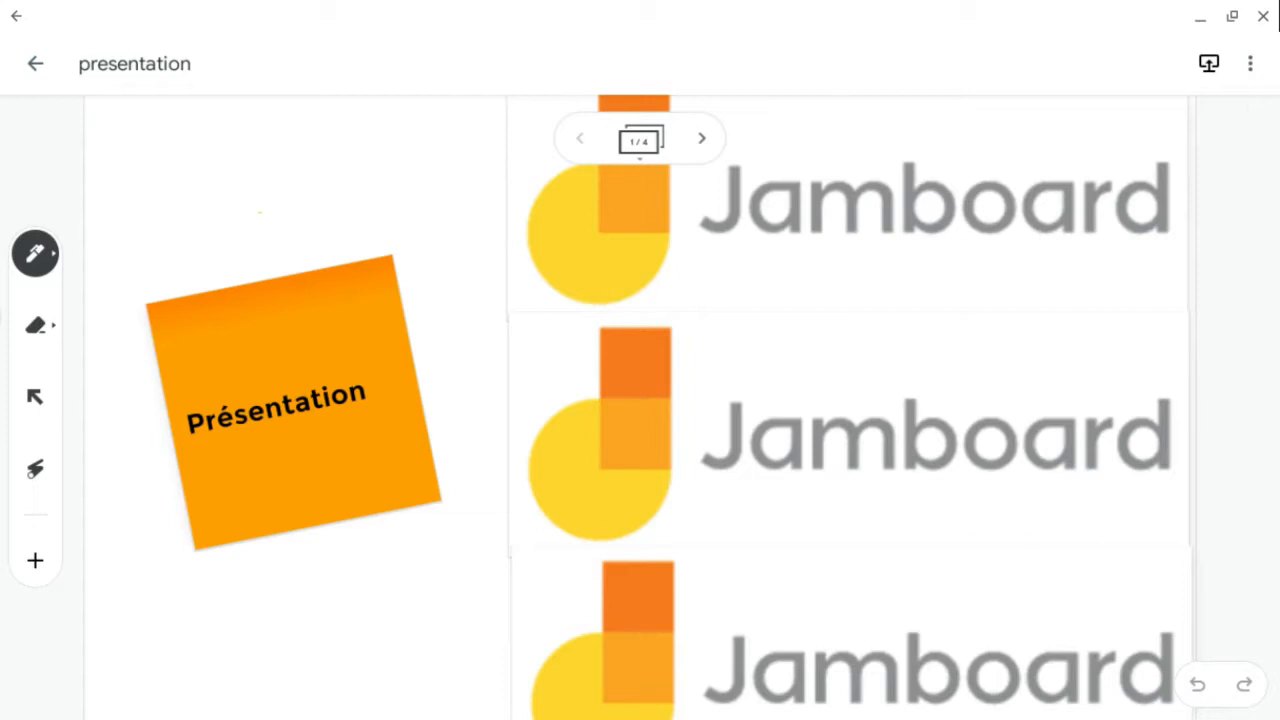
# - Leave the presentation jam and create a new blank jam
pyautogui.click(35, 63)
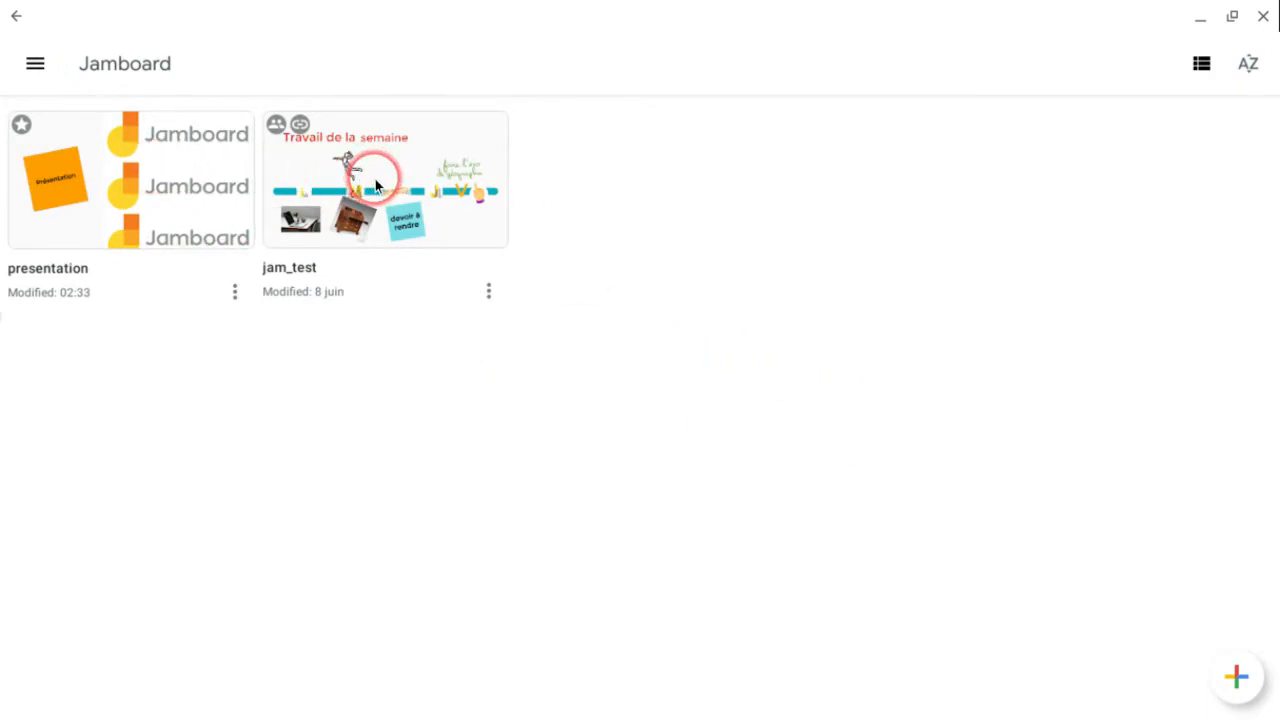
pyautogui.click(1237, 677)
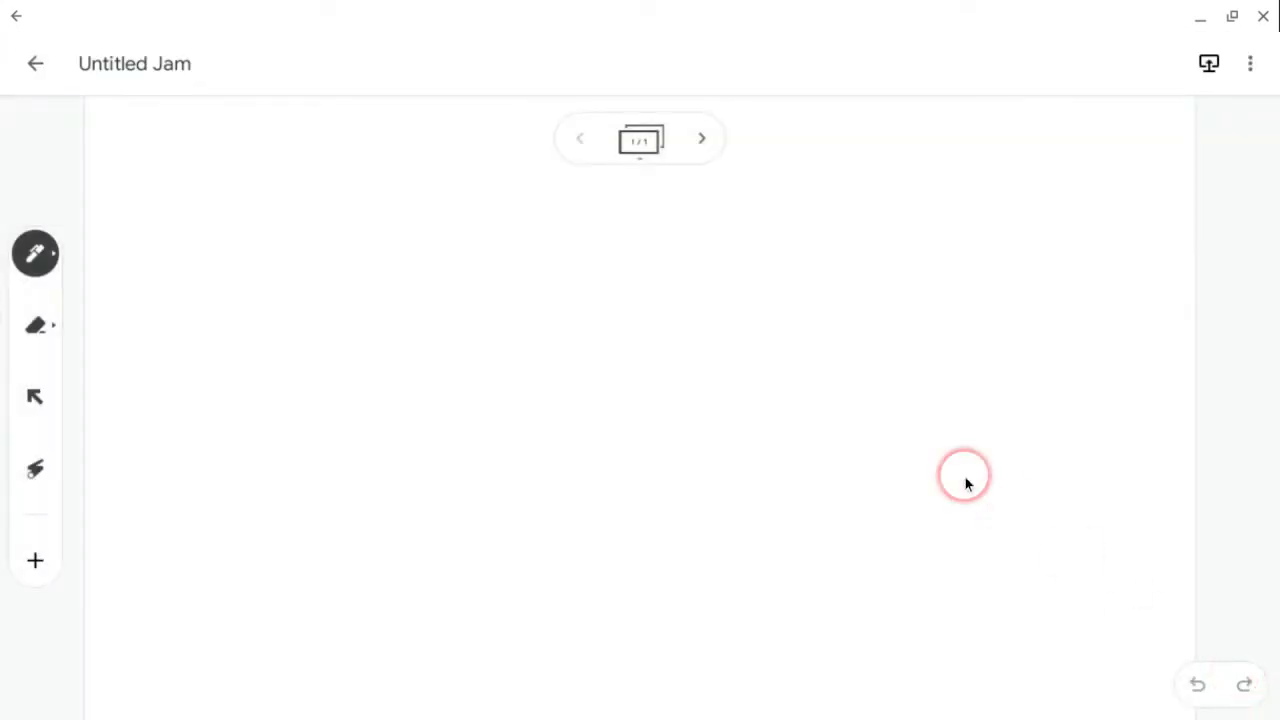
# - Set the pen colour to teal
pyautogui.click(35, 253)
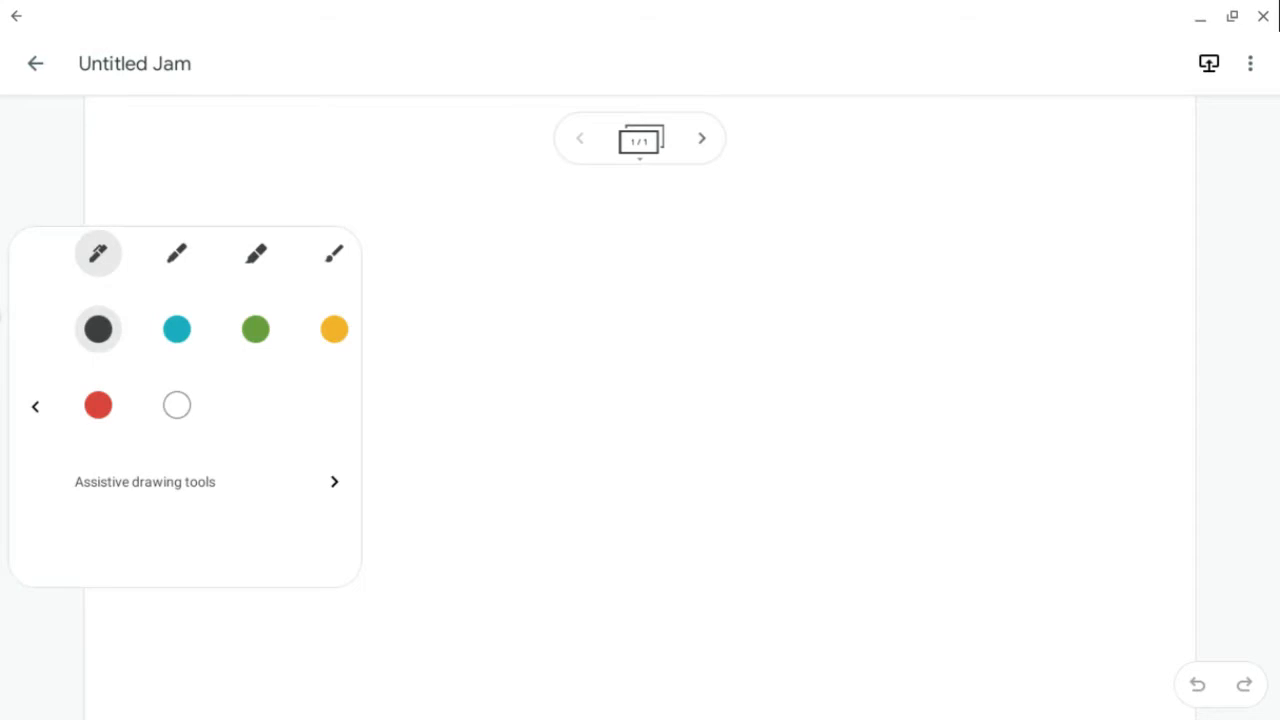
pyautogui.click(177, 329)
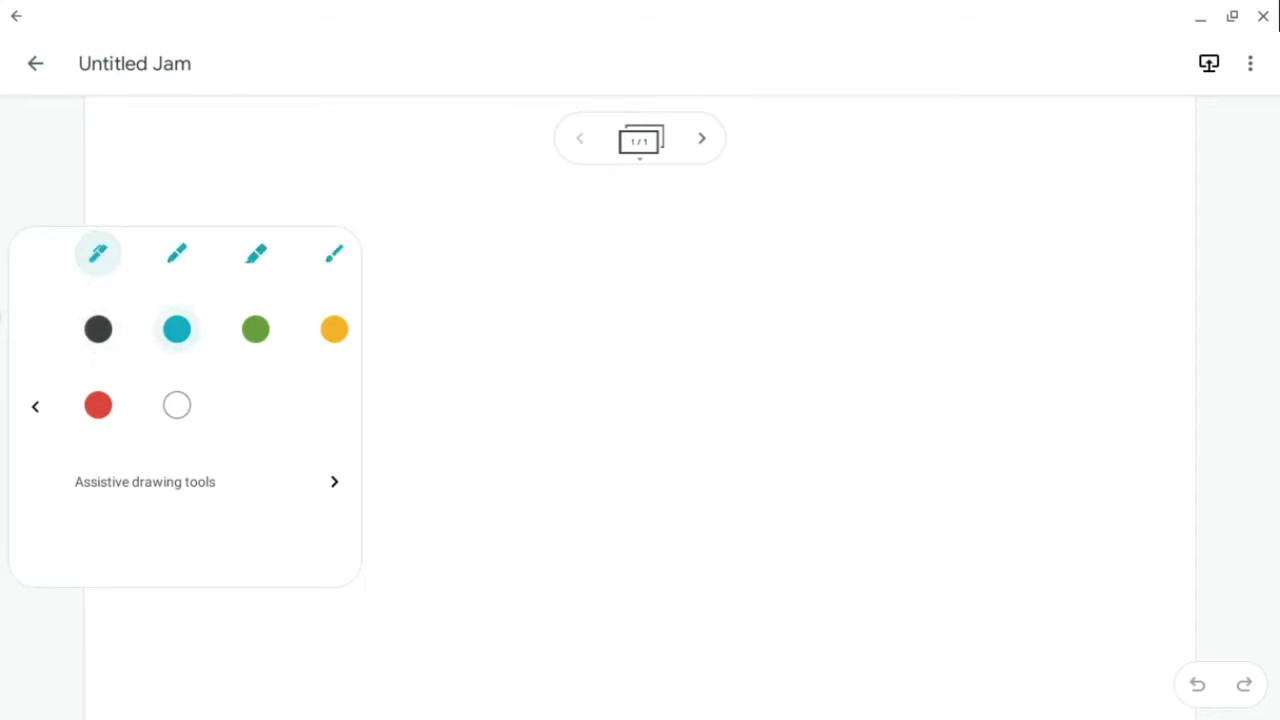
pyautogui.click(35, 407)
# - Draw an arrow pointing to the pen tool and handwrite 'Stylos + couleurs' beside it
pyautogui.moveTo(97, 254); pyautogui.dragTo(223, 252)
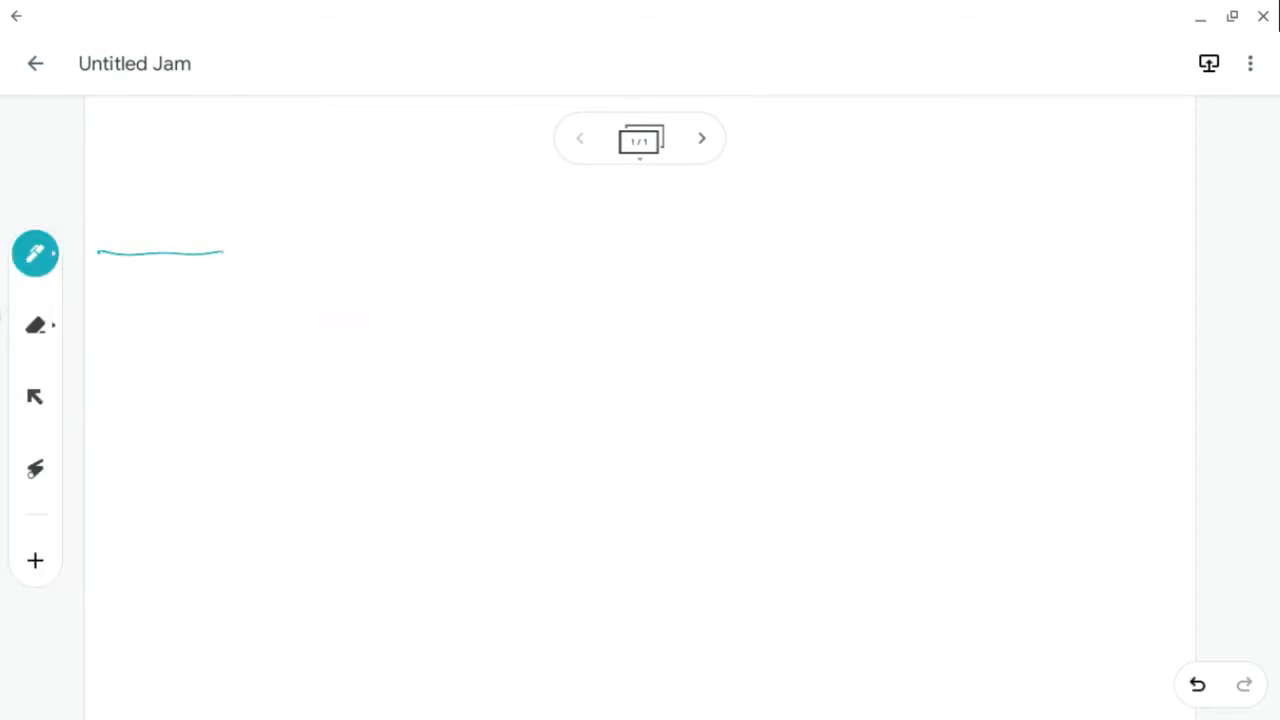
pyautogui.moveTo(118, 226)
pyautogui.mouseDown()
pyautogui.moveTo(106, 273)
pyautogui.moveTo(130, 272)
pyautogui.mouseUp()
pyautogui.moveTo(293, 195)
pyautogui.mouseDown()
pyautogui.moveTo(265, 213)
pyautogui.moveTo(269, 265)
pyautogui.moveTo(320, 268)
pyautogui.mouseUp()
pyautogui.moveTo(300, 215)
pyautogui.mouseDown()
pyautogui.moveTo(344, 212)
pyautogui.moveTo(372, 347)
pyautogui.moveTo(347, 302)
pyautogui.mouseUp()
pyautogui.moveTo(352, 300)
pyautogui.mouseDown()
pyautogui.moveTo(380, 200)
pyautogui.moveTo(385, 262)
pyautogui.mouseUp()
pyautogui.moveTo(422, 240); pyautogui.dragTo(405, 272)
pyautogui.moveTo(459, 230)
pyautogui.mouseDown()
pyautogui.moveTo(461, 274)
pyautogui.moveTo(487, 253)
pyautogui.moveTo(532, 276)
pyautogui.mouseUp()
pyautogui.moveTo(554, 240)
pyautogui.mouseDown()
pyautogui.moveTo(592, 236)
pyautogui.moveTo(626, 188)
pyautogui.moveTo(686, 250)
pyautogui.moveTo(766, 240)
pyautogui.moveTo(792, 258)
pyautogui.mouseUp()
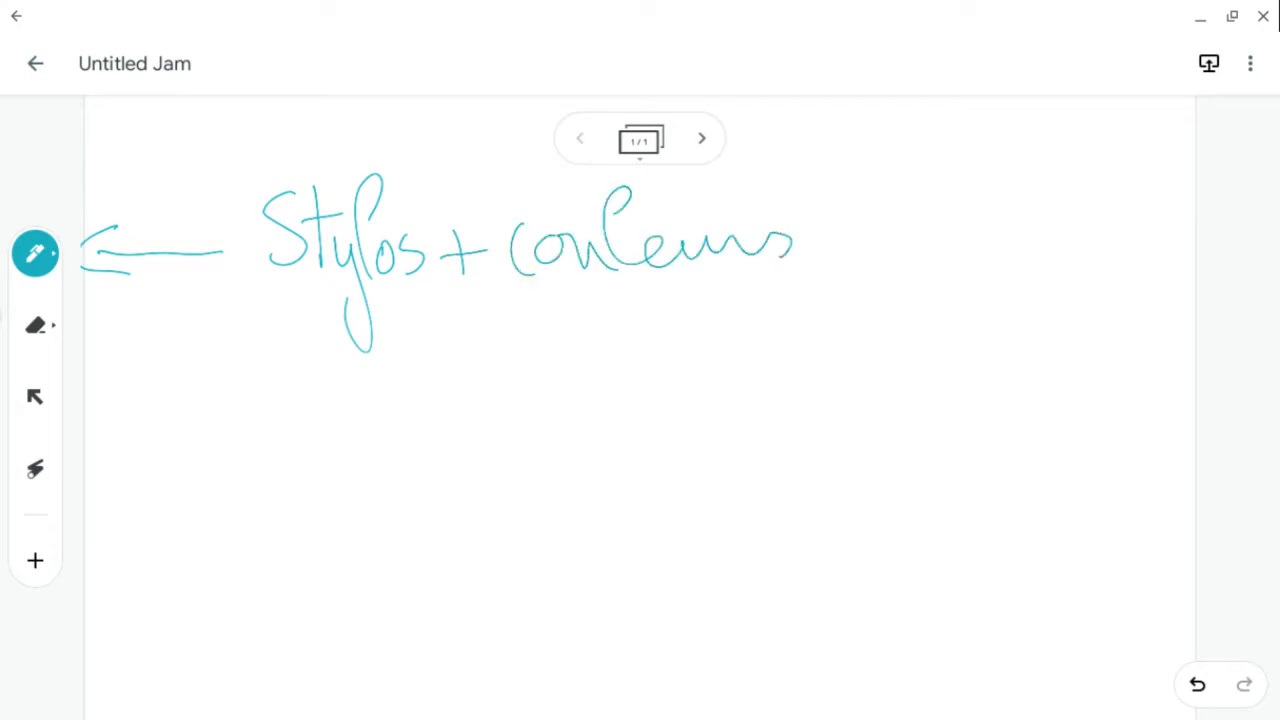
# - Draw arrows to the eraser and selection tools, handwriting 'gomme : objet/page' and 'curseur :' beside them
pyautogui.moveTo(178, 329)
pyautogui.mouseDown()
pyautogui.moveTo(88, 330)
pyautogui.moveTo(120, 350)
pyautogui.mouseUp()
pyautogui.moveTo(258, 312)
pyautogui.mouseDown()
pyautogui.moveTo(256, 366)
pyautogui.moveTo(300, 316)
pyautogui.moveTo(338, 346)
pyautogui.moveTo(376, 312)
pyautogui.moveTo(472, 348)
pyautogui.mouseUp()
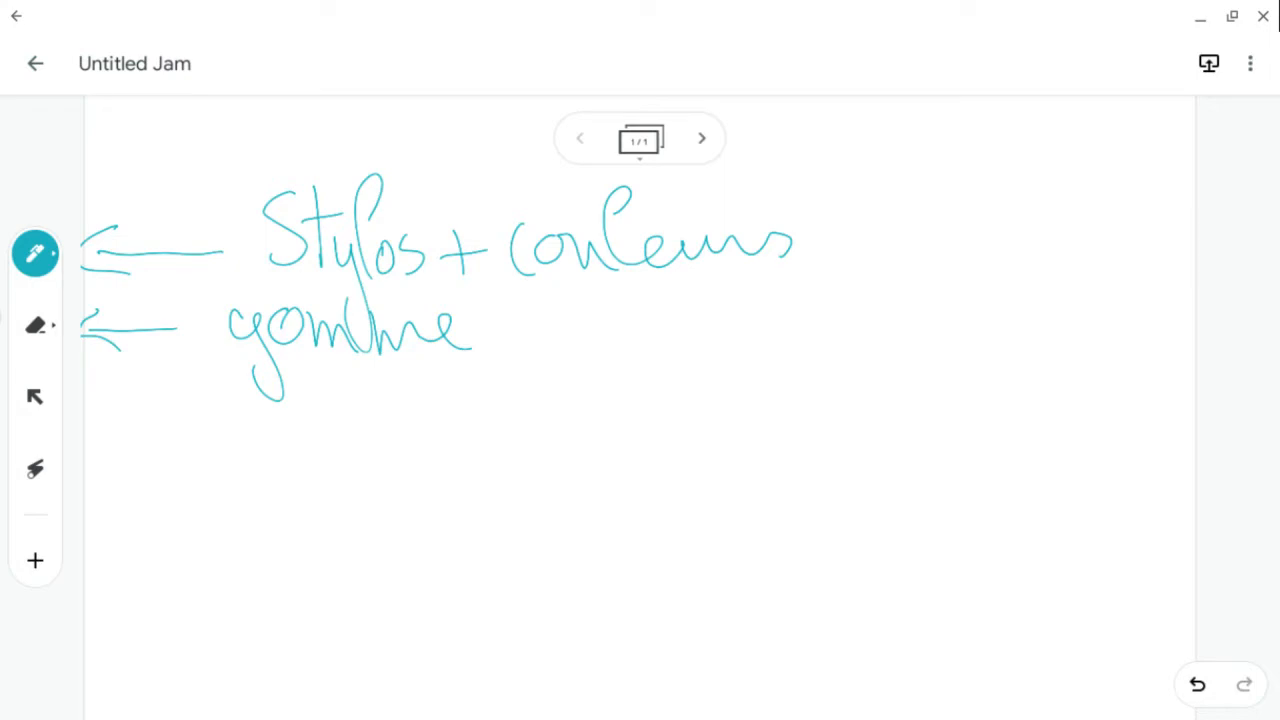
pyautogui.moveTo(556, 318)
pyautogui.mouseDown()
pyautogui.moveTo(546, 340)
pyautogui.moveTo(556, 320)
pyautogui.mouseUp()
pyautogui.moveTo(570, 276)
pyautogui.mouseDown()
pyautogui.moveTo(626, 365)
pyautogui.moveTo(702, 308)
pyautogui.mouseUp()
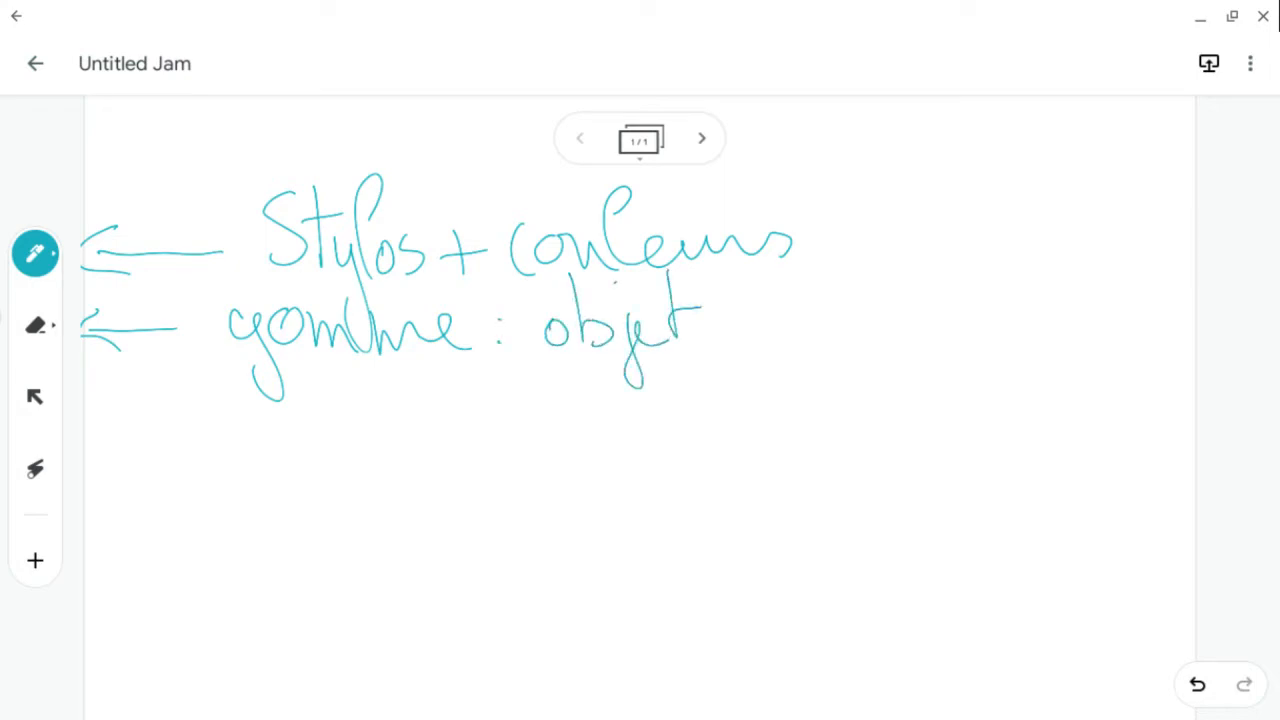
pyautogui.moveTo(752, 272); pyautogui.dragTo(703, 377)
pyautogui.moveTo(758, 330)
pyautogui.mouseDown()
pyautogui.moveTo(810, 346)
pyautogui.moveTo(840, 326)
pyautogui.moveTo(876, 346)
pyautogui.mouseUp()
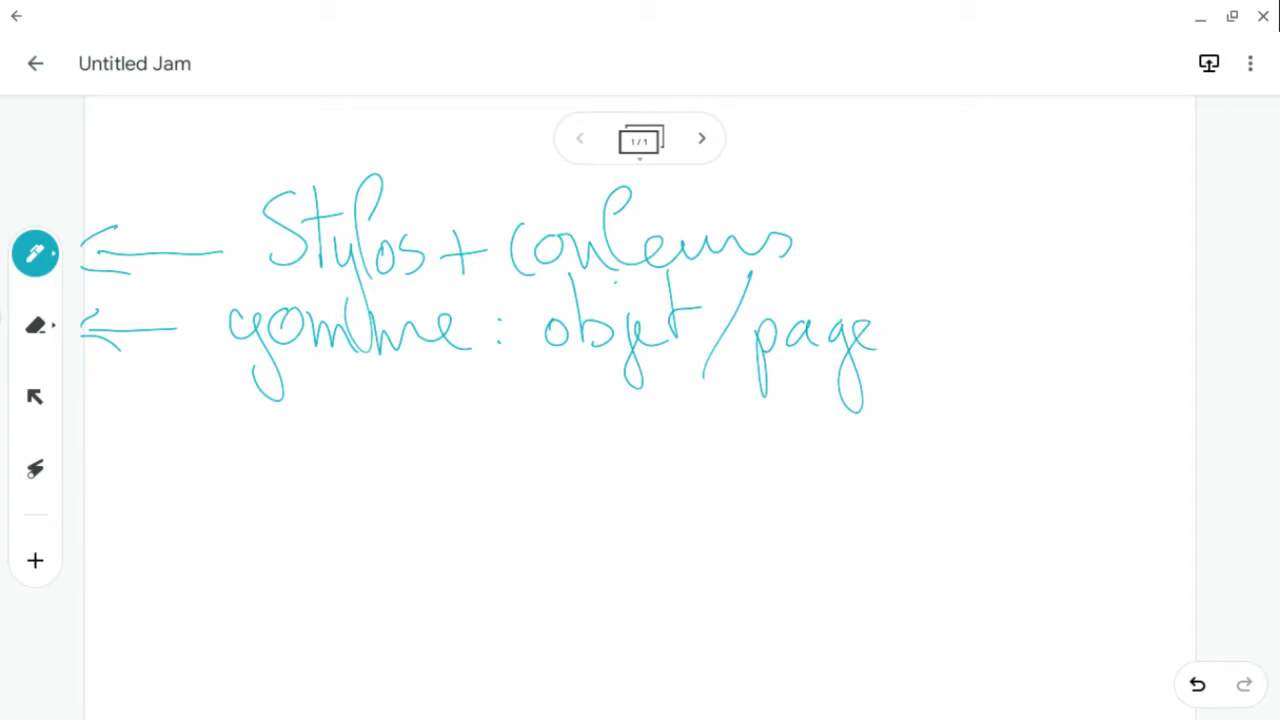
pyautogui.moveTo(100, 412)
pyautogui.mouseDown()
pyautogui.moveTo(174, 422)
pyautogui.moveTo(88, 412)
pyautogui.moveTo(122, 432)
pyautogui.mouseUp()
pyautogui.moveTo(216, 400)
pyautogui.mouseDown()
pyautogui.moveTo(222, 434)
pyautogui.moveTo(272, 404)
pyautogui.moveTo(320, 428)
pyautogui.moveTo(402, 428)
pyautogui.mouseUp()
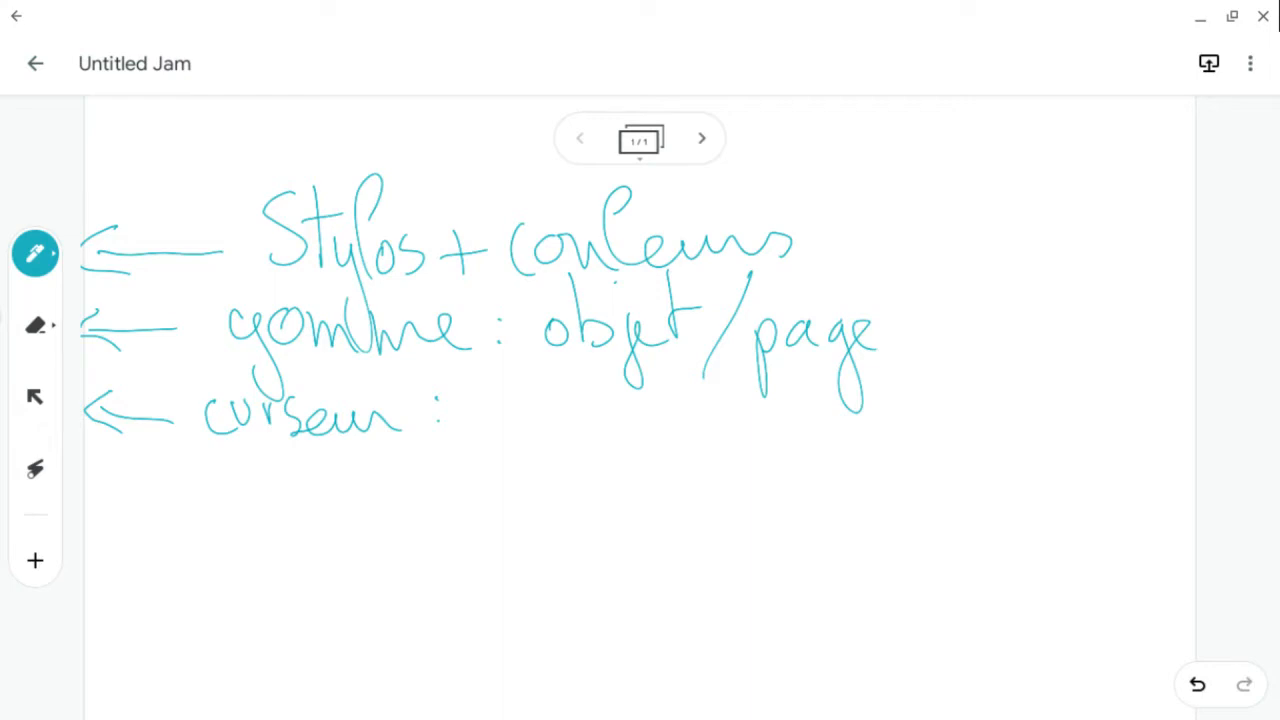
# - Draw an arrow toward the laser tool and demonstrate the laser with a few temporary strokes
pyautogui.moveTo(100, 476)
pyautogui.mouseDown()
pyautogui.moveTo(186, 476)
pyautogui.moveTo(86, 494)
pyautogui.moveTo(128, 502)
pyautogui.mouseUp()
pyautogui.click(35, 469)
pyautogui.moveTo(470, 352)
pyautogui.mouseDown()
pyautogui.moveTo(420, 386)
pyautogui.moveTo(505, 395)
pyautogui.mouseUp()
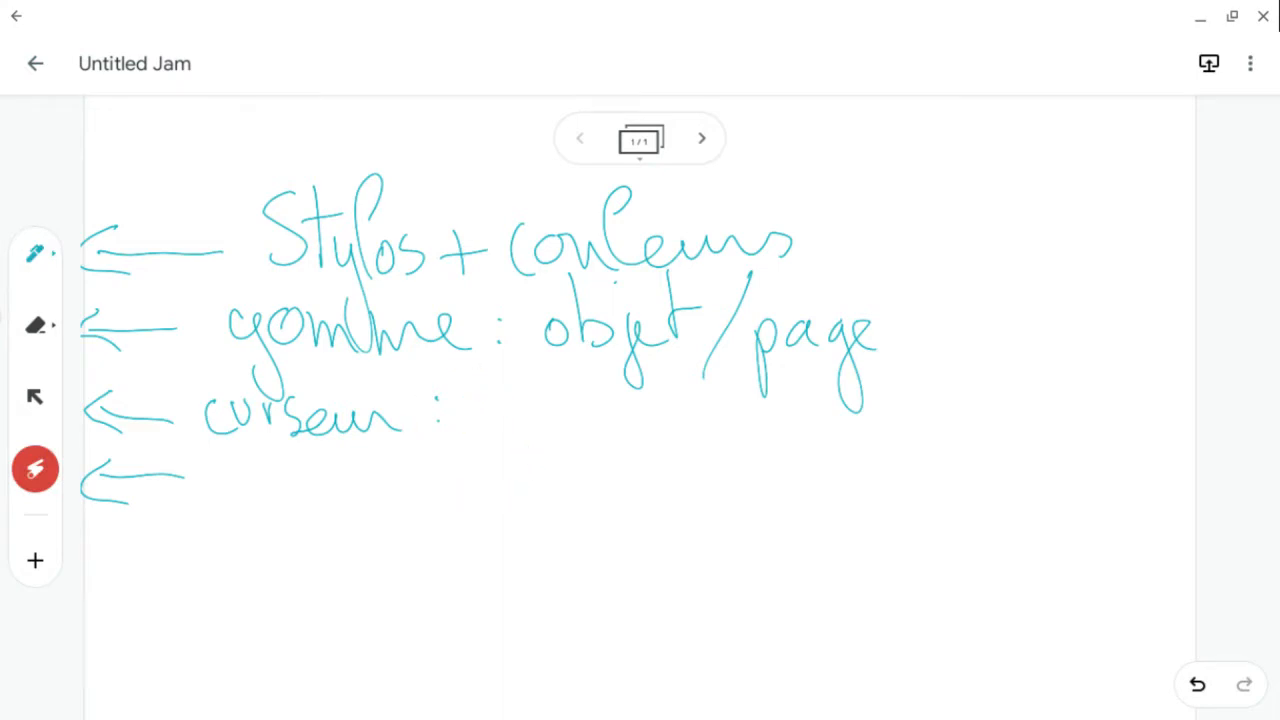
pyautogui.moveTo(232, 460); pyautogui.dragTo(233, 508)
pyautogui.moveTo(207, 484); pyautogui.dragTo(239, 476)
# - Switch back to the pen and handwrite 'trait pour entourer' beside the laser arrow
pyautogui.click(35, 254)
pyautogui.moveTo(220, 440)
pyautogui.mouseDown()
pyautogui.moveTo(231, 510)
pyautogui.moveTo(247, 466)
pyautogui.mouseUp()
pyautogui.moveTo(244, 482)
pyautogui.mouseDown()
pyautogui.moveTo(290, 480)
pyautogui.moveTo(336, 500)
pyautogui.moveTo(345, 442)
pyautogui.moveTo(347, 510)
pyautogui.mouseUp()
pyautogui.moveTo(330, 472)
pyautogui.mouseDown()
pyautogui.moveTo(362, 468)
pyautogui.moveTo(400, 498)
pyautogui.moveTo(488, 478)
pyautogui.moveTo(624, 492)
pyautogui.mouseUp()
pyautogui.moveTo(607, 422); pyautogui.dragTo(610, 496)
pyautogui.moveTo(640, 472)
pyautogui.mouseDown()
pyautogui.moveTo(694, 464)
pyautogui.moveTo(816, 488)
pyautogui.mouseUp()
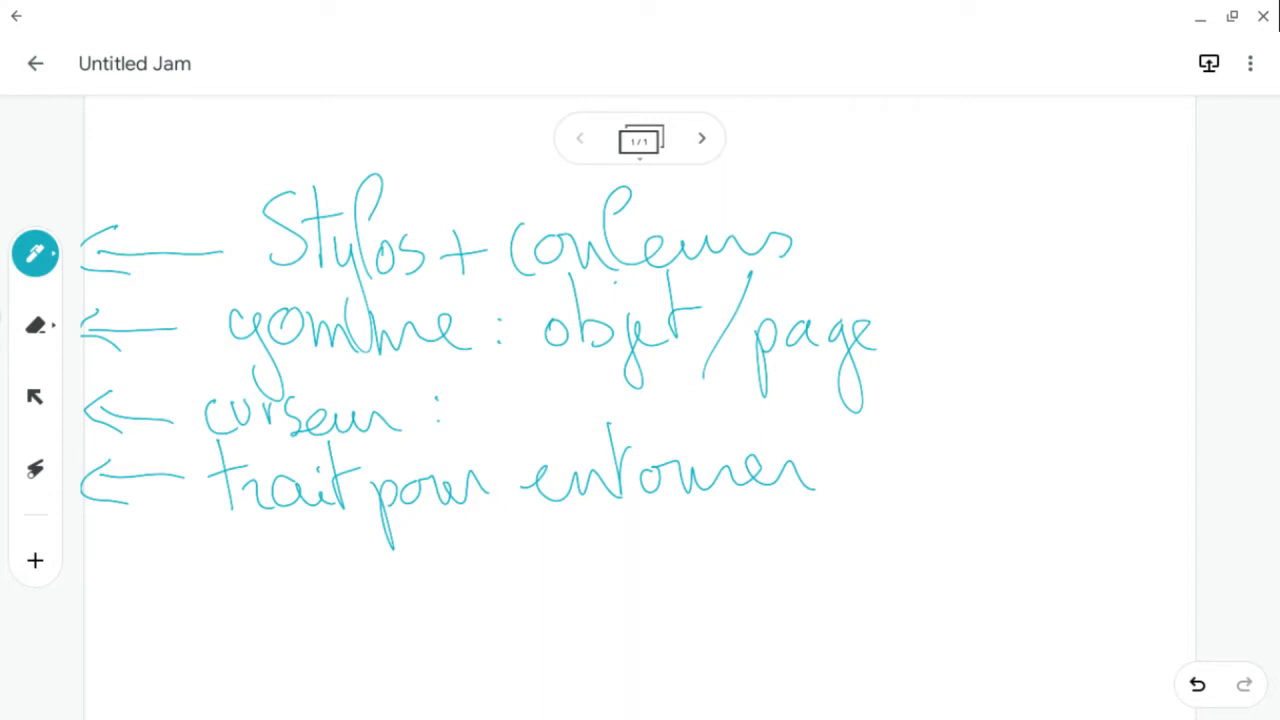
# - Preview the insert options, then draw an arrow to the insert button and handwrite 'insérer des objets'
pyautogui.click(35, 560)
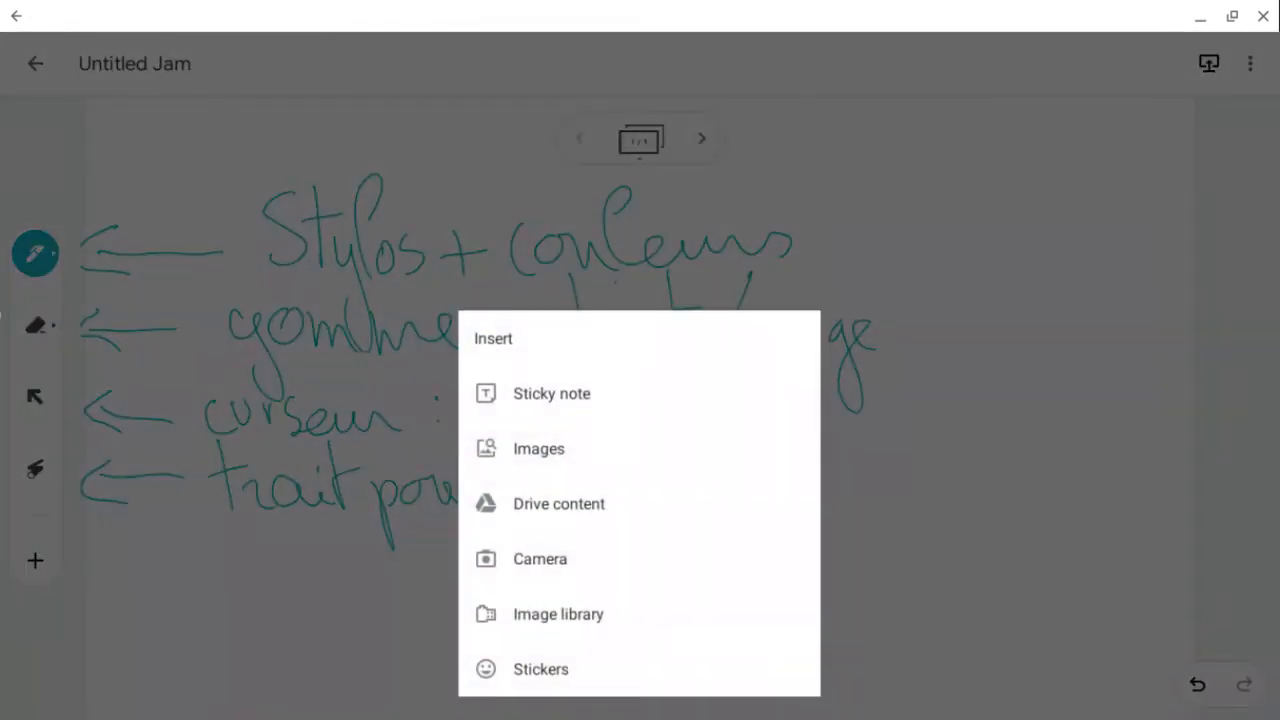
pyautogui.press('Escape')
pyautogui.moveTo(96, 560); pyautogui.dragTo(188, 563)
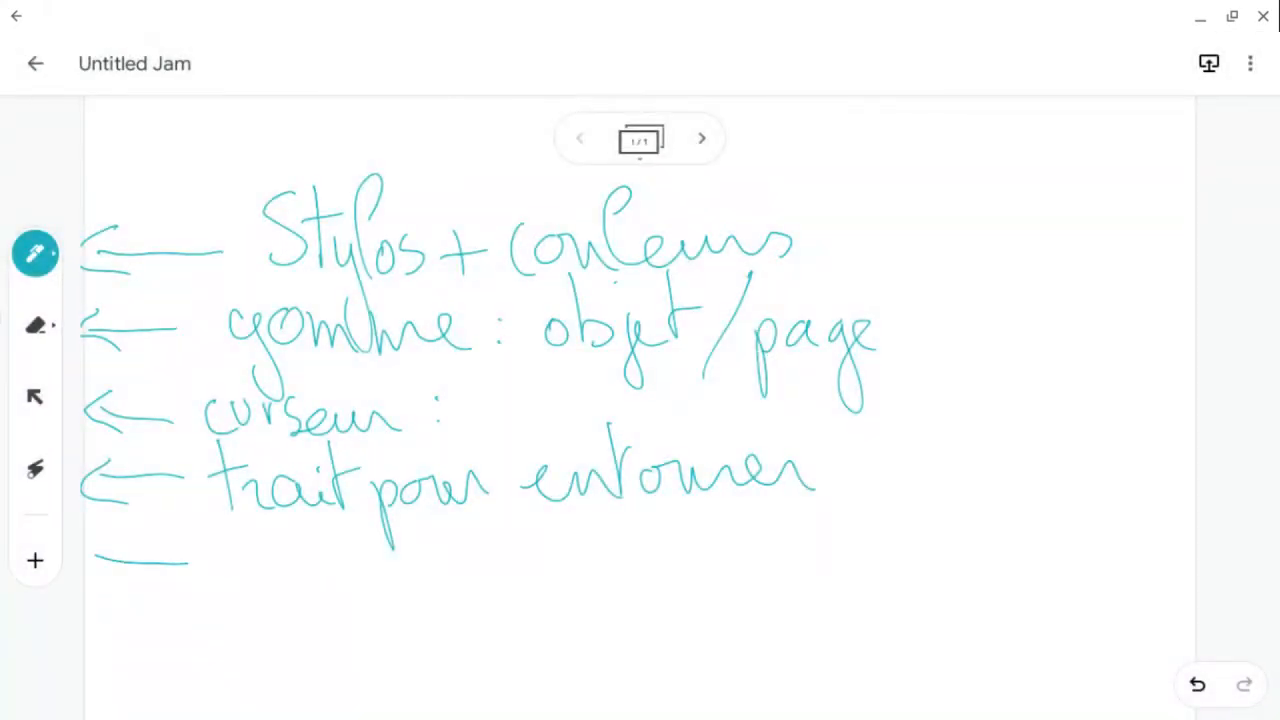
pyautogui.moveTo(116, 535)
pyautogui.mouseDown()
pyautogui.moveTo(88, 566)
pyautogui.moveTo(125, 588)
pyautogui.mouseUp()
pyautogui.moveTo(230, 560); pyautogui.dragTo(236, 590)
pyautogui.moveTo(226, 536); pyautogui.dragTo(229, 543)
pyautogui.moveTo(246, 562)
pyautogui.mouseDown()
pyautogui.moveTo(260, 560)
pyautogui.moveTo(280, 590)
pyautogui.mouseUp()
pyautogui.moveTo(300, 552)
pyautogui.mouseDown()
pyautogui.moveTo(286, 566)
pyautogui.moveTo(292, 594)
pyautogui.mouseUp()
pyautogui.moveTo(302, 578); pyautogui.dragTo(334, 594)
pyautogui.moveTo(316, 543); pyautogui.dragTo(326, 533)
pyautogui.moveTo(340, 572)
pyautogui.mouseDown()
pyautogui.moveTo(350, 594)
pyautogui.moveTo(426, 594)
pyautogui.moveTo(476, 568)
pyautogui.moveTo(470, 530)
pyautogui.mouseUp()
pyautogui.moveTo(470, 530)
pyautogui.mouseDown()
pyautogui.moveTo(500, 594)
pyautogui.moveTo(584, 574)
pyautogui.moveTo(626, 580)
pyautogui.moveTo(636, 600)
pyautogui.mouseUp()
pyautogui.moveTo(660, 576)
pyautogui.mouseDown()
pyautogui.moveTo(654, 640)
pyautogui.moveTo(668, 600)
pyautogui.mouseUp()
pyautogui.moveTo(664, 588); pyautogui.dragTo(694, 584)
pyautogui.moveTo(712, 522); pyautogui.dragTo(700, 588)
pyautogui.moveTo(714, 566); pyautogui.dragTo(734, 590)
pyautogui.moveTo(684, 534); pyautogui.dragTo(722, 531)
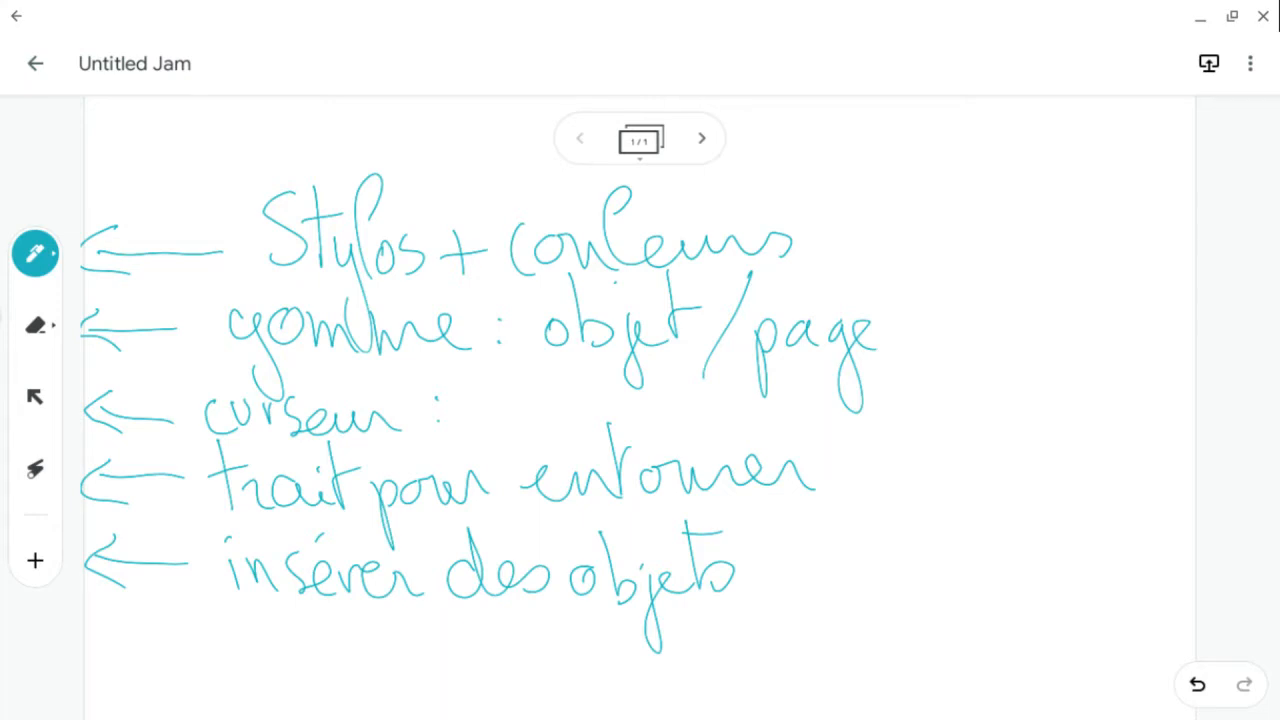
# - Add a second frame and draw an upward arrow to the frame bar labelled 'gestion des tableaux'
pyautogui.click(702, 138)
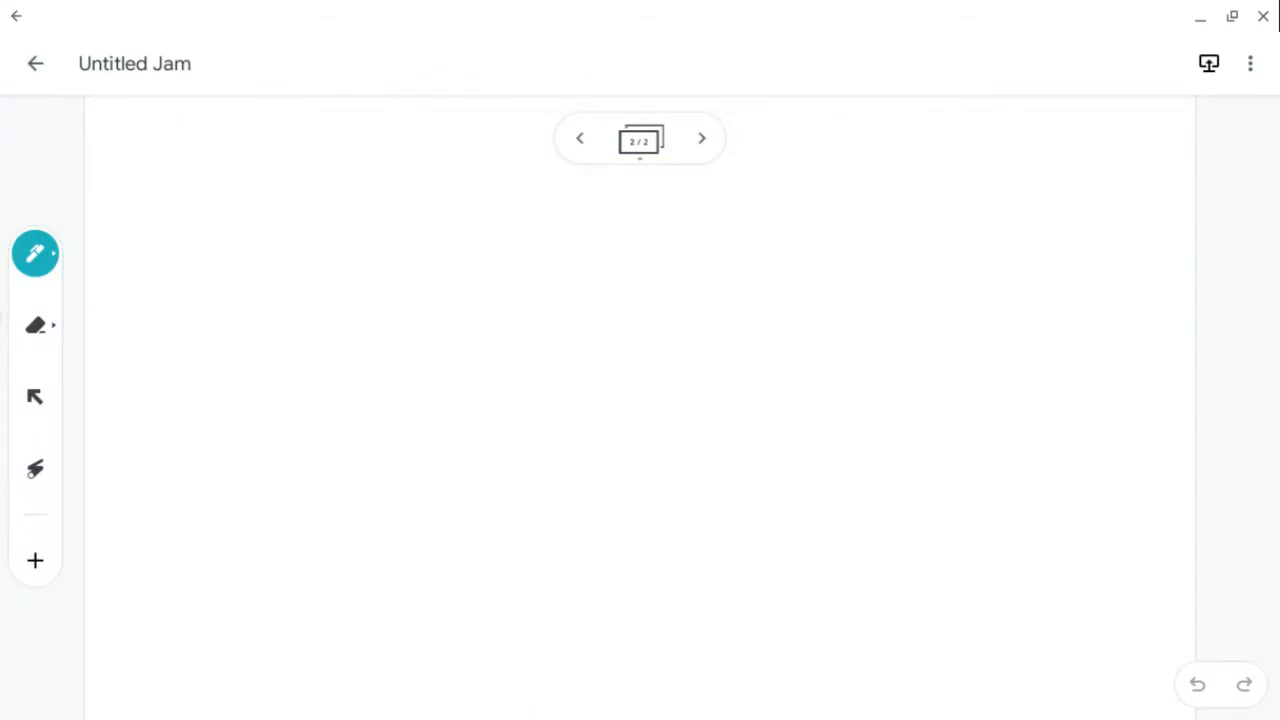
pyautogui.moveTo(636, 280)
pyautogui.mouseDown()
pyautogui.moveTo(633, 198)
pyautogui.moveTo(616, 224)
pyautogui.moveTo(626, 218)
pyautogui.mouseUp()
pyautogui.moveTo(494, 312)
pyautogui.mouseDown()
pyautogui.moveTo(508, 358)
pyautogui.moveTo(578, 322)
pyautogui.moveTo(588, 340)
pyautogui.mouseUp()
pyautogui.moveTo(586, 264)
pyautogui.mouseDown()
pyautogui.moveTo(604, 344)
pyautogui.moveTo(630, 348)
pyautogui.mouseUp()
pyautogui.click(627, 316)
pyautogui.moveTo(570, 285)
pyautogui.mouseDown()
pyautogui.moveTo(646, 283)
pyautogui.moveTo(708, 346)
pyautogui.moveTo(800, 346)
pyautogui.mouseUp()
pyautogui.moveTo(812, 322); pyautogui.dragTo(834, 352)
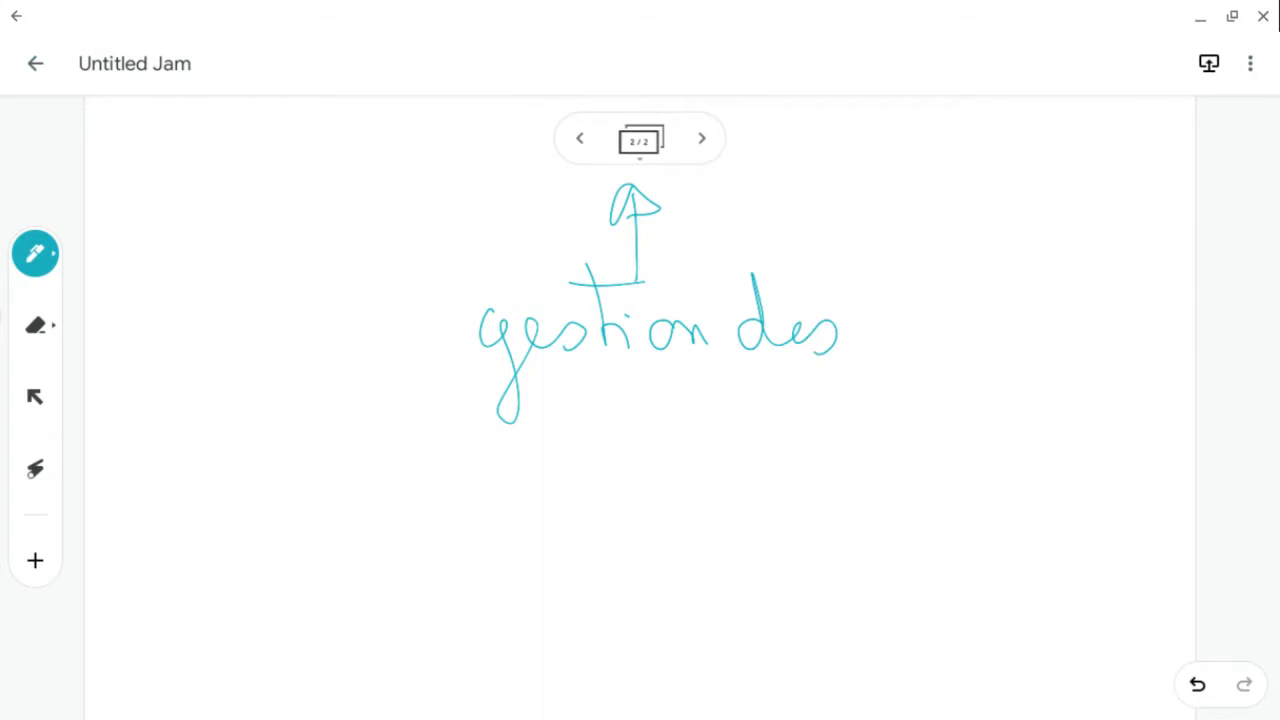
pyautogui.moveTo(540, 380)
pyautogui.mouseDown()
pyautogui.moveTo(548, 455)
pyautogui.moveTo(574, 408)
pyautogui.moveTo(600, 456)
pyautogui.mouseUp()
pyautogui.moveTo(602, 374)
pyautogui.mouseDown()
pyautogui.moveTo(654, 444)
pyautogui.moveTo(684, 456)
pyautogui.moveTo(866, 456)
pyautogui.mouseUp()
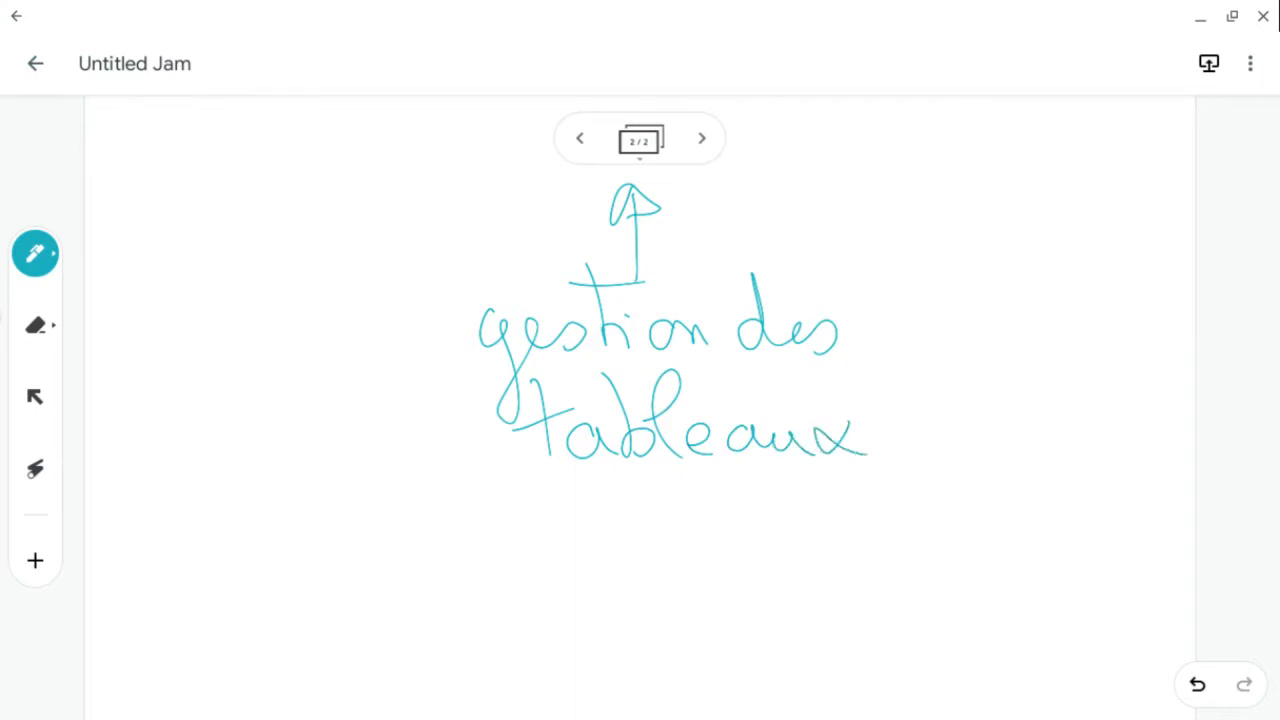
# - Open the frame bar and add a new frame after frame 2
pyautogui.click(640, 141)
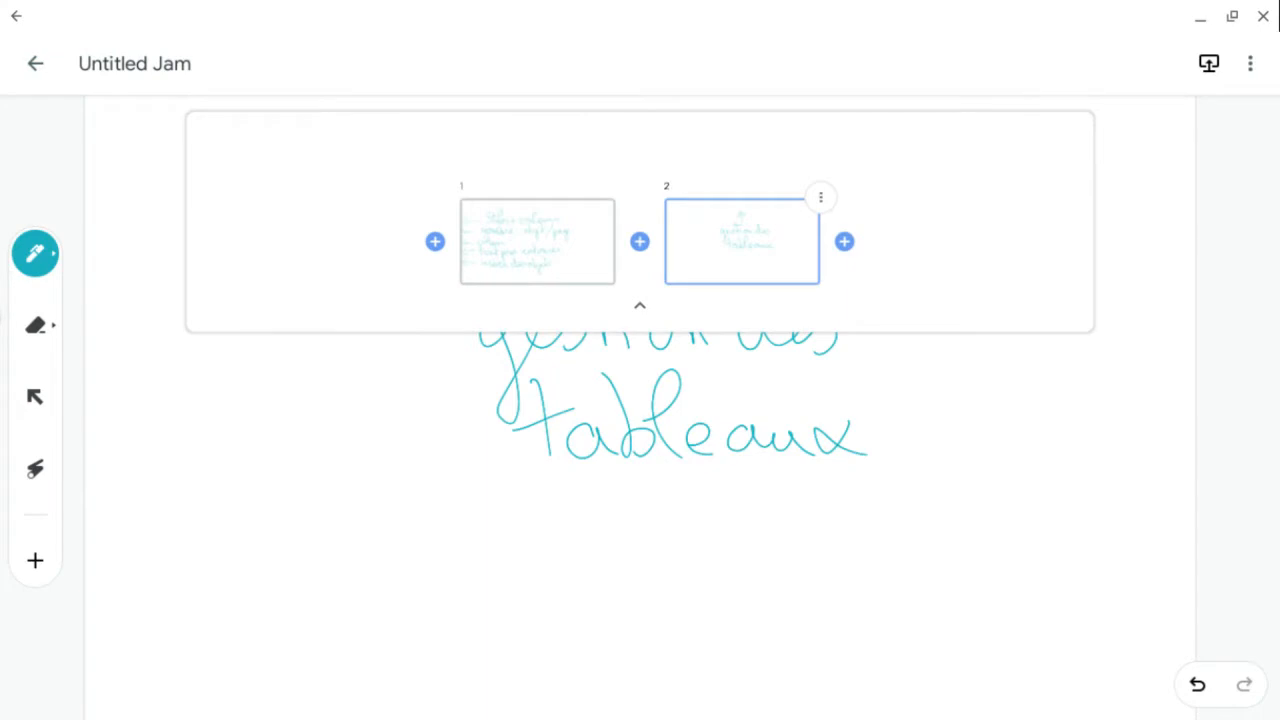
pyautogui.click(844, 241)
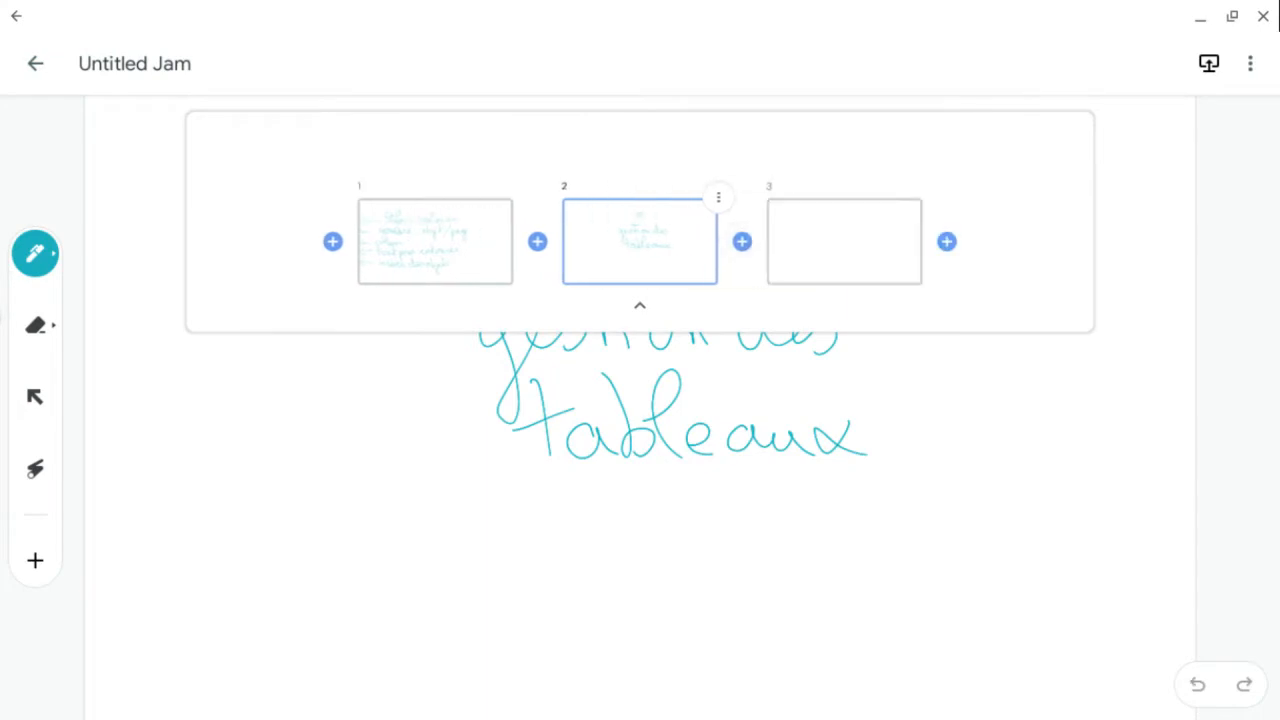
# - Try the grid, ruled, grey and blue backgrounds on frame 2 and set it to black
pyautogui.click(718, 197)
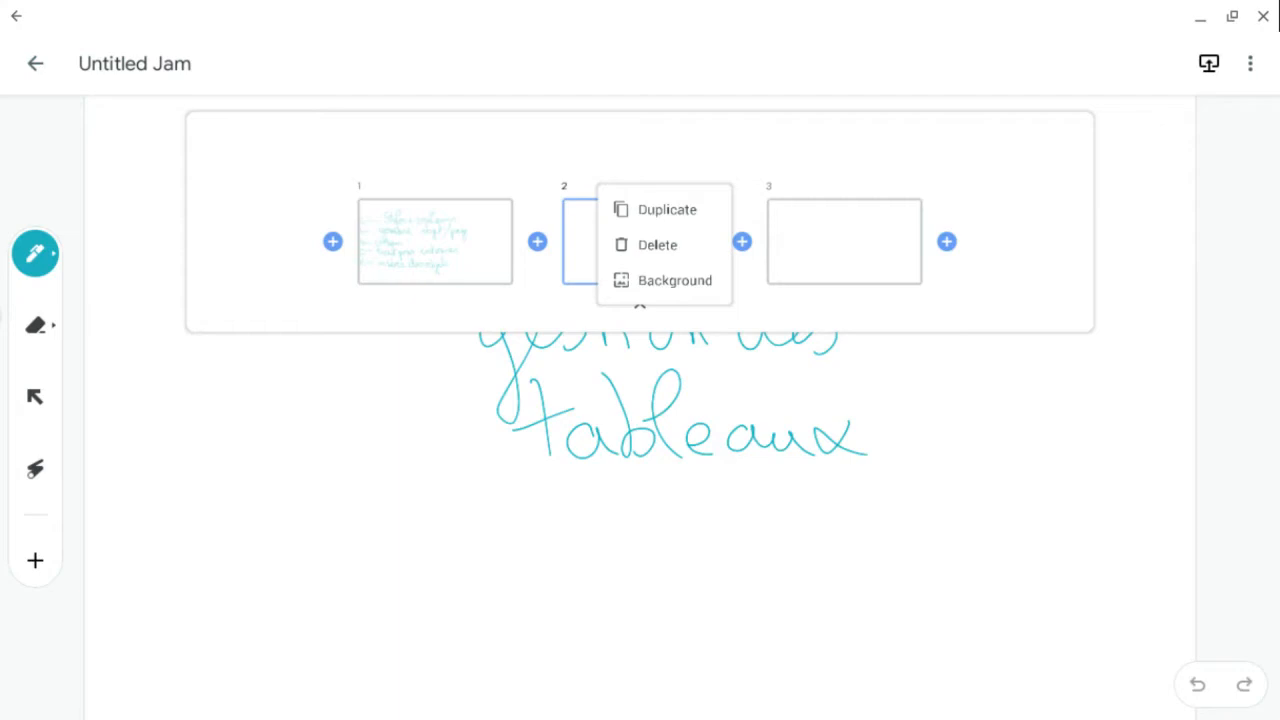
pyautogui.click(675, 280)
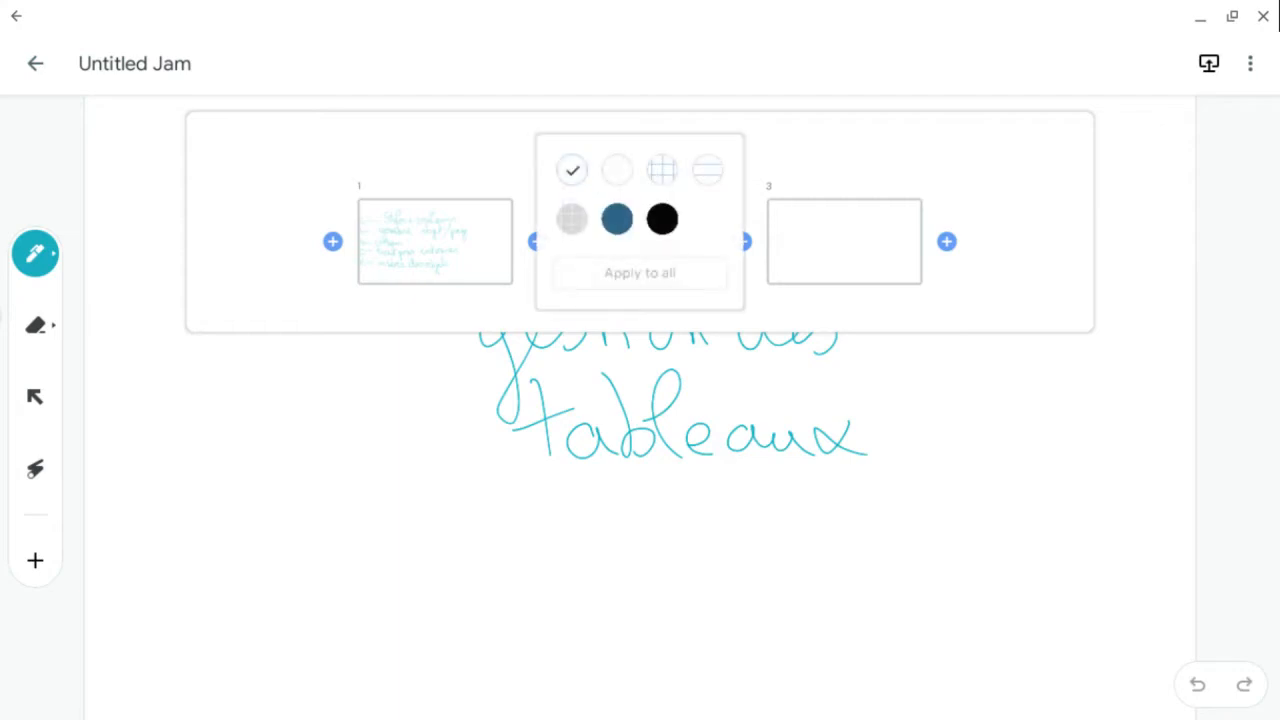
pyautogui.click(662, 170)
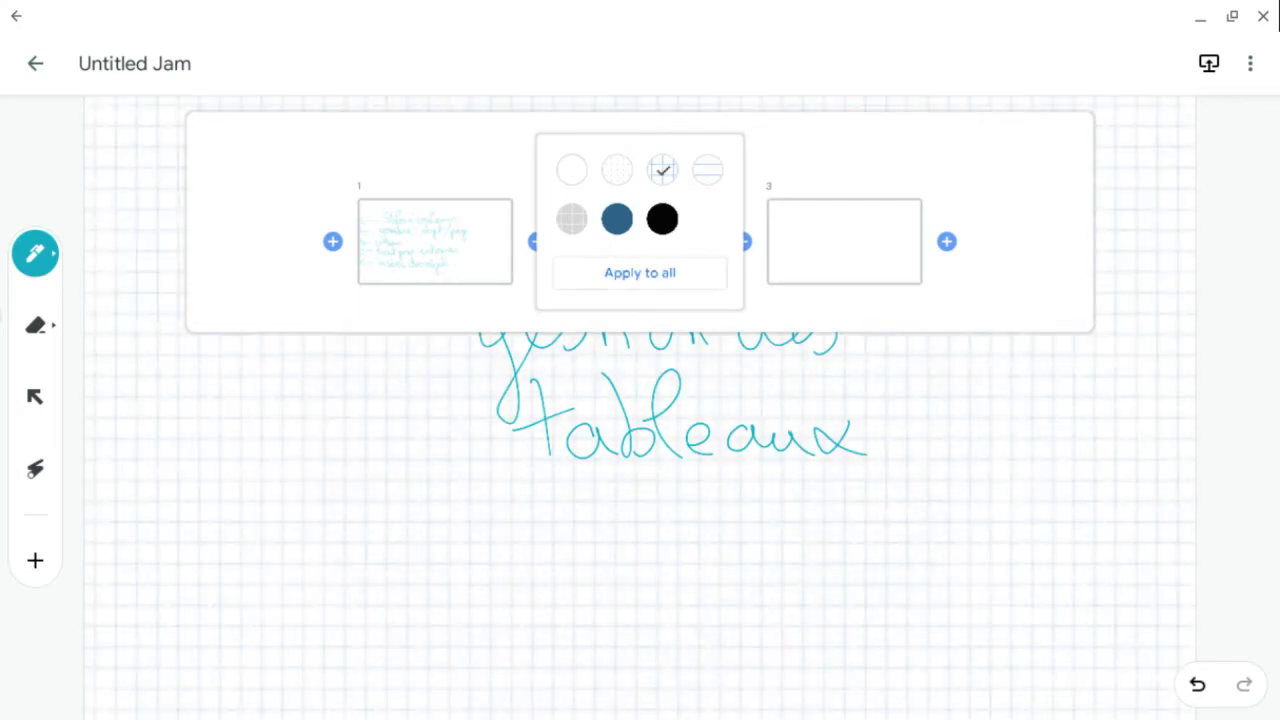
pyautogui.click(707, 170)
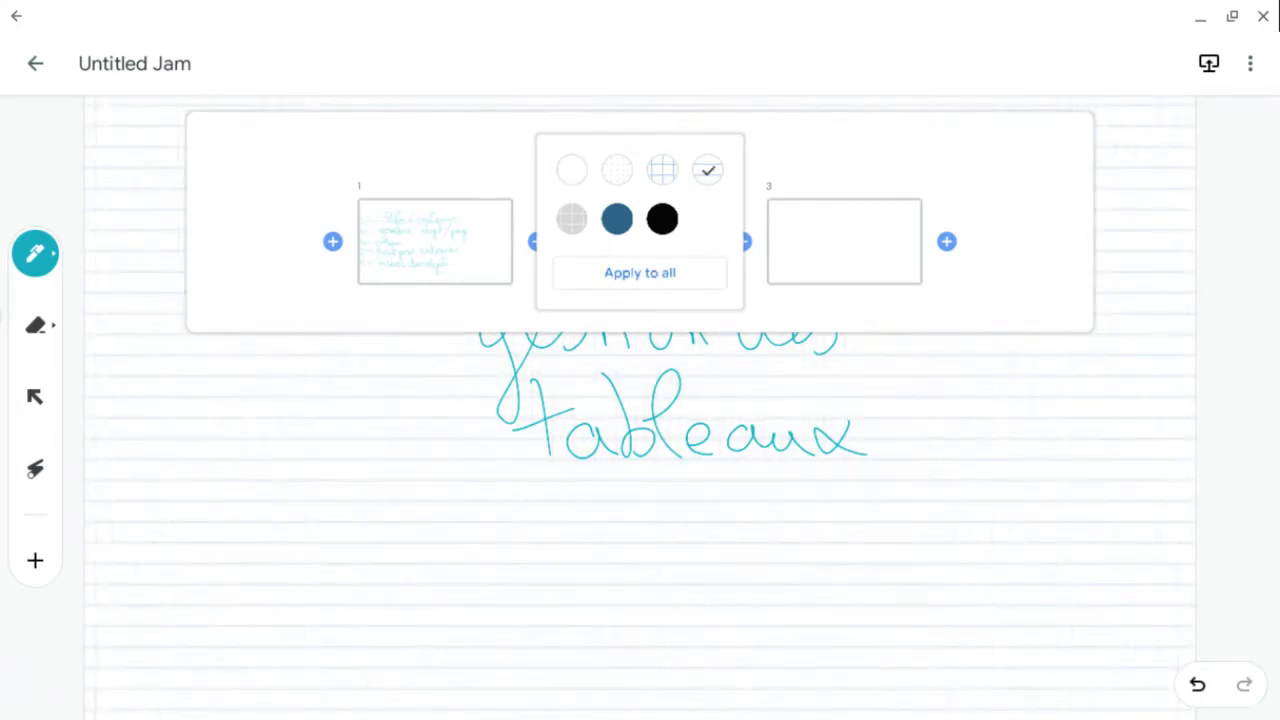
pyautogui.click(572, 219)
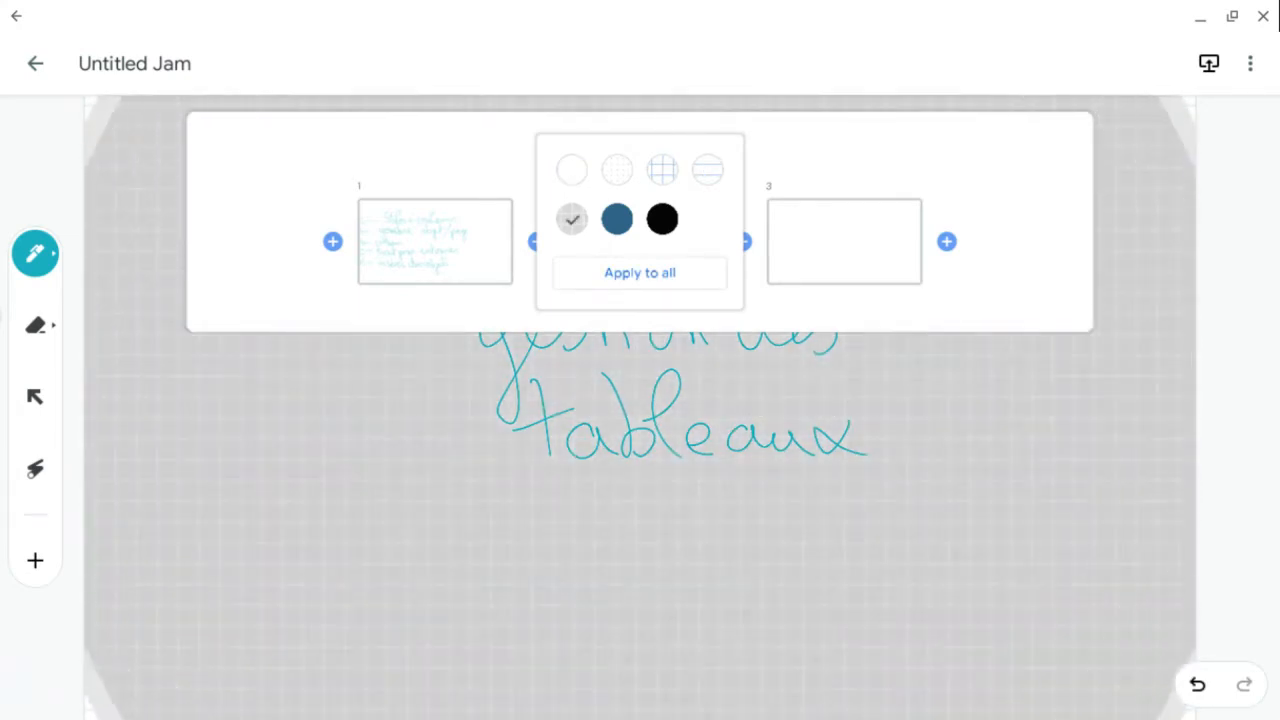
pyautogui.click(617, 219)
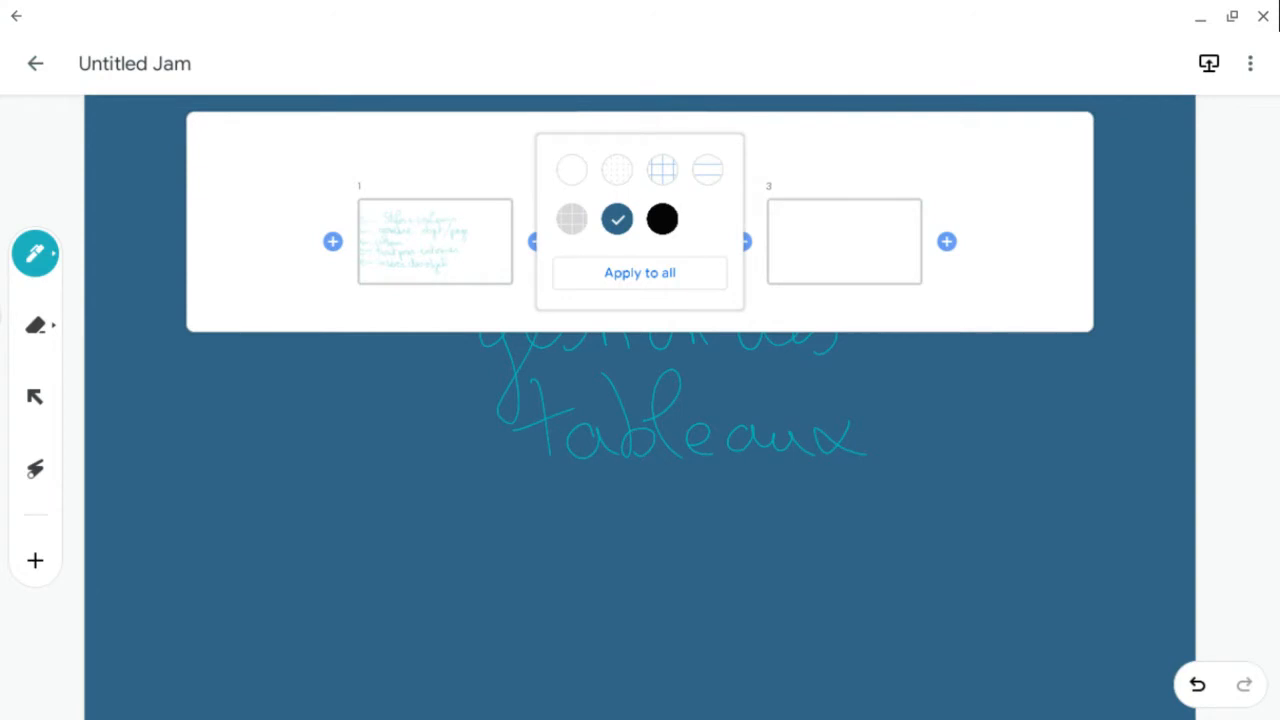
pyautogui.click(662, 219)
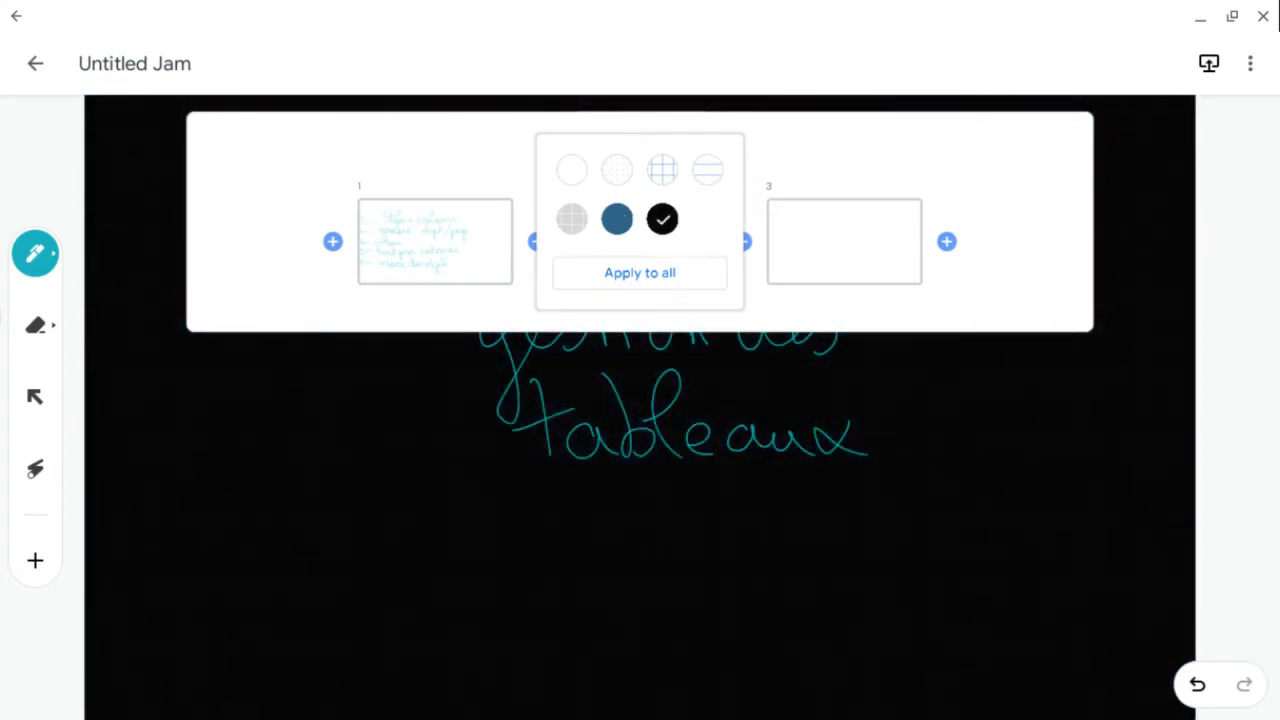
# - Go to frame 3 and switch the pen to the handwriting-to-text assistive drawing tool
pyautogui.click(844, 241)
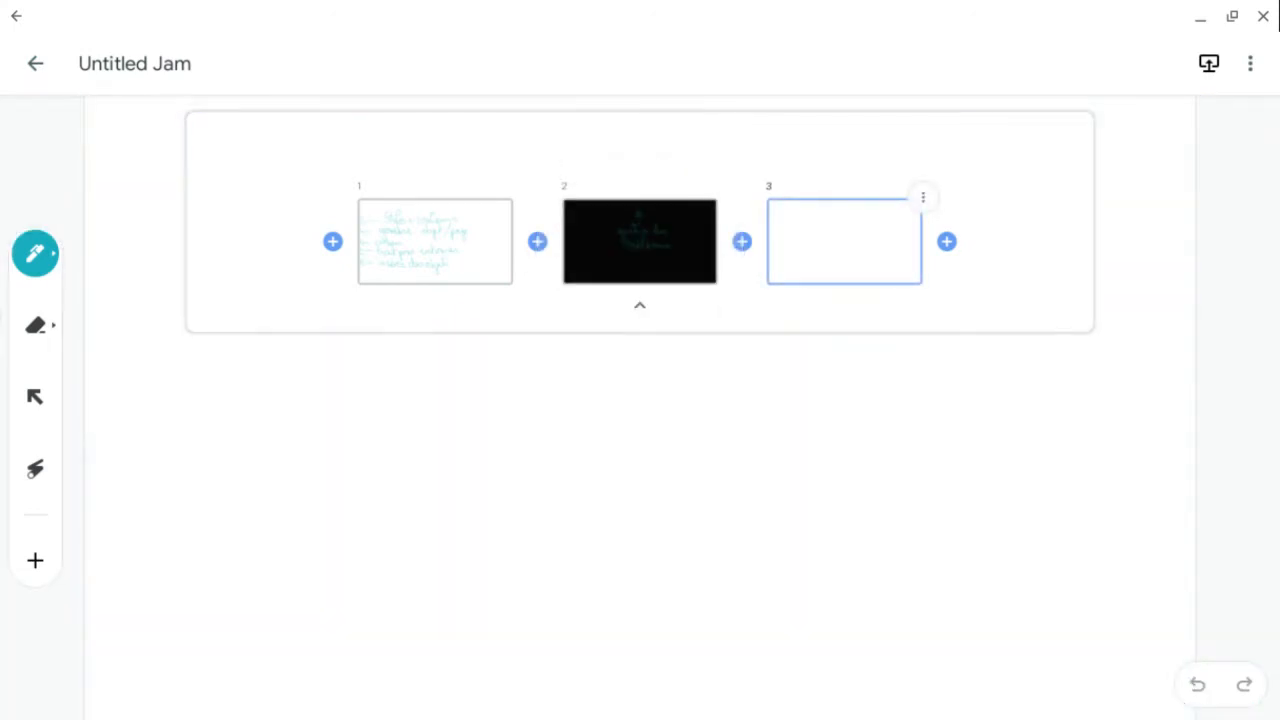
pyautogui.click(640, 305)
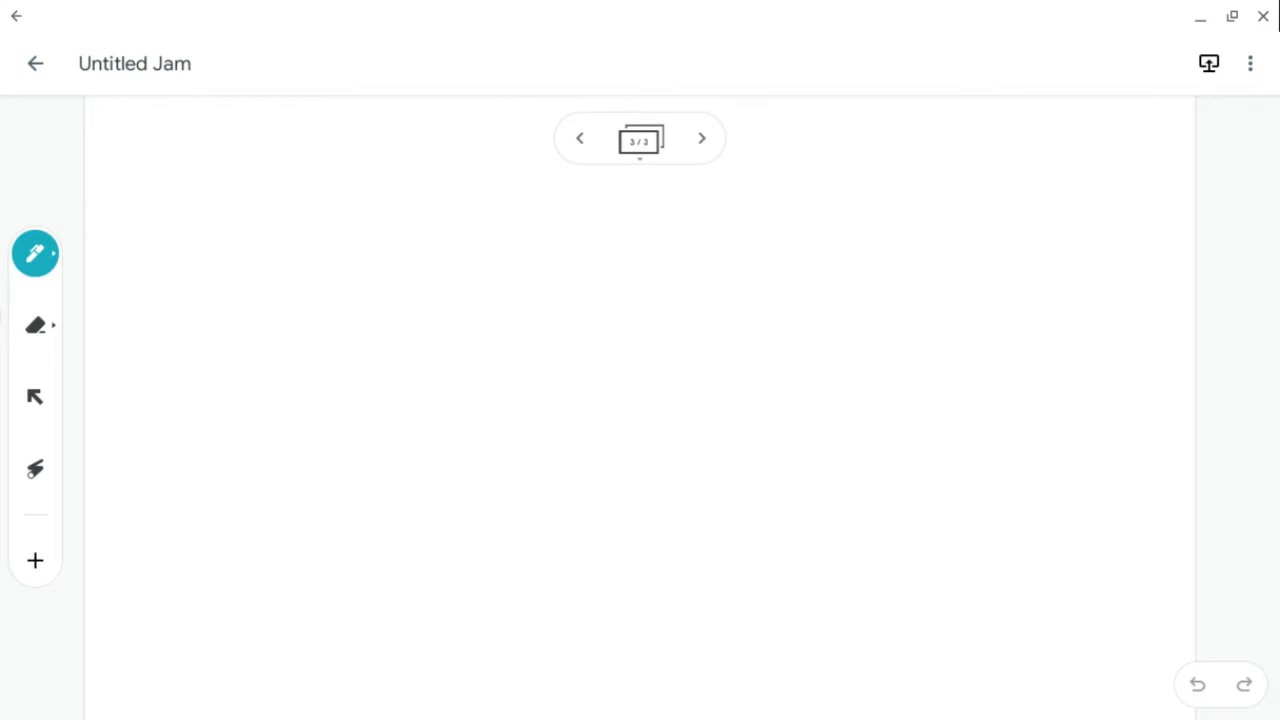
pyautogui.click(35, 254)
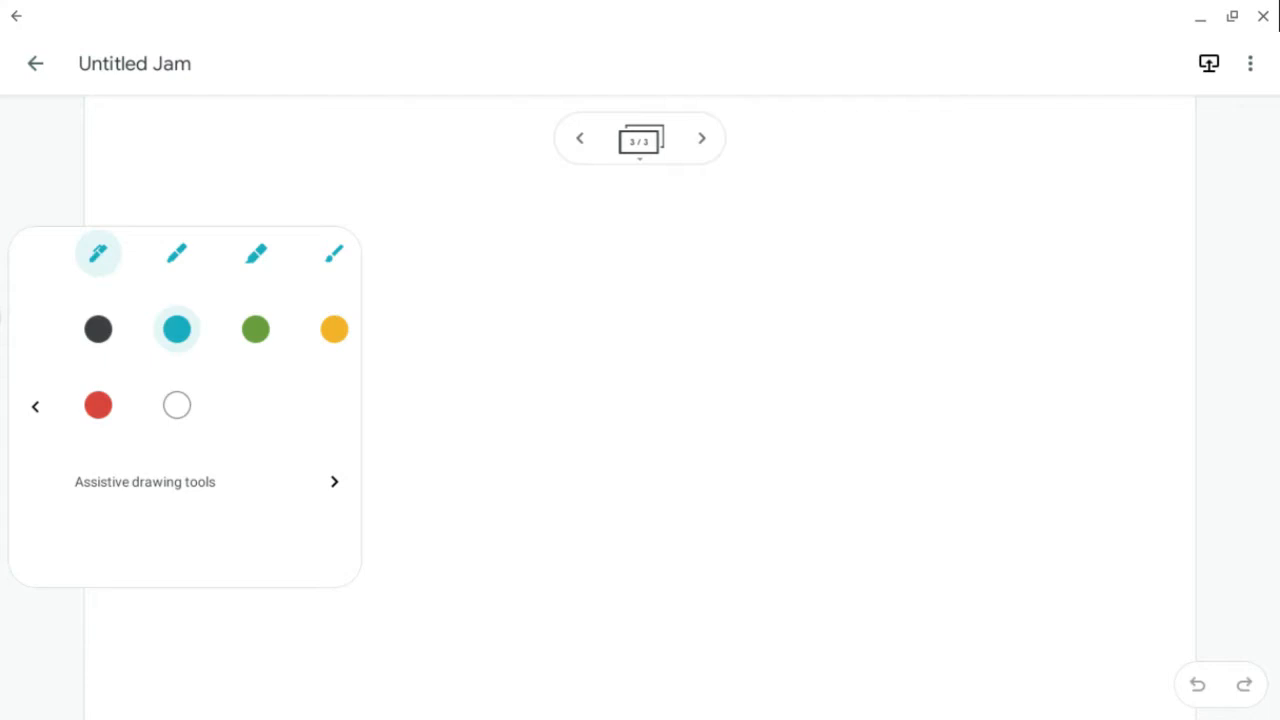
pyautogui.click(334, 481)
pyautogui.click(98, 529)
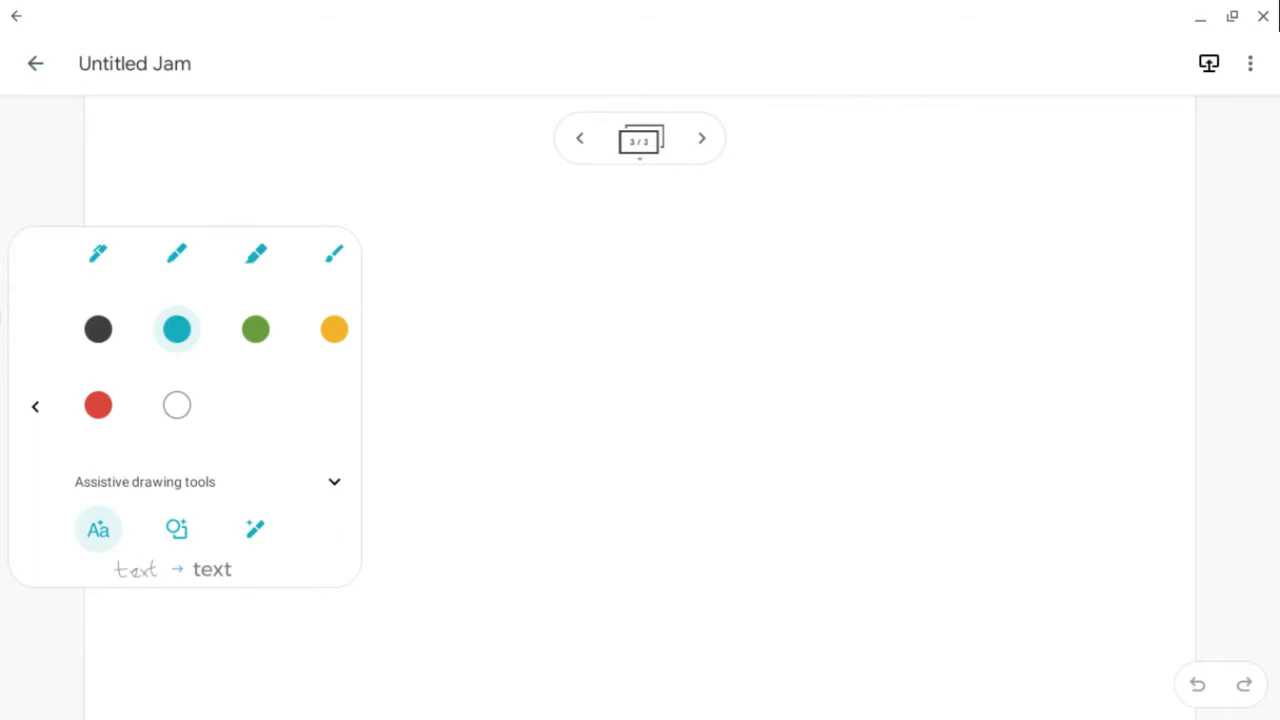
pyautogui.click(35, 407)
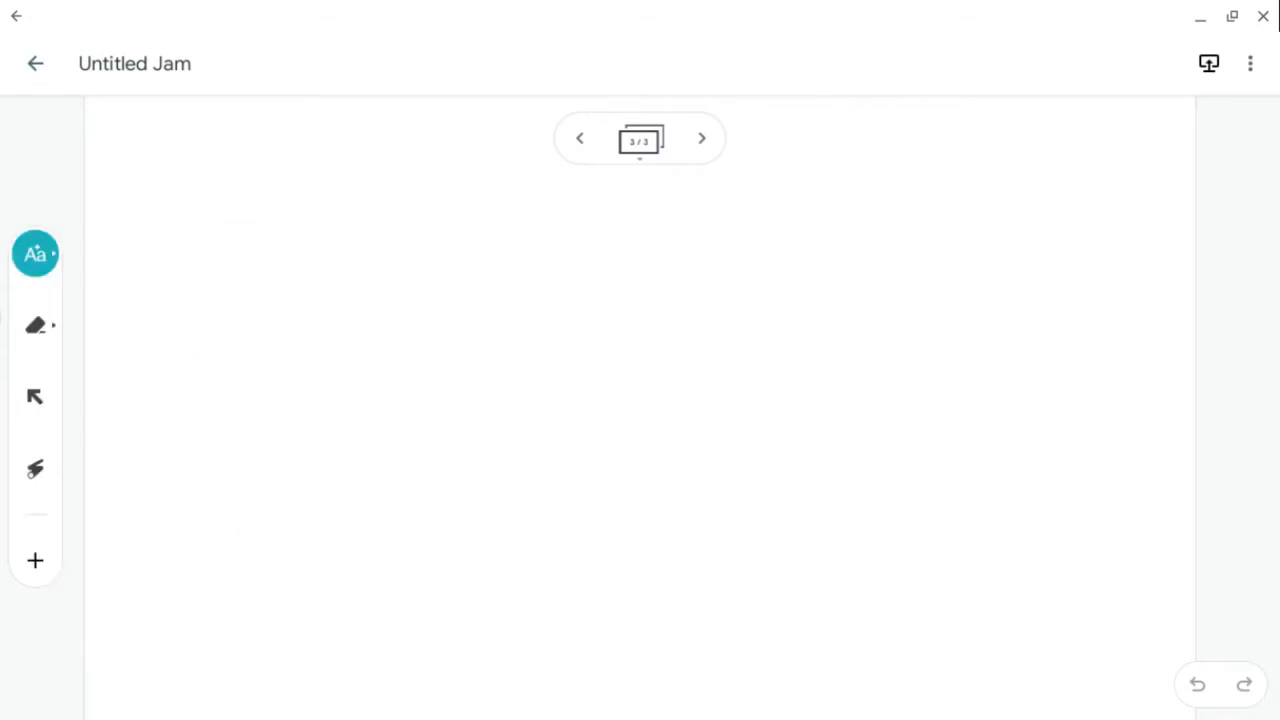
# - Handwrite 'Outils intelligents' near the top of frame 3 to convert it into typed text
pyautogui.moveTo(205, 197); pyautogui.dragTo(208, 204)
pyautogui.moveTo(262, 262); pyautogui.dragTo(296, 298)
pyautogui.moveTo(304, 180); pyautogui.dragTo(352, 300)
pyautogui.moveTo(352, 246)
pyautogui.mouseDown()
pyautogui.moveTo(372, 232)
pyautogui.moveTo(420, 285)
pyautogui.moveTo(392, 308)
pyautogui.mouseUp()
pyautogui.moveTo(278, 205); pyautogui.dragTo(324, 204)
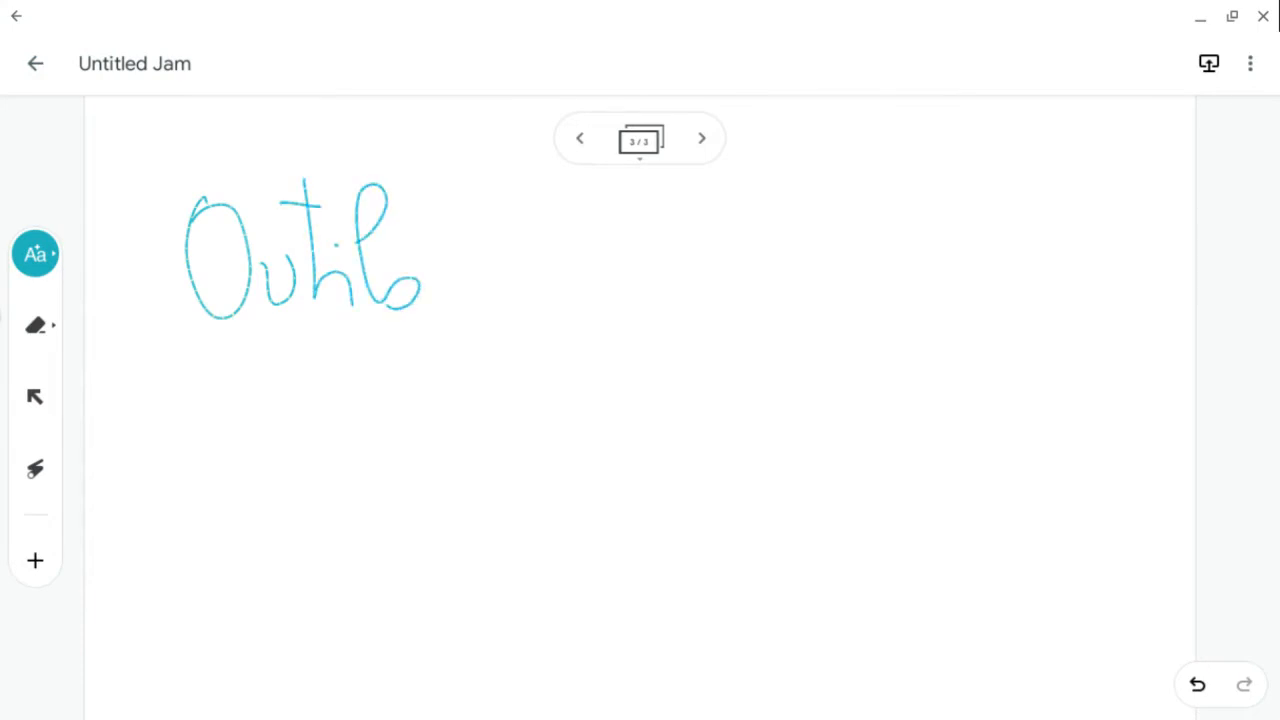
pyautogui.moveTo(469, 263); pyautogui.dragTo(477, 305)
pyautogui.moveTo(495, 258)
pyautogui.mouseDown()
pyautogui.moveTo(509, 305)
pyautogui.moveTo(557, 296)
pyautogui.mouseUp()
pyautogui.moveTo(531, 180); pyautogui.dragTo(548, 306)
pyautogui.moveTo(524, 233); pyautogui.dragTo(555, 234)
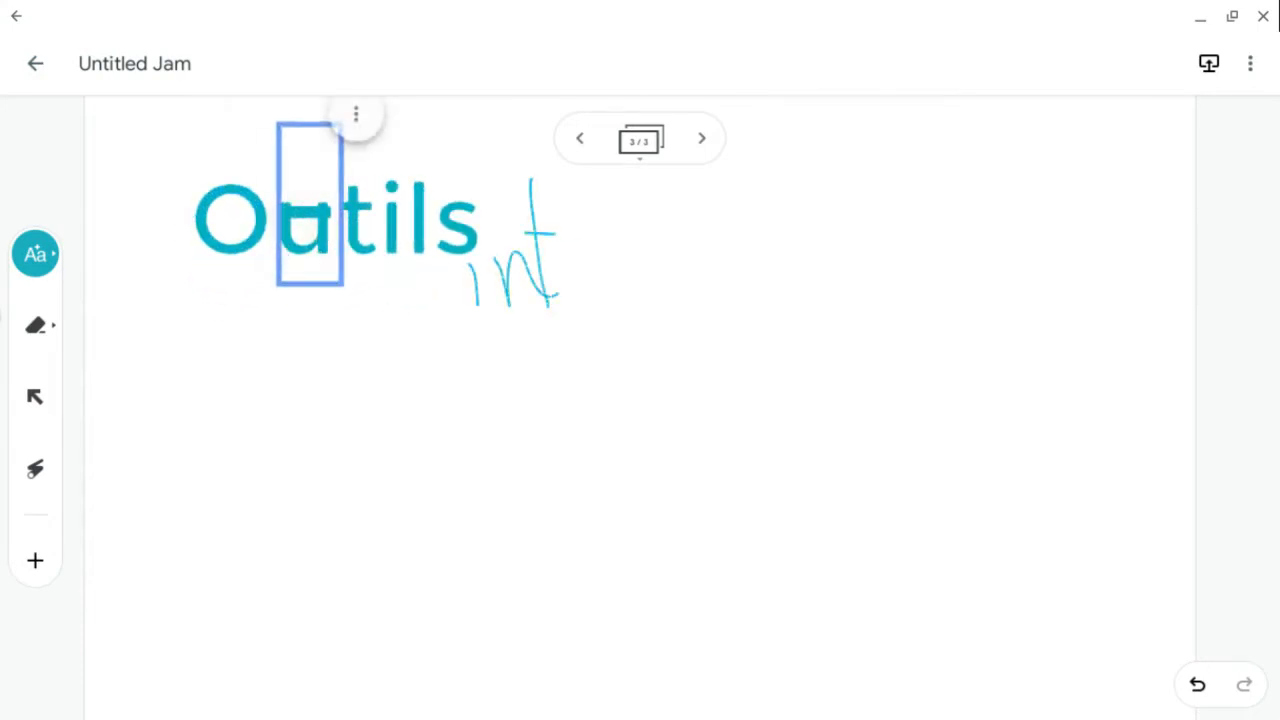
pyautogui.moveTo(560, 285)
pyautogui.mouseDown()
pyautogui.moveTo(602, 272)
pyautogui.moveTo(784, 290)
pyautogui.moveTo(820, 256)
pyautogui.moveTo(886, 290)
pyautogui.moveTo(956, 285)
pyautogui.moveTo(925, 284)
pyautogui.mouseUp()
pyautogui.click(713, 227)
pyautogui.moveTo(905, 222); pyautogui.dragTo(953, 227)
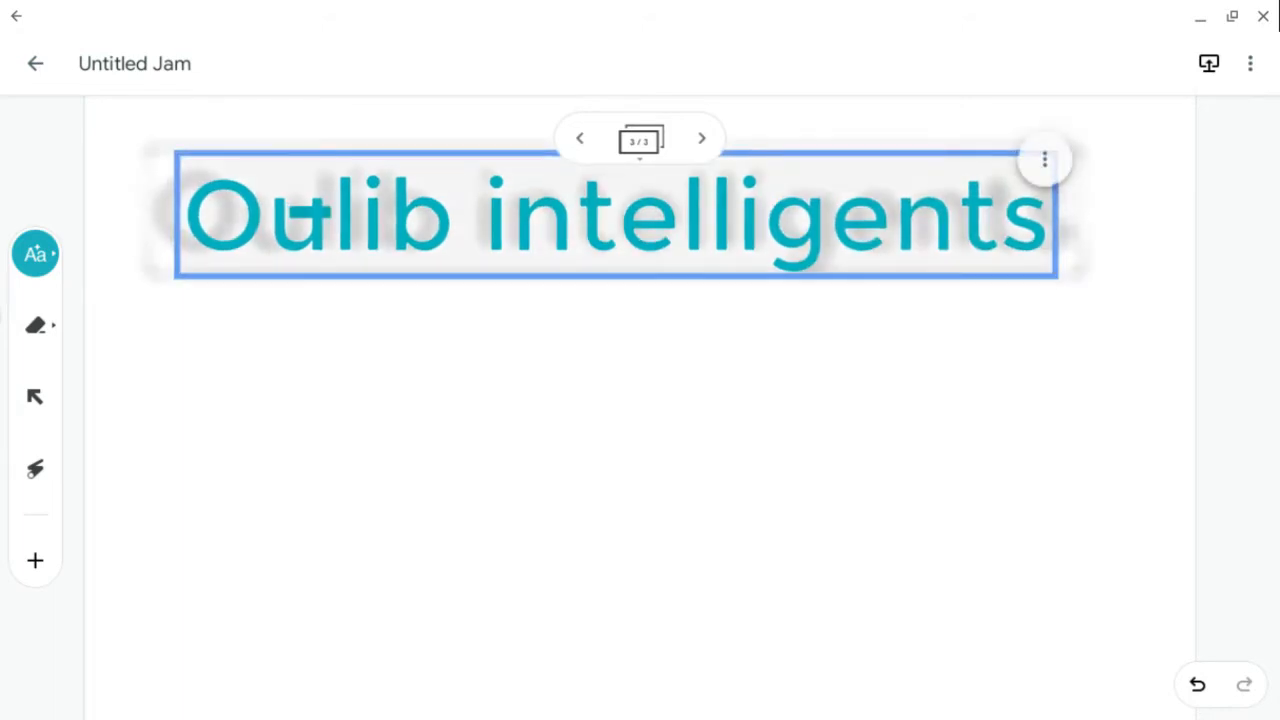
# - Reposition the converted title near the top centre of frame 3 and drag the stray teal dash away
pyautogui.moveTo(305, 222); pyautogui.dragTo(300, 350)
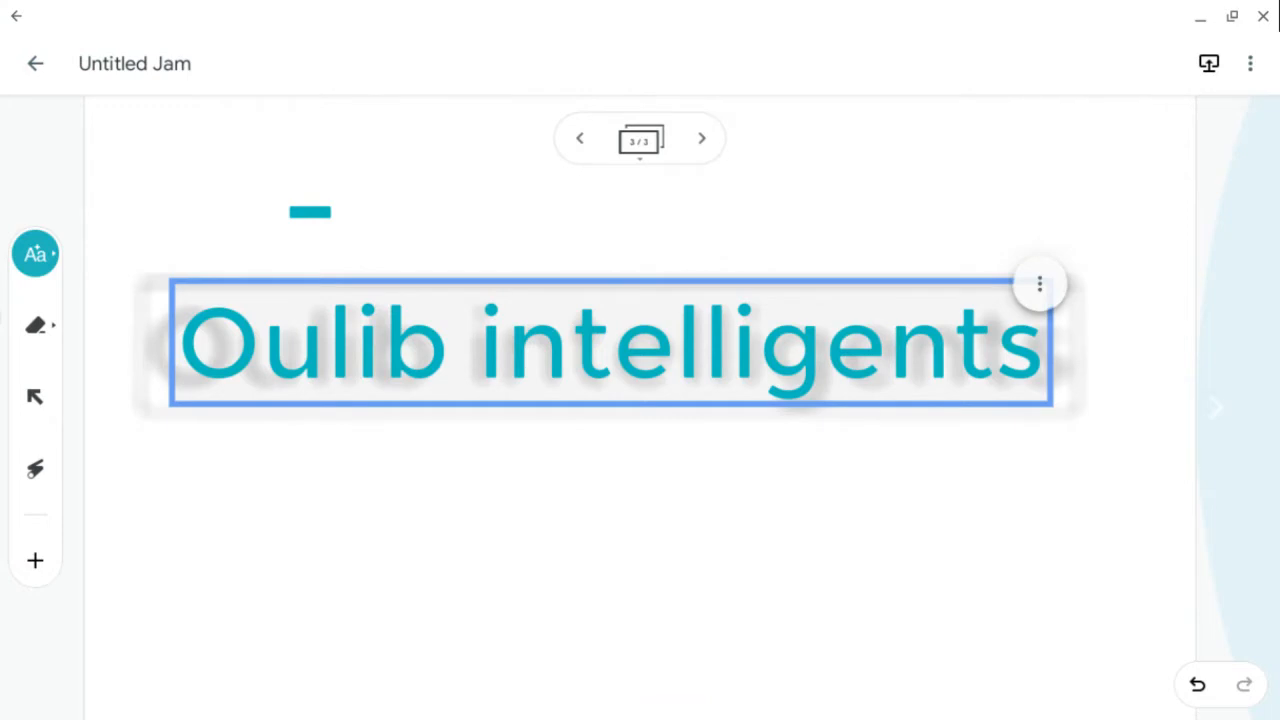
pyautogui.moveTo(300, 350); pyautogui.dragTo(450, 250)
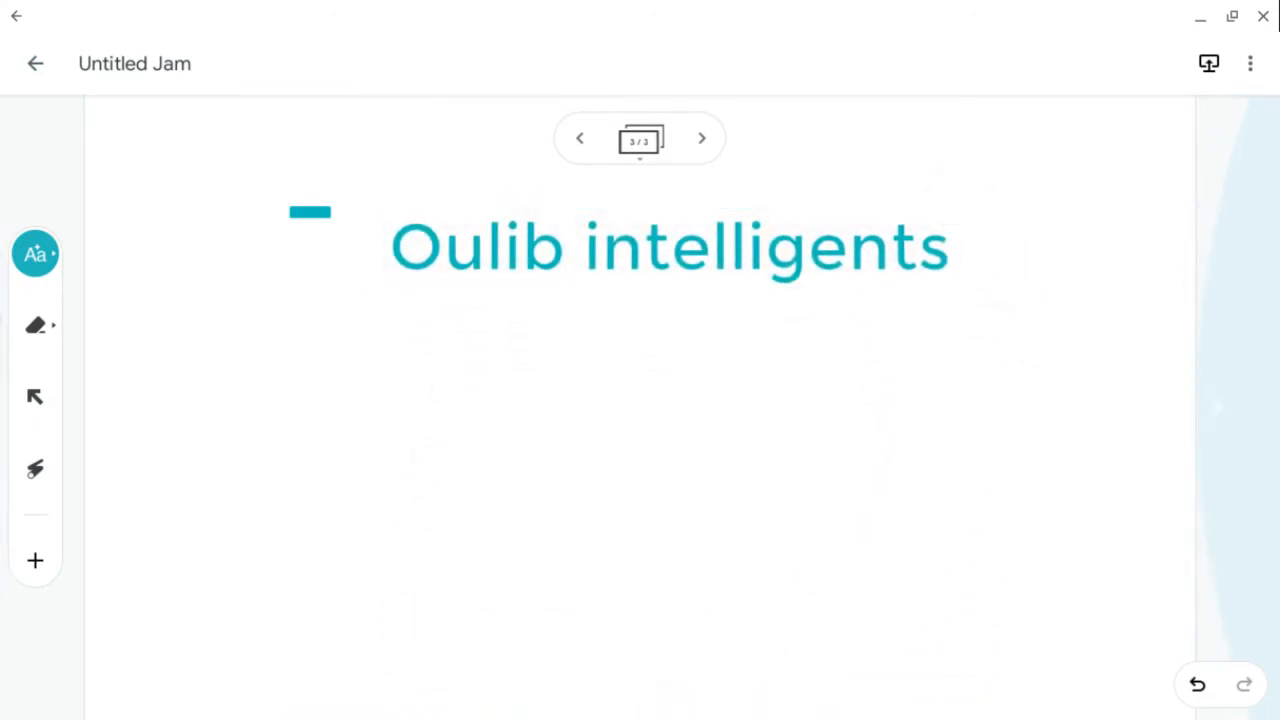
pyautogui.click(35, 397)
pyautogui.moveTo(310, 211); pyautogui.dragTo(640, 705)
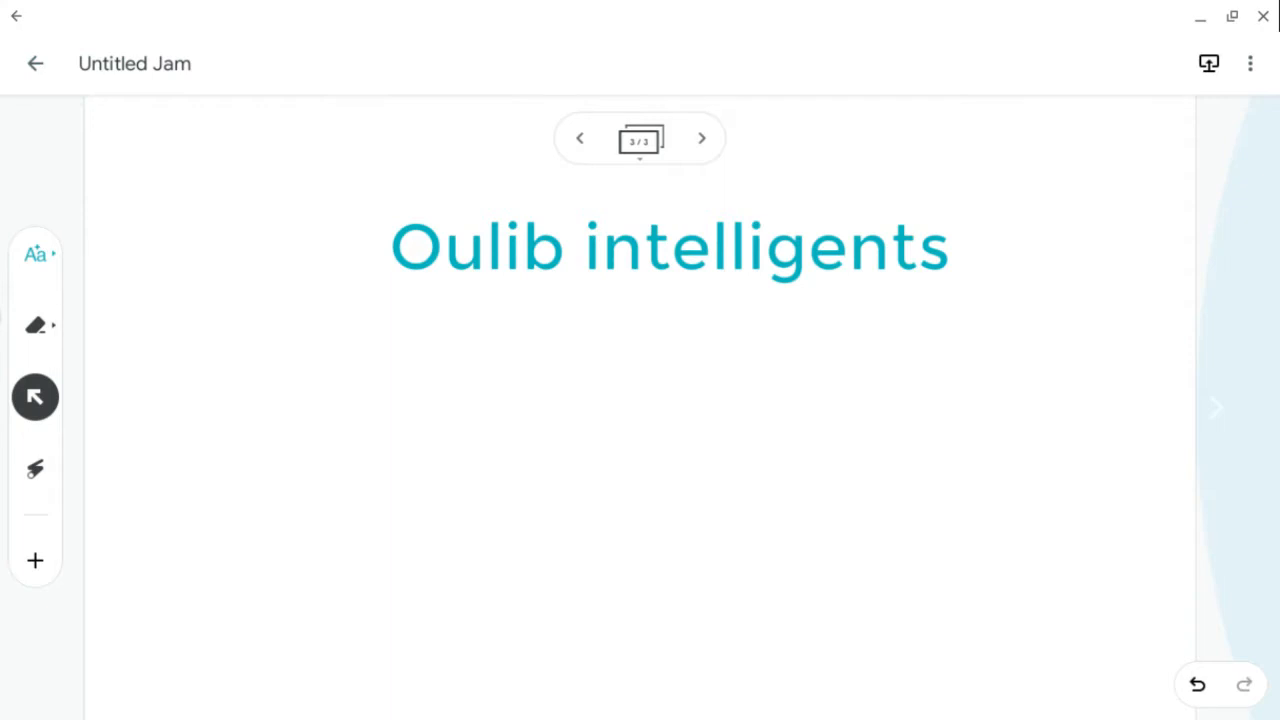
# - With the handwriting-to-text pen, scratch out the misrecognised word 'Oulib' letter by letter
pyautogui.click(35, 254)
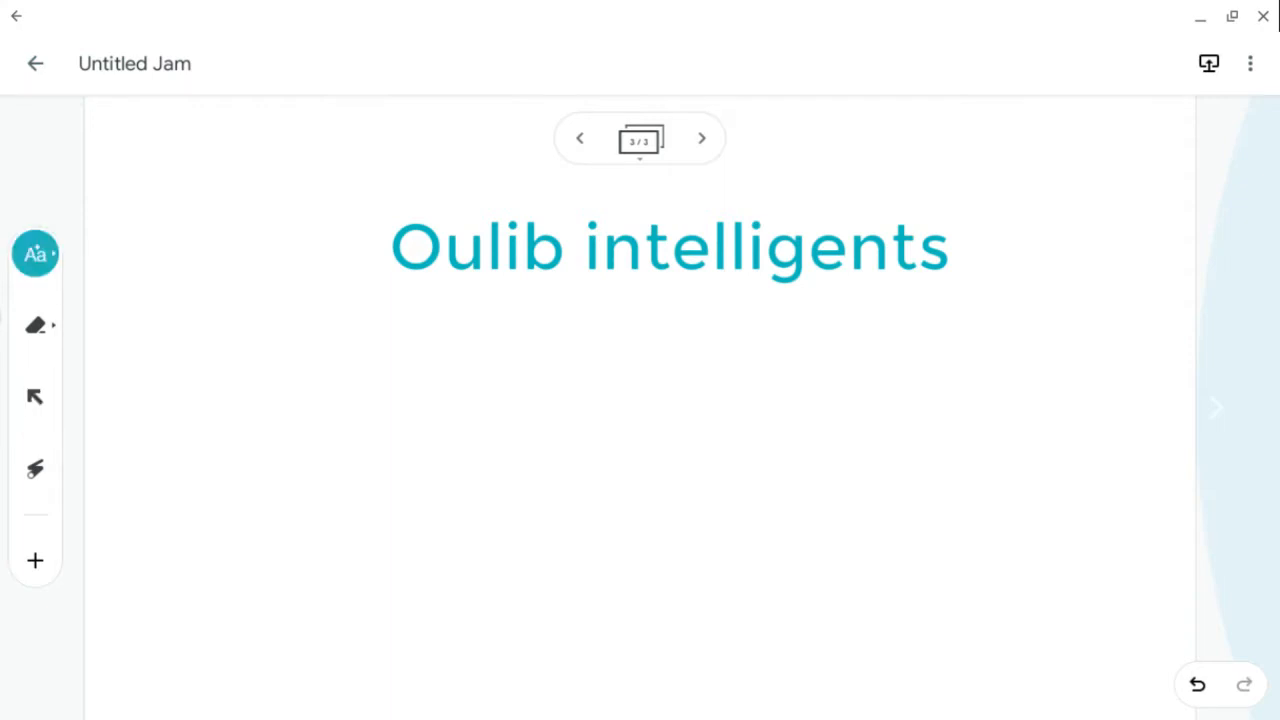
pyautogui.moveTo(430, 330); pyautogui.dragTo(510, 211)
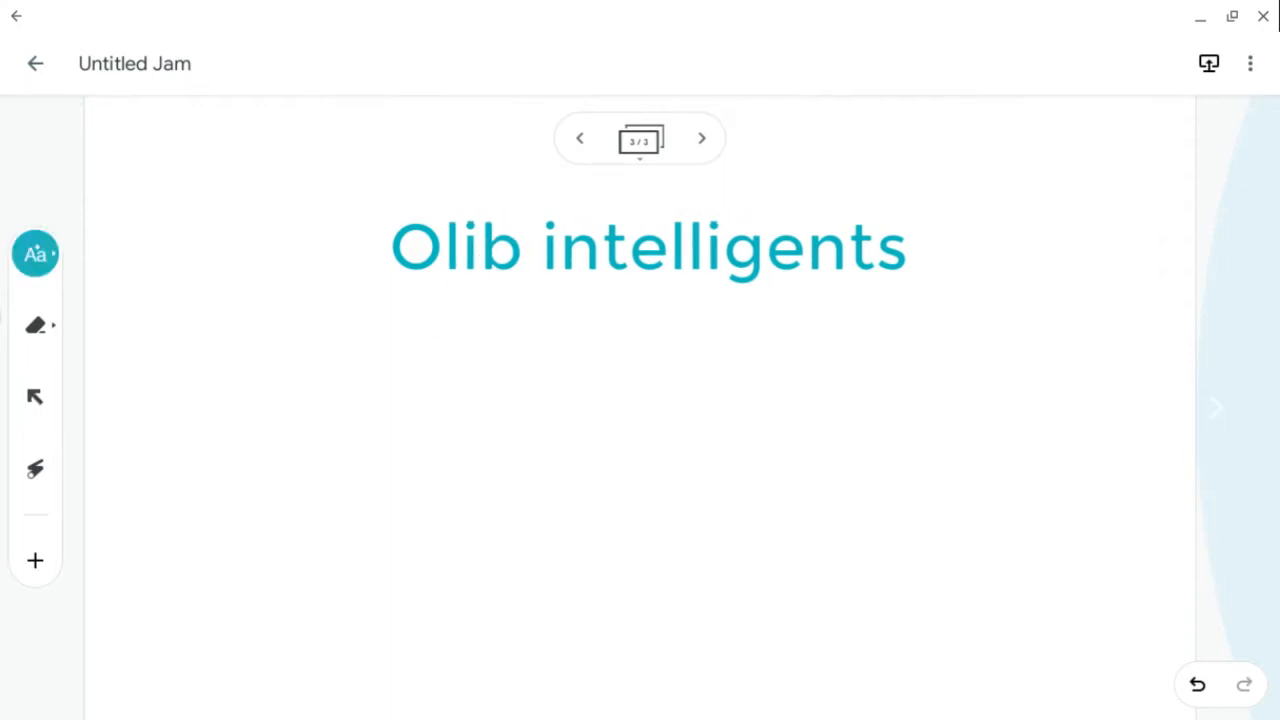
pyautogui.moveTo(466, 286); pyautogui.dragTo(503, 211)
pyautogui.moveTo(430, 320); pyautogui.dragTo(474, 223)
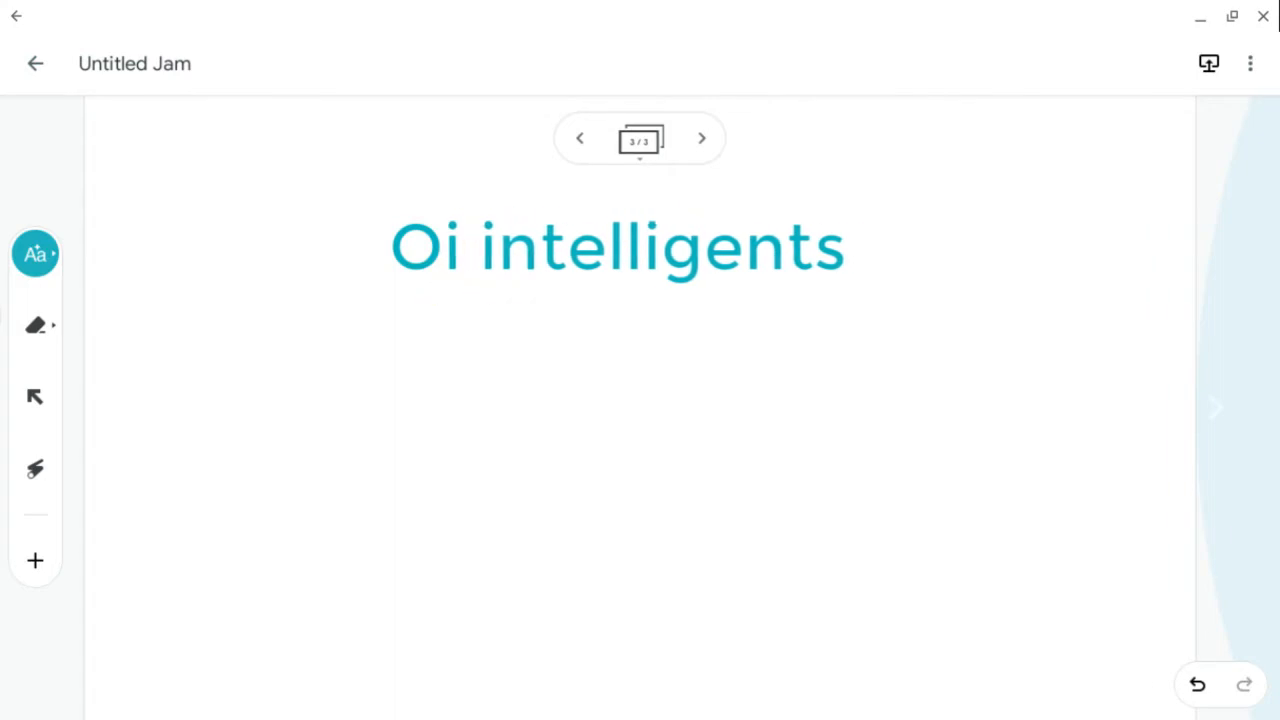
pyautogui.moveTo(429, 291); pyautogui.dragTo(452, 228)
pyautogui.moveTo(372, 297); pyautogui.dragTo(400, 214)
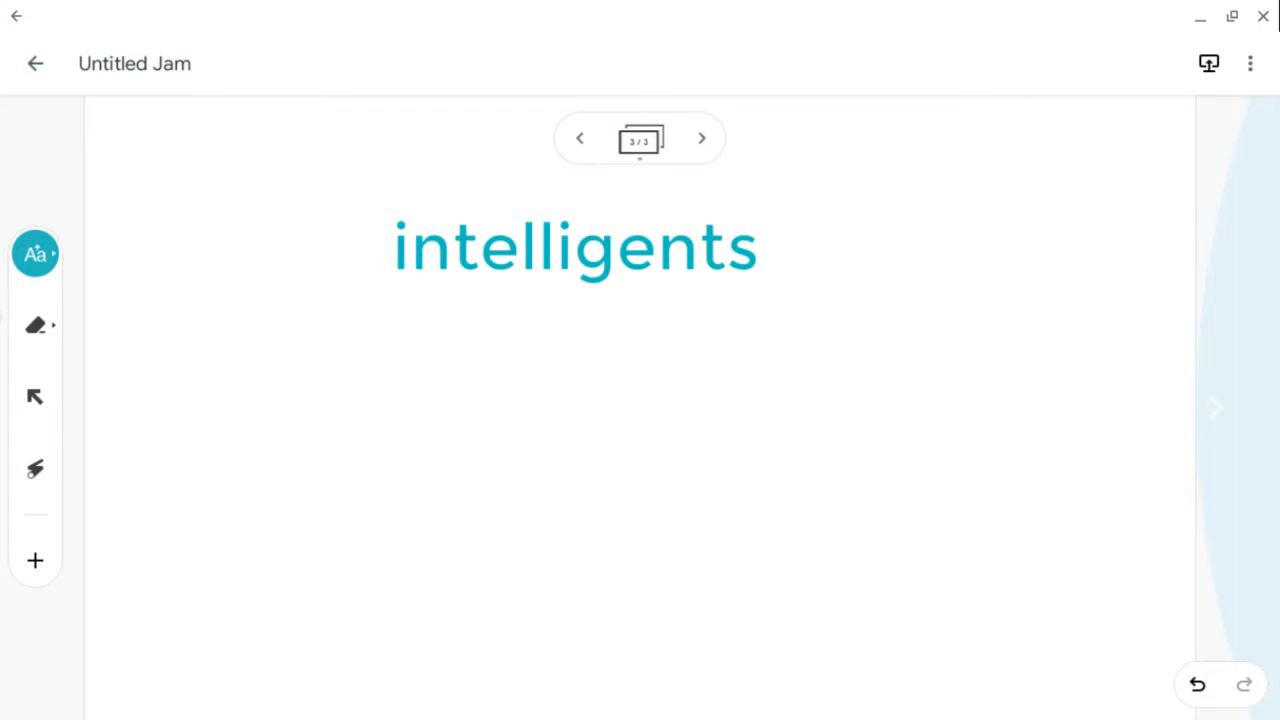
# - Handwrite 'Outils' below the remaining word so it converts into typed text
pyautogui.moveTo(298, 366)
pyautogui.mouseDown()
pyautogui.moveTo(272, 360)
pyautogui.moveTo(282, 376)
pyautogui.mouseUp()
pyautogui.moveTo(366, 422)
pyautogui.mouseDown()
pyautogui.moveTo(372, 446)
pyautogui.moveTo(394, 414)
pyautogui.mouseUp()
pyautogui.moveTo(400, 352); pyautogui.dragTo(434, 462)
pyautogui.moveTo(405, 428)
pyautogui.mouseDown()
pyautogui.moveTo(460, 414)
pyautogui.moveTo(478, 462)
pyautogui.mouseUp()
pyautogui.click(457, 380)
pyautogui.moveTo(498, 410)
pyautogui.mouseDown()
pyautogui.moveTo(533, 380)
pyautogui.moveTo(548, 428)
pyautogui.mouseUp()
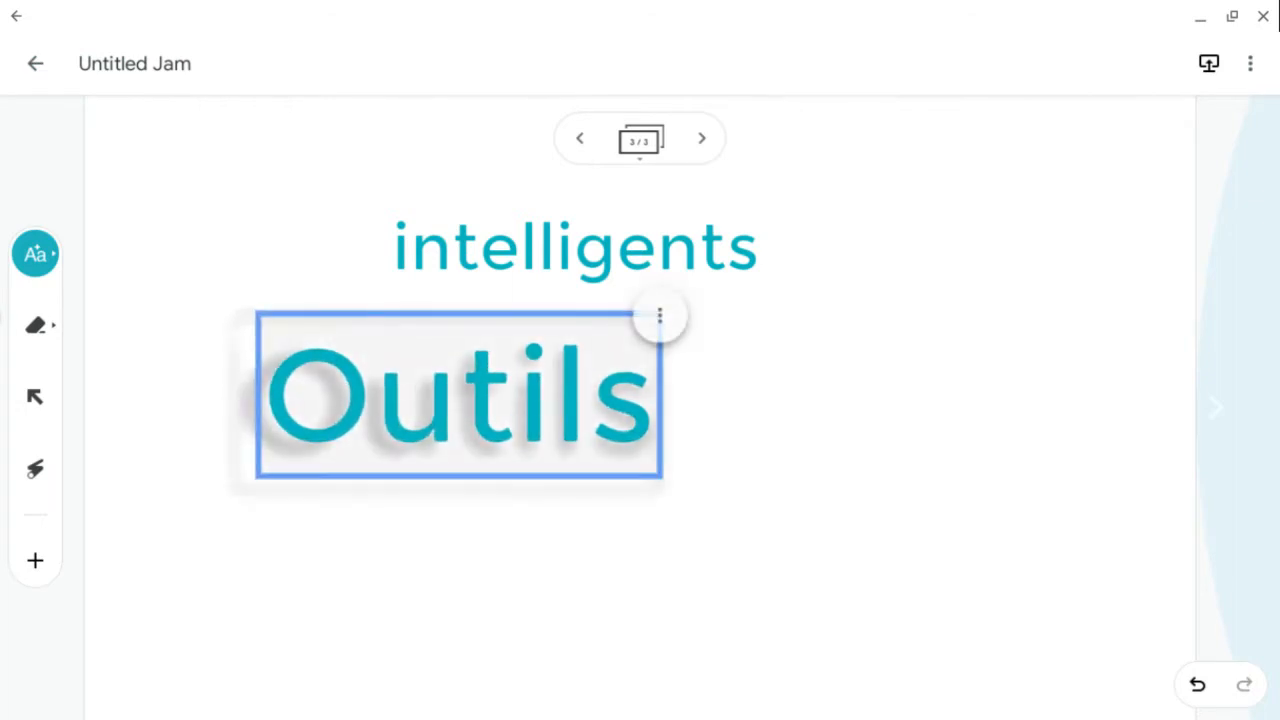
# - Move 'Outils' to the top left and place 'intelligents' beside it on the same line
pyautogui.moveTo(459, 395); pyautogui.dragTo(322, 200)
pyautogui.moveTo(623, 252); pyautogui.dragTo(757, 273)
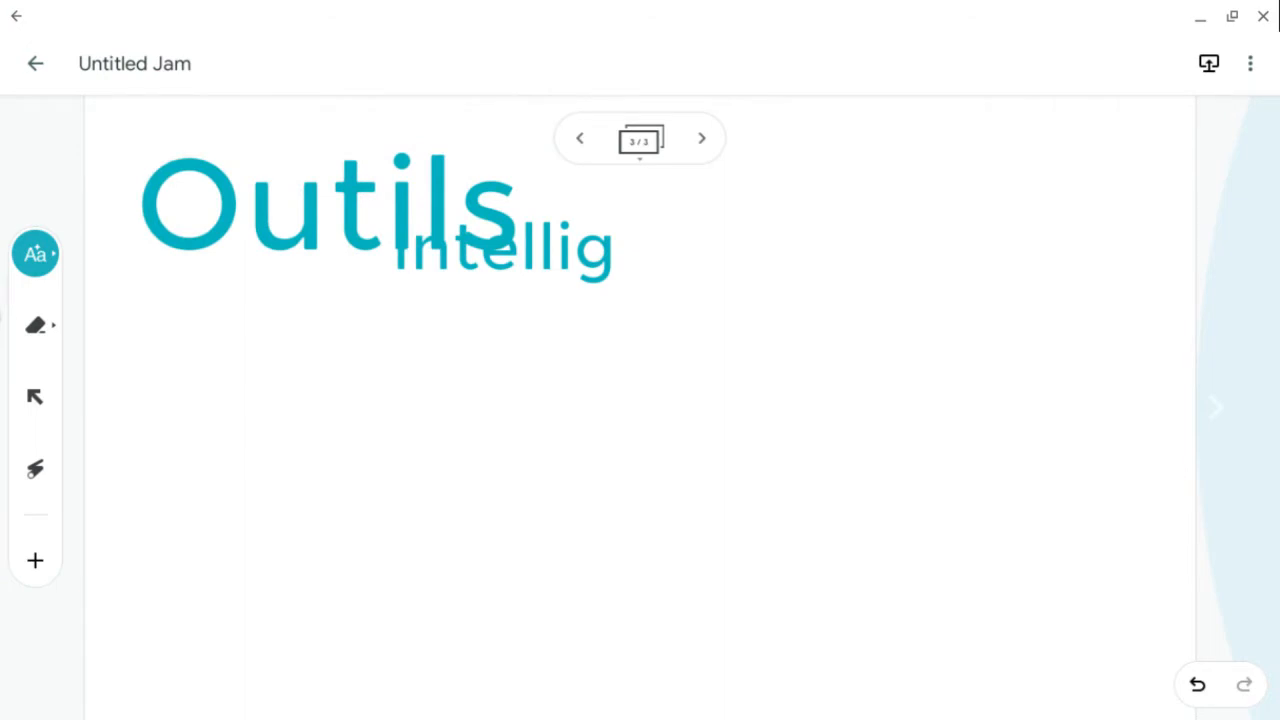
pyautogui.click(1197, 684)
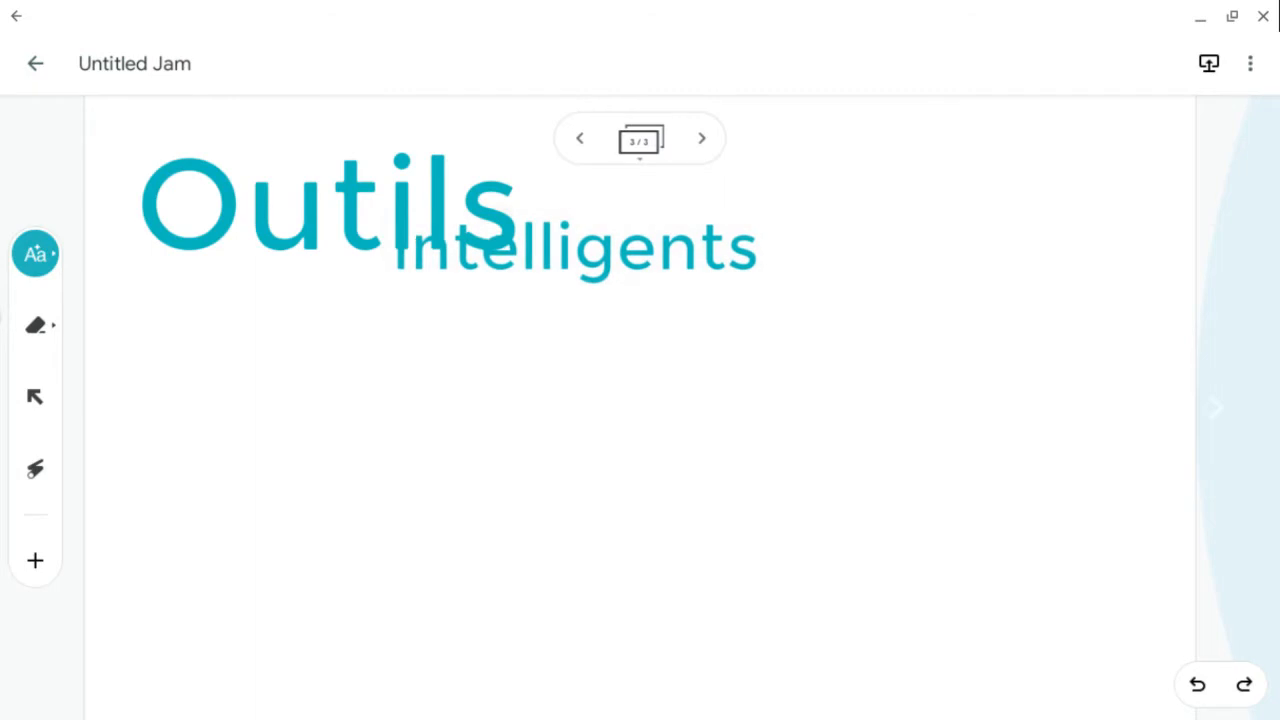
pyautogui.click(35, 397)
pyautogui.moveTo(576, 248); pyautogui.dragTo(736, 231)
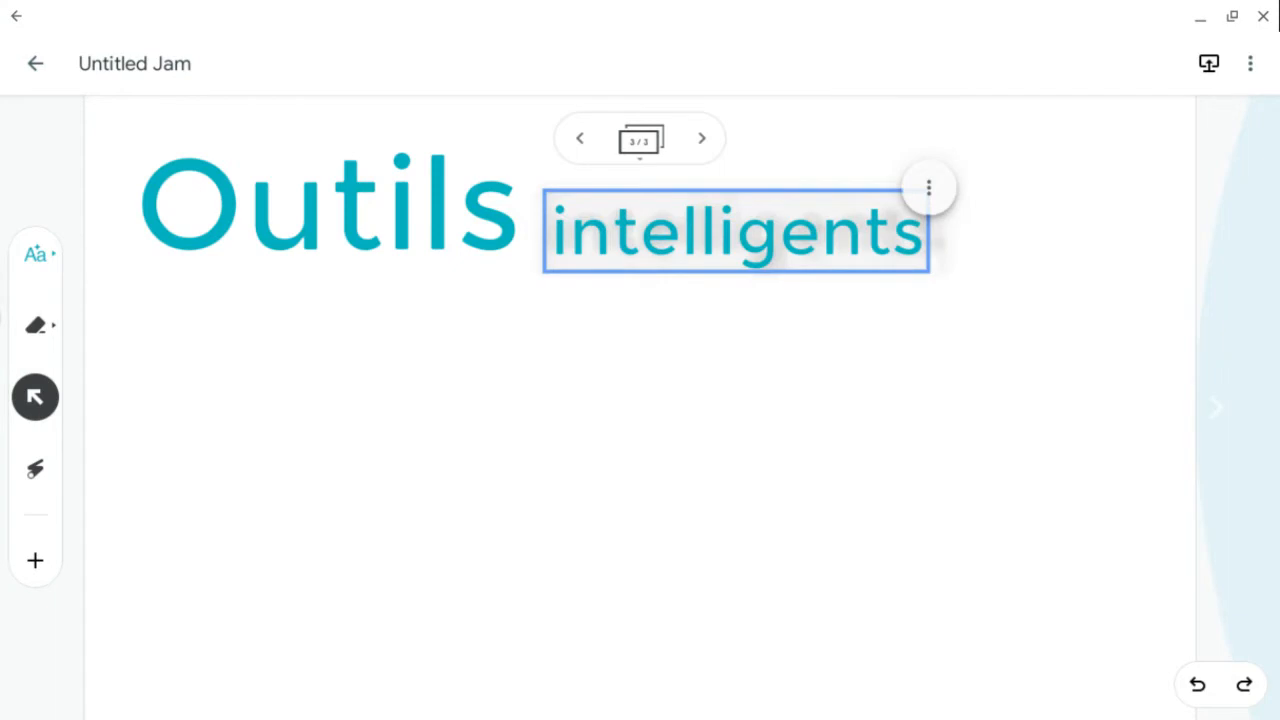
# - Switch the pen to the shape-recognition assistive drawing tool in green
pyautogui.click(35, 254)
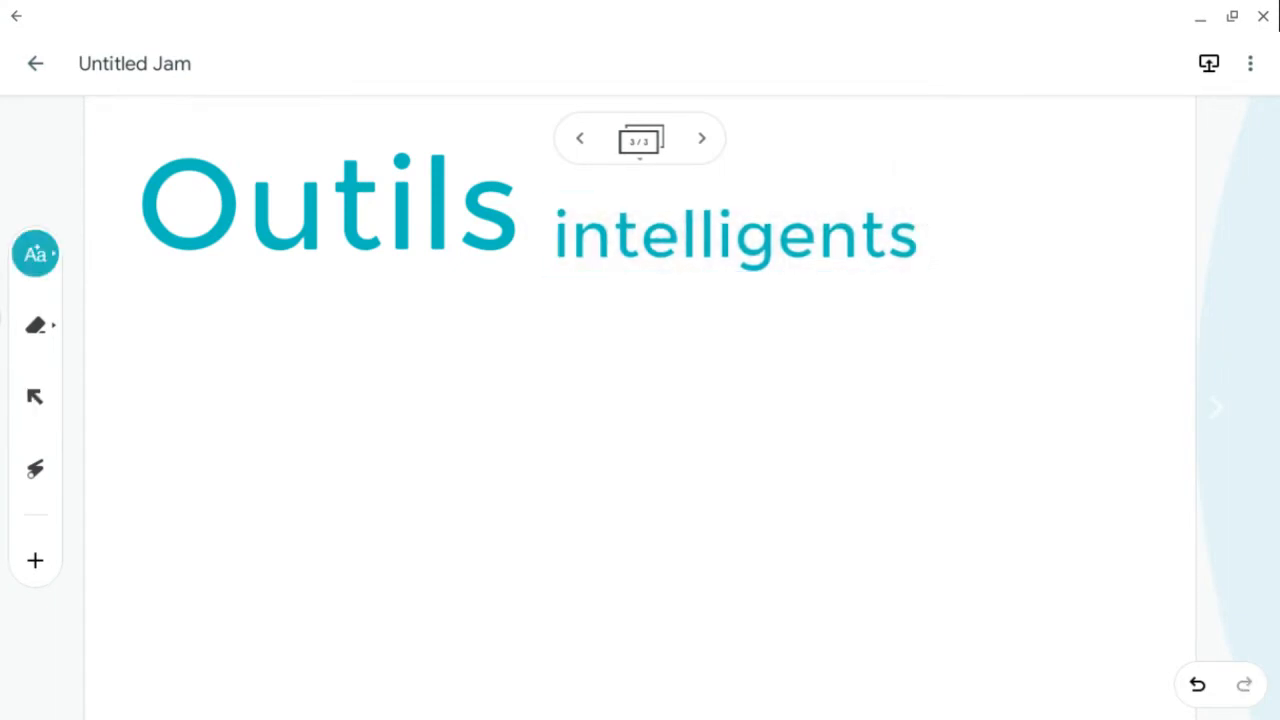
pyautogui.click(35, 254)
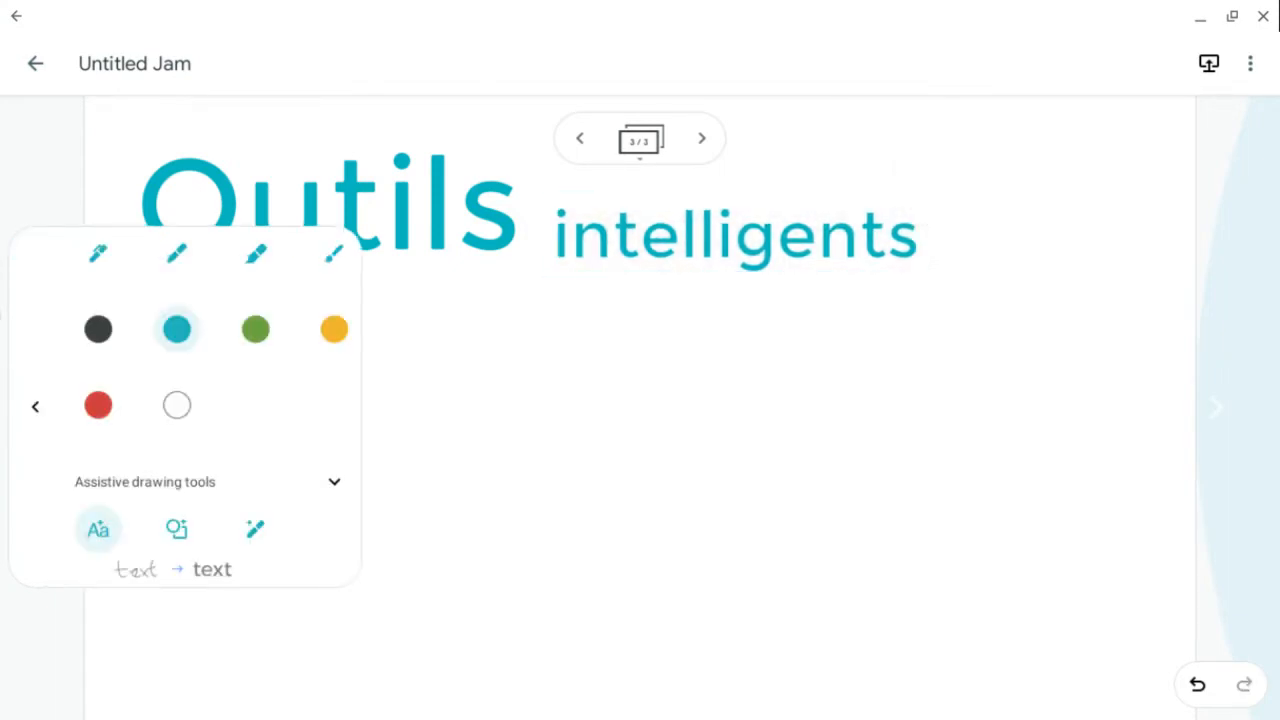
pyautogui.click(177, 529)
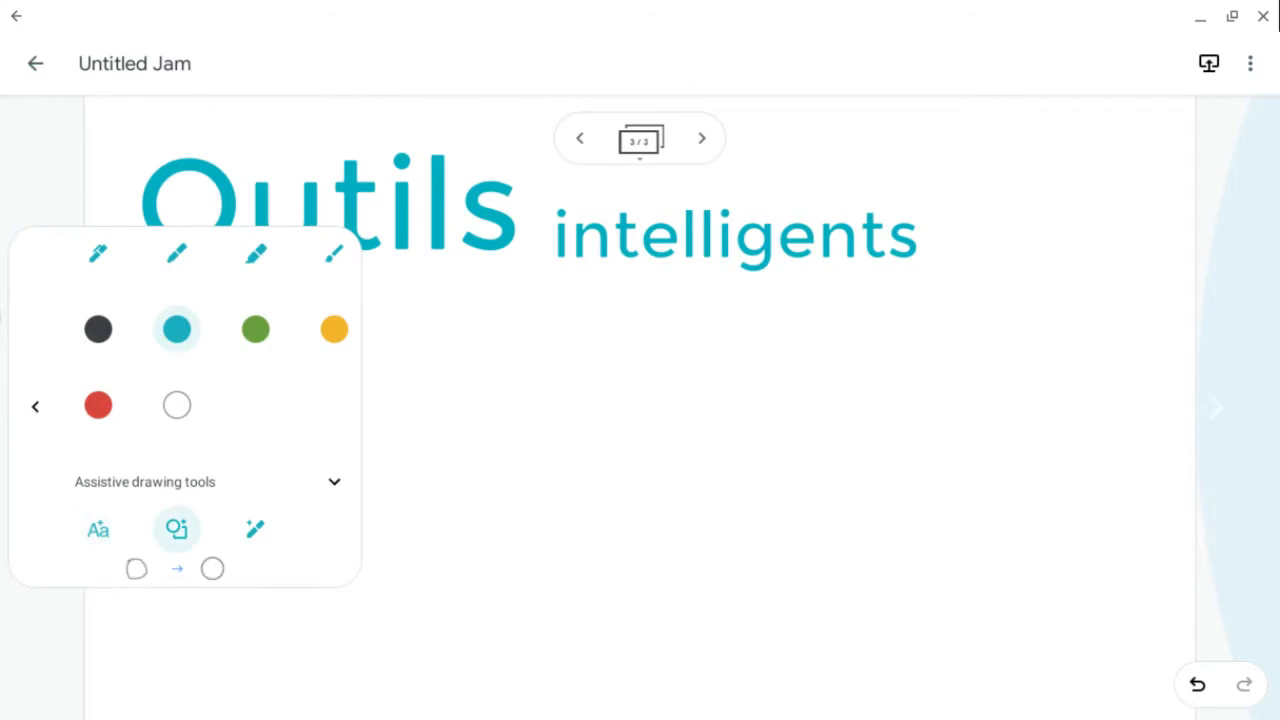
pyautogui.click(35, 407)
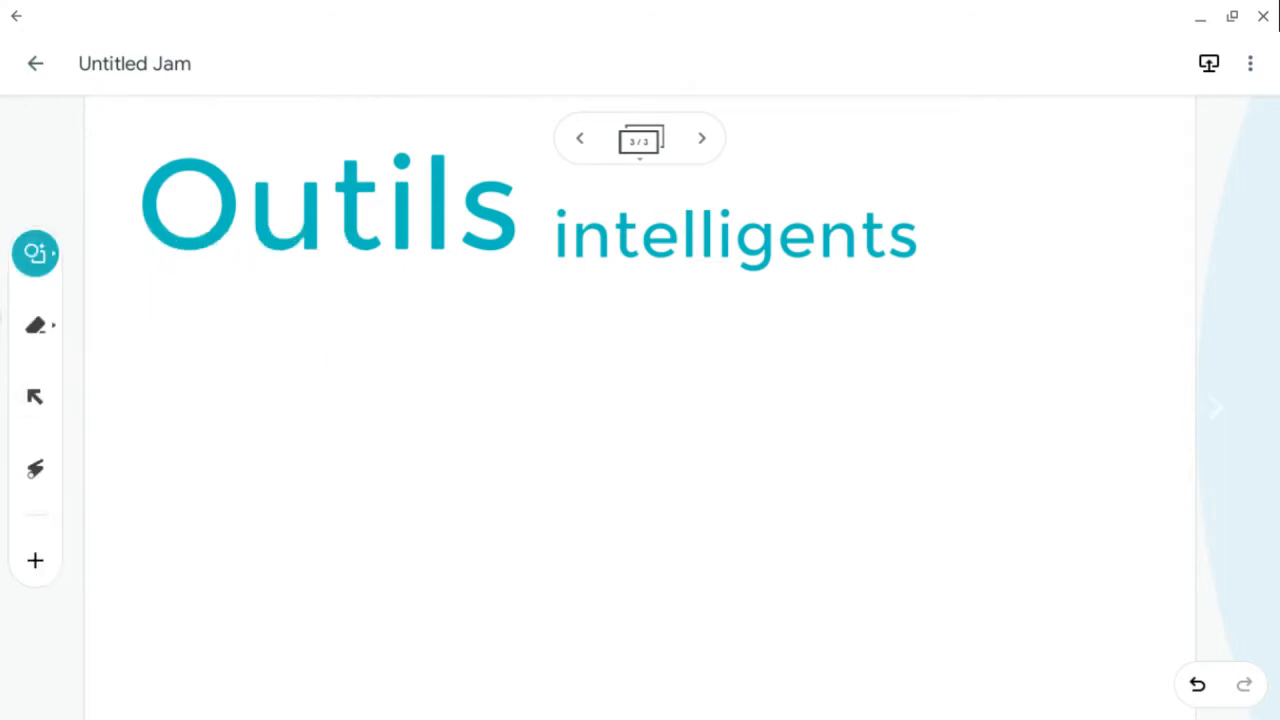
pyautogui.click(35, 254)
pyautogui.click(255, 329)
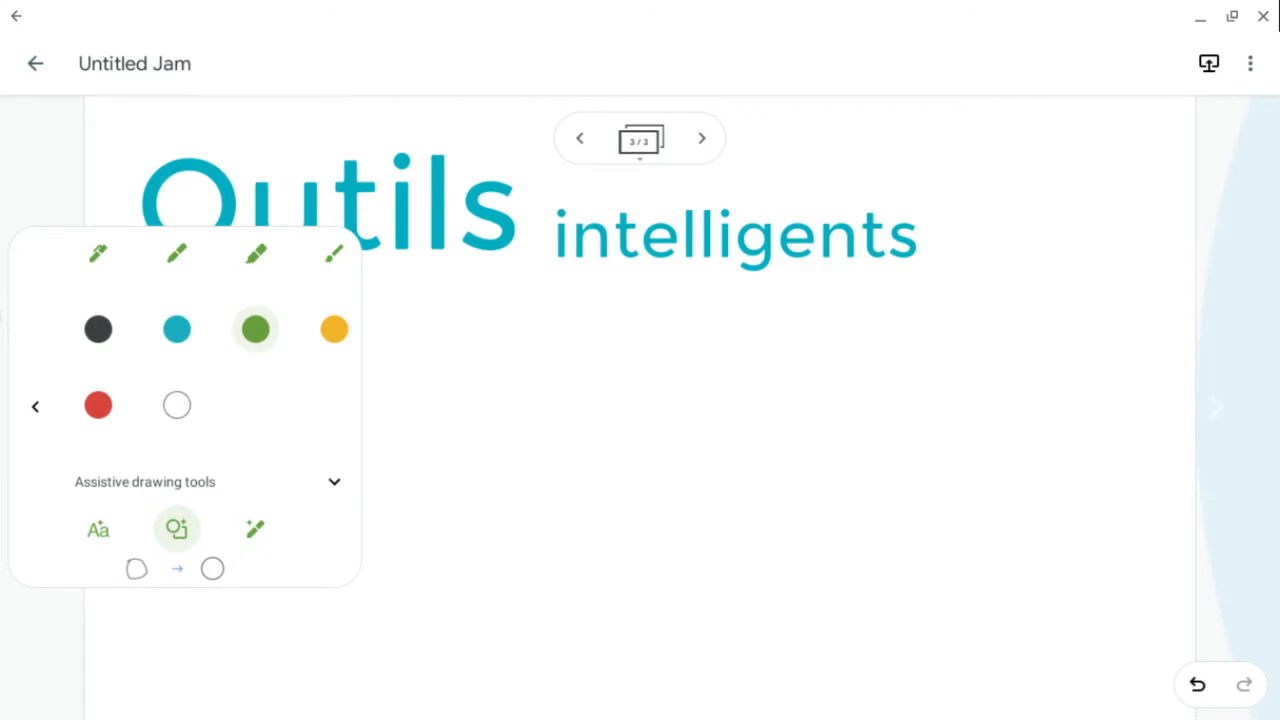
# - Draw a green triangle below the title and duplicate it
pyautogui.moveTo(398, 312)
pyautogui.mouseDown()
pyautogui.moveTo(393, 322)
pyautogui.moveTo(516, 450)
pyautogui.moveTo(397, 324)
pyautogui.mouseUp()
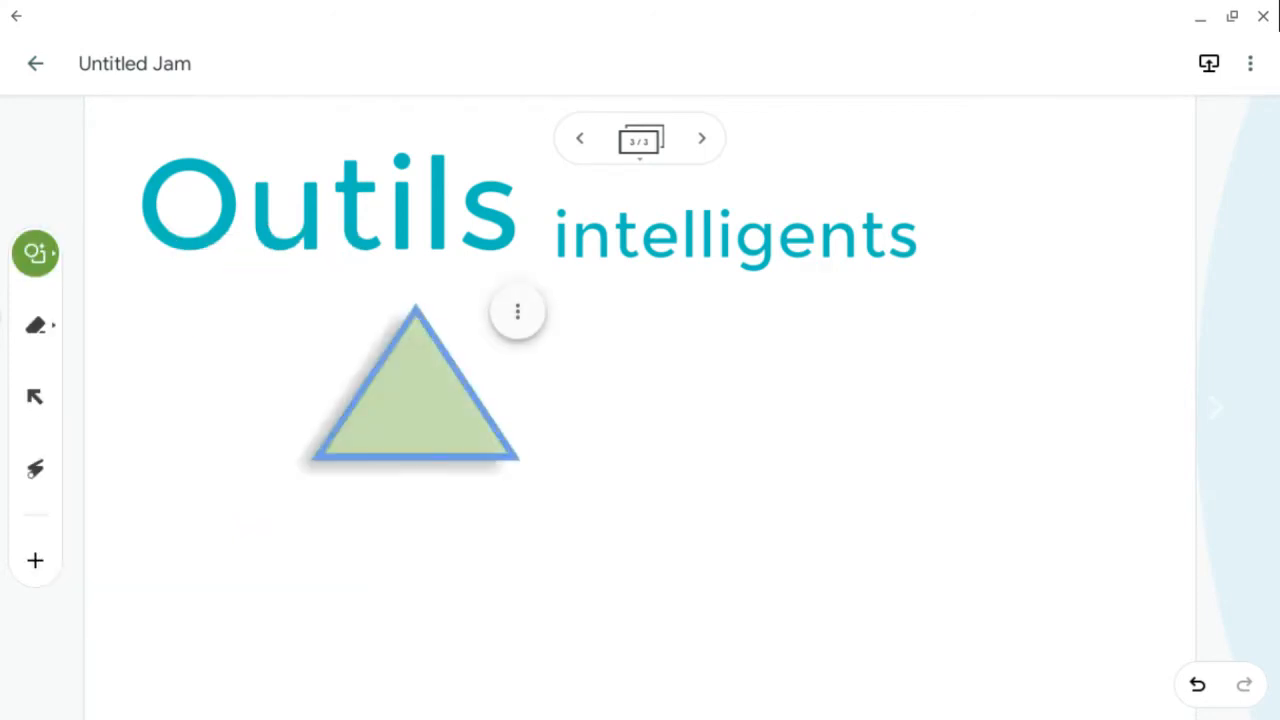
pyautogui.click(517, 311)
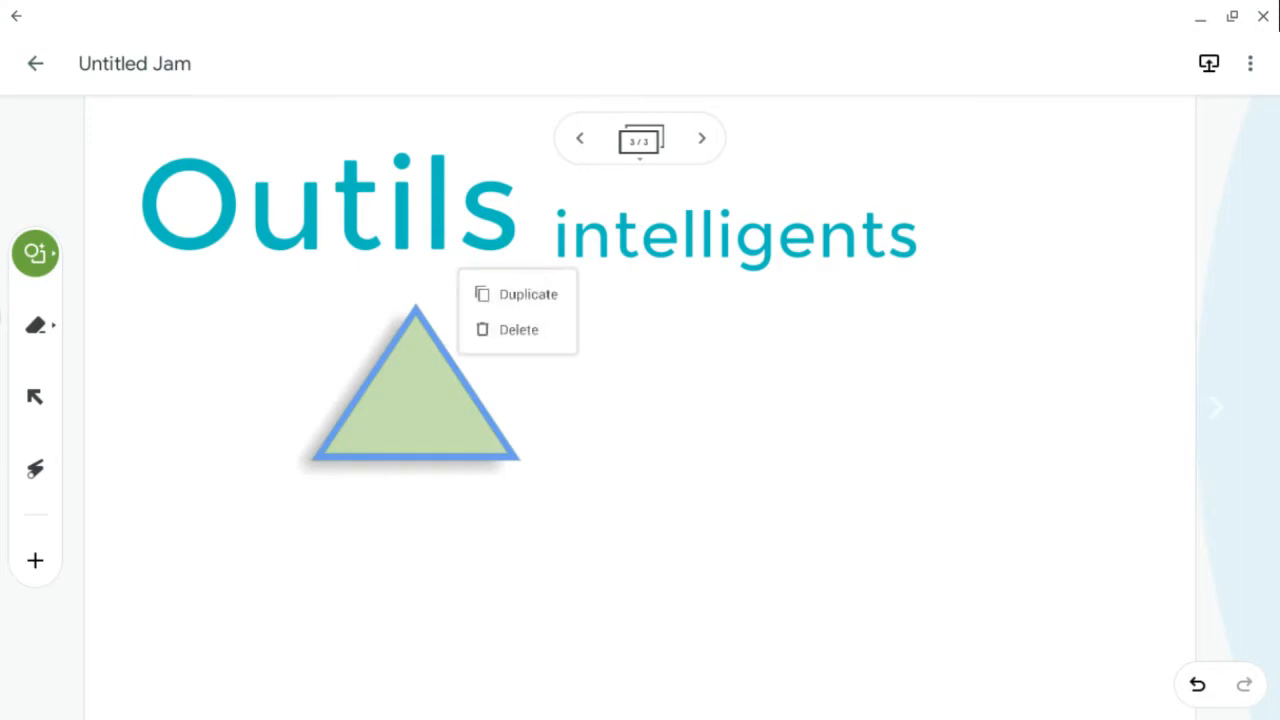
pyautogui.click(528, 294)
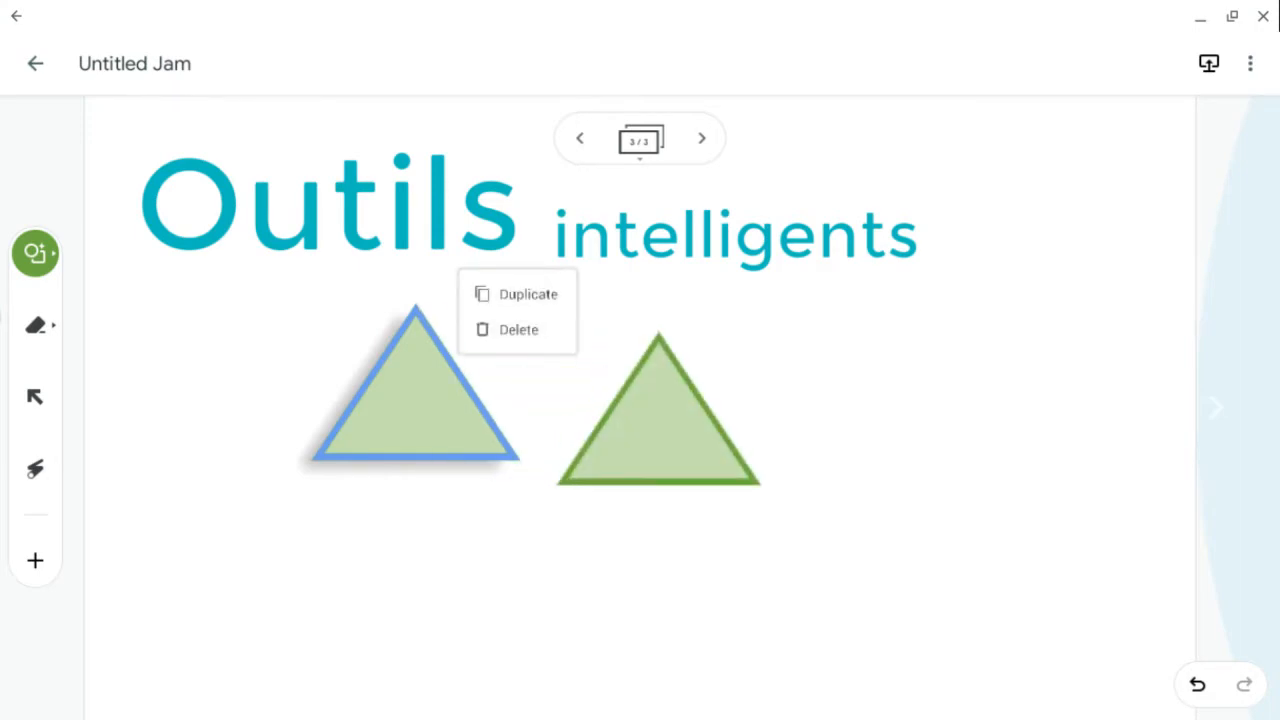
pyautogui.click(650, 437)
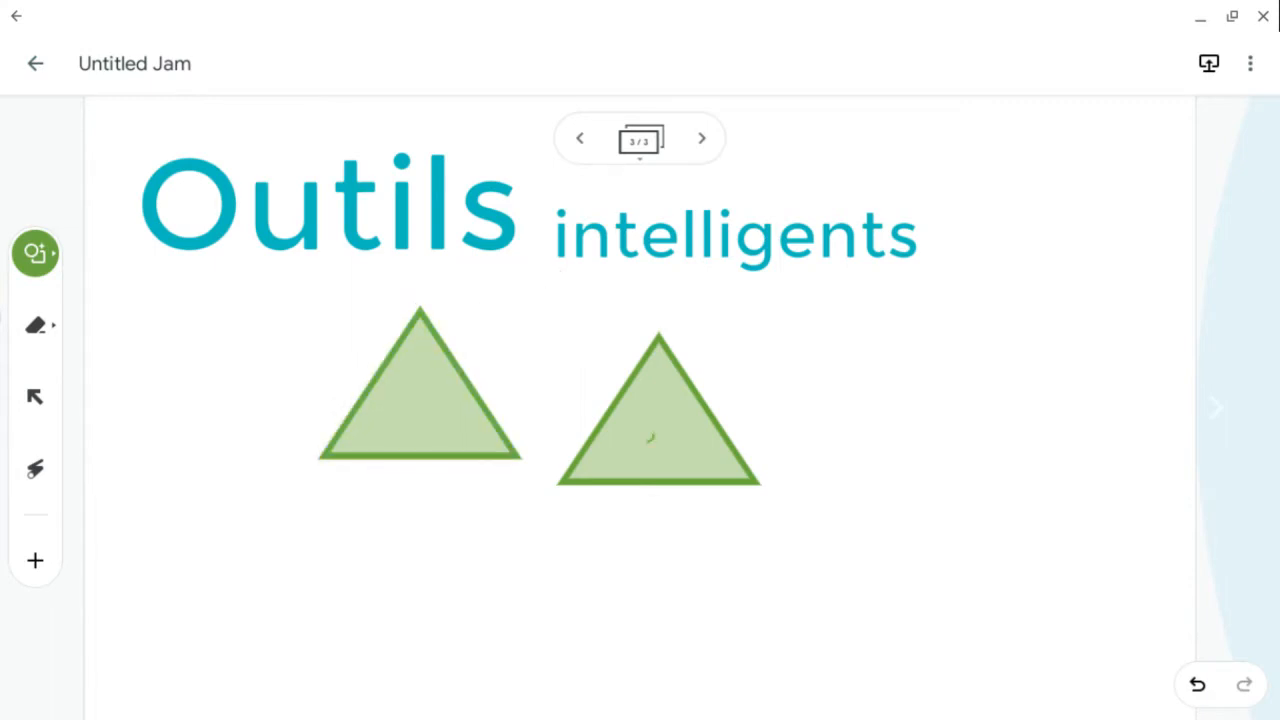
# - Shift the copied triangle lower, and move the original triangle down and rotate it to point right
pyautogui.click(35, 396)
pyautogui.moveTo(650, 437); pyautogui.dragTo(650, 472)
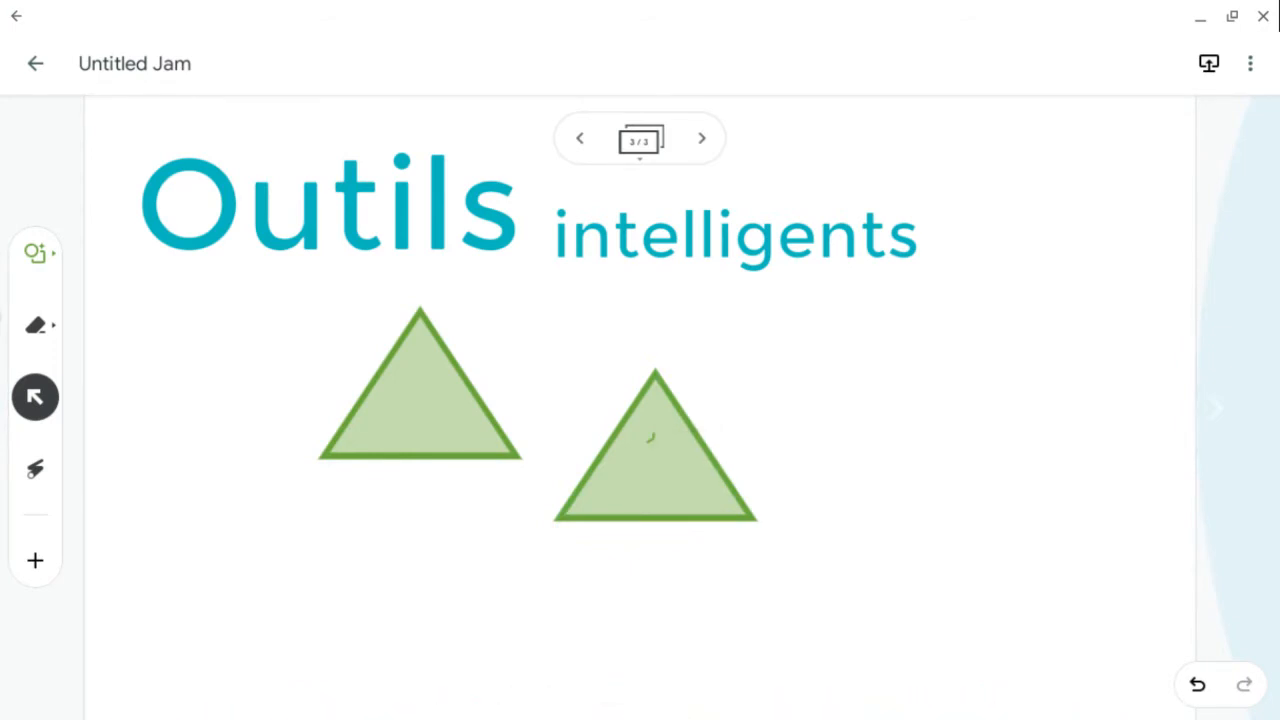
pyautogui.scroll(5, 758, 530)
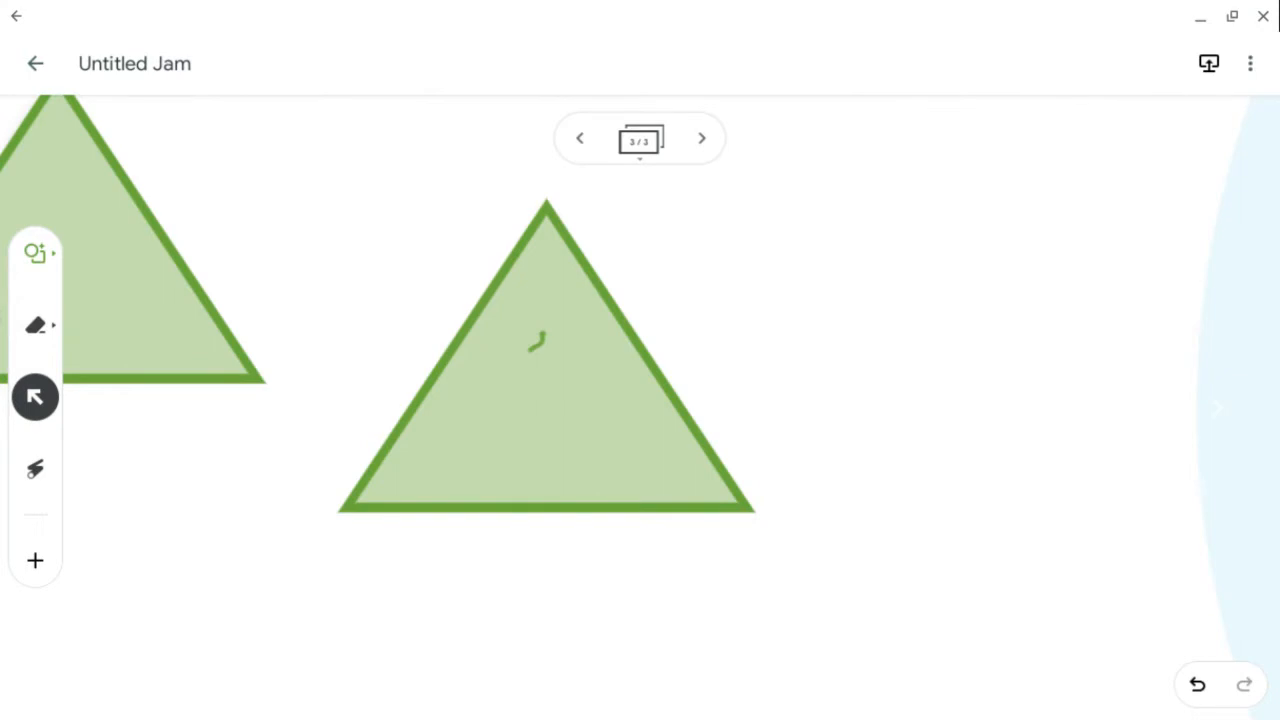
pyautogui.scroll(-8, 688, 400)
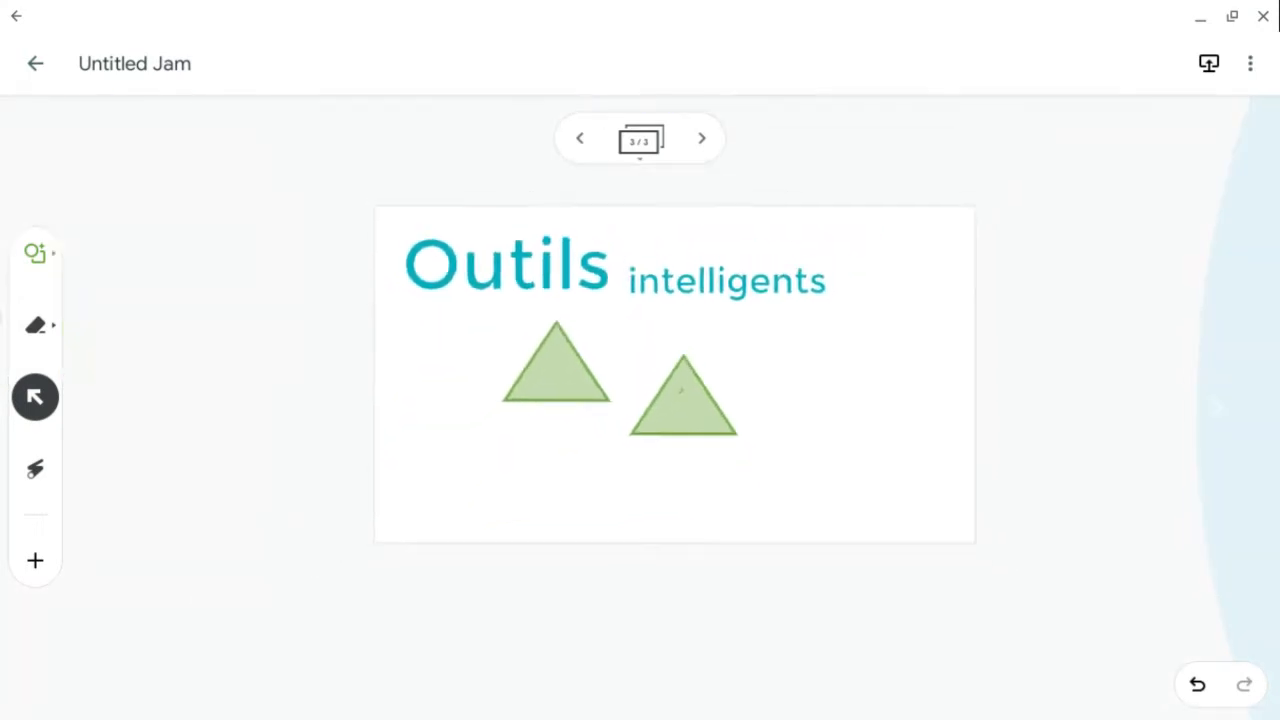
pyautogui.scroll(4, 712, 340)
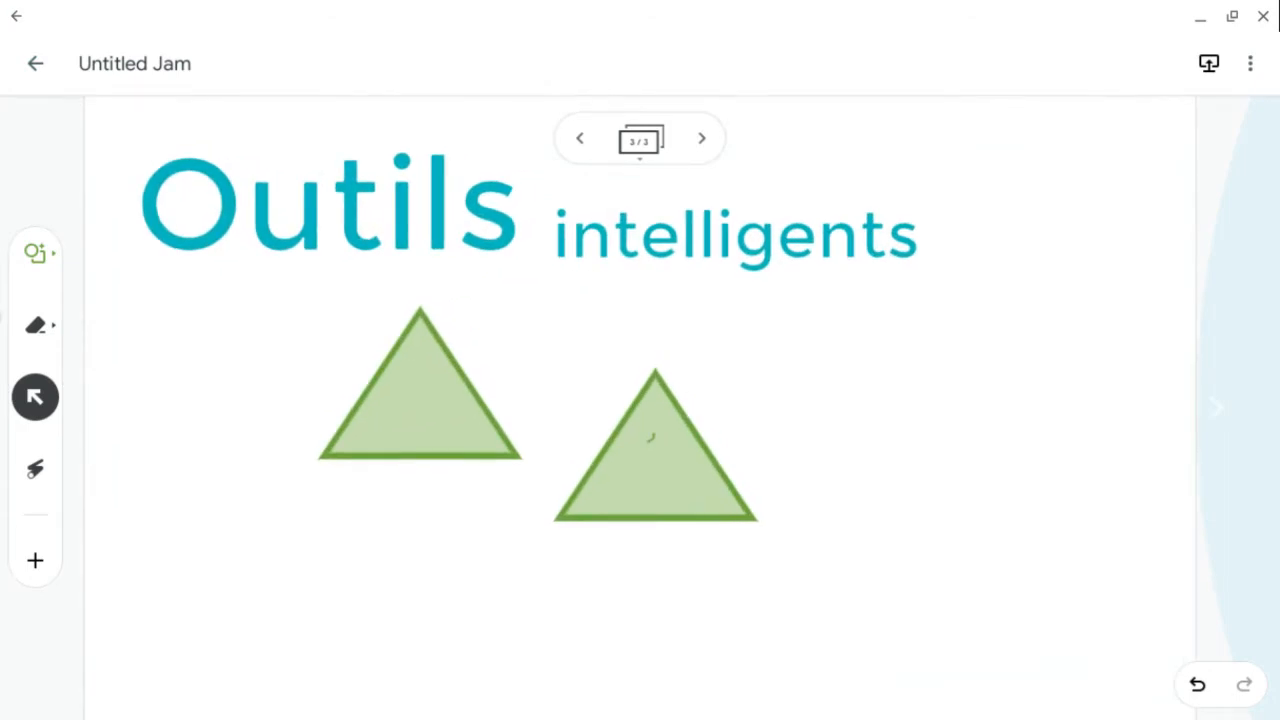
pyautogui.moveTo(420, 400); pyautogui.dragTo(410, 503)
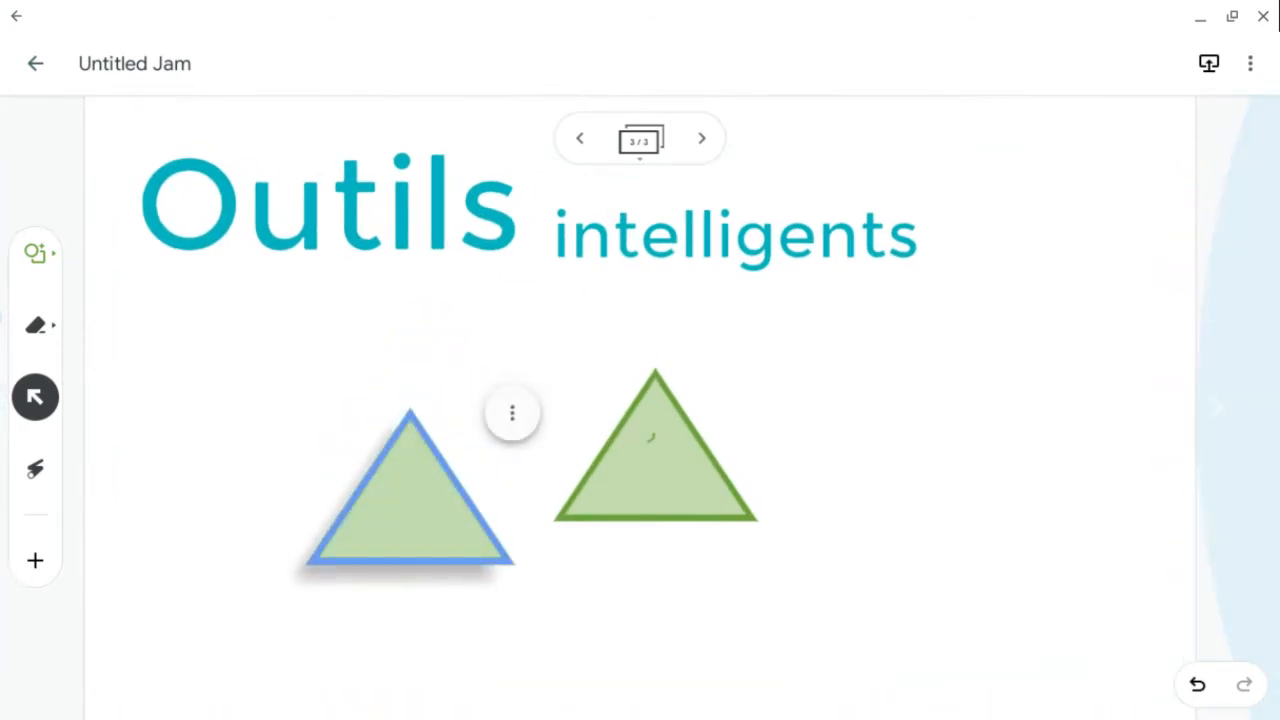
pyautogui.scroll(4, 731, 424)
pyautogui.moveTo(340, 510); pyautogui.dragTo(218, 424)
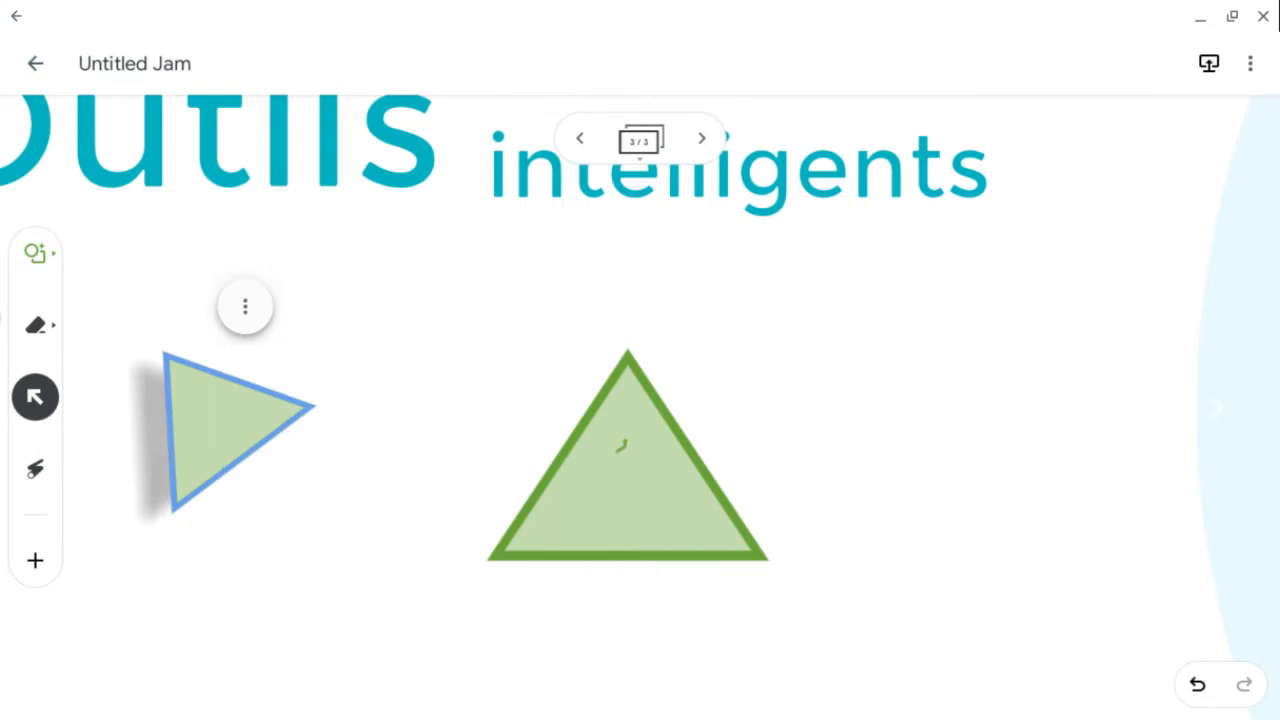
# - Set the shape pen to red, draw a rectangle, and move it between the two triangles
pyautogui.click(35, 253)
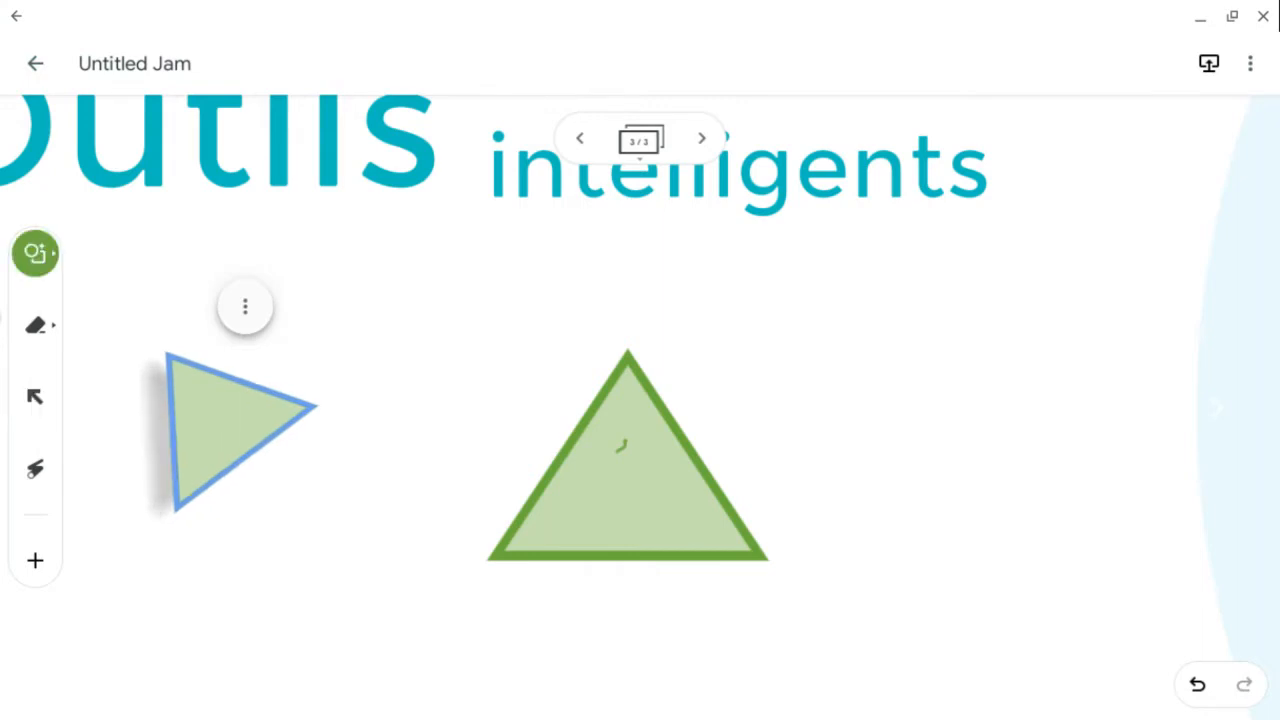
pyautogui.click(35, 253)
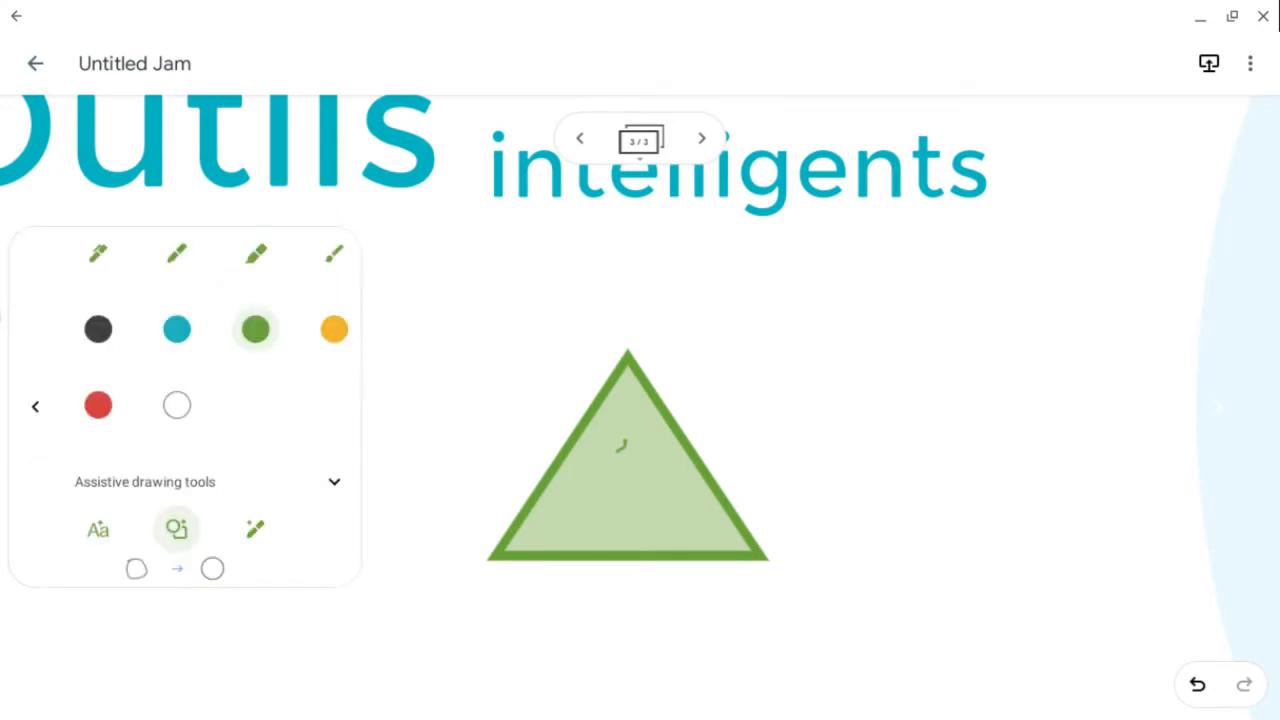
pyautogui.click(98, 405)
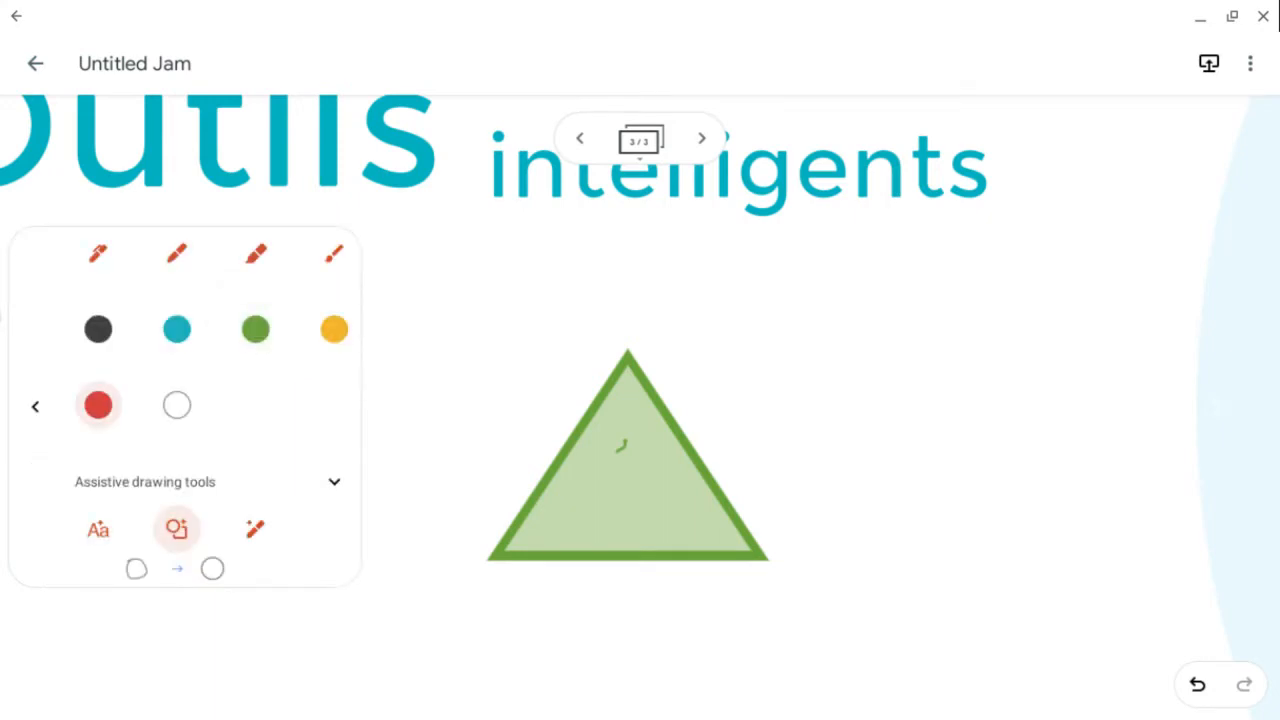
pyautogui.click(35, 406)
pyautogui.moveTo(878, 296)
pyautogui.mouseDown()
pyautogui.moveTo(1000, 447)
pyautogui.moveTo(1022, 292)
pyautogui.moveTo(878, 278)
pyautogui.moveTo(877, 290)
pyautogui.mouseUp()
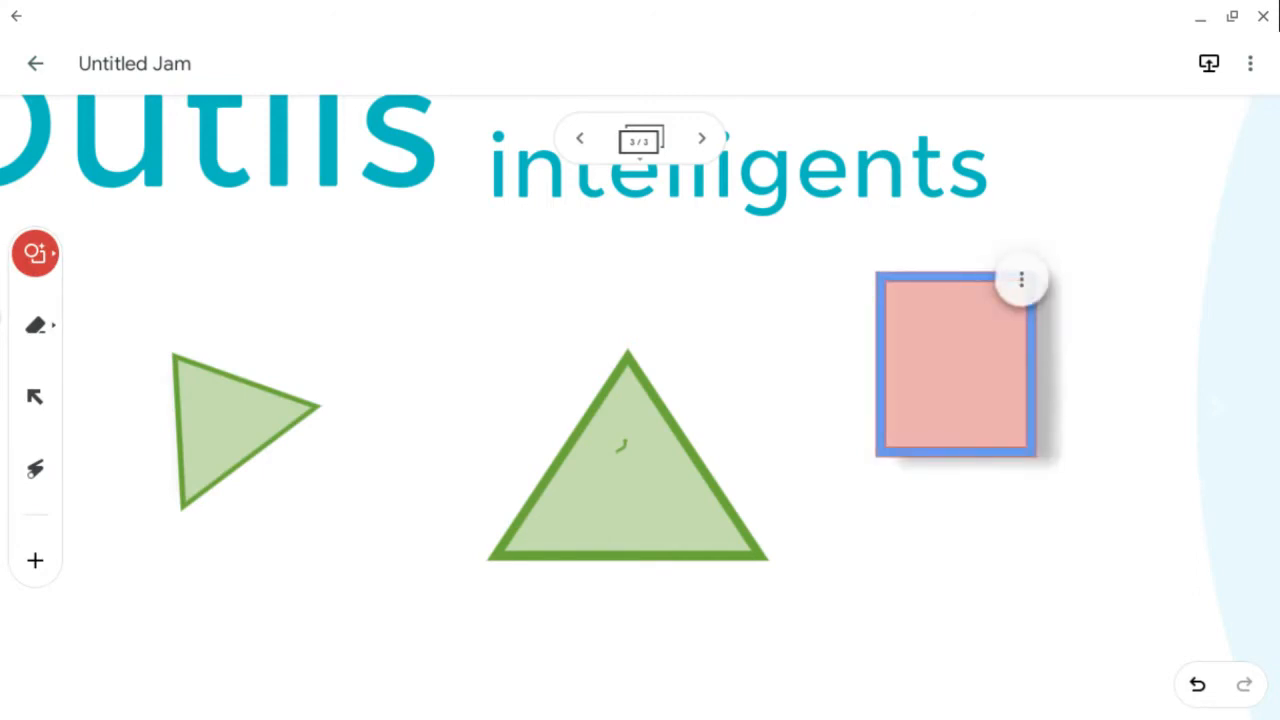
pyautogui.moveTo(955, 364); pyautogui.dragTo(441, 338)
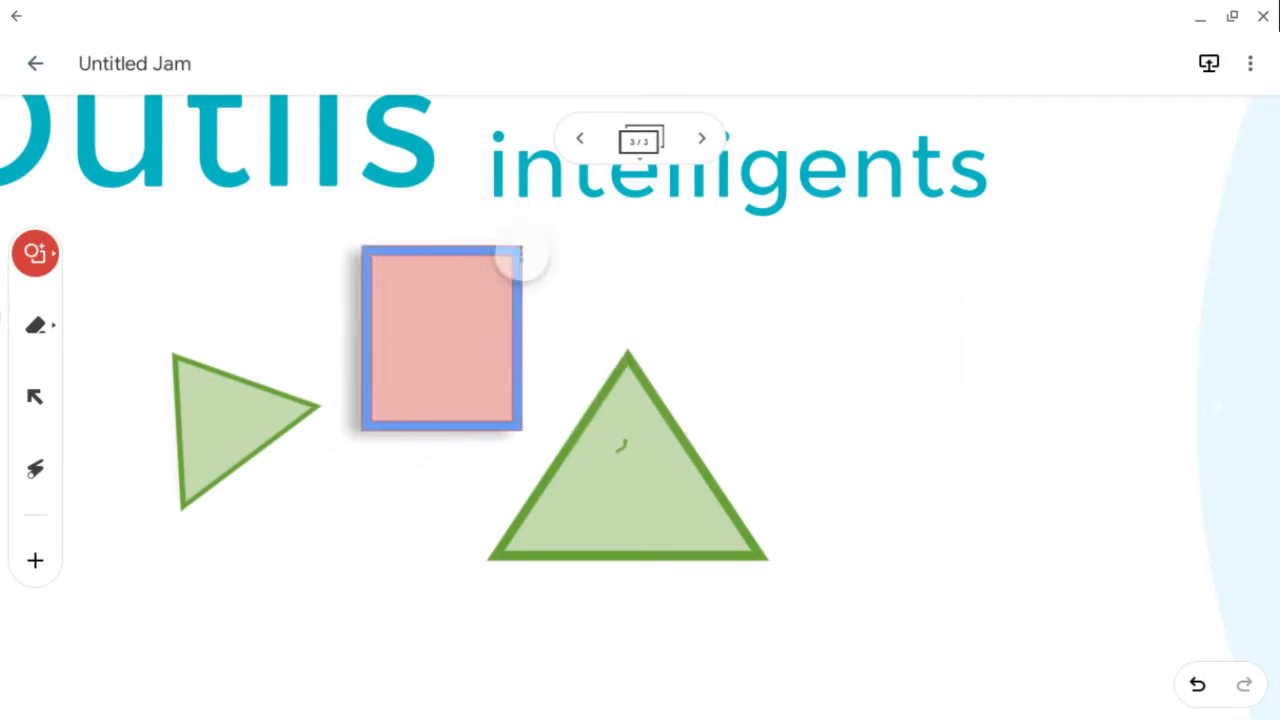
# - Draw a short red stroke across the upright triangle and switch the pen to the AutoDraw assistive tool
pyautogui.moveTo(629, 468); pyautogui.dragTo(697, 416)
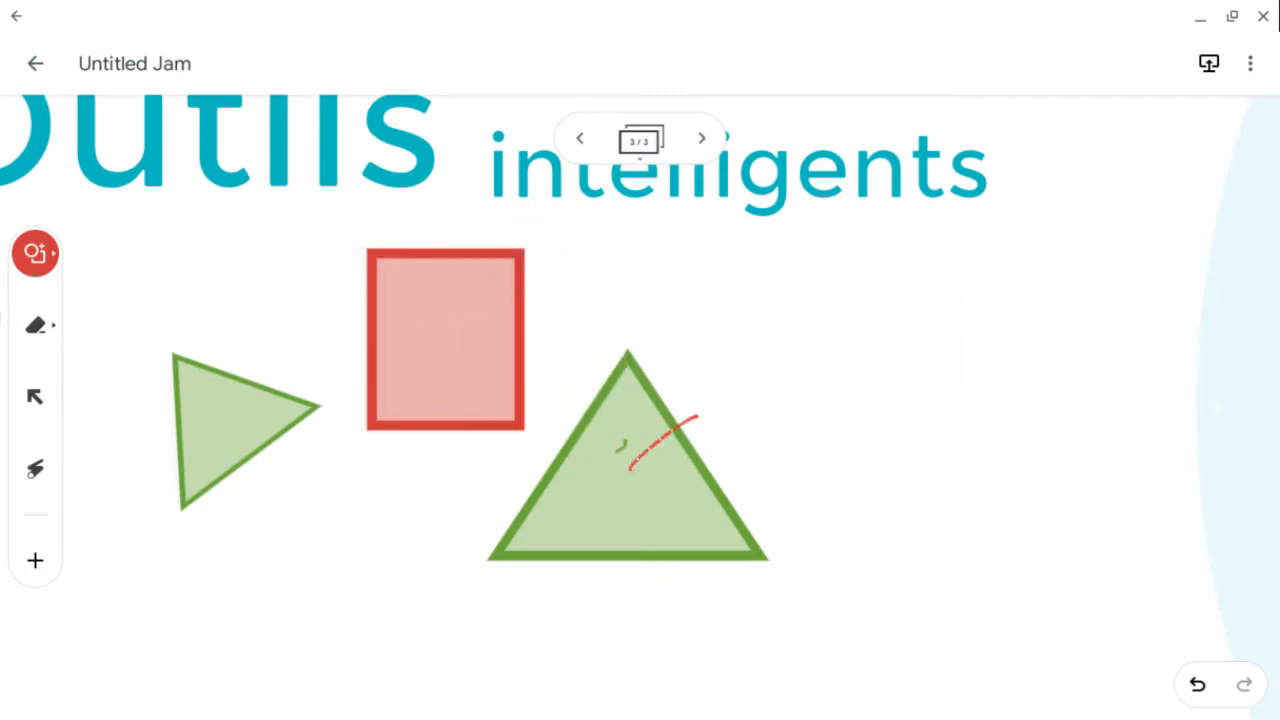
pyautogui.click(35, 253)
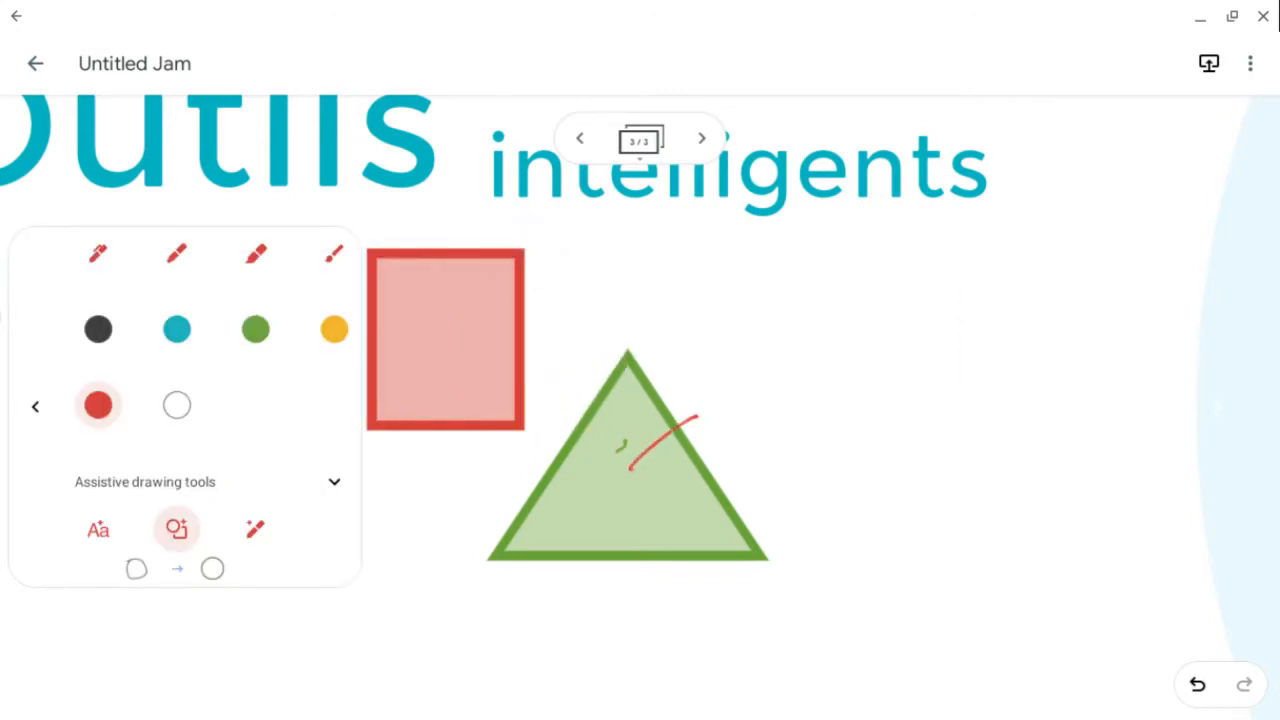
pyautogui.click(256, 529)
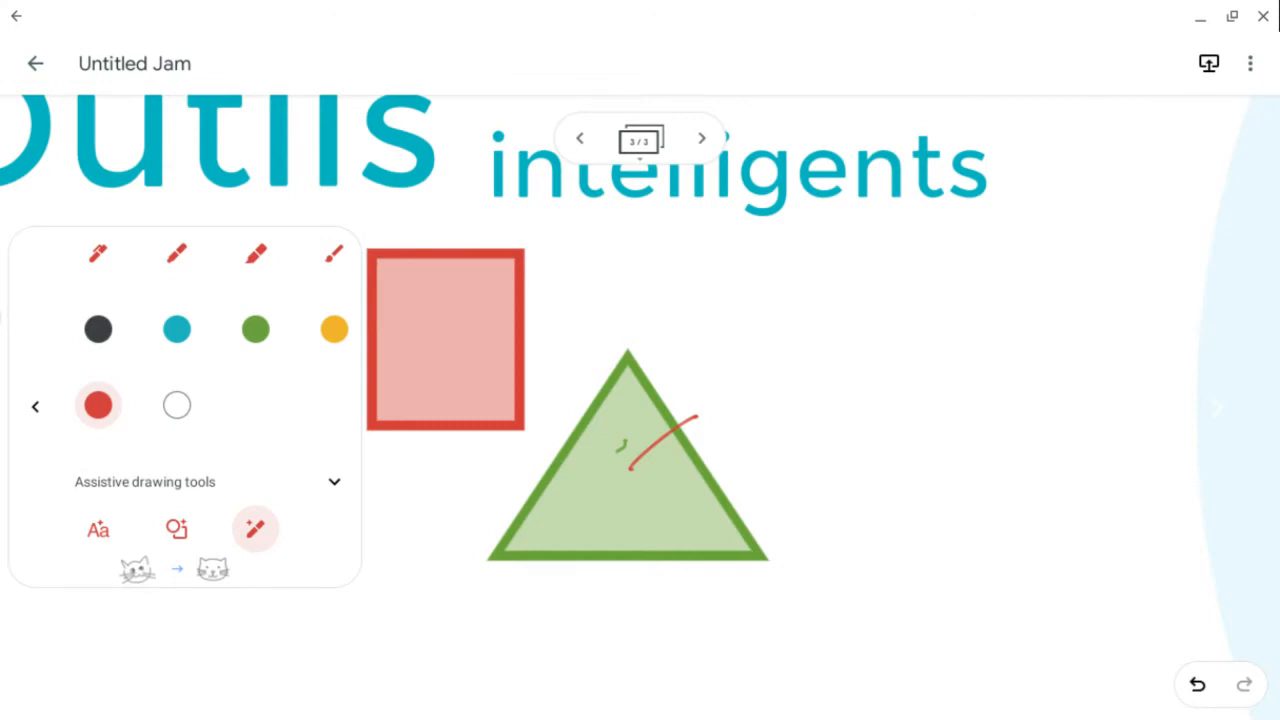
pyautogui.click(35, 406)
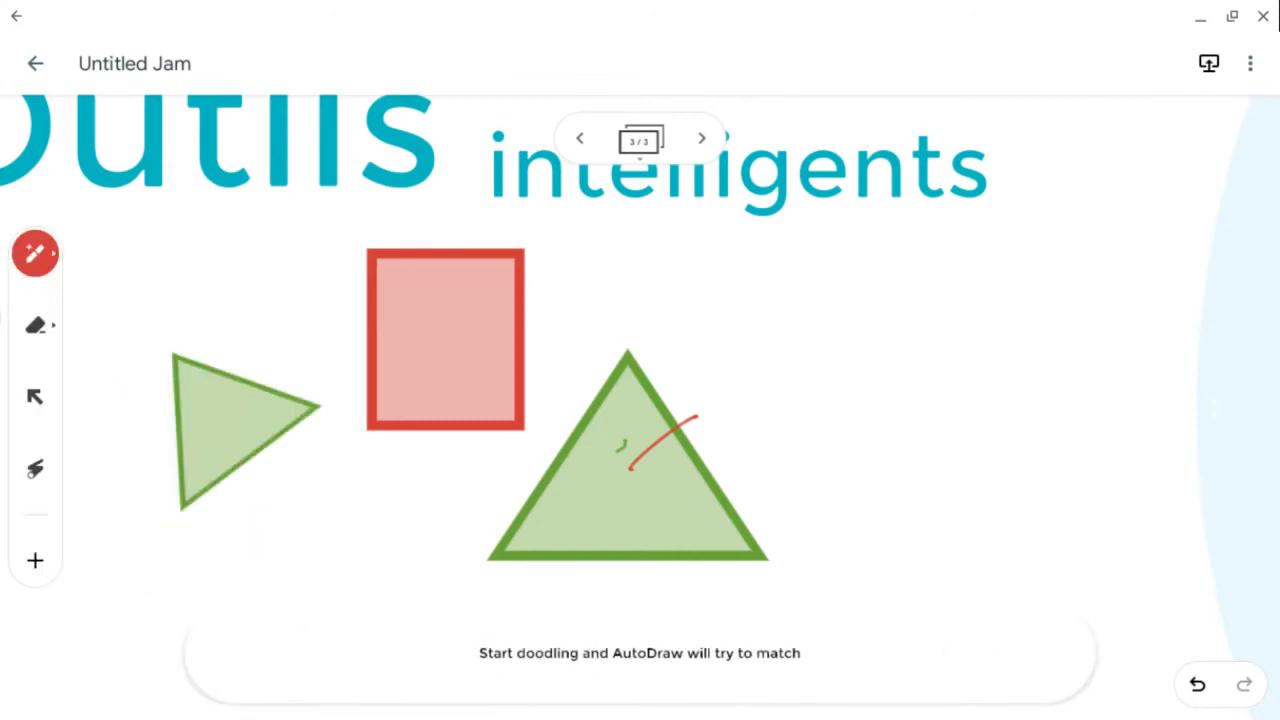
# - Doodle a stick figure beside the large triangle with AutoDraw and replace it with the soccer player suggestion
pyautogui.moveTo(940, 266)
pyautogui.mouseDown()
pyautogui.moveTo(922, 258)
pyautogui.moveTo(942, 250)
pyautogui.mouseUp()
pyautogui.moveTo(950, 338)
pyautogui.mouseDown()
pyautogui.moveTo(957, 463)
pyautogui.moveTo(898, 542)
pyautogui.mouseUp()
pyautogui.moveTo(951, 469); pyautogui.dragTo(1036, 563)
pyautogui.moveTo(952, 418); pyautogui.dragTo(1020, 362)
pyautogui.moveTo(948, 420); pyautogui.dragTo(883, 360)
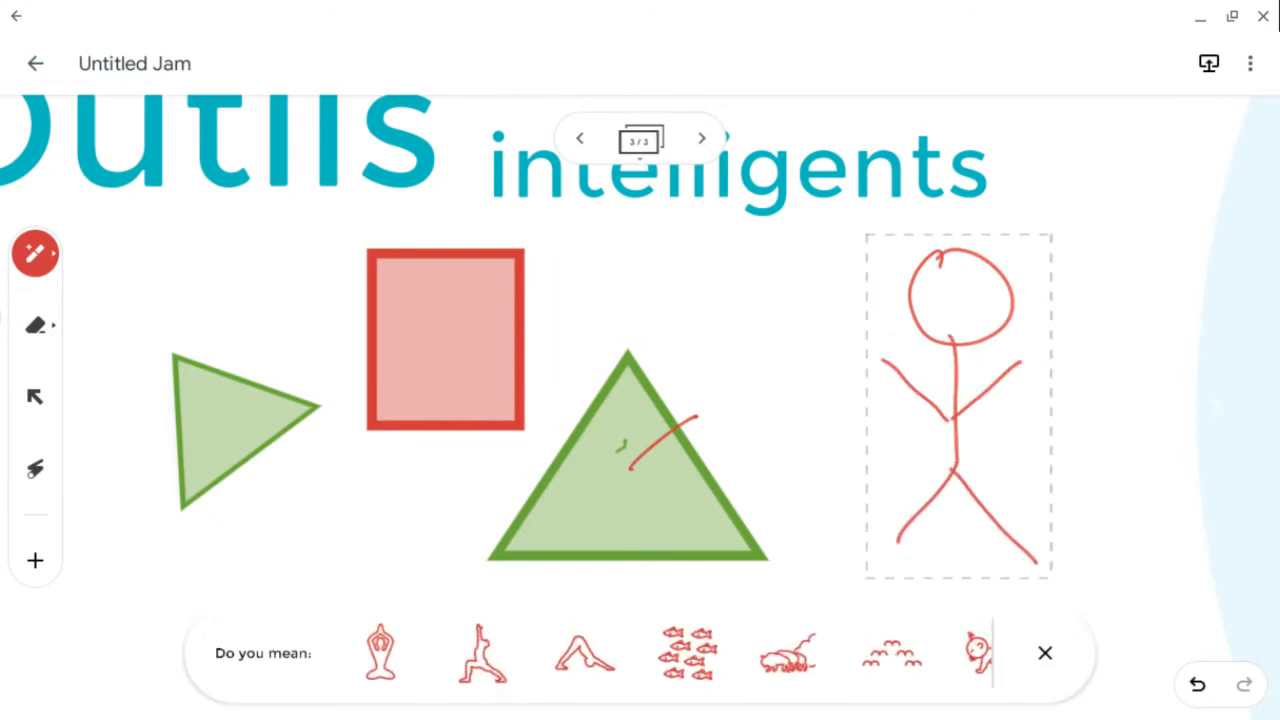
pyautogui.hscroll(2, 660, 653)
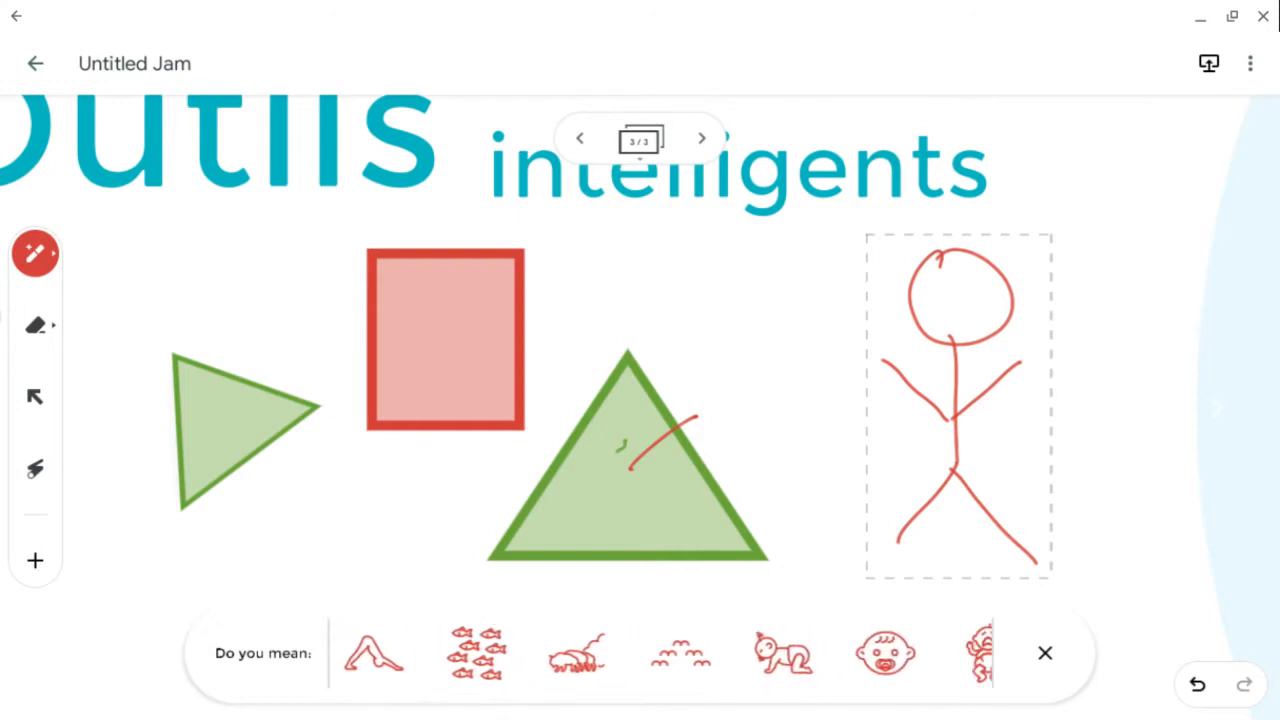
pyautogui.hscroll(2, 660, 653)
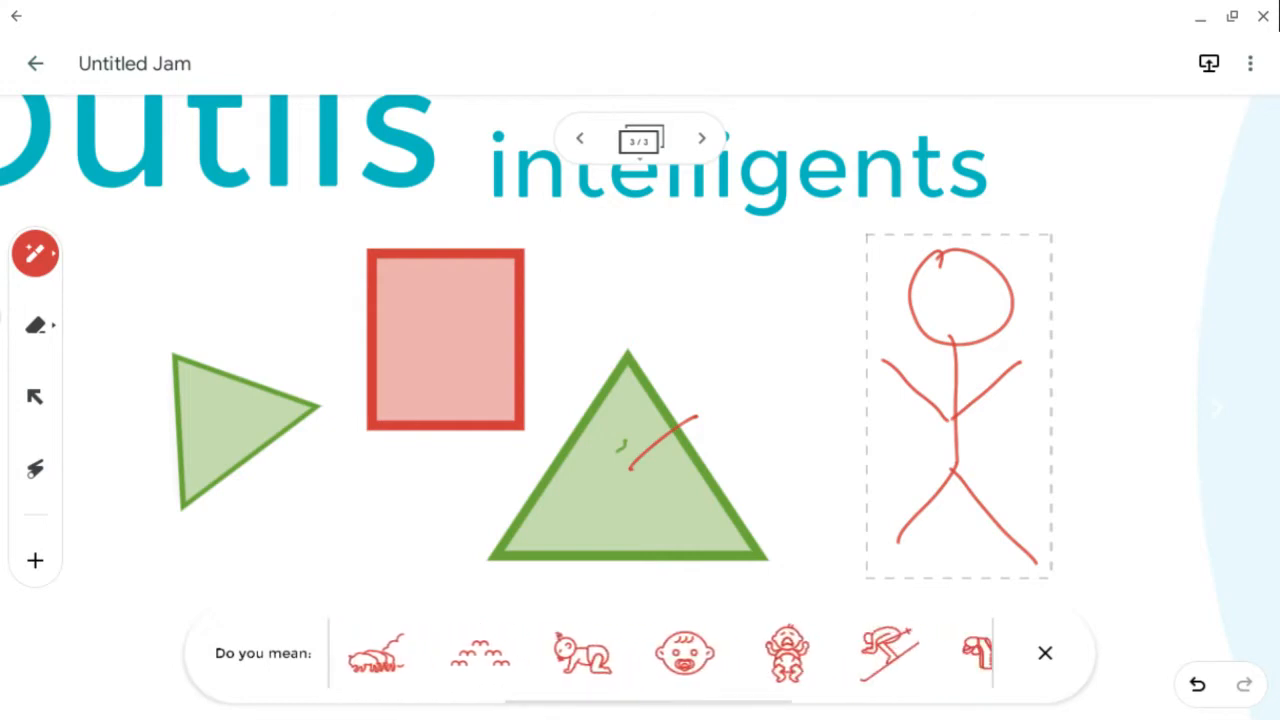
pyautogui.hscroll(2, 660, 653)
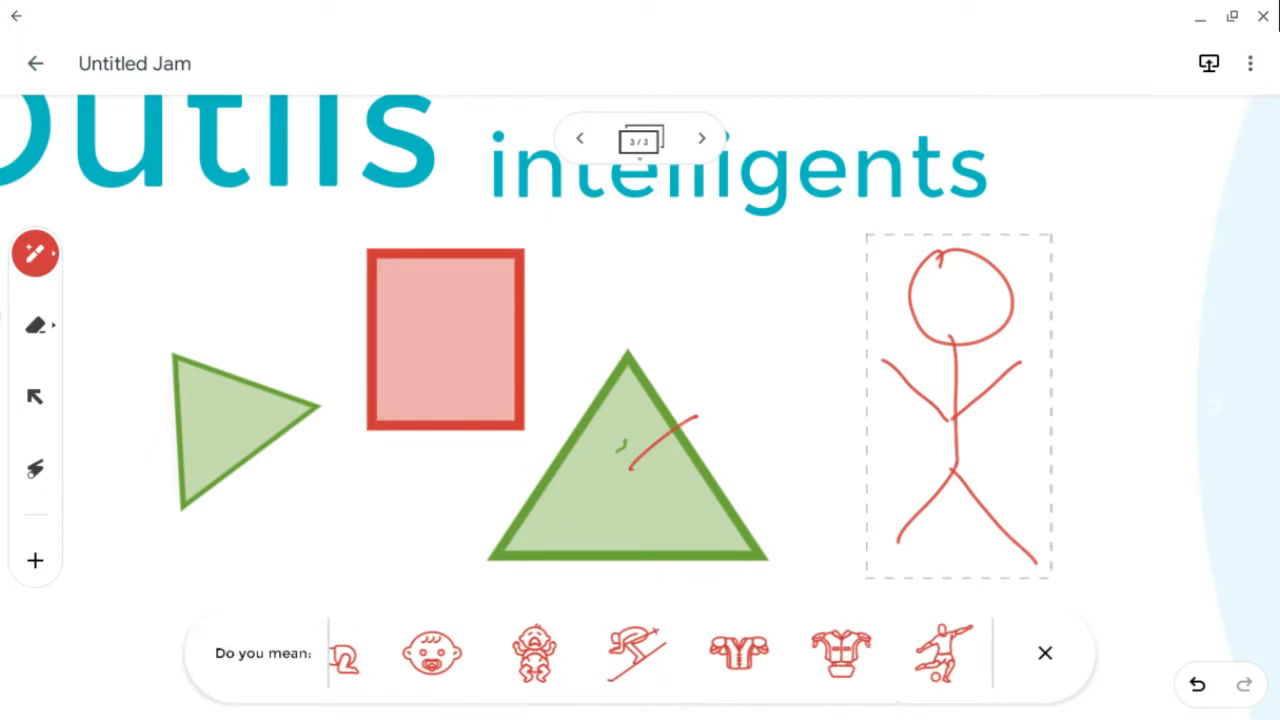
pyautogui.hscroll(2, 660, 653)
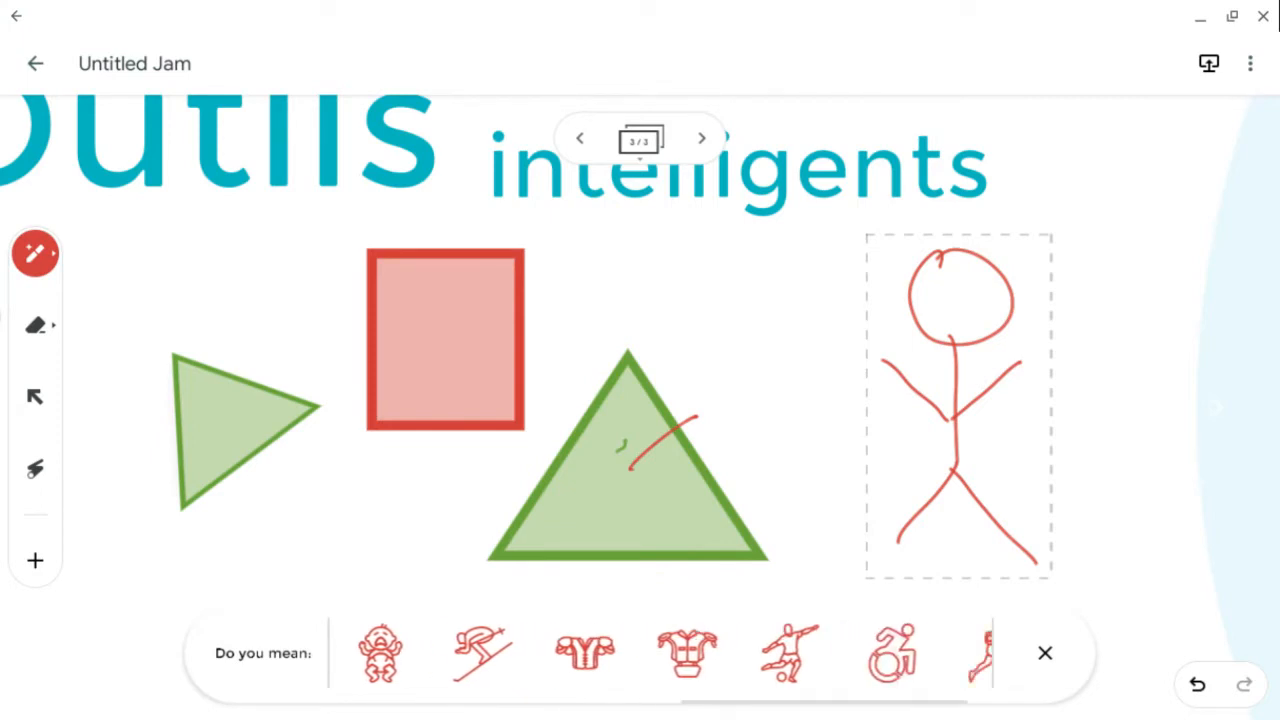
pyautogui.click(790, 653)
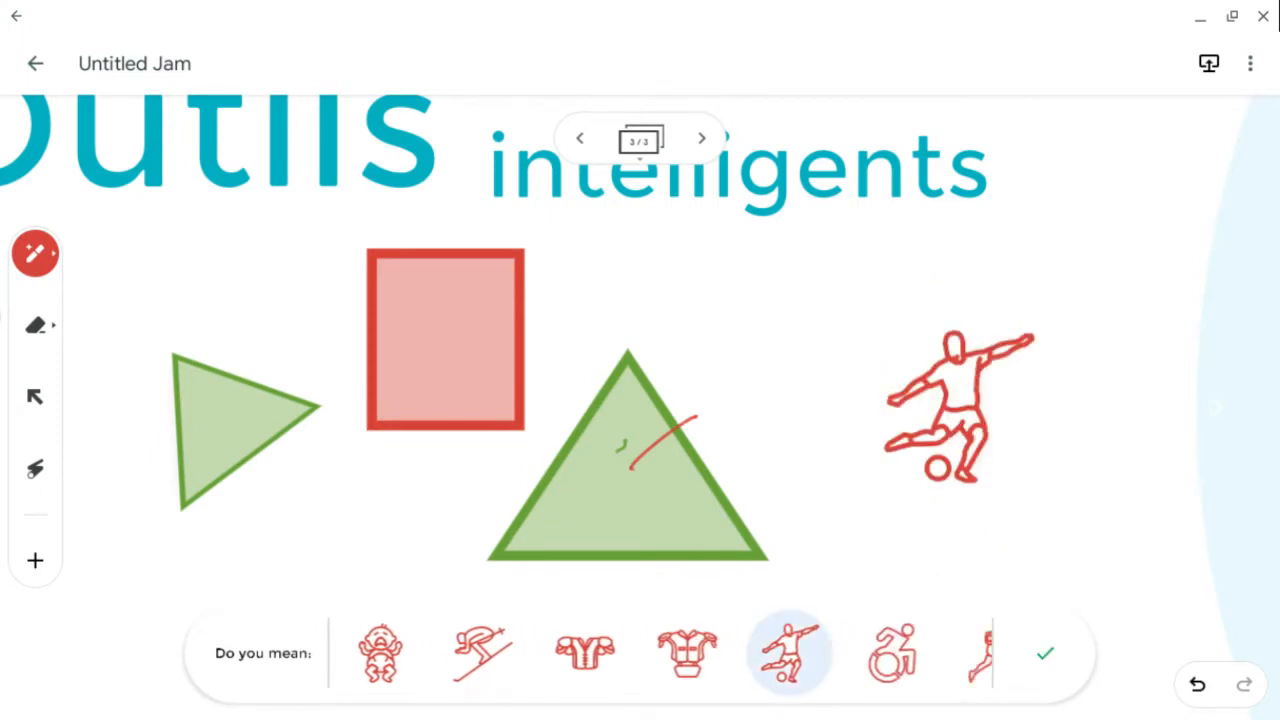
# - Select the soccer player drawing and enlarge it by its corner
pyautogui.click(35, 397)
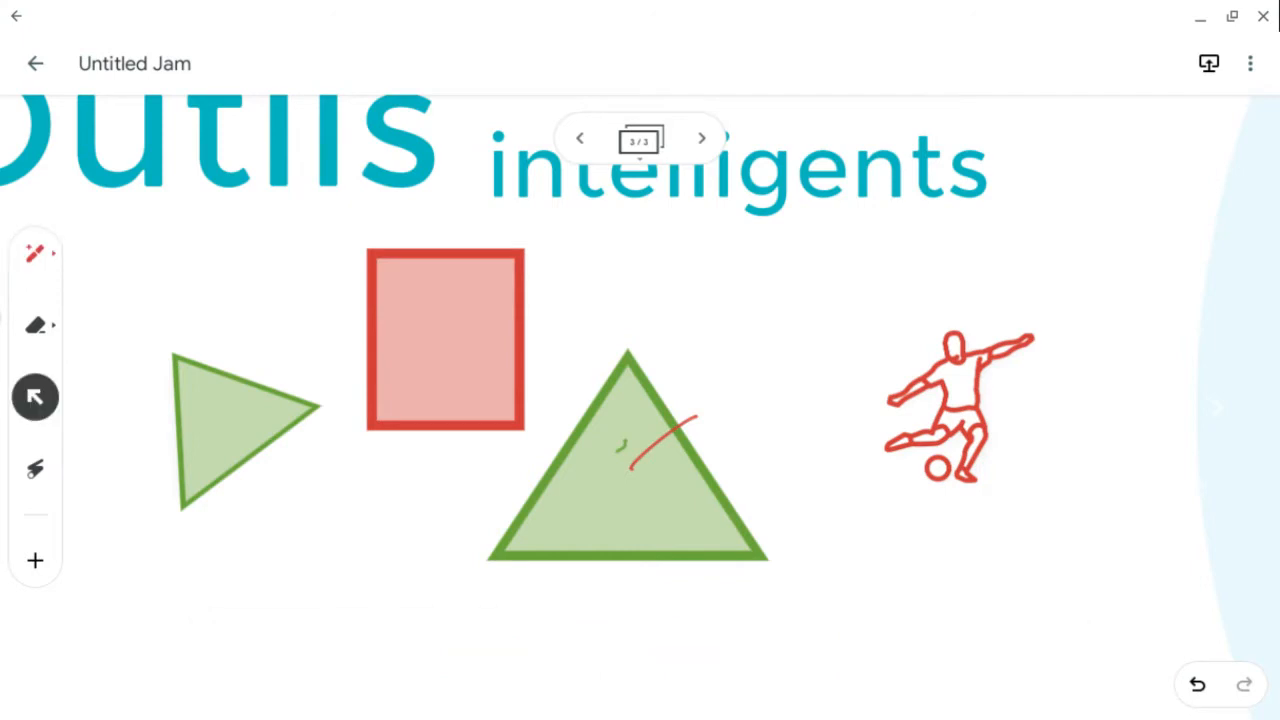
pyautogui.click(960, 408)
pyautogui.moveTo(1047, 490)
pyautogui.mouseDown()
pyautogui.moveTo(1096, 525)
pyautogui.moveTo(1060, 520)
pyautogui.moveTo(1060, 579)
pyautogui.mouseUp()
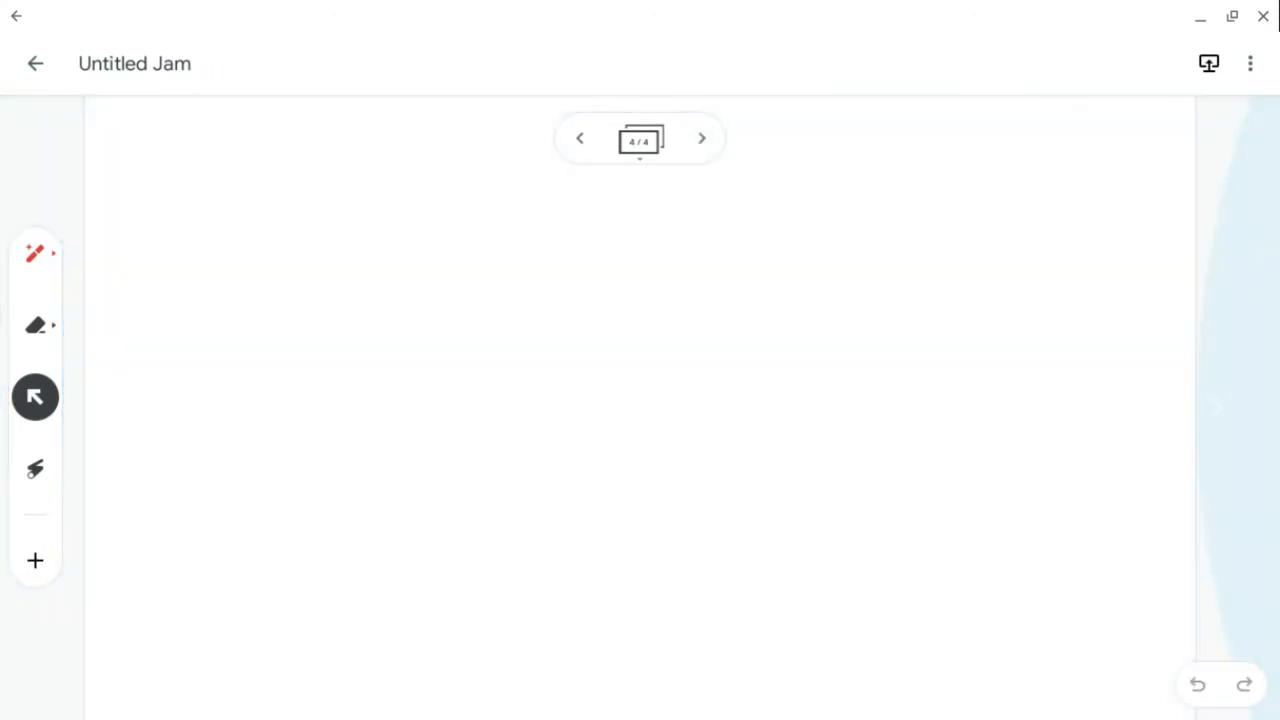
# - Set the fourth frame's background to the dotted pattern
pyautogui.click(640, 141)
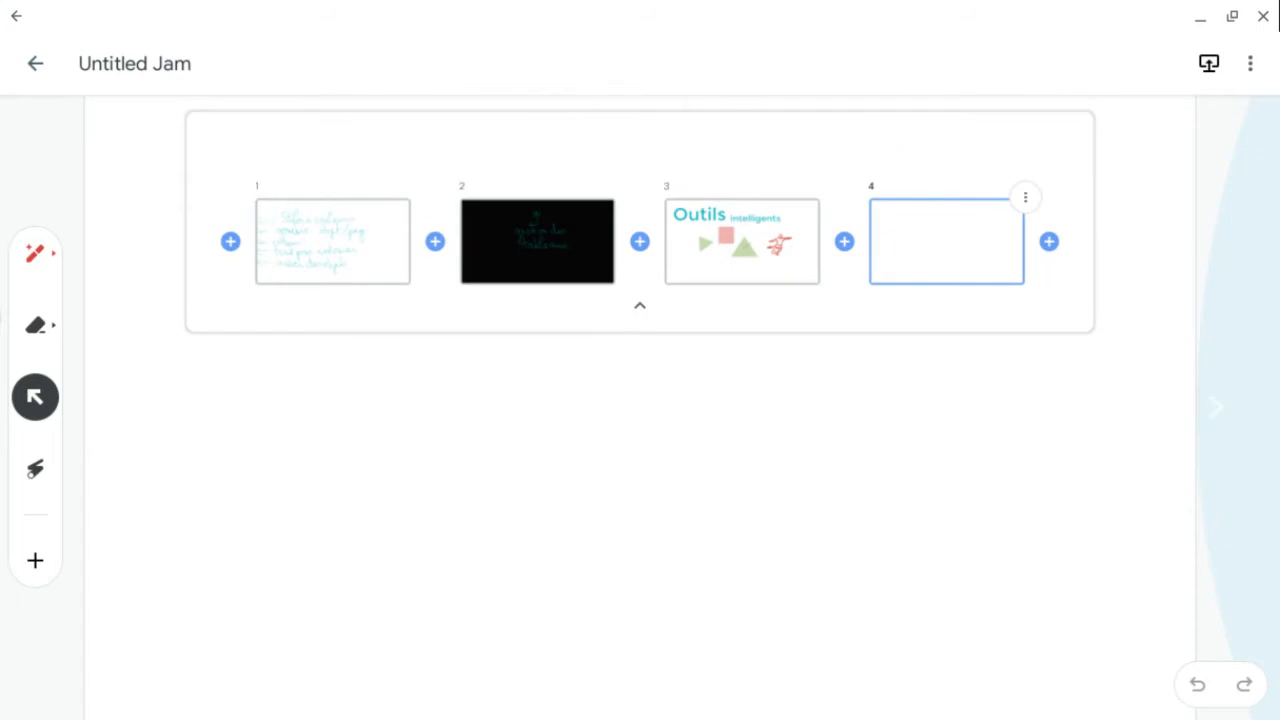
pyautogui.click(1025, 197)
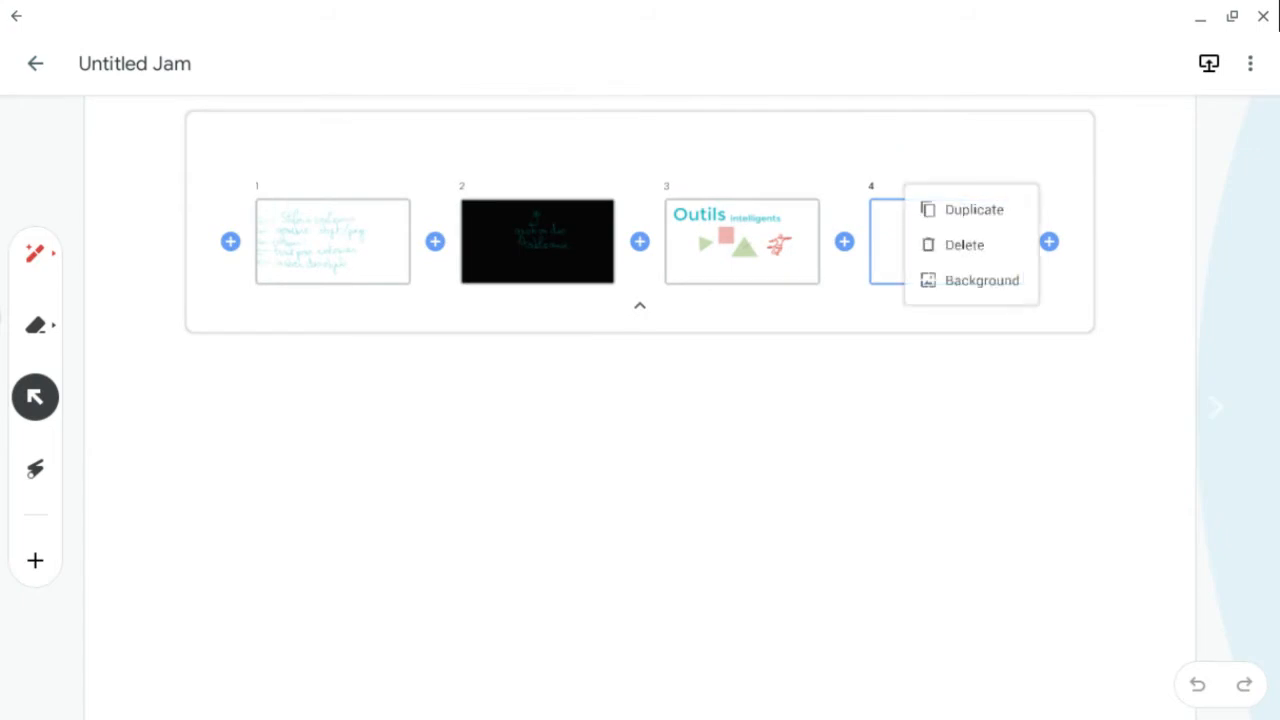
pyautogui.click(981, 281)
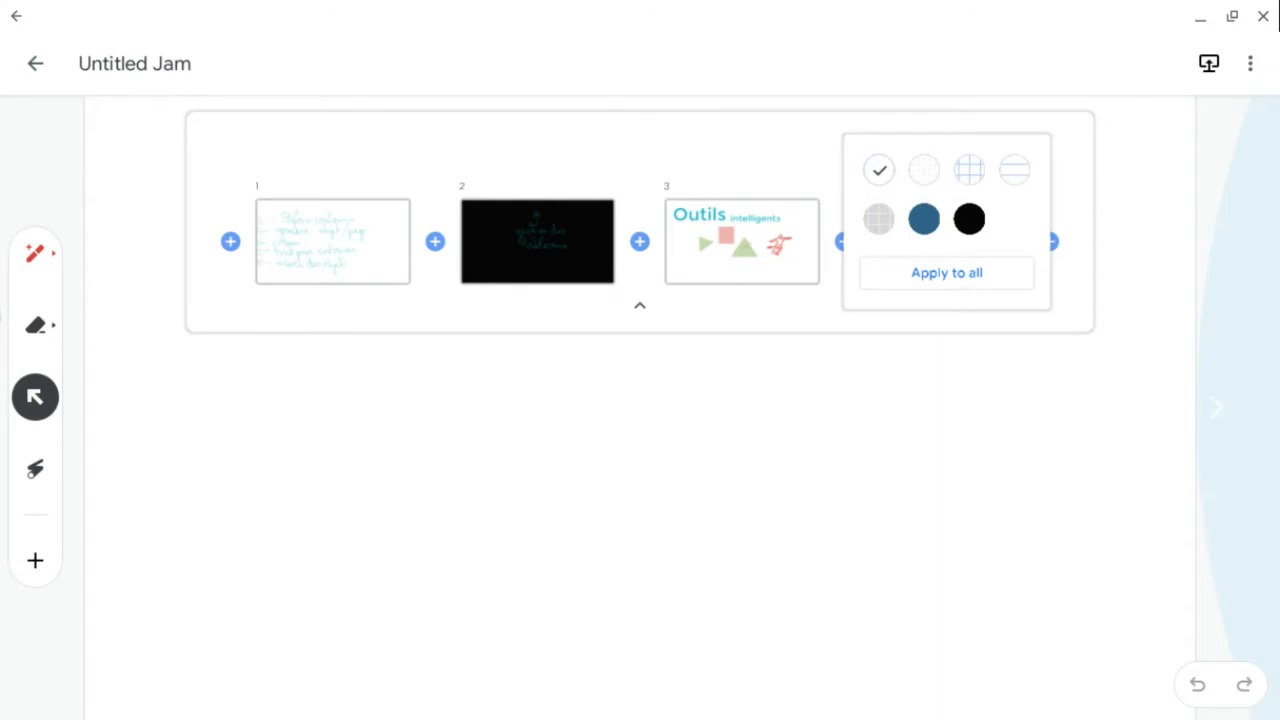
pyautogui.click(969, 169)
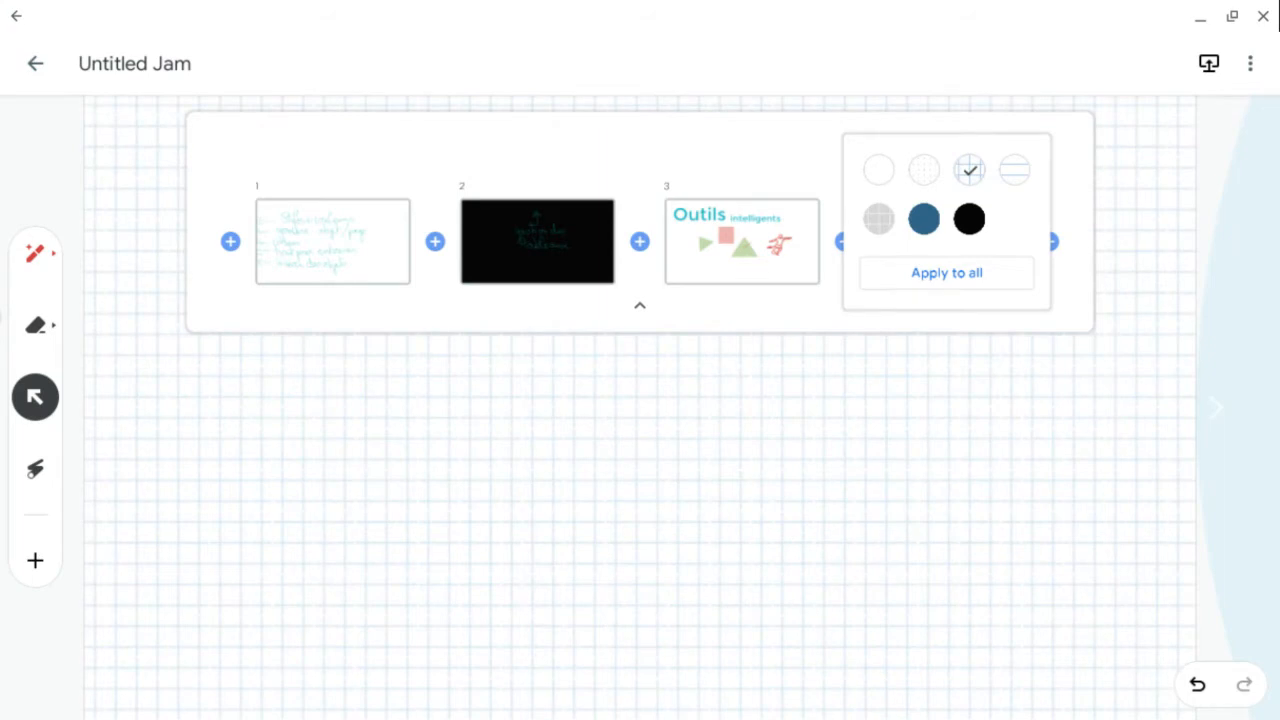
pyautogui.click(924, 170)
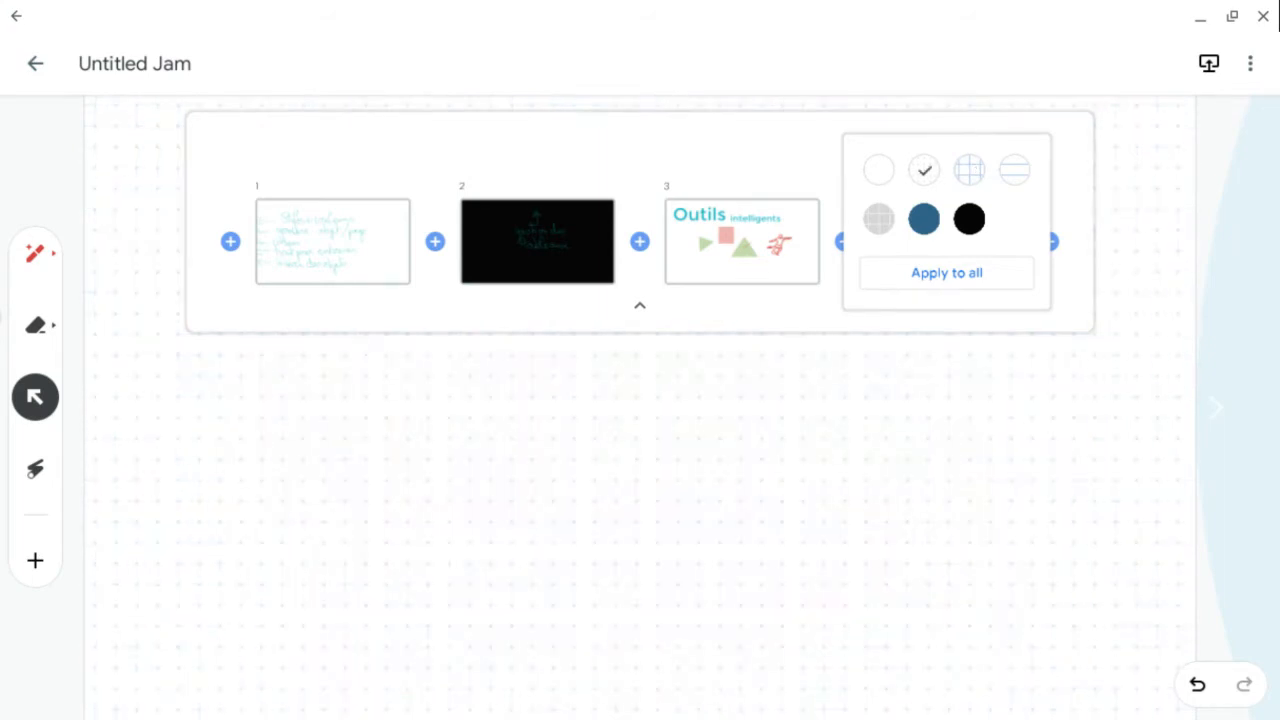
pyautogui.click(640, 305)
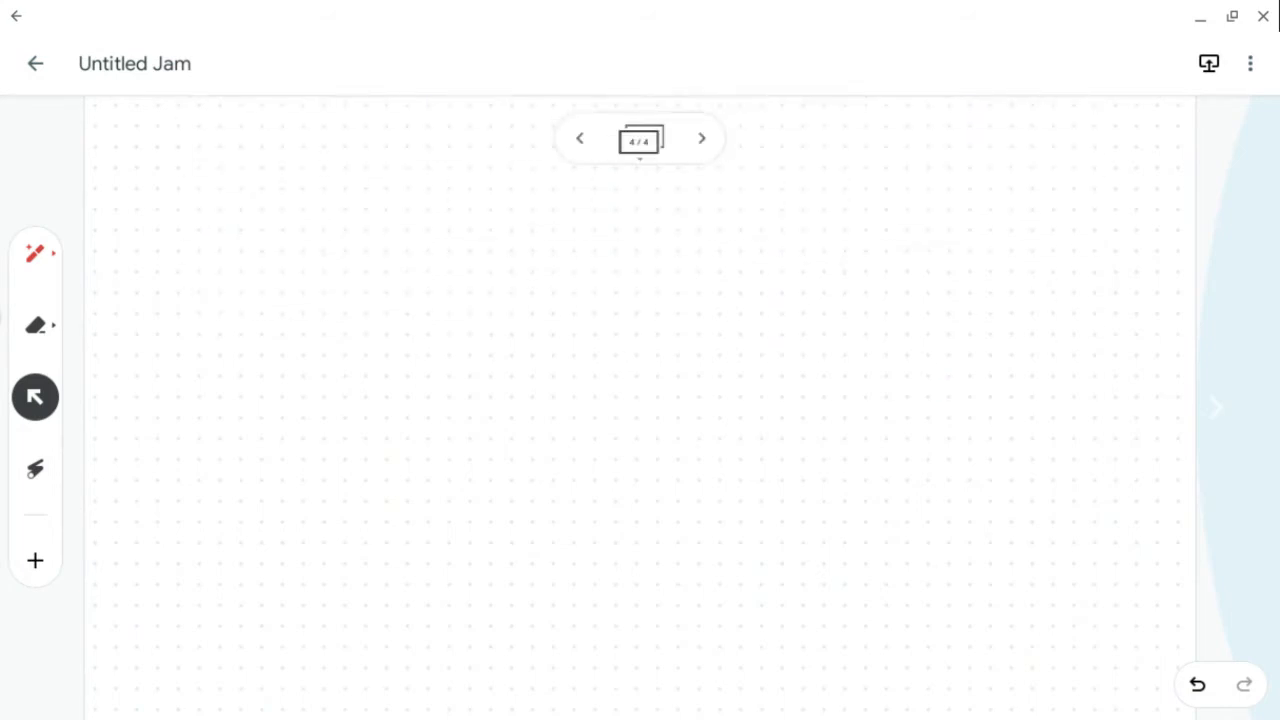
# - Add a sticky note reading "travail à faire!" to the fourth frame and shrink it
pyautogui.click(35, 560)
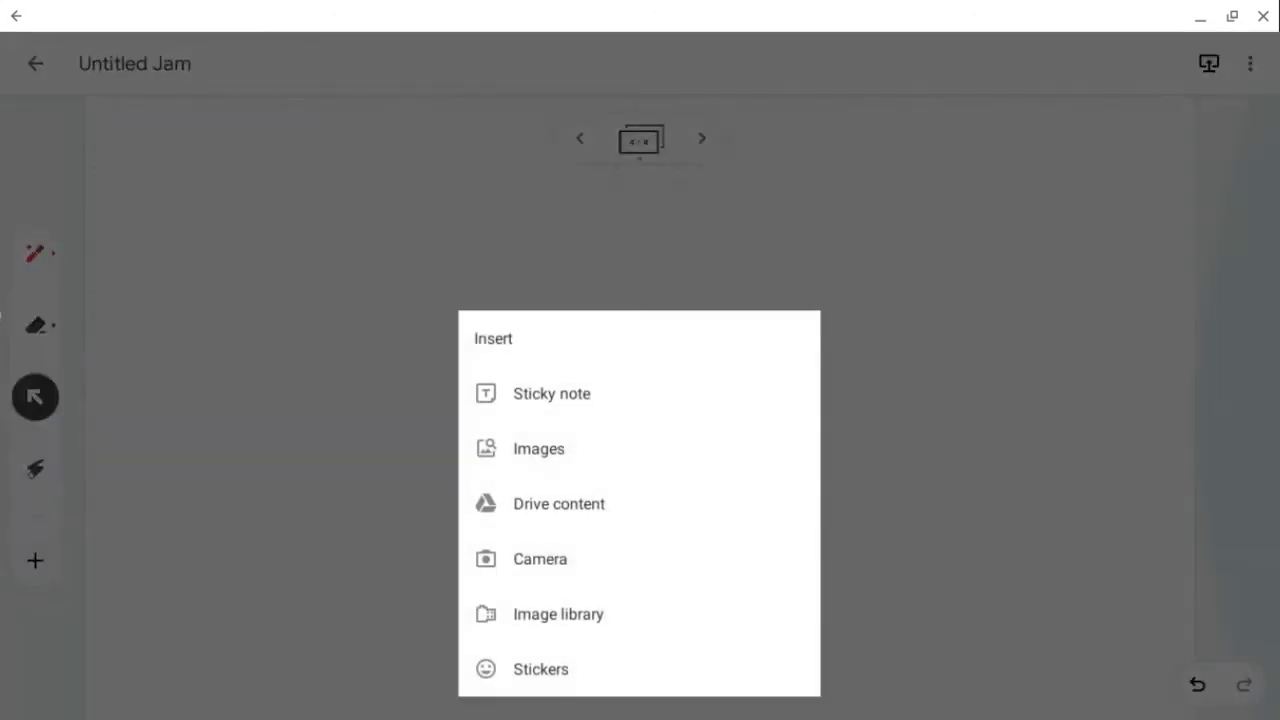
pyautogui.click(551, 393)
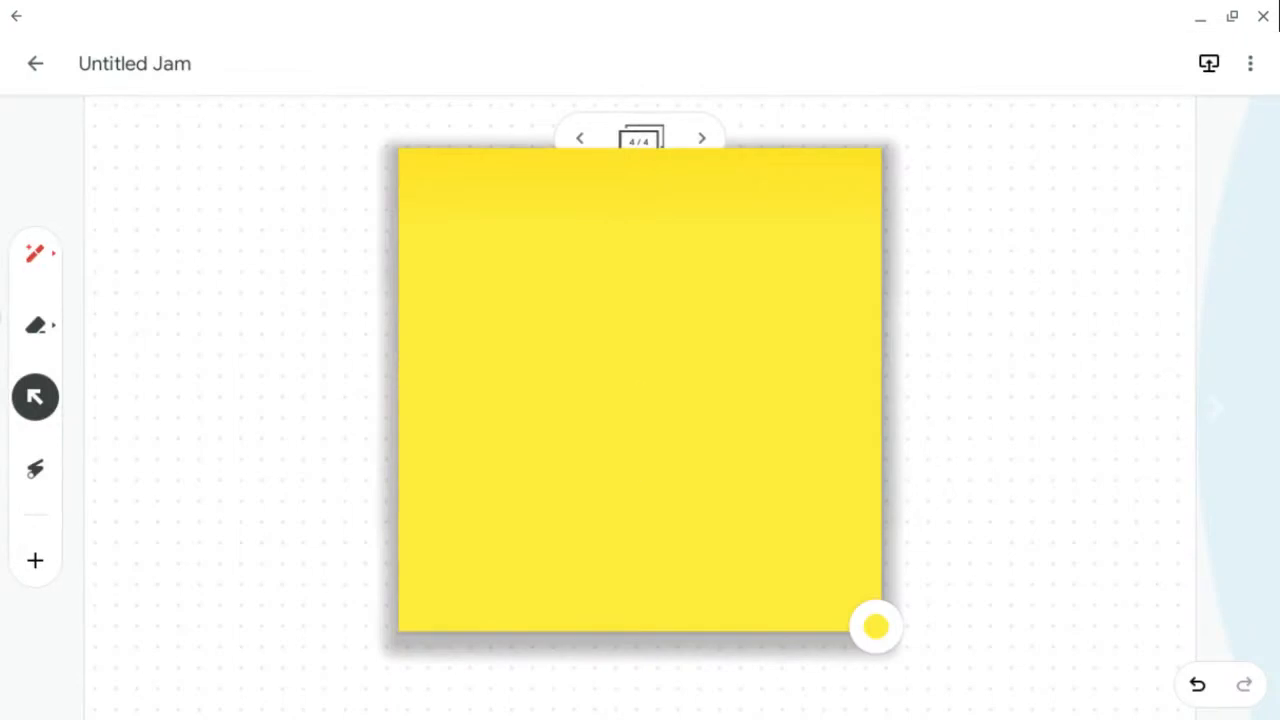
pyautogui.write('une')
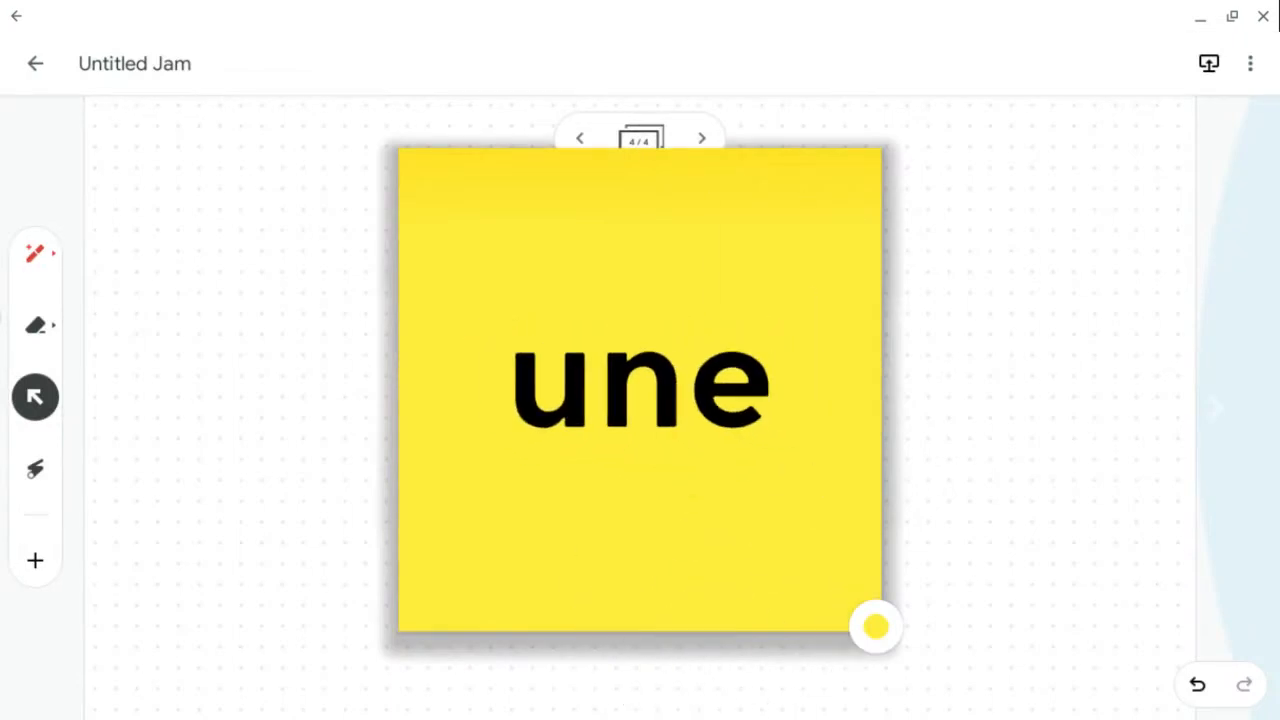
pyautogui.write(' n')
pyautogui.press('BackSpace')
pyautogui.press('BackSpace')
pyautogui.press('BackSpace')
pyautogui.press('BackSpace')
pyautogui.press('BackSpace')
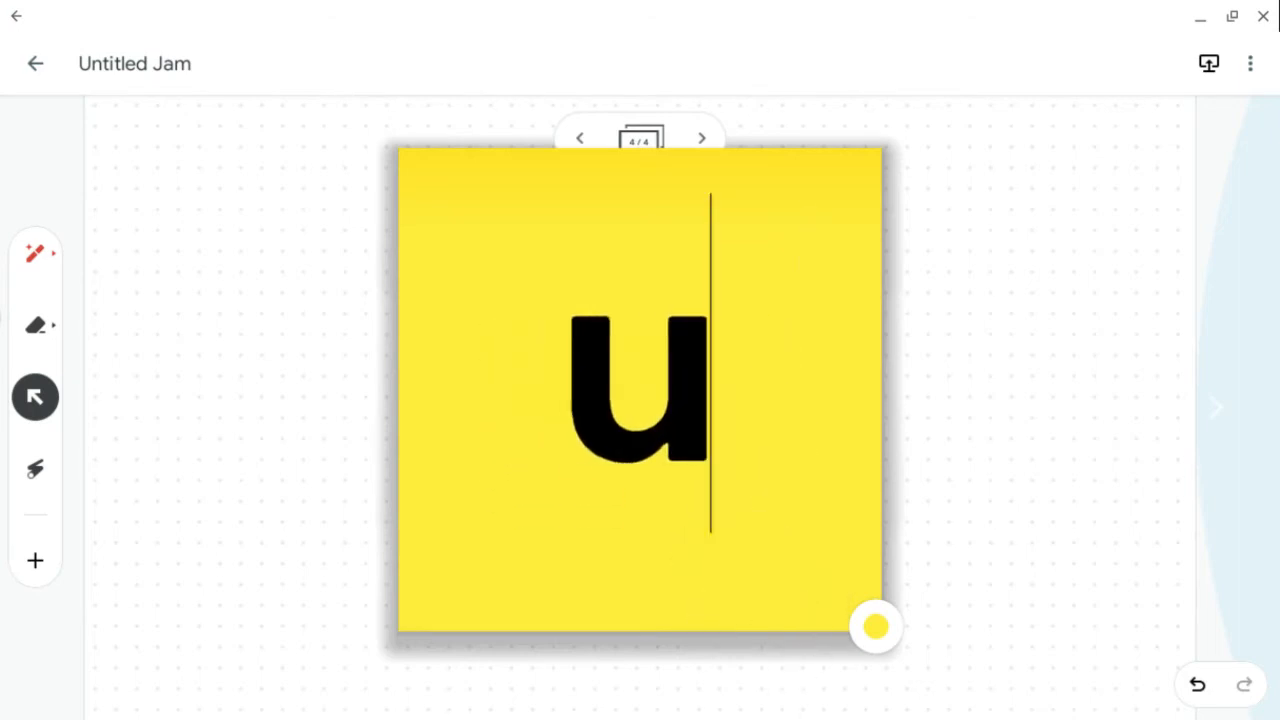
pyautogui.write('trava')
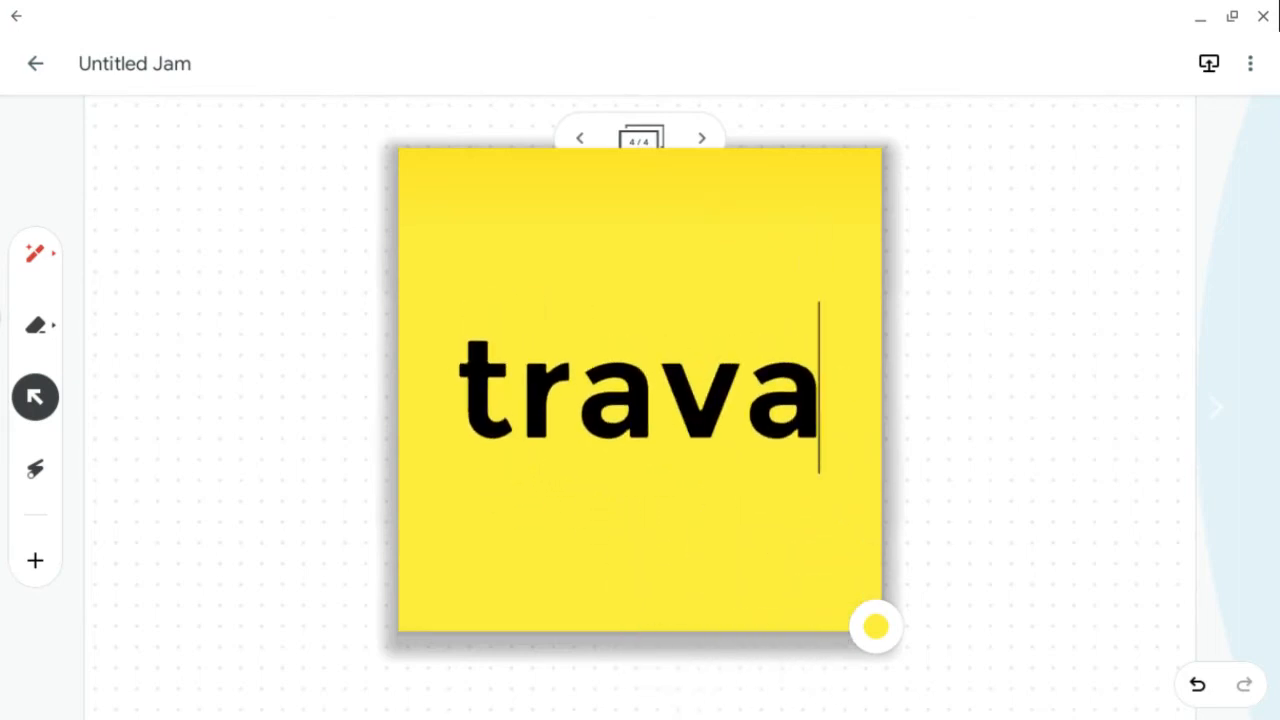
pyautogui.write('il à fi')
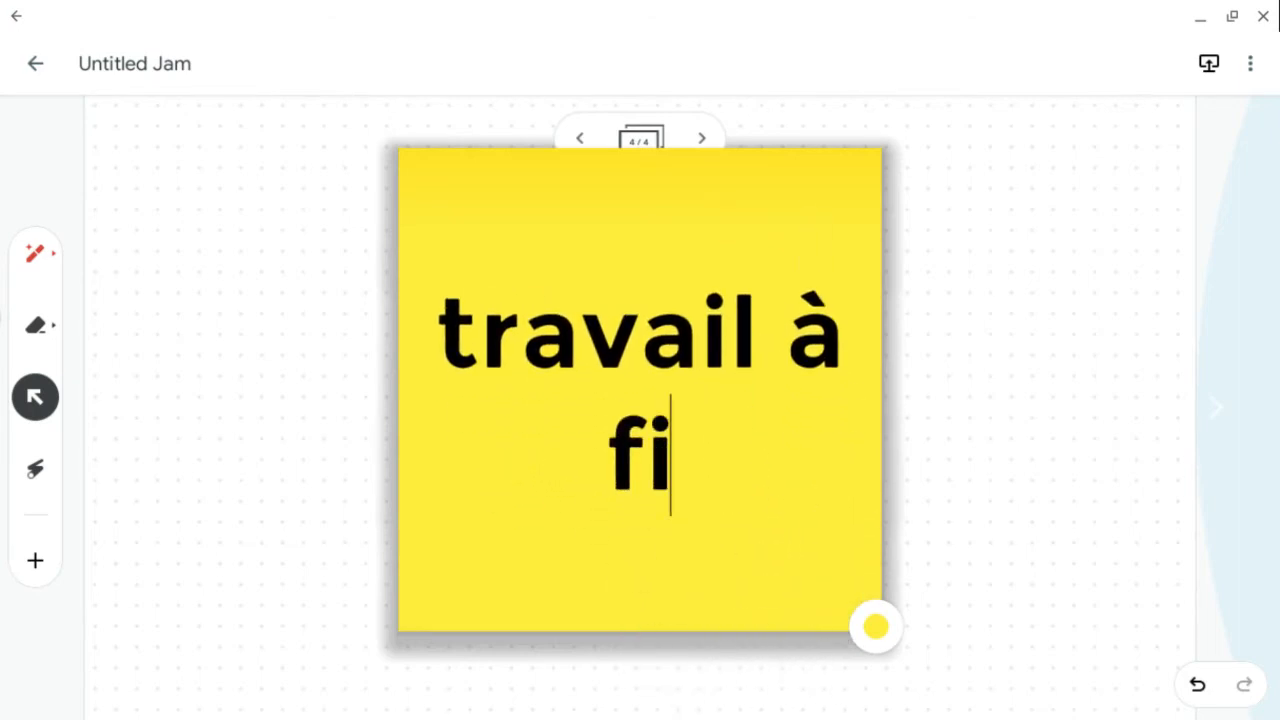
pyautogui.press('BackSpace')
pyautogui.write('aire')
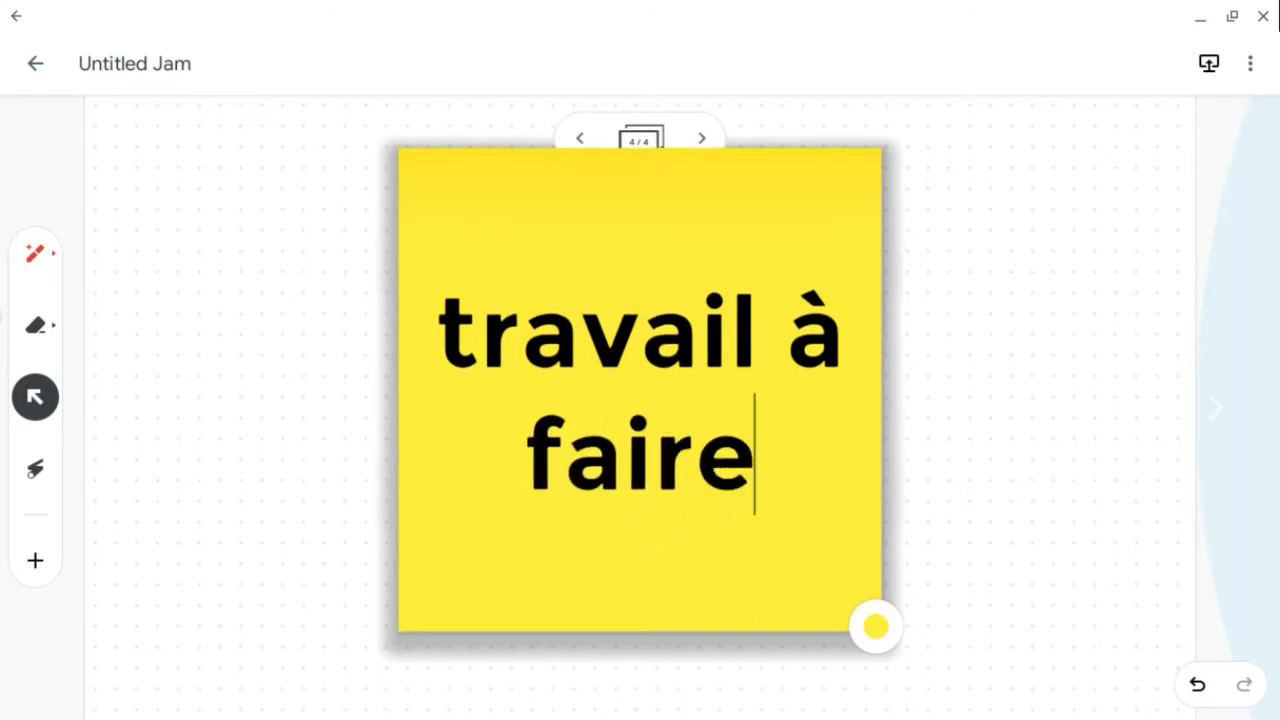
pyautogui.write('!')
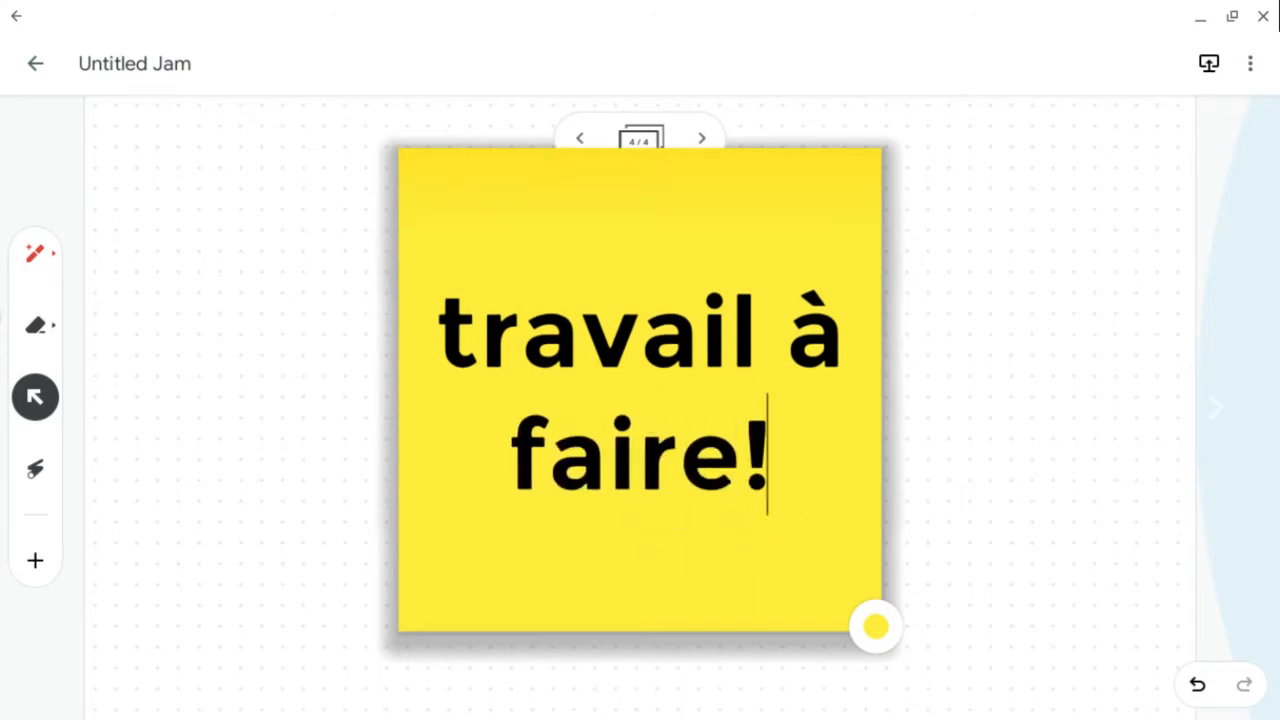
pyautogui.press('Return')
pyautogui.moveTo(763, 157); pyautogui.dragTo(338, 357)
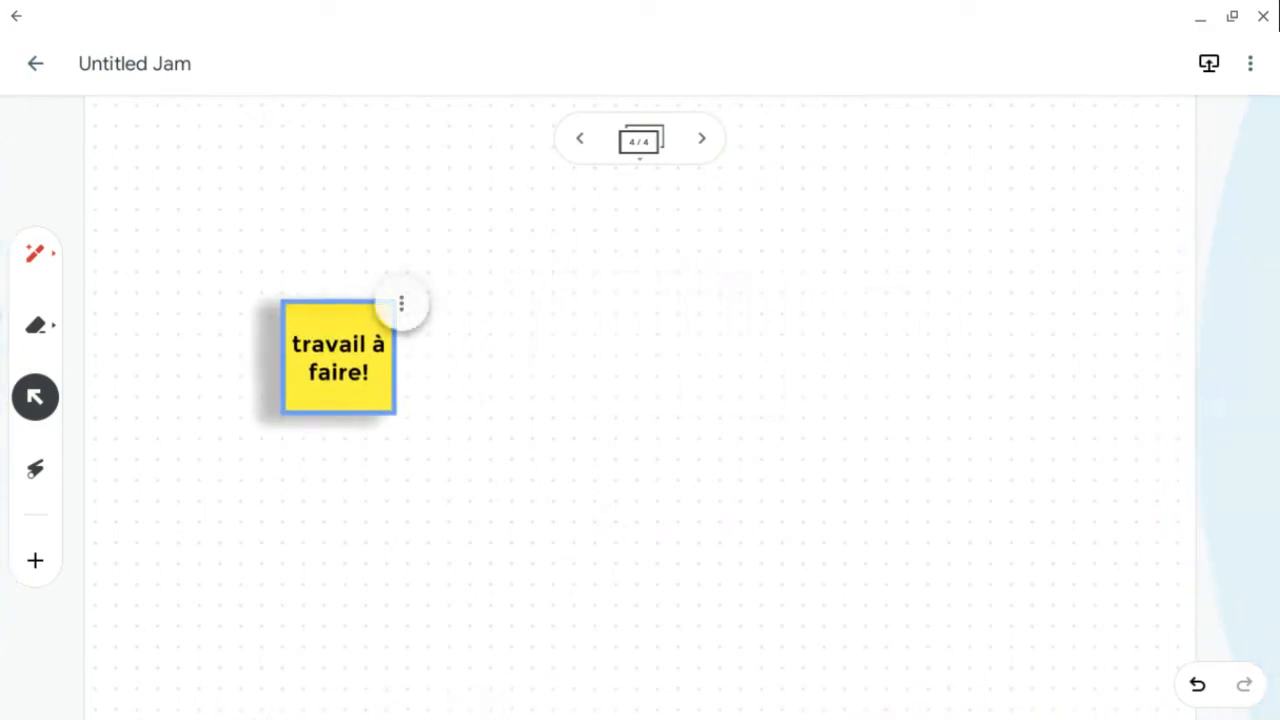
# - Tilt the sticky note and move it into the frame's top-left corner
pyautogui.scroll(5, 430, 414)
pyautogui.moveTo(256, 305); pyautogui.dragTo(185, 262)
pyautogui.scroll(-6, 700, 385)
pyautogui.scroll(3, 700, 385)
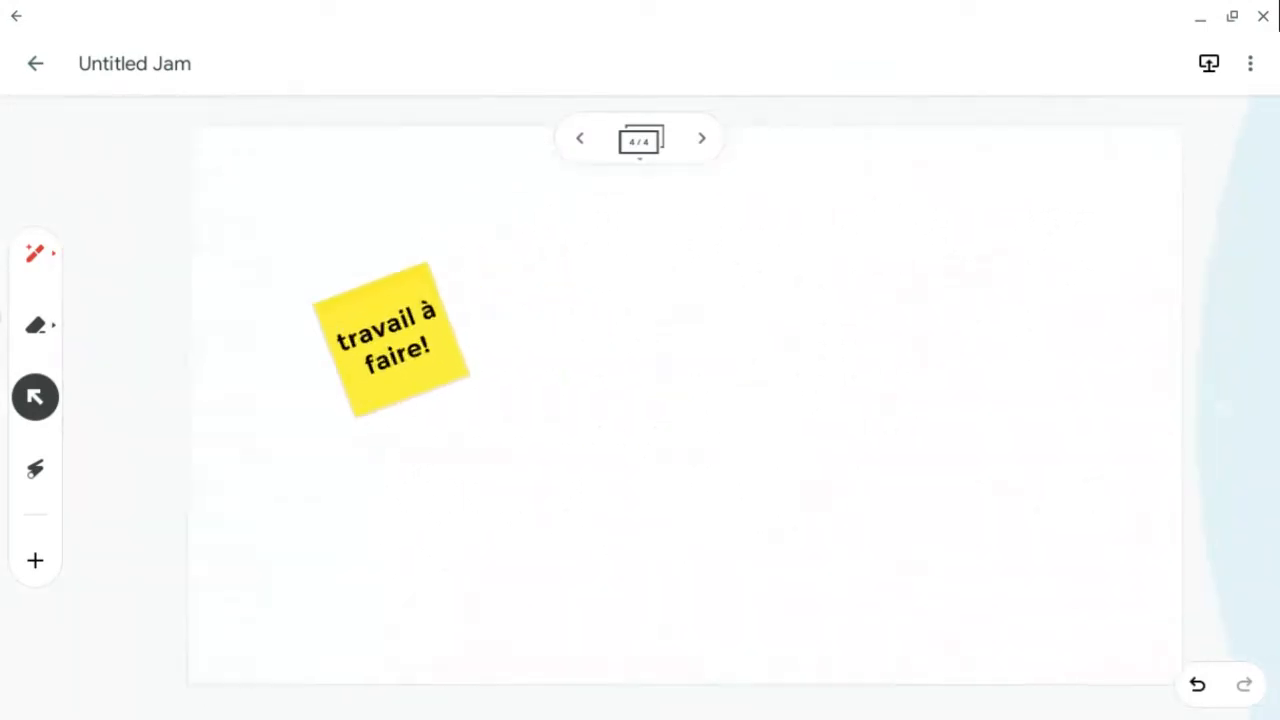
pyautogui.moveTo(311, 335); pyautogui.dragTo(189, 190)
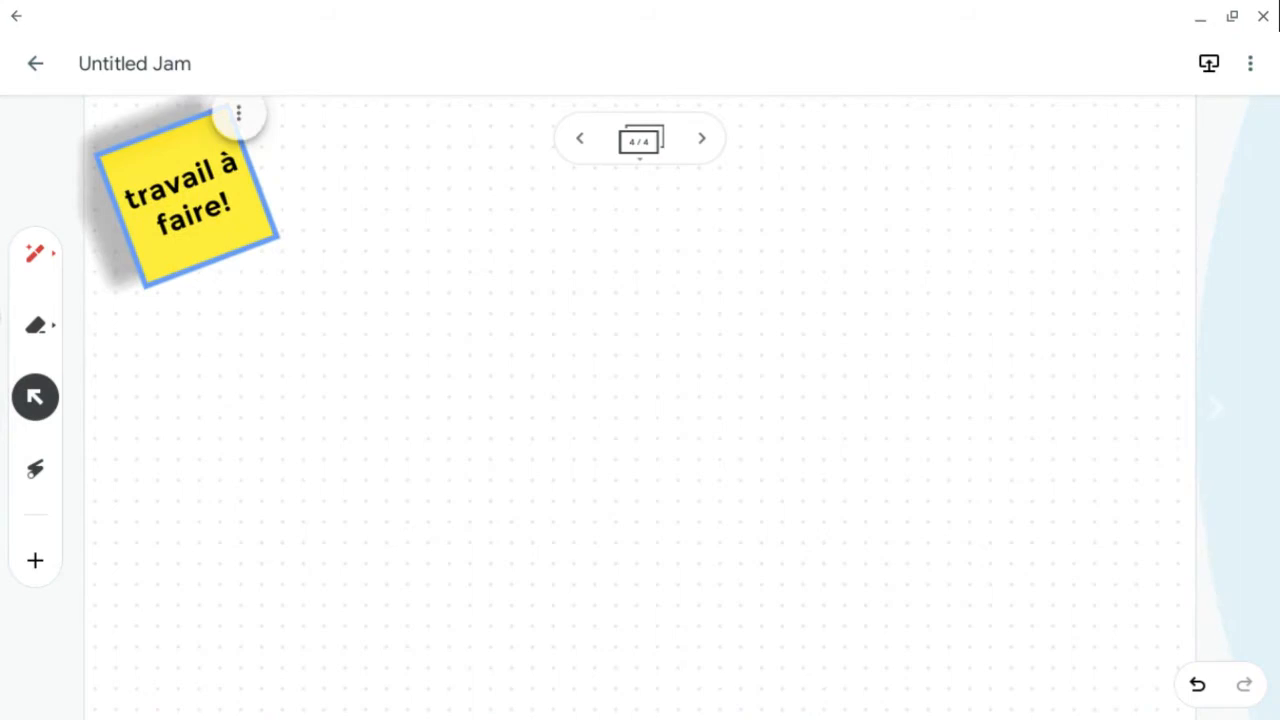
# - Search images for "paysage montagne" and place the green alpine valley picture in the frame's centre-right
pyautogui.click(35, 560)
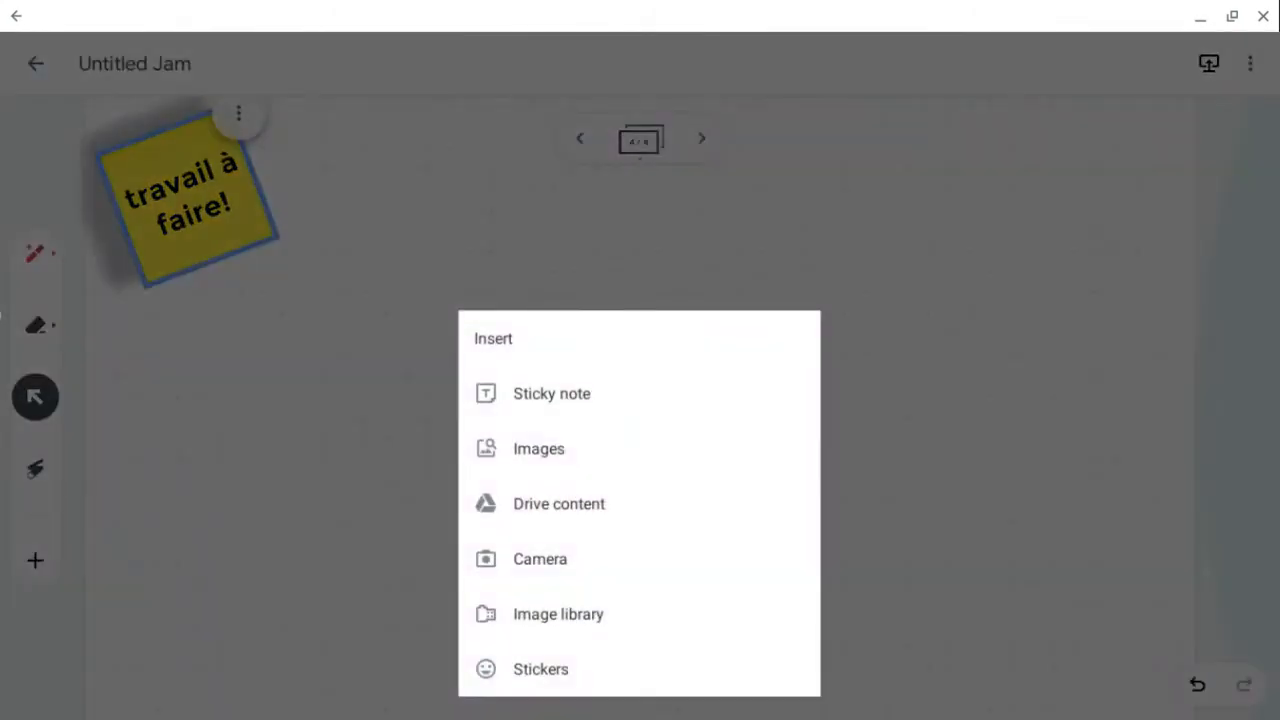
pyautogui.click(539, 449)
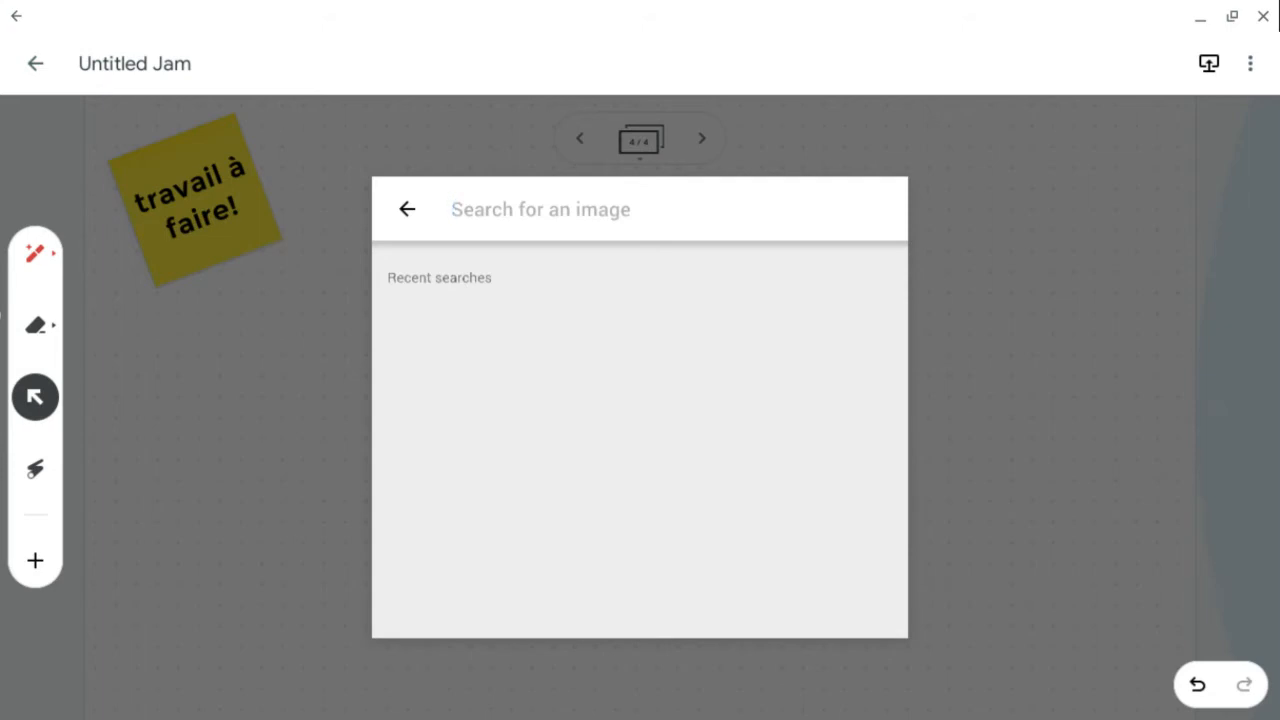
pyautogui.write('bur')
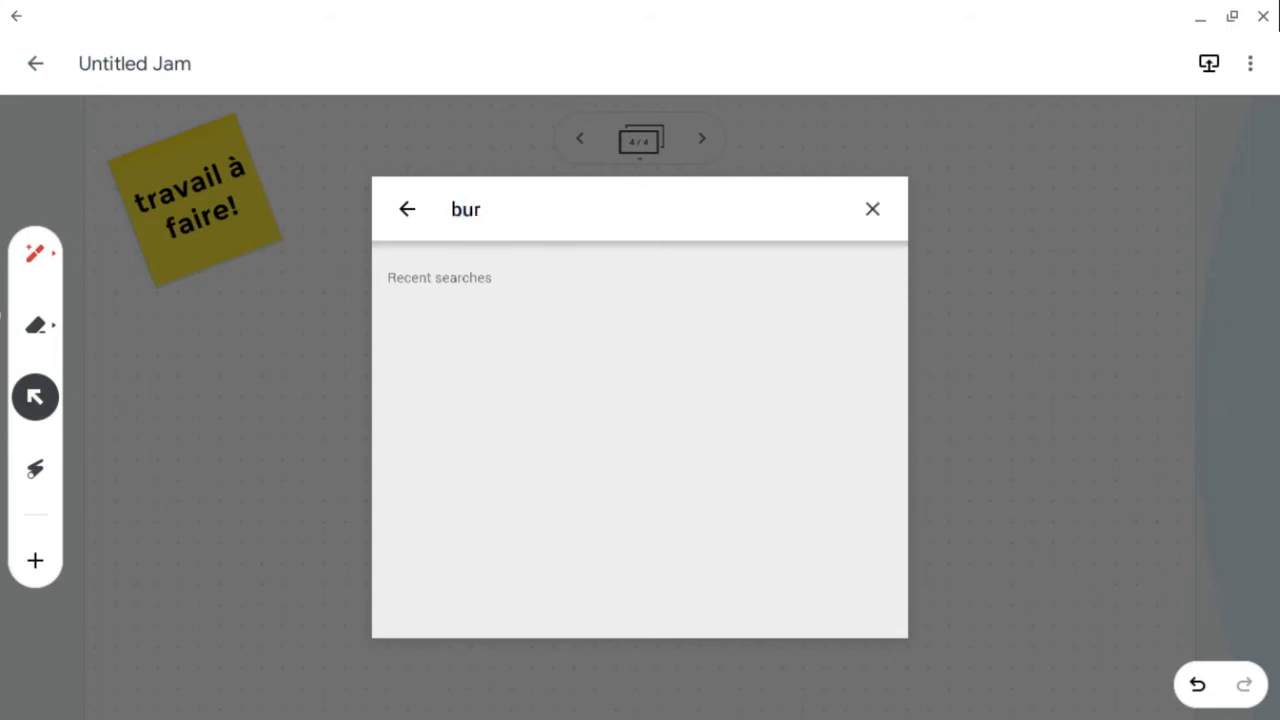
pyautogui.press('BackSpace')
pyautogui.press('BackSpace')
pyautogui.press('BackSpace')
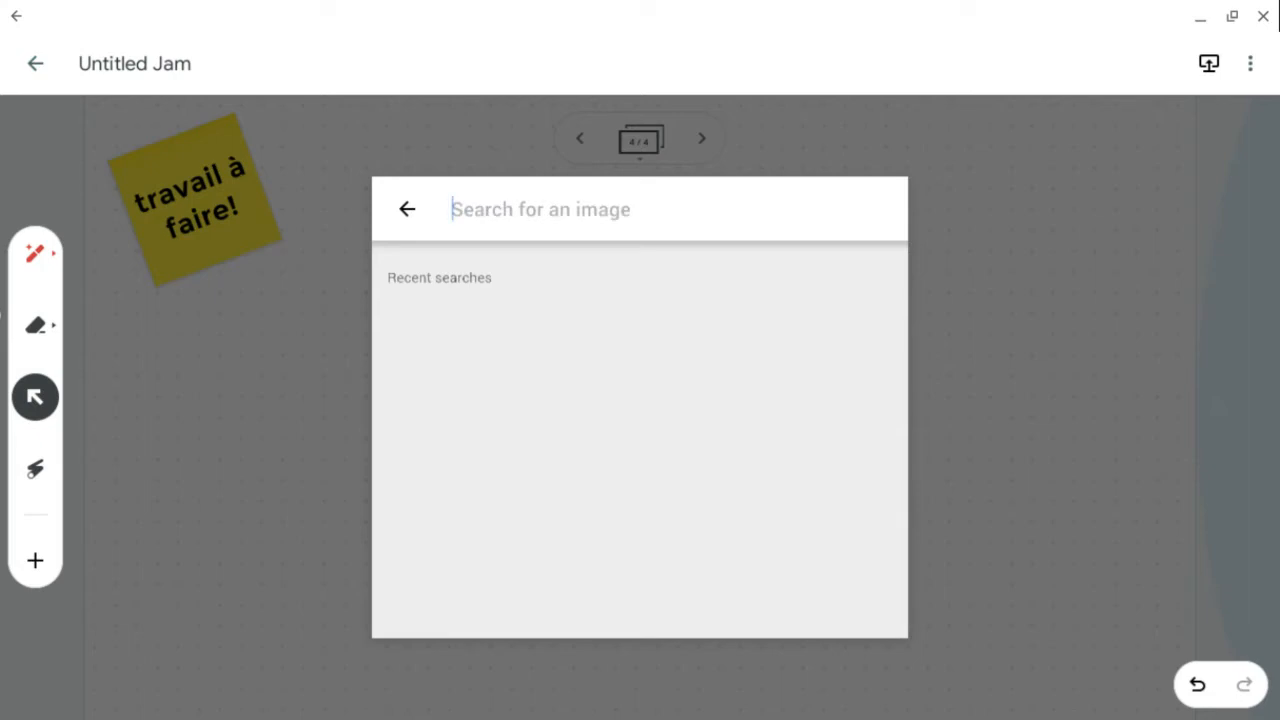
pyautogui.write('b')
pyautogui.press('BackSpace')
pyautogui.write('pa')
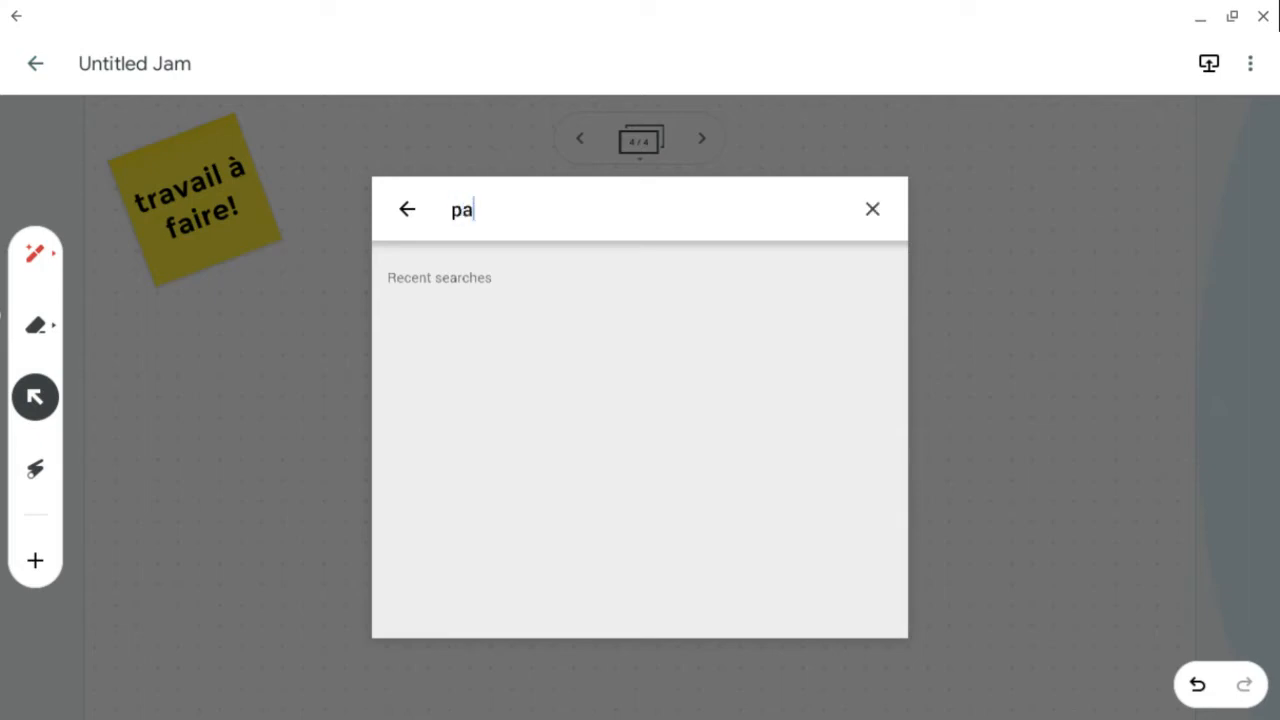
pyautogui.write('ysage m')
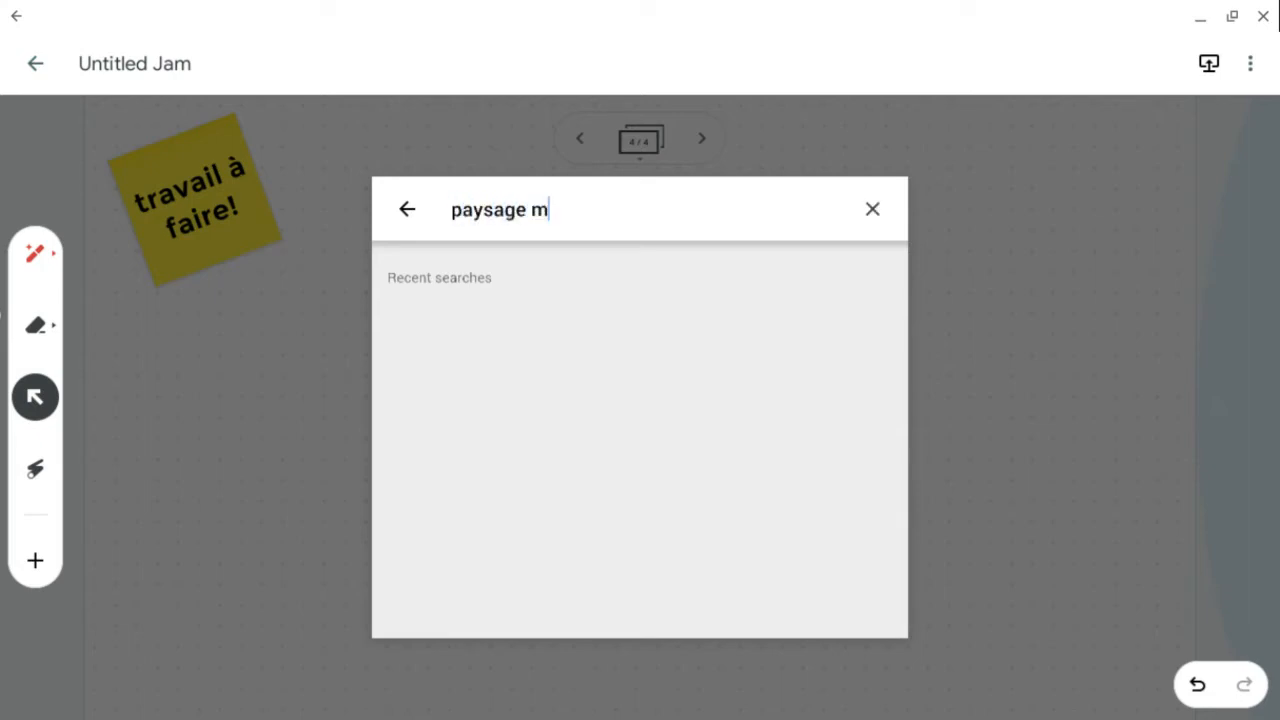
pyautogui.write('ontagne')
pyautogui.press('Return')
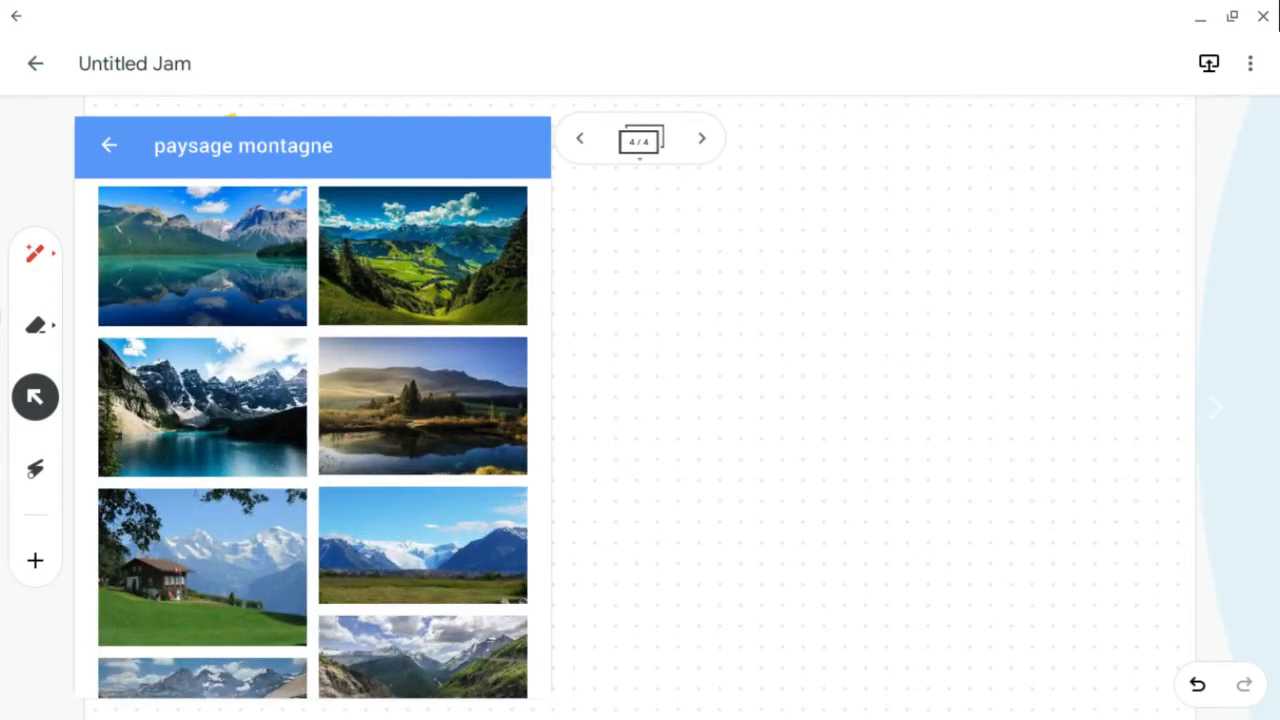
pyautogui.scroll(-3, 312, 440)
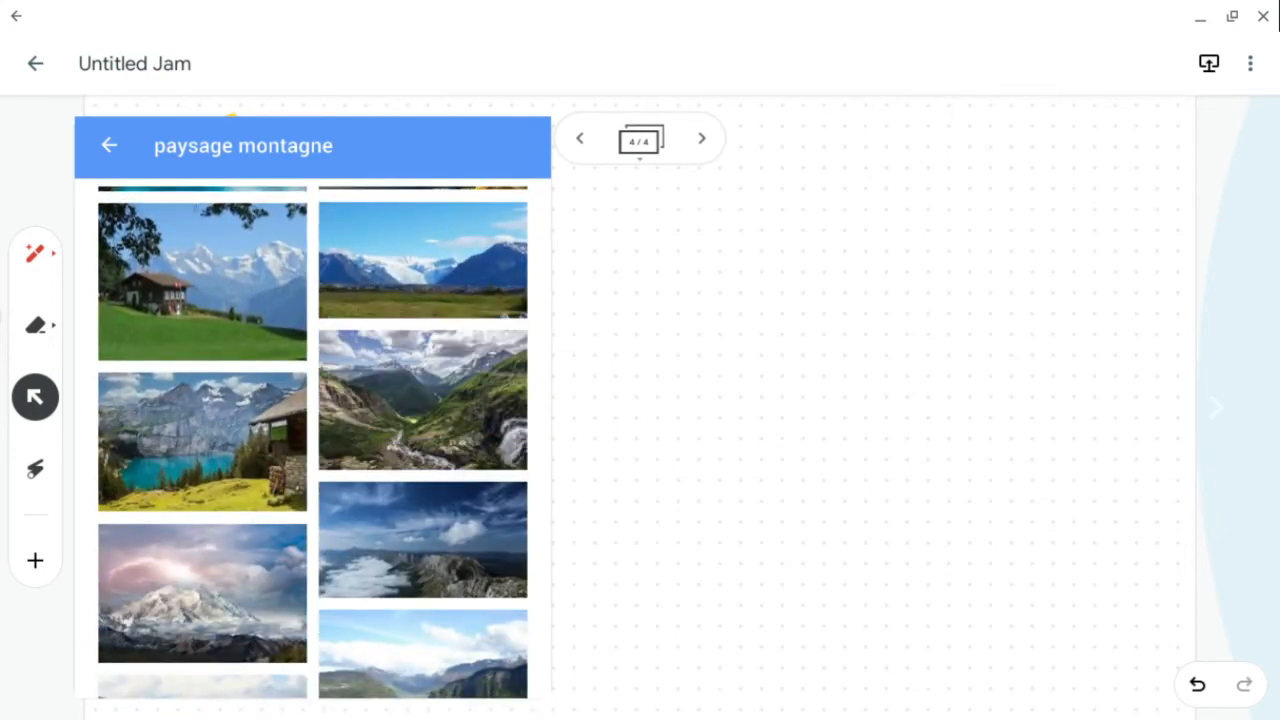
pyautogui.scroll(3, 312, 440)
pyautogui.moveTo(422, 250); pyautogui.dragTo(868, 345)
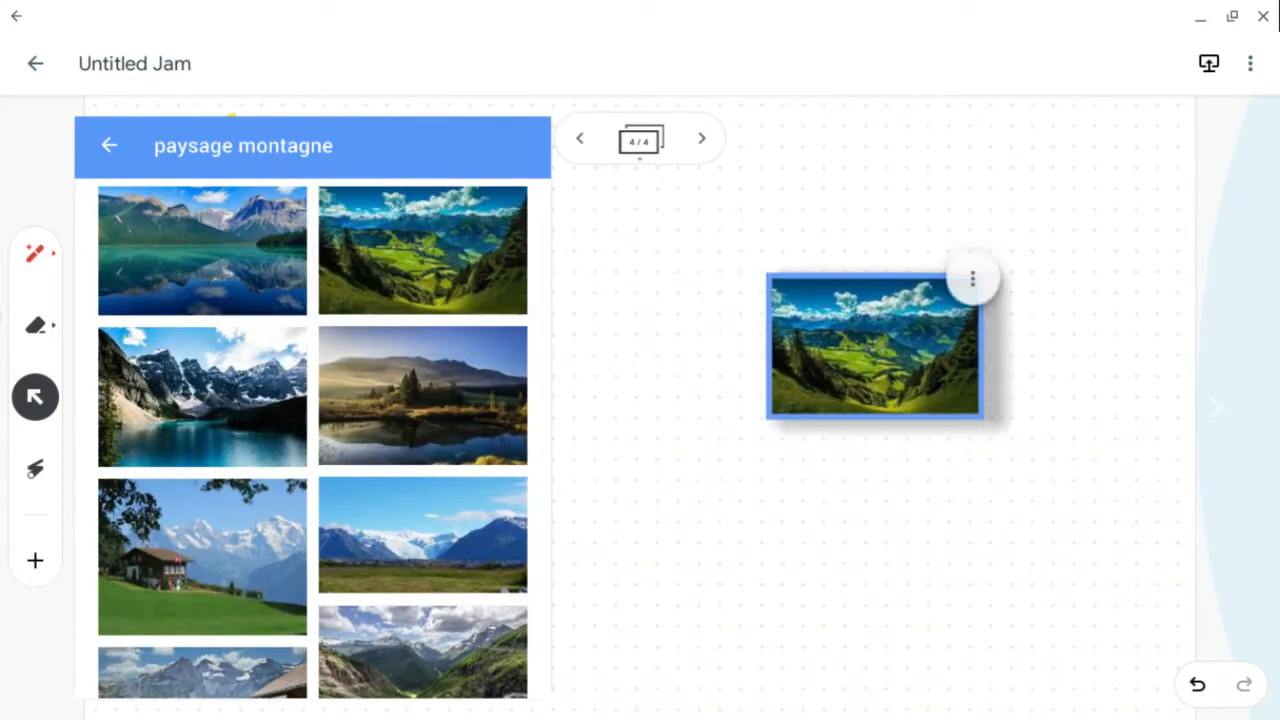
pyautogui.click(109, 145)
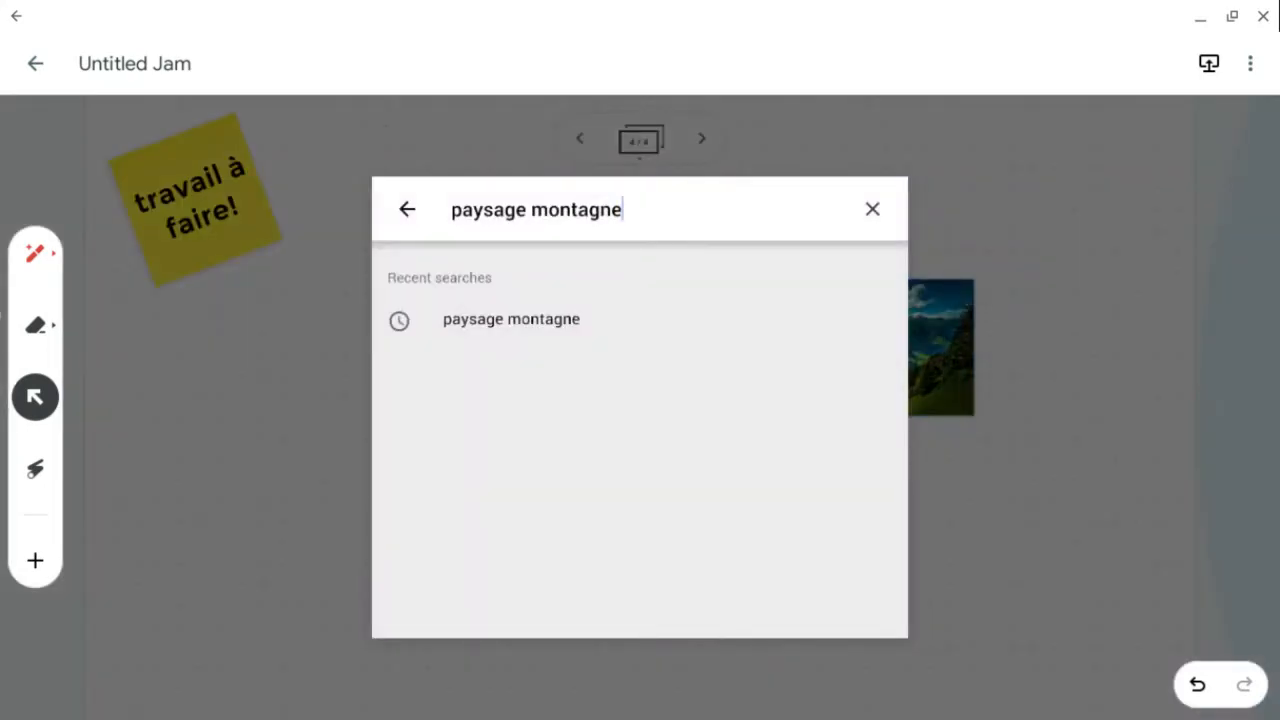
# - Close the image search, then move and enlarge the alpine valley picture to fill the frame's upper-right area
pyautogui.click(872, 209)
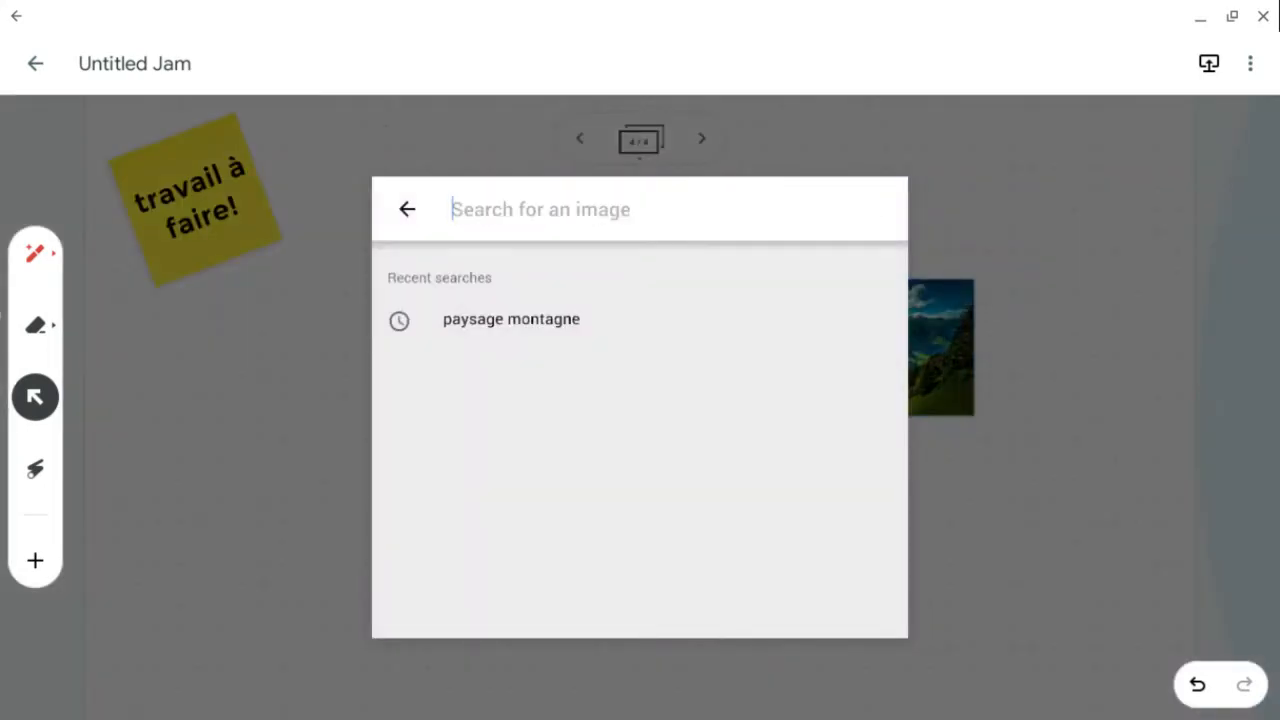
pyautogui.click(407, 209)
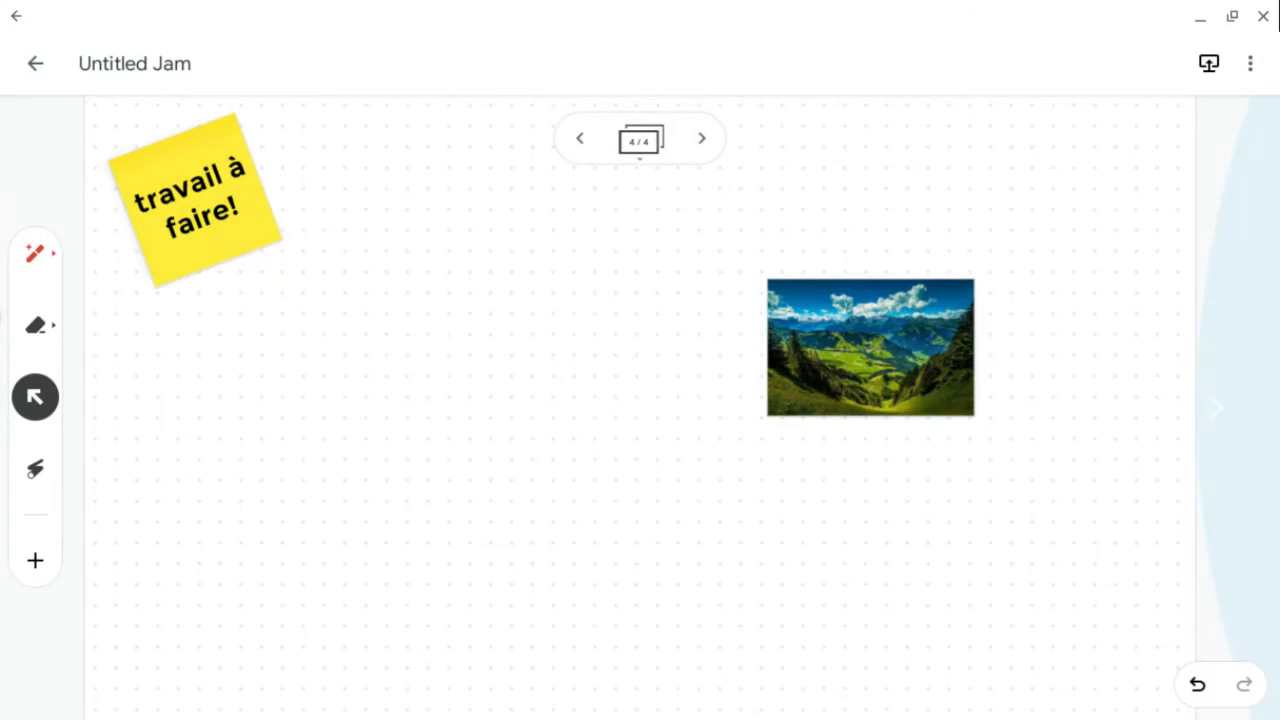
pyautogui.moveTo(870, 347); pyautogui.dragTo(633, 389)
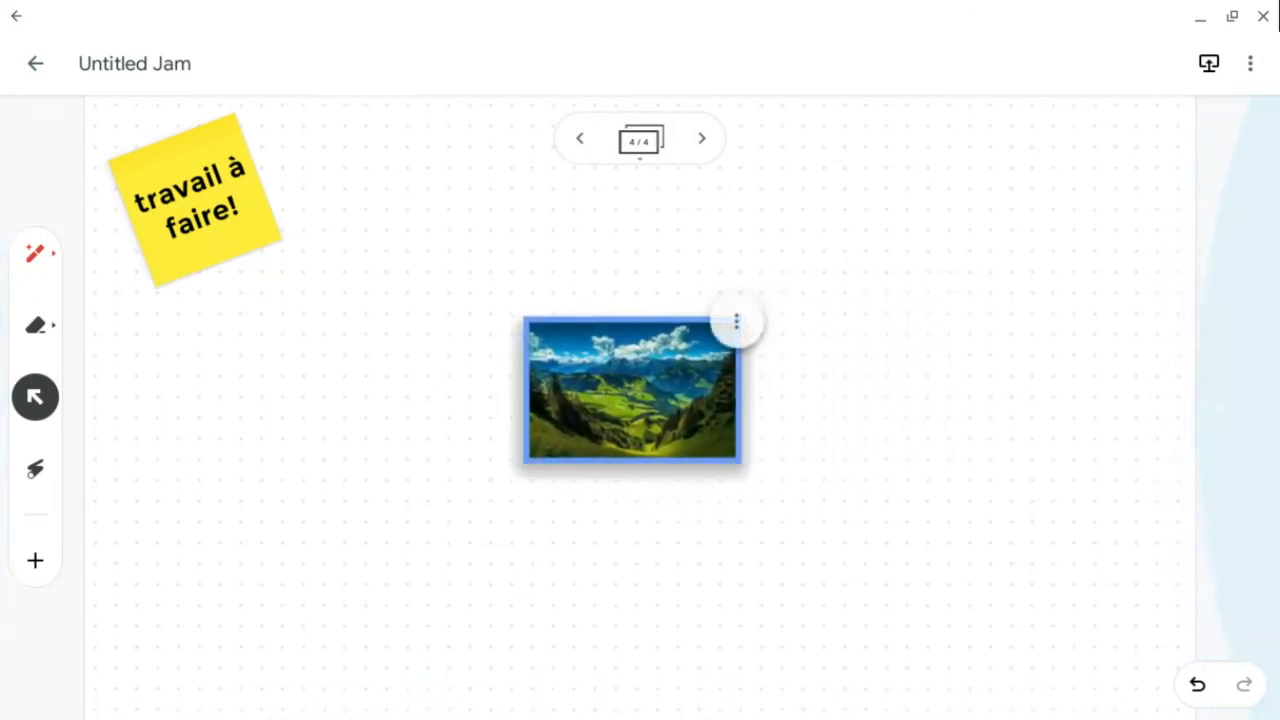
pyautogui.moveTo(741, 316); pyautogui.dragTo(777, 272)
pyautogui.moveTo(625, 373); pyautogui.dragTo(917, 327)
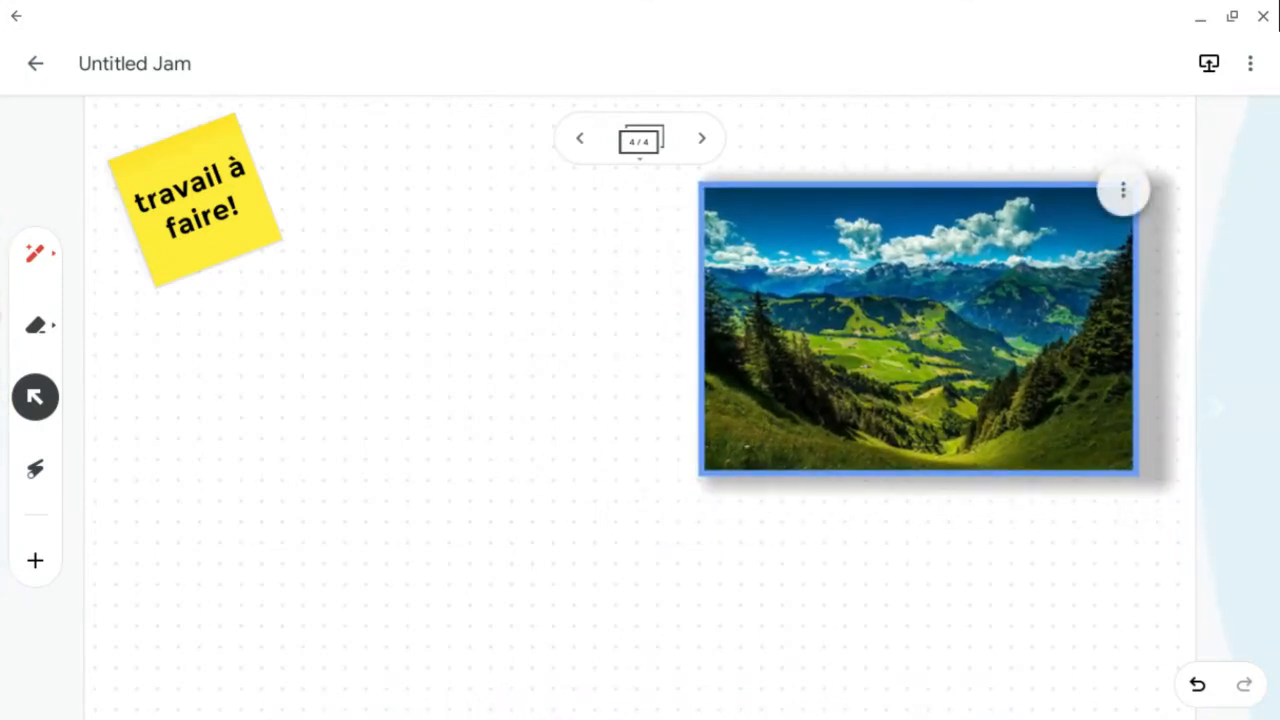
# - Switch to the second marker in teal and handwrite "recher sur le net" below the alpine picture
pyautogui.click(35, 254)
pyautogui.click(35, 254)
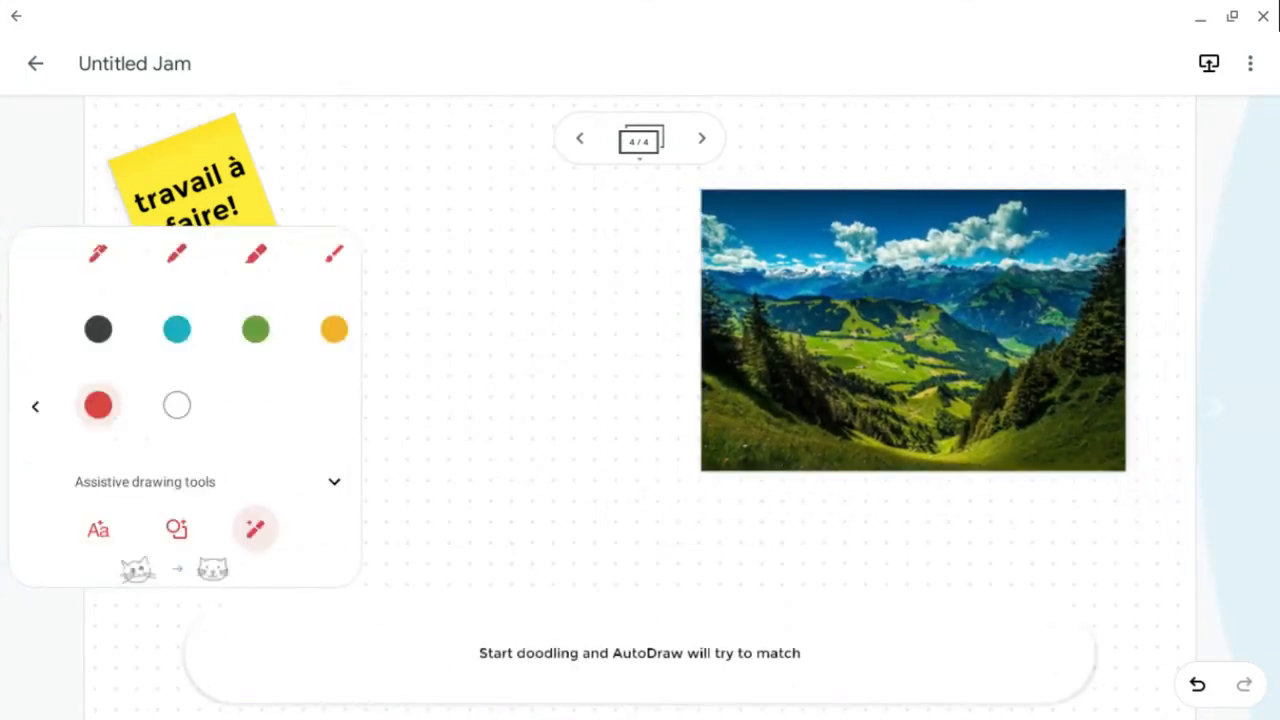
pyautogui.click(177, 254)
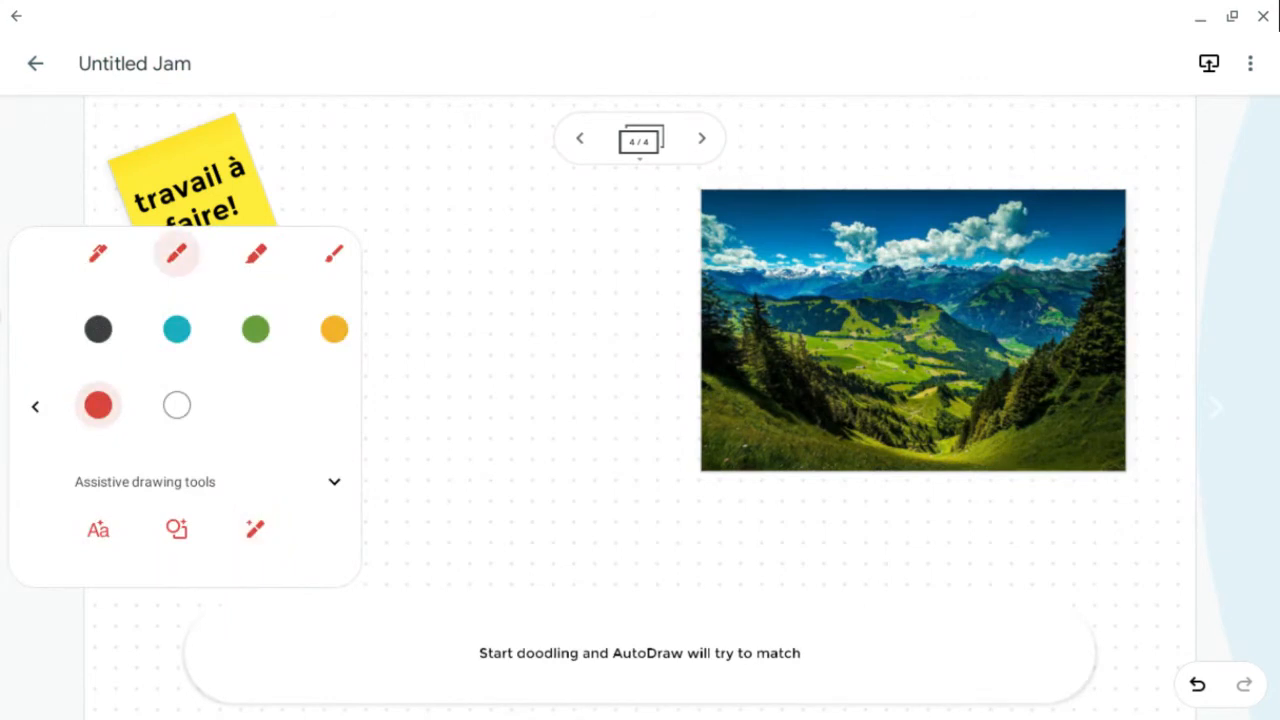
pyautogui.click(177, 329)
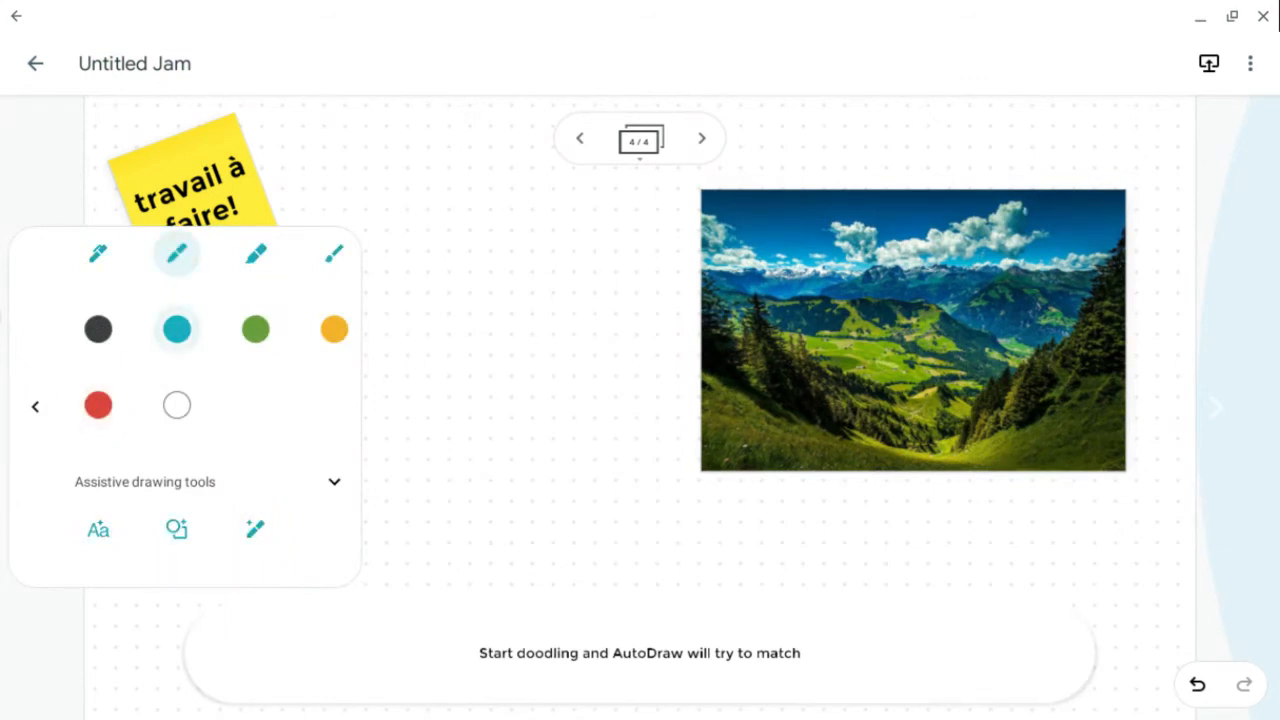
pyautogui.click(35, 407)
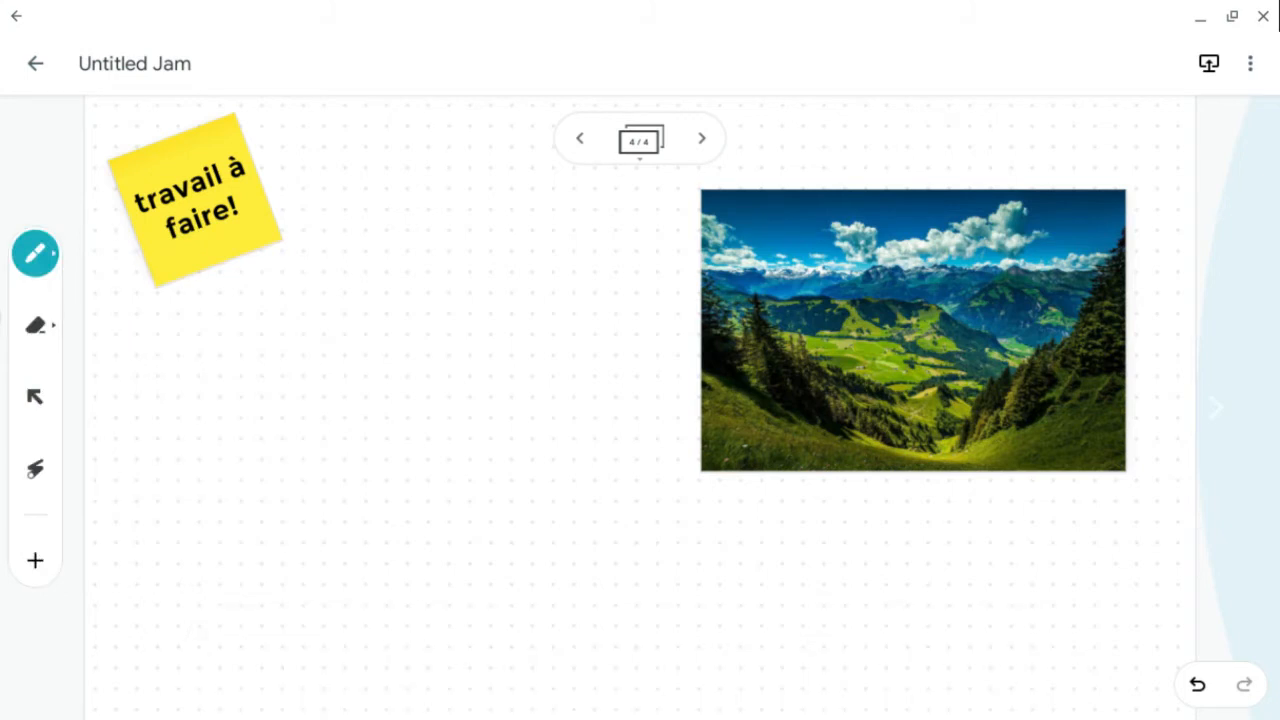
pyautogui.moveTo(724, 498)
pyautogui.mouseDown()
pyautogui.moveTo(729, 535)
pyautogui.moveTo(756, 507)
pyautogui.moveTo(788, 532)
pyautogui.moveTo(880, 535)
pyautogui.mouseUp()
pyautogui.moveTo(880, 524)
pyautogui.mouseDown()
pyautogui.moveTo(906, 533)
pyautogui.moveTo(926, 512)
pyautogui.moveTo(1052, 524)
pyautogui.moveTo(1075, 540)
pyautogui.moveTo(1157, 528)
pyautogui.mouseUp()
pyautogui.moveTo(828, 614)
pyautogui.mouseDown()
pyautogui.moveTo(862, 594)
pyautogui.moveTo(924, 608)
pyautogui.mouseUp()
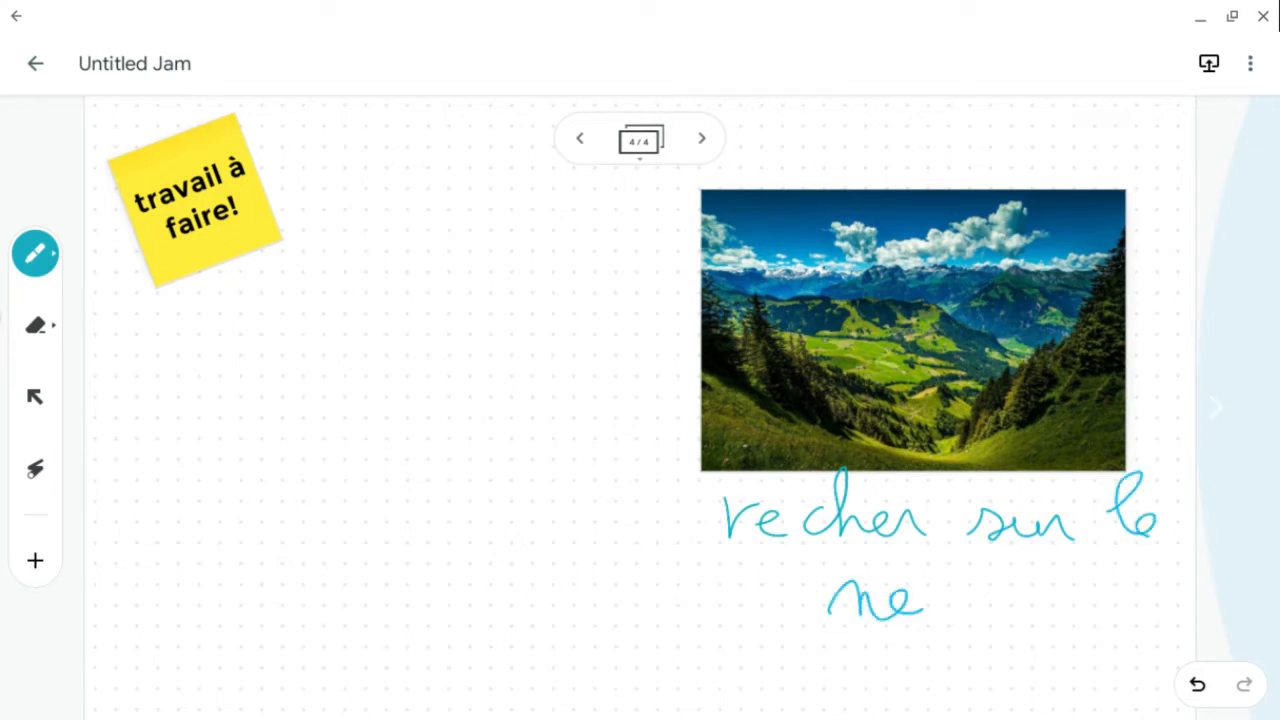
pyautogui.moveTo(936, 546)
pyautogui.mouseDown()
pyautogui.moveTo(968, 622)
pyautogui.moveTo(968, 586)
pyautogui.mouseUp()
# - Insert fruit_dragon.jpg from the device's Téléchargement folder through the image library
pyautogui.click(35, 560)
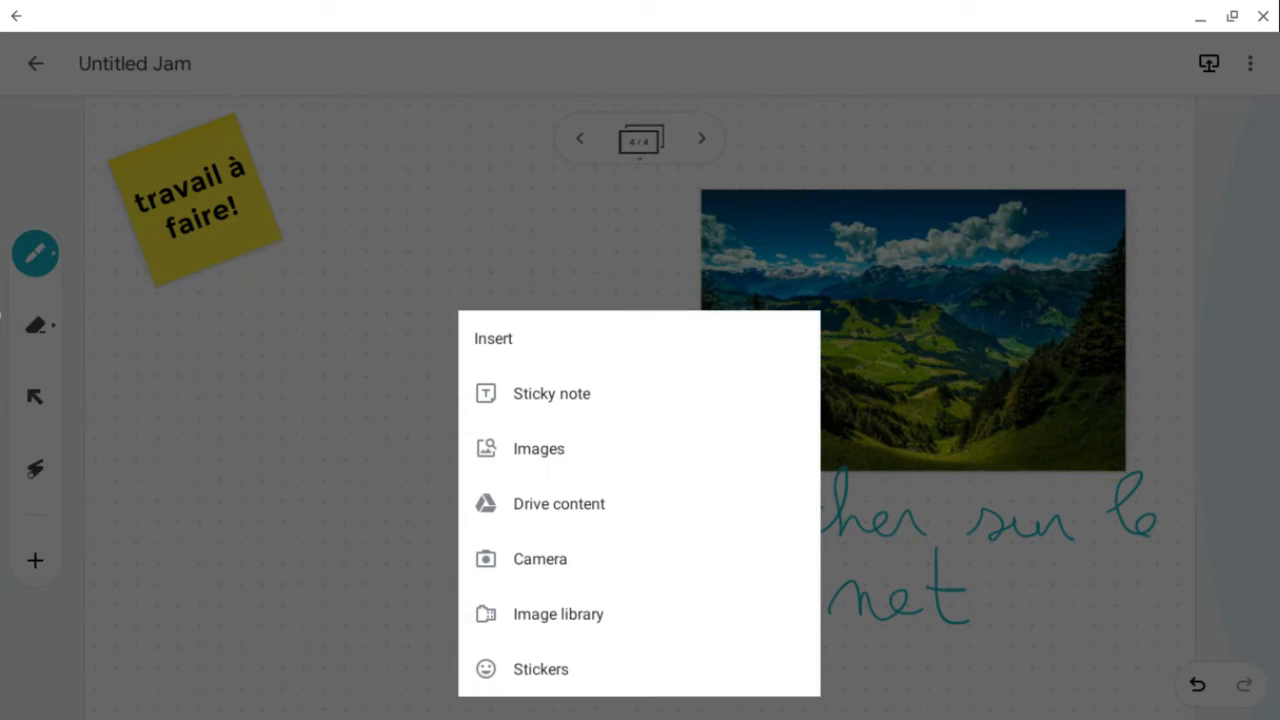
pyautogui.click(558, 614)
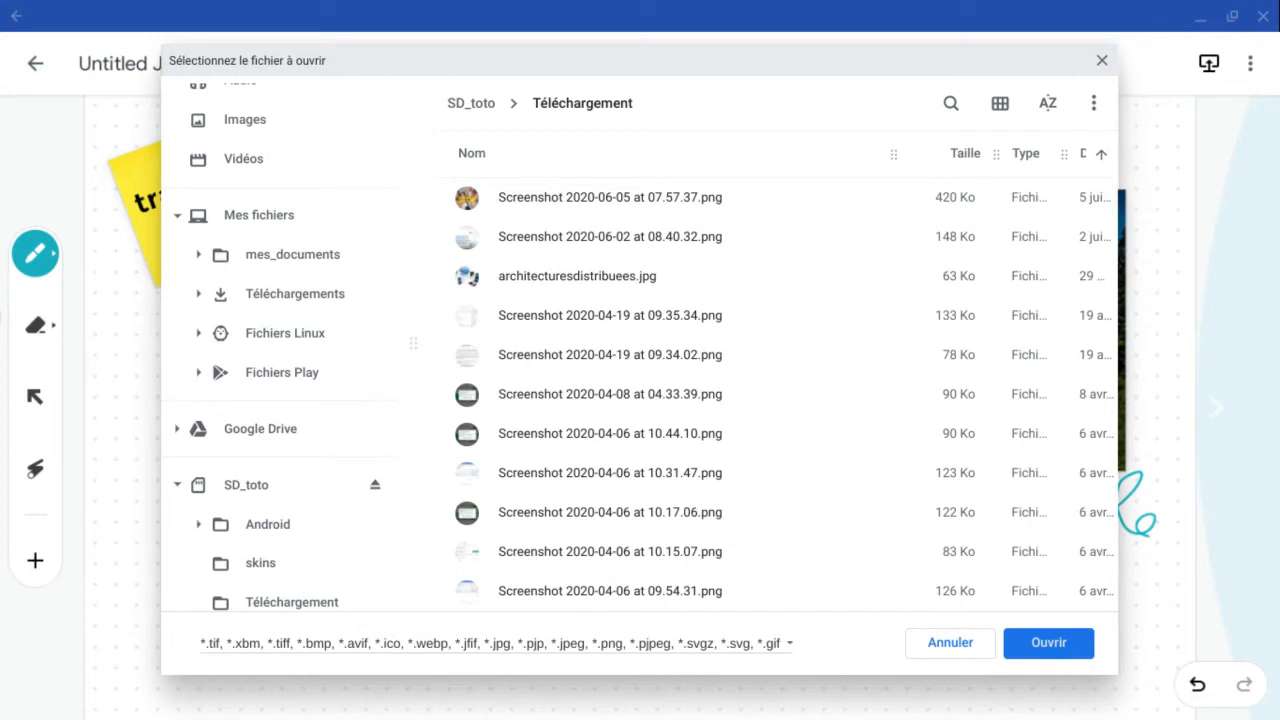
pyautogui.scroll(-15, 785, 395)
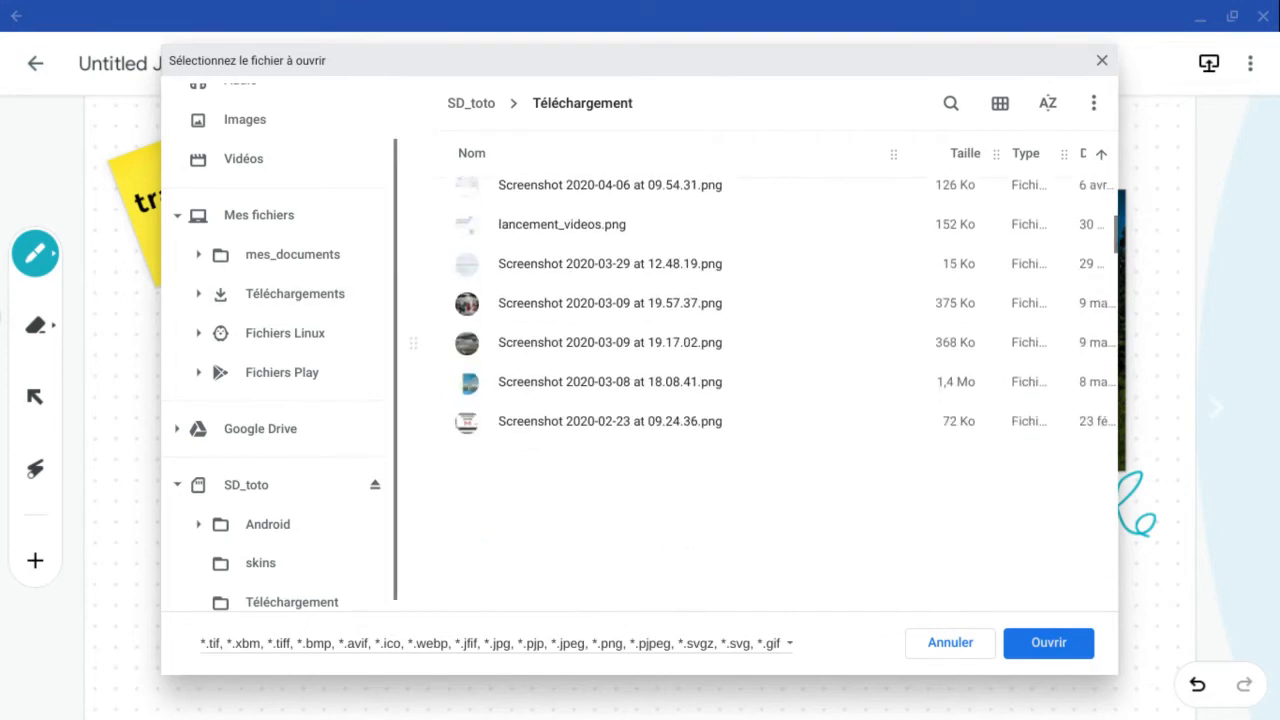
pyautogui.scroll(-5, 785, 395)
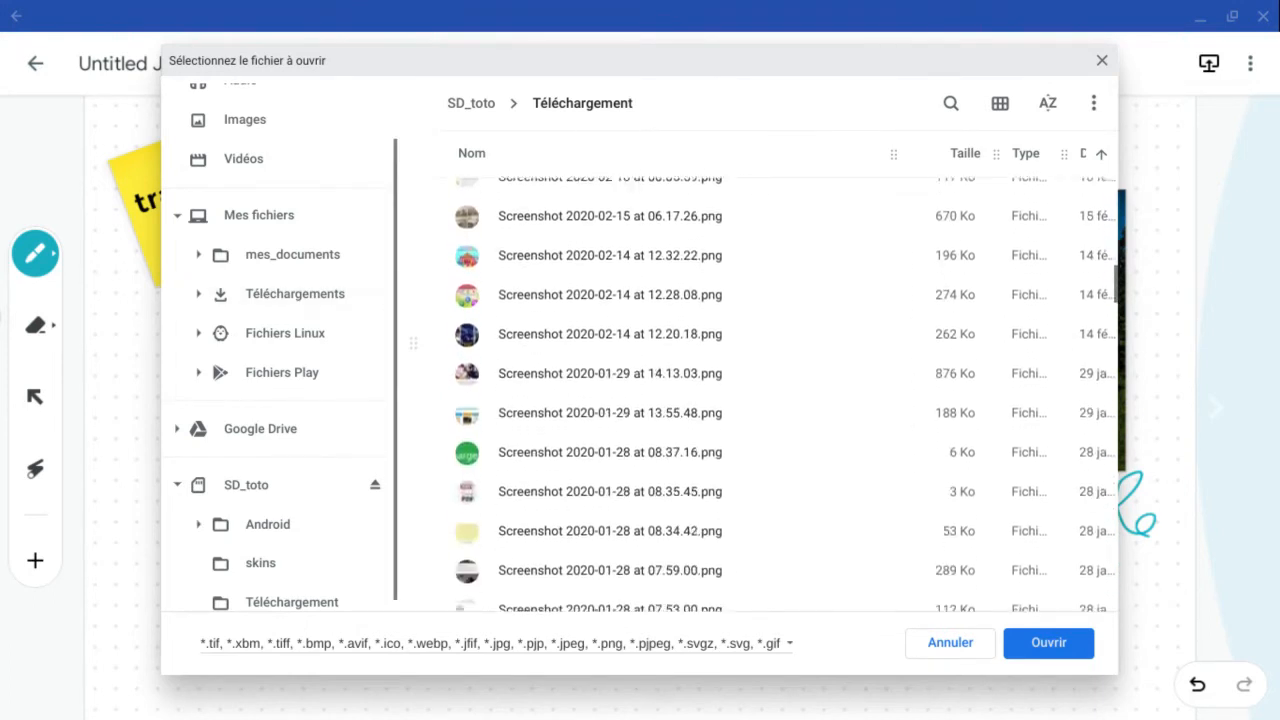
pyautogui.scroll(-5, 785, 395)
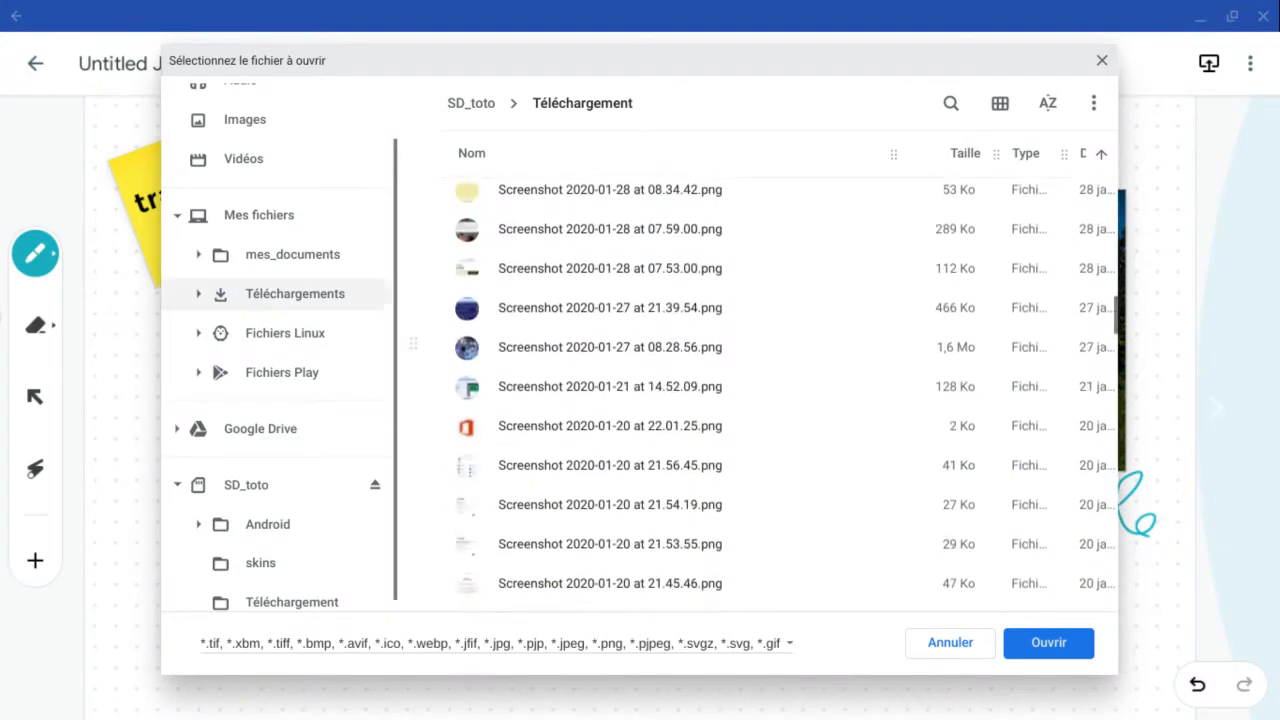
pyautogui.scroll(-5, 785, 395)
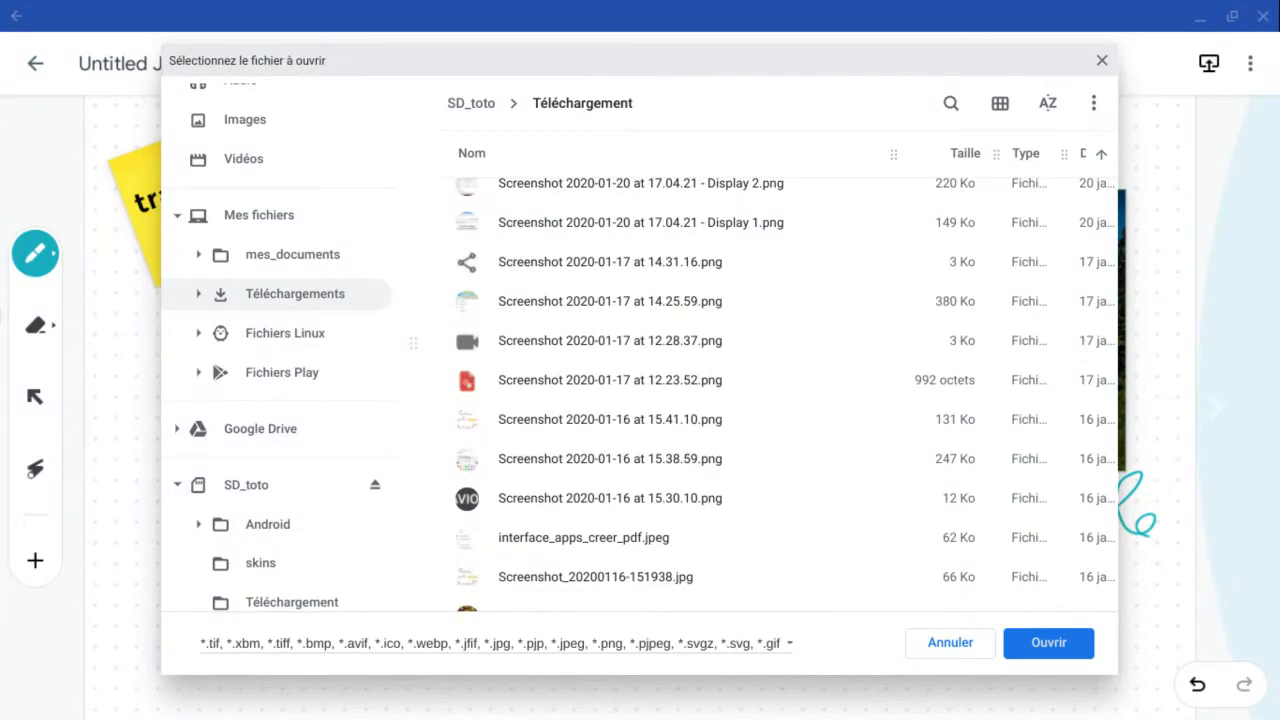
pyautogui.scroll(-5, 785, 395)
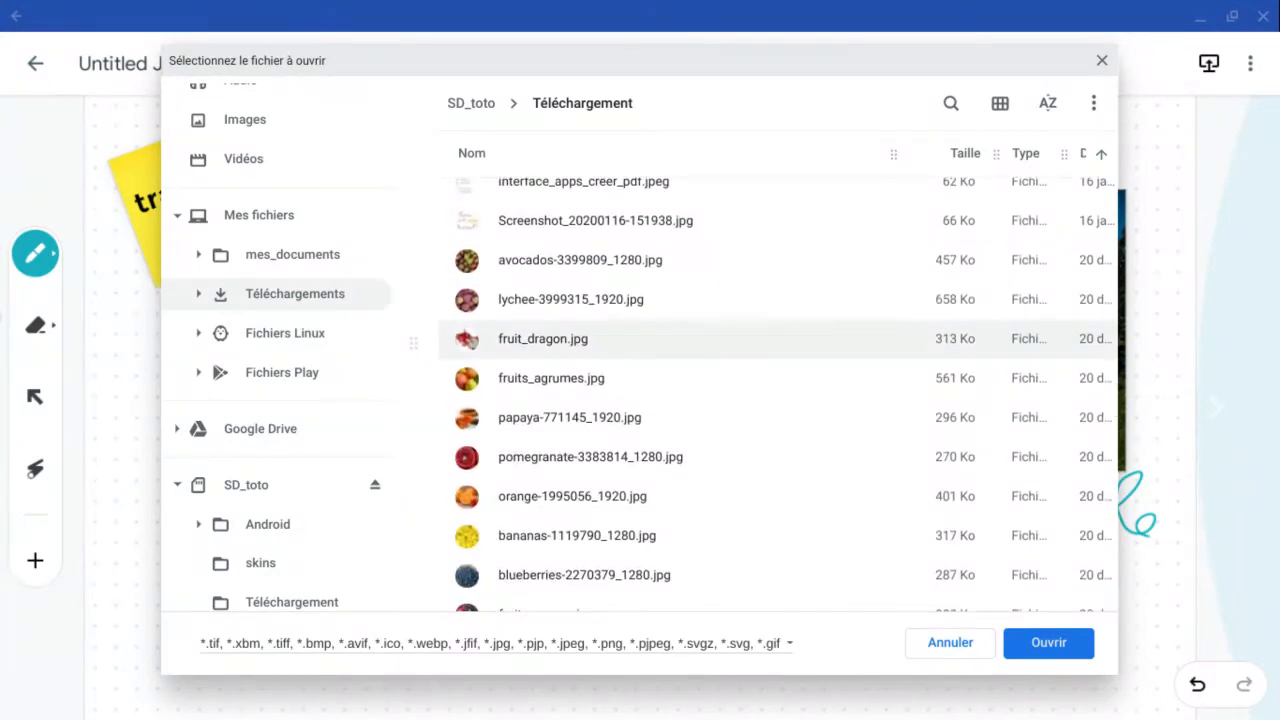
pyautogui.doubleClick(543, 339)
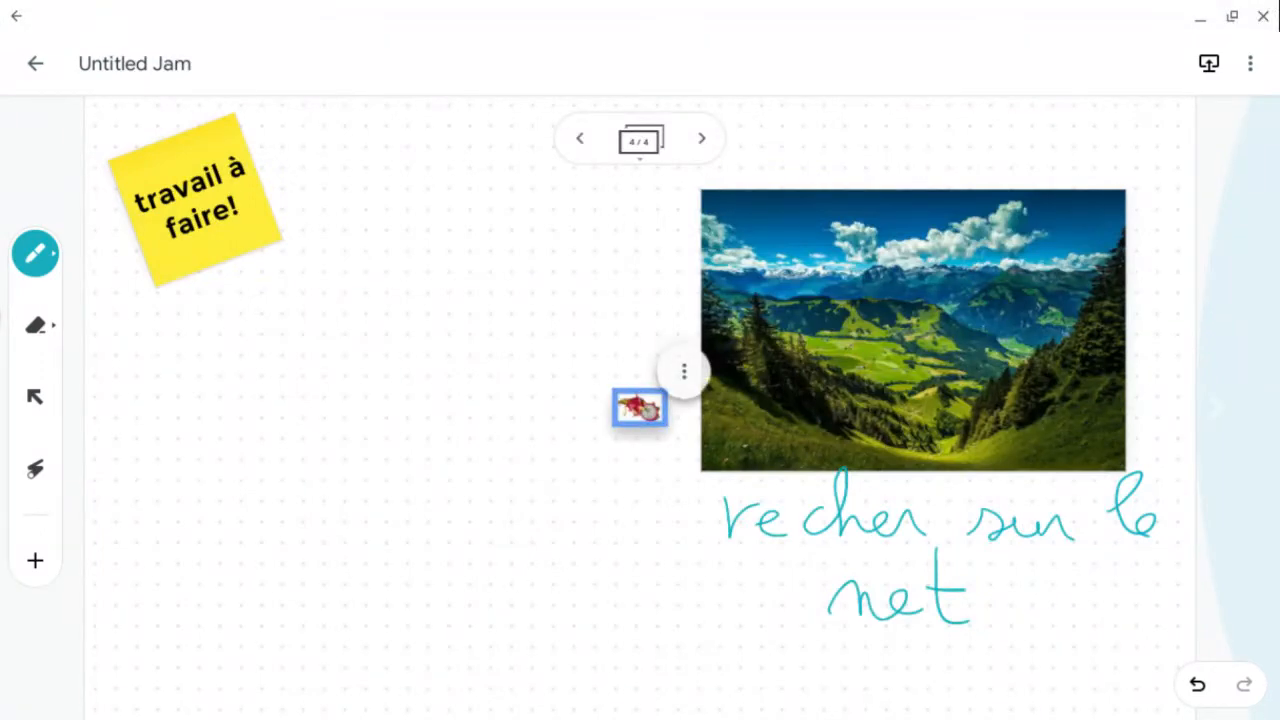
# - Enlarge the dragon fruit image and move it to the top of the frame, left of the alpine picture
pyautogui.scroll(8, 665, 421)
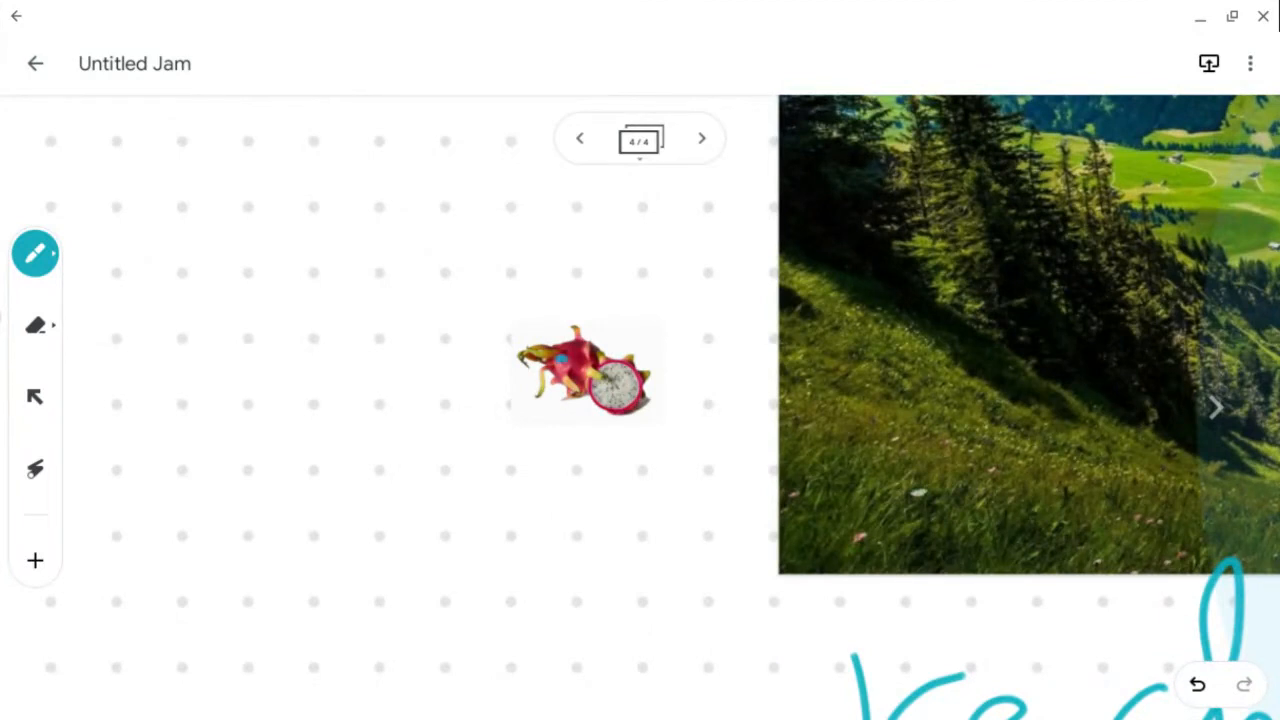
pyautogui.click(35, 397)
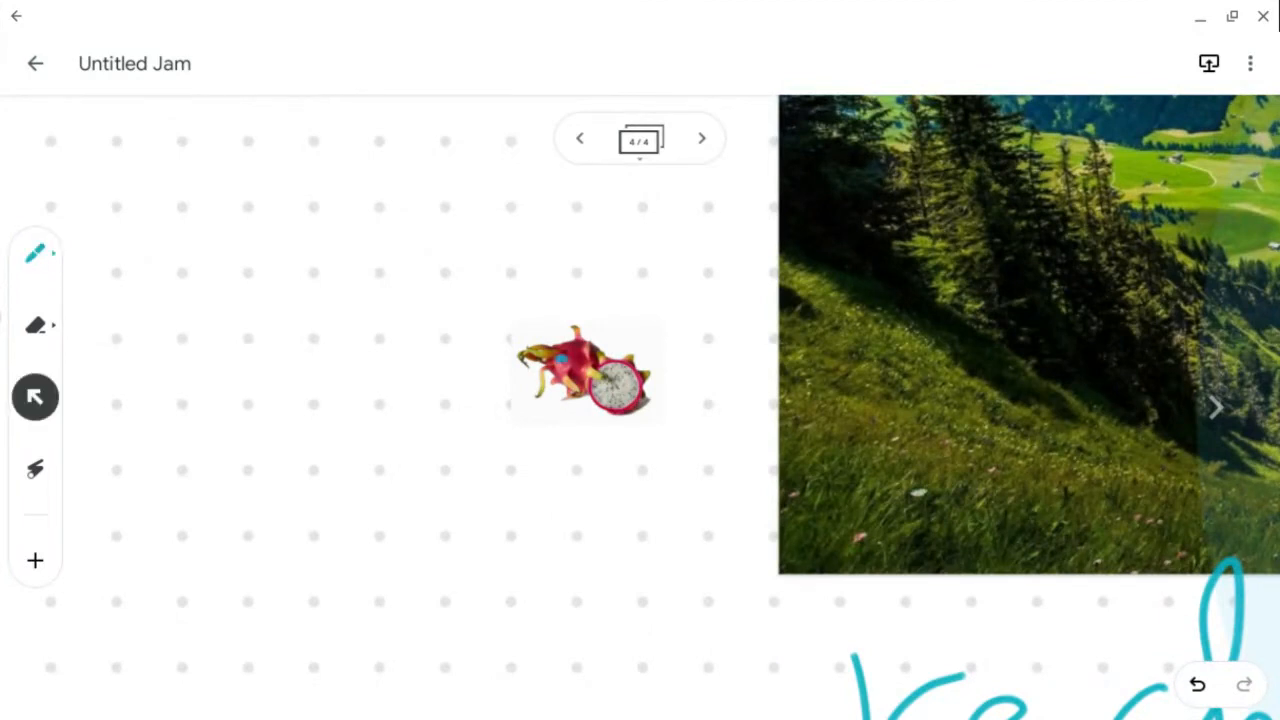
pyautogui.click(561, 358)
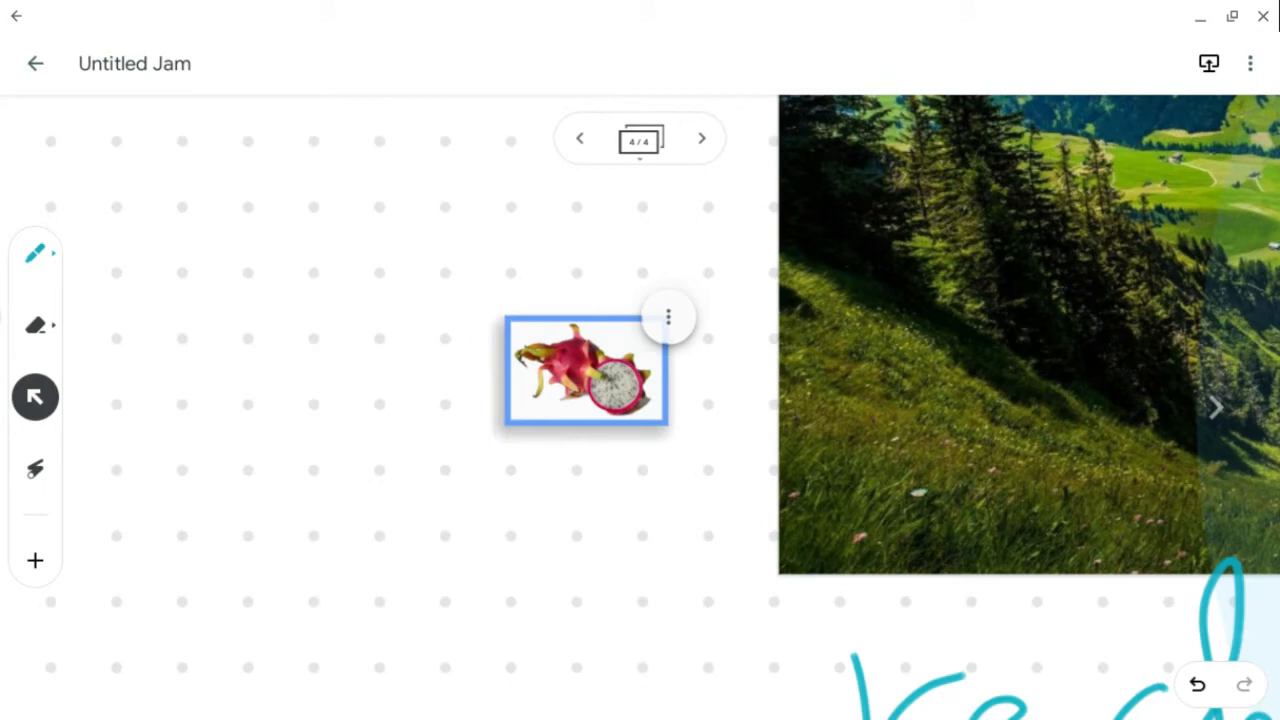
pyautogui.moveTo(508, 422); pyautogui.dragTo(74, 634)
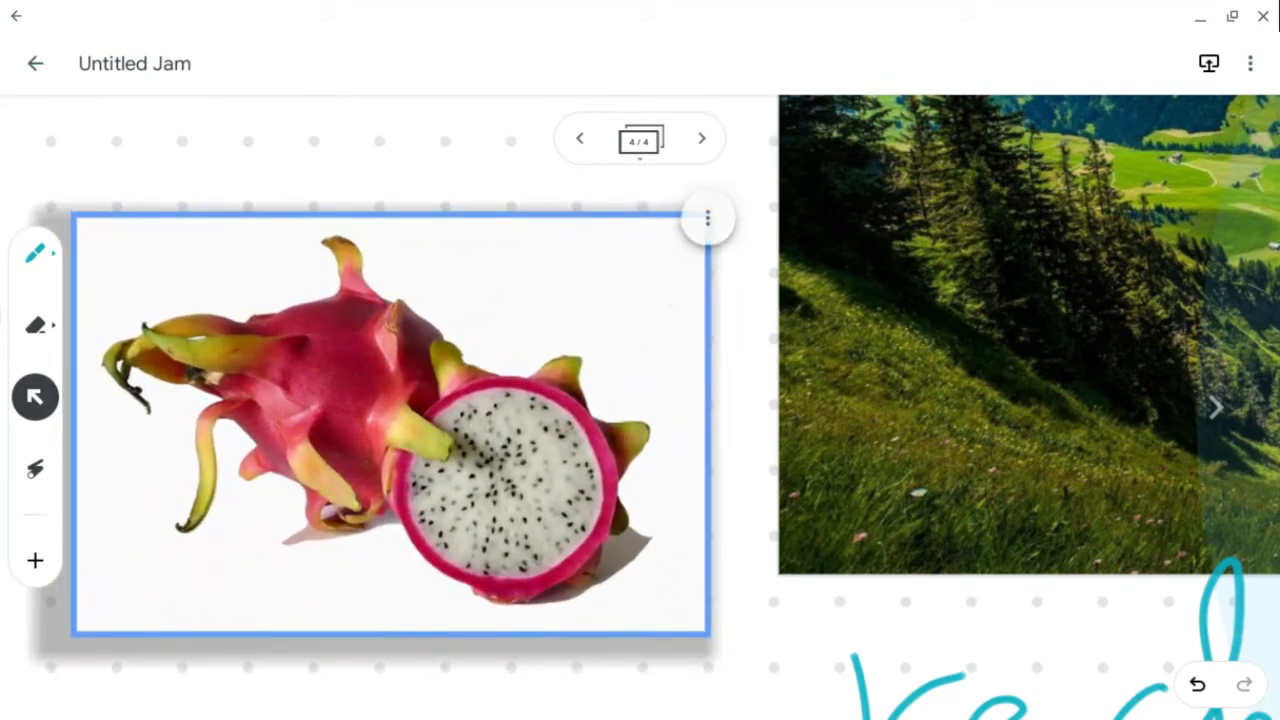
pyautogui.click(422, 114)
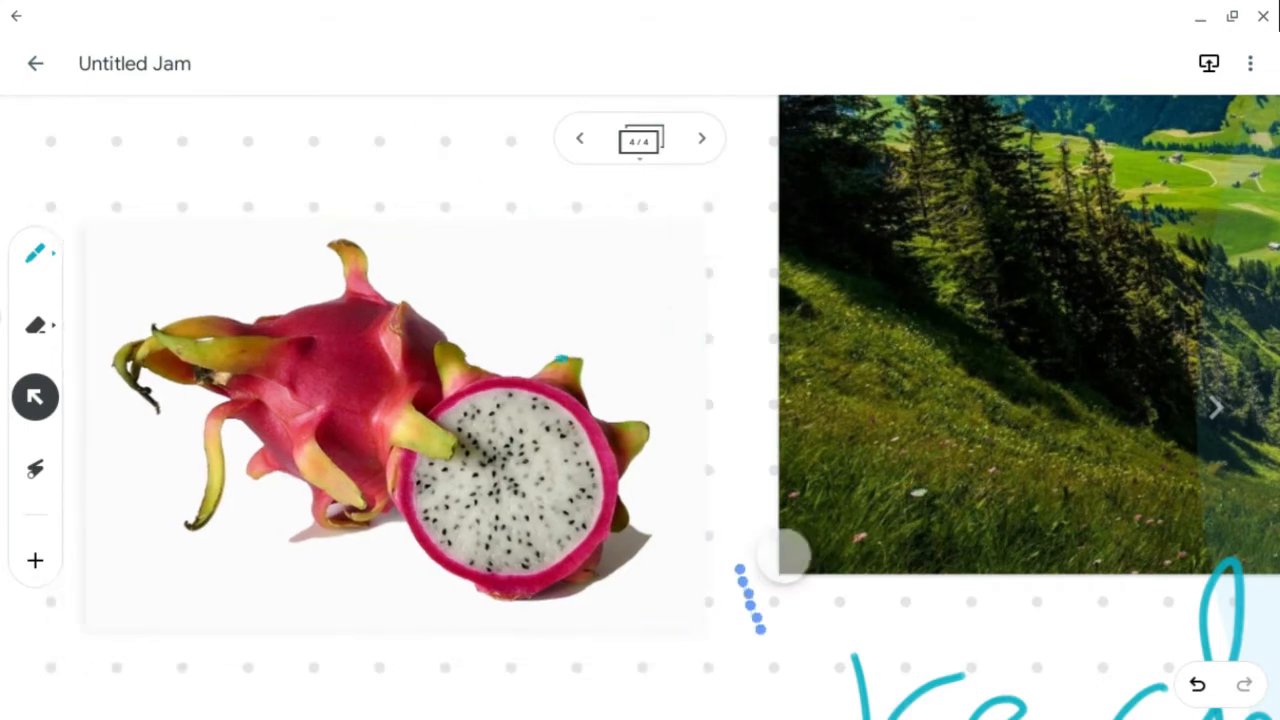
pyautogui.scroll(-5, 575, 412)
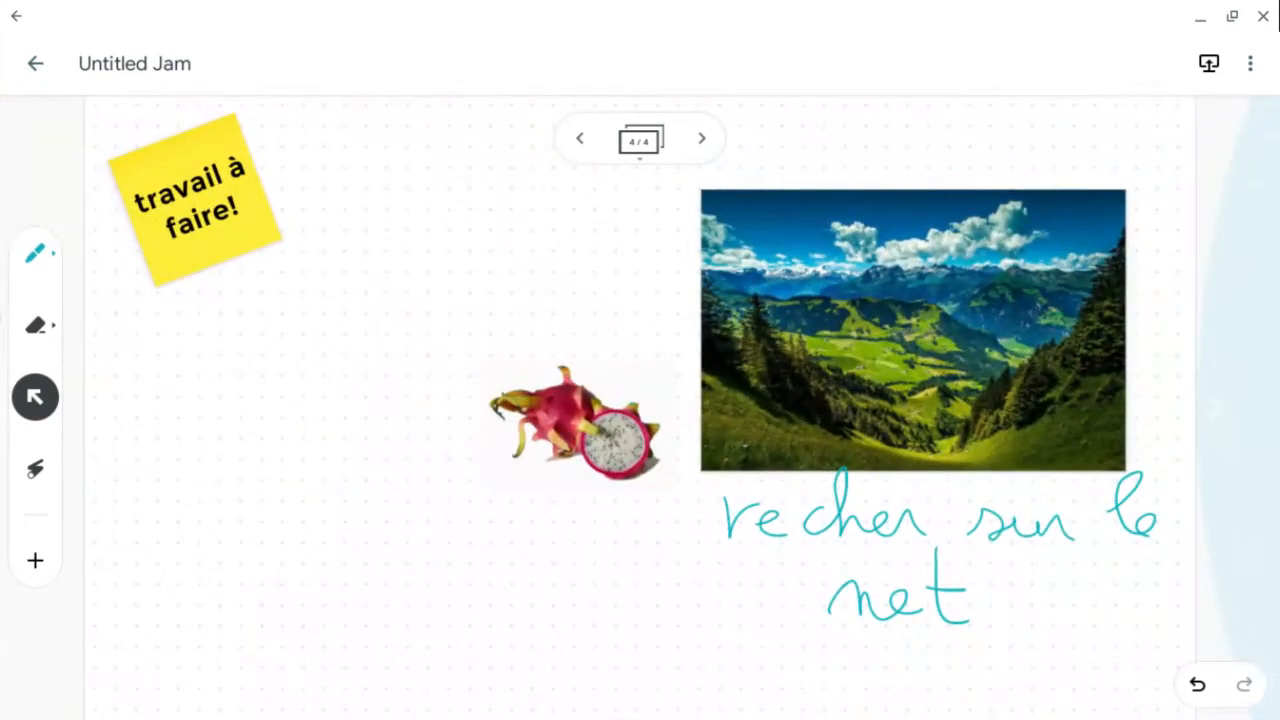
pyautogui.click(575, 420)
pyautogui.moveTo(575, 420); pyautogui.dragTo(473, 237)
# - Handwrite "image sur l'appareil" in teal beneath the dragon fruit image
pyautogui.click(35, 253)
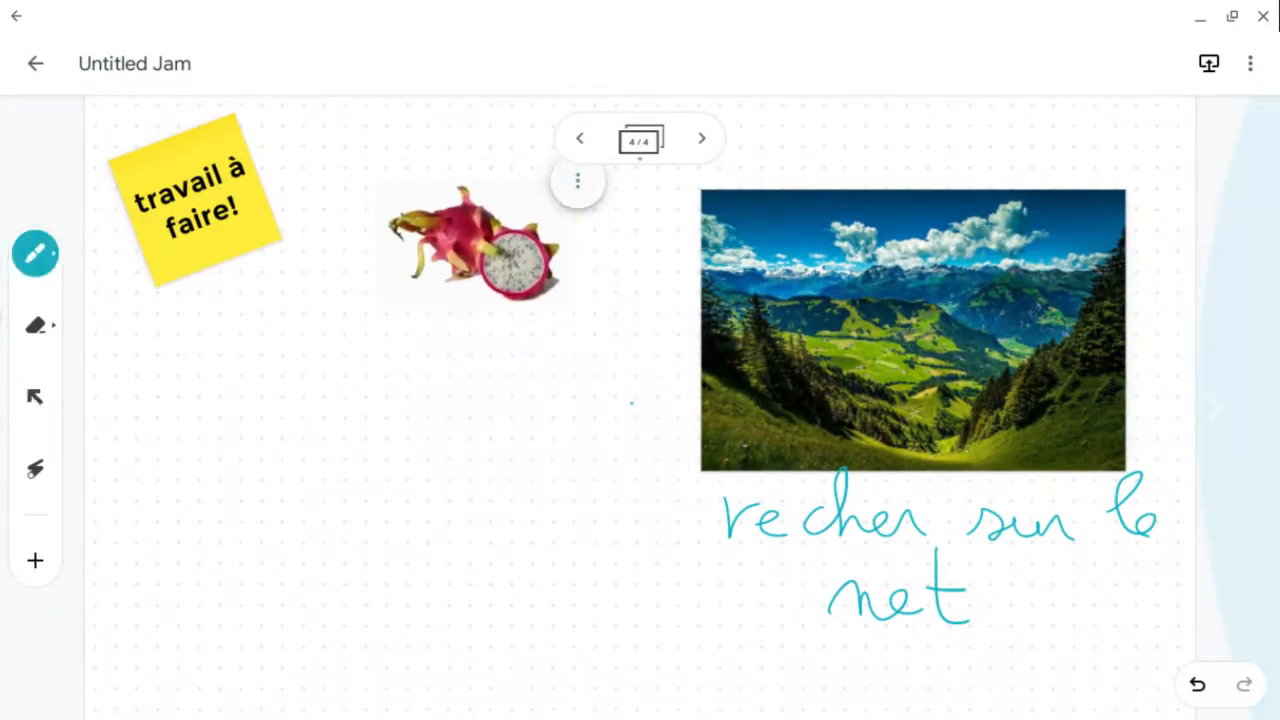
pyautogui.moveTo(362, 352)
pyautogui.mouseDown()
pyautogui.moveTo(392, 340)
pyautogui.moveTo(428, 340)
pyautogui.moveTo(445, 356)
pyautogui.moveTo(488, 350)
pyautogui.moveTo(522, 425)
pyautogui.moveTo(562, 340)
pyautogui.mouseUp()
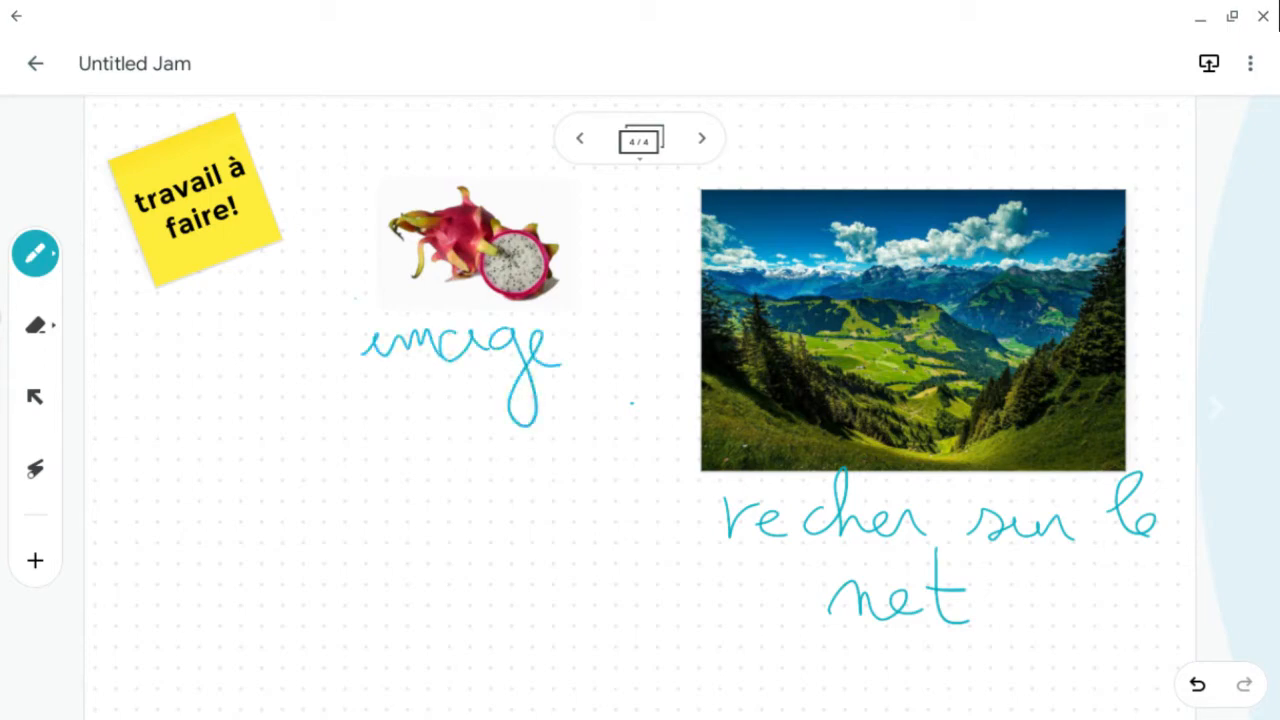
pyautogui.moveTo(445, 333); pyautogui.dragTo(463, 328)
pyautogui.moveTo(344, 396); pyautogui.dragTo(434, 432)
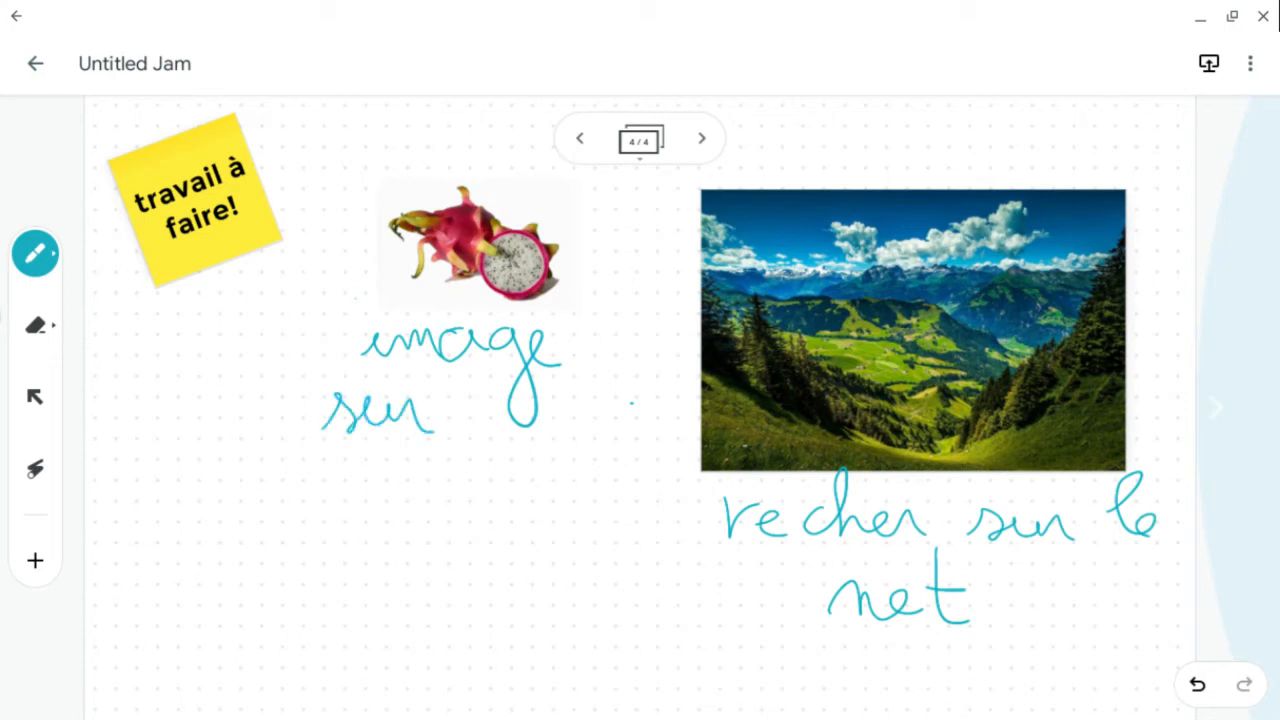
pyautogui.moveTo(450, 428); pyautogui.dragTo(468, 427)
pyautogui.moveTo(475, 370); pyautogui.dragTo(470, 406)
pyautogui.moveTo(500, 408)
pyautogui.mouseDown()
pyautogui.moveTo(488, 426)
pyautogui.moveTo(526, 420)
pyautogui.moveTo(548, 465)
pyautogui.moveTo(566, 418)
pyautogui.moveTo(662, 410)
pyautogui.mouseUp()
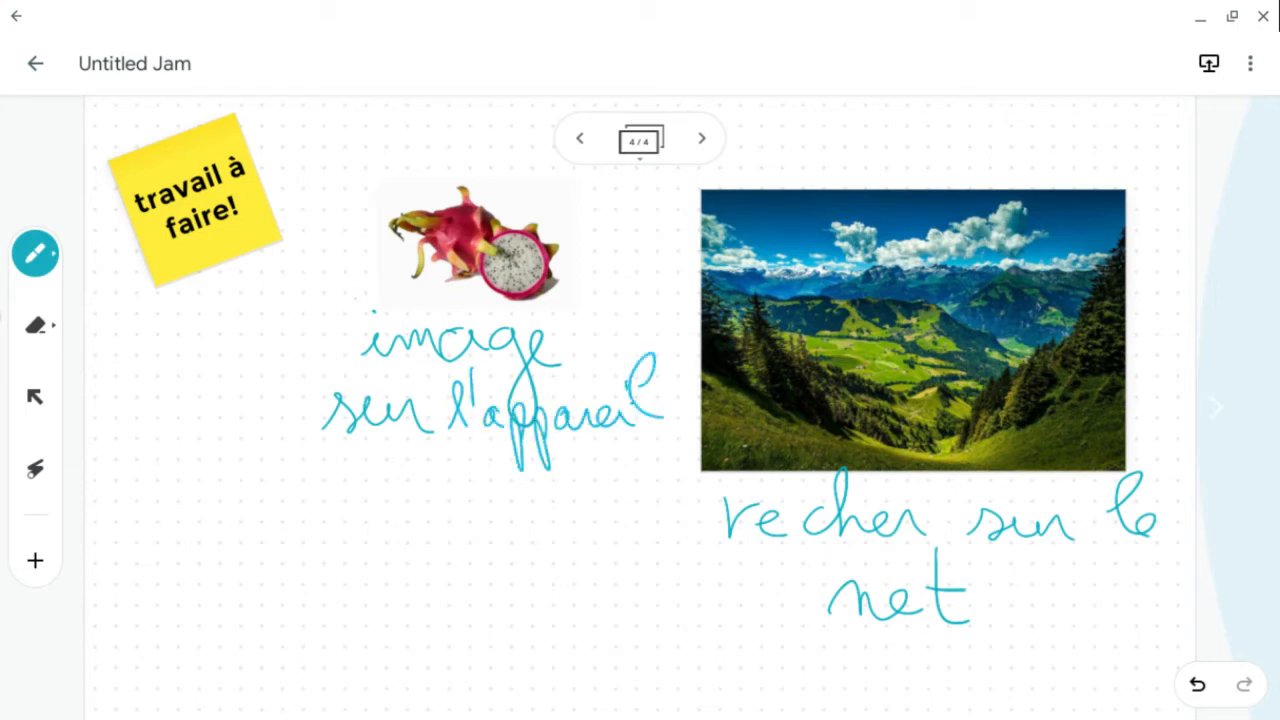
# - Insert a green check mark sticker onto the lower centre of the alpine picture
pyautogui.click(35, 560)
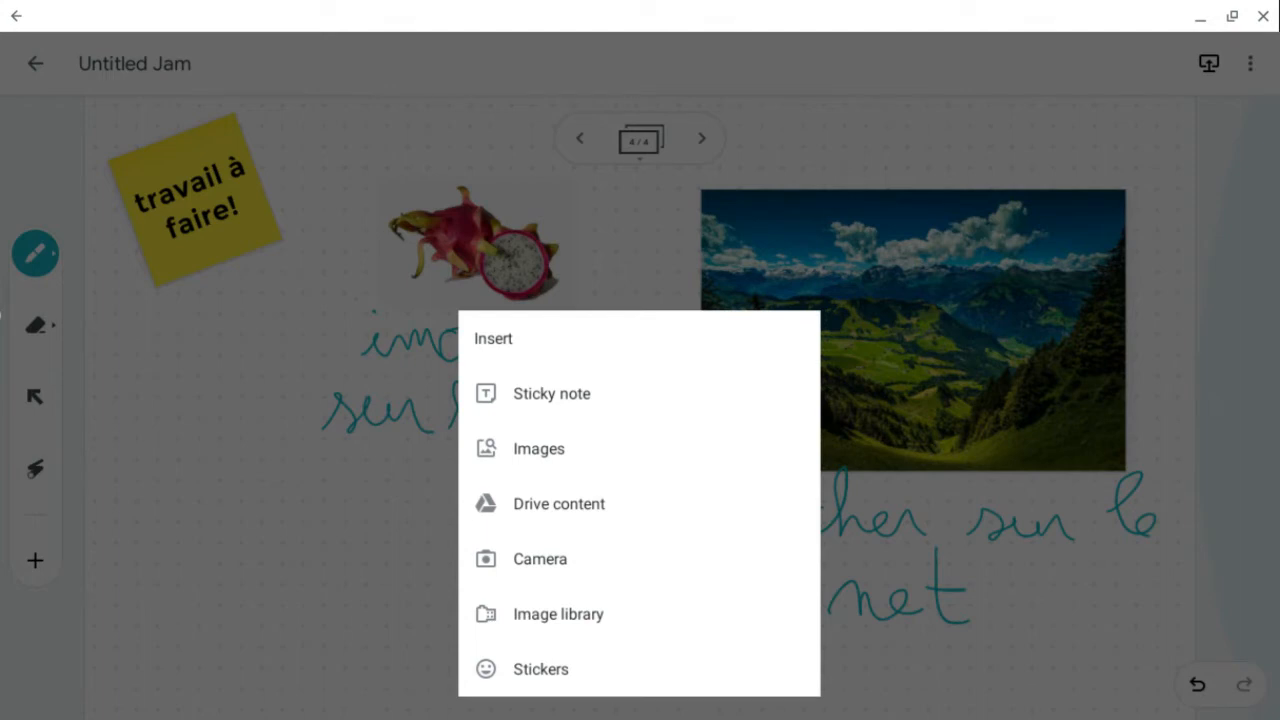
pyautogui.click(541, 669)
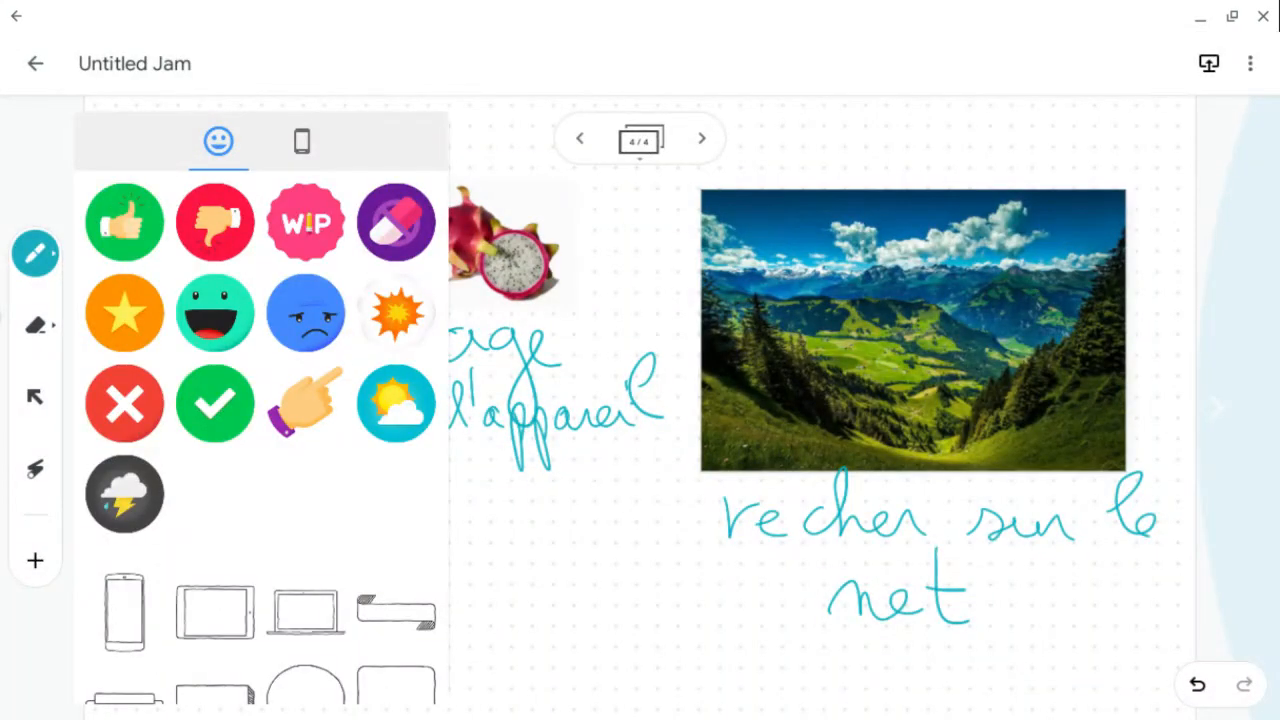
pyautogui.moveTo(215, 403); pyautogui.dragTo(941, 429)
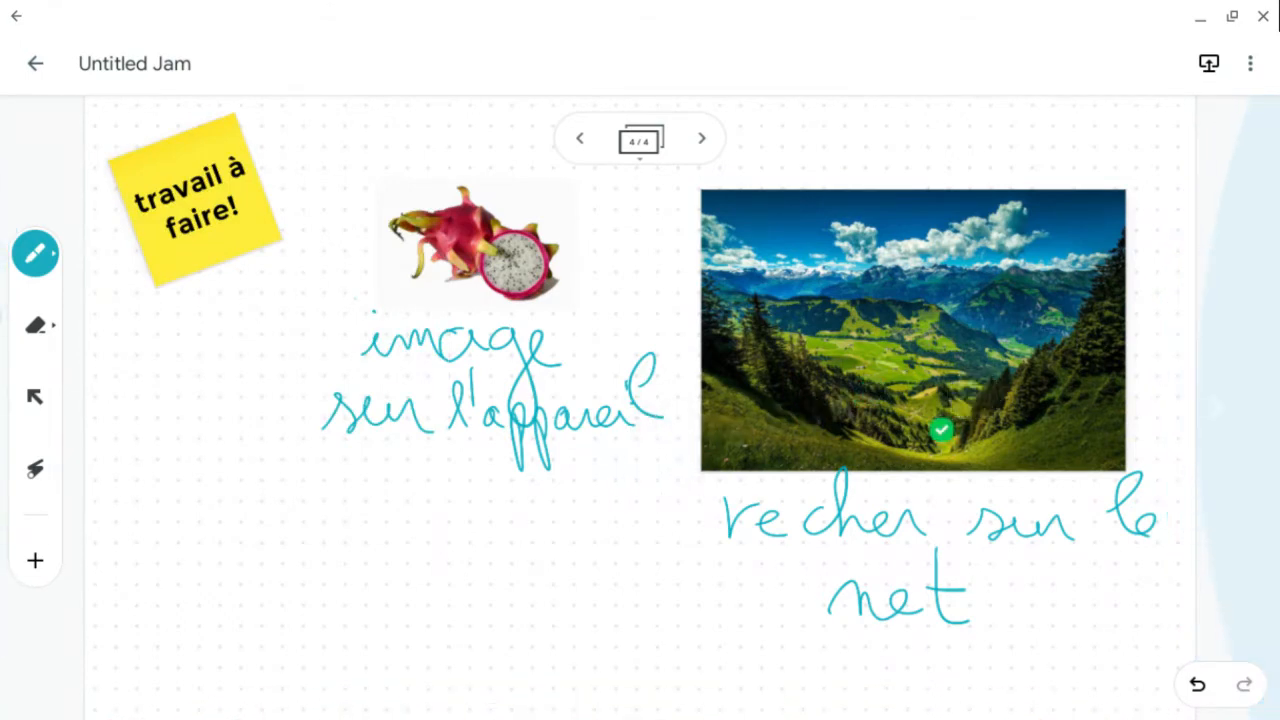
# - Add a red cross sticker beside the dragon fruit and a thumbs-down sticker below its handwritten caption
pyautogui.click(35, 560)
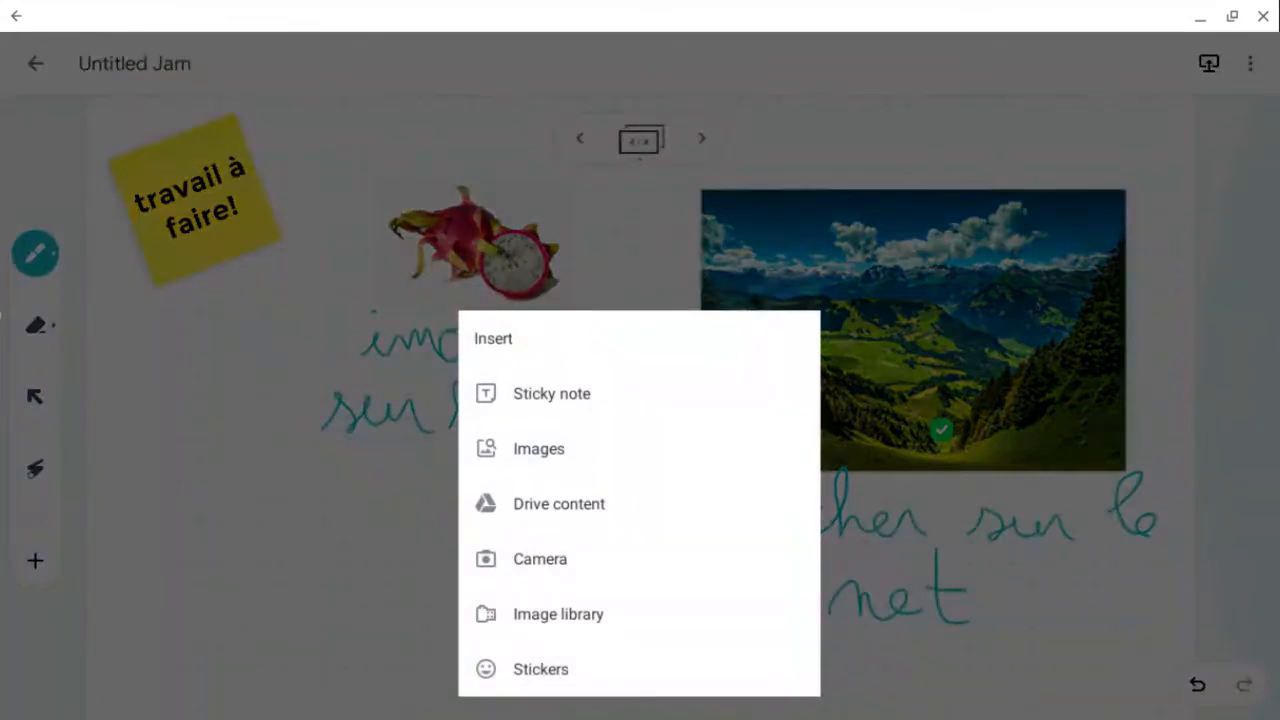
pyautogui.click(540, 668)
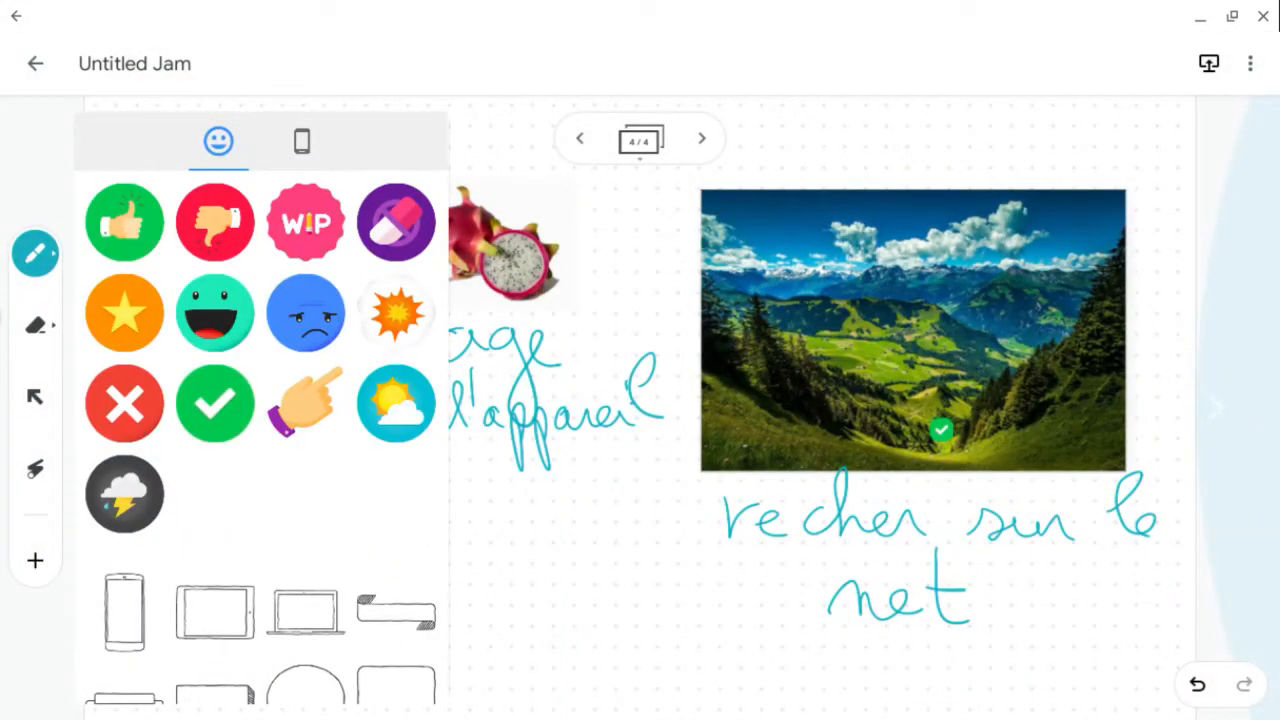
pyautogui.moveTo(124, 403); pyautogui.dragTo(615, 290)
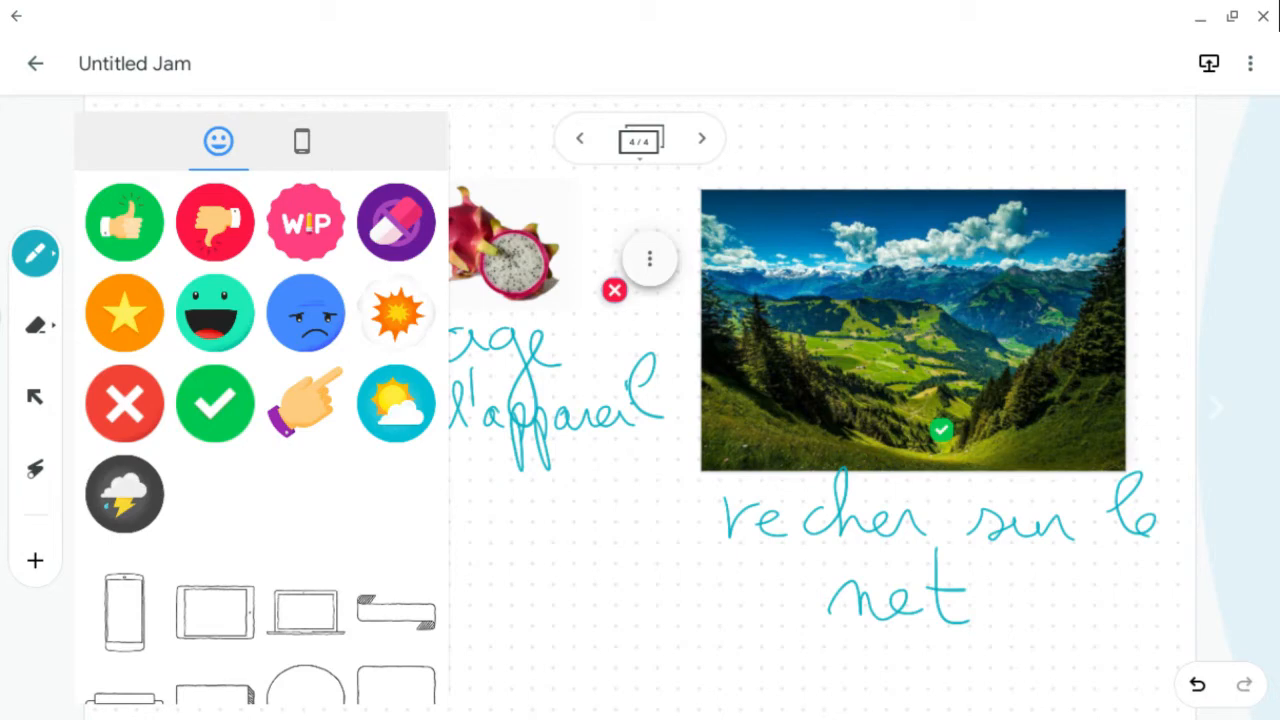
pyautogui.moveTo(215, 221); pyautogui.dragTo(593, 556)
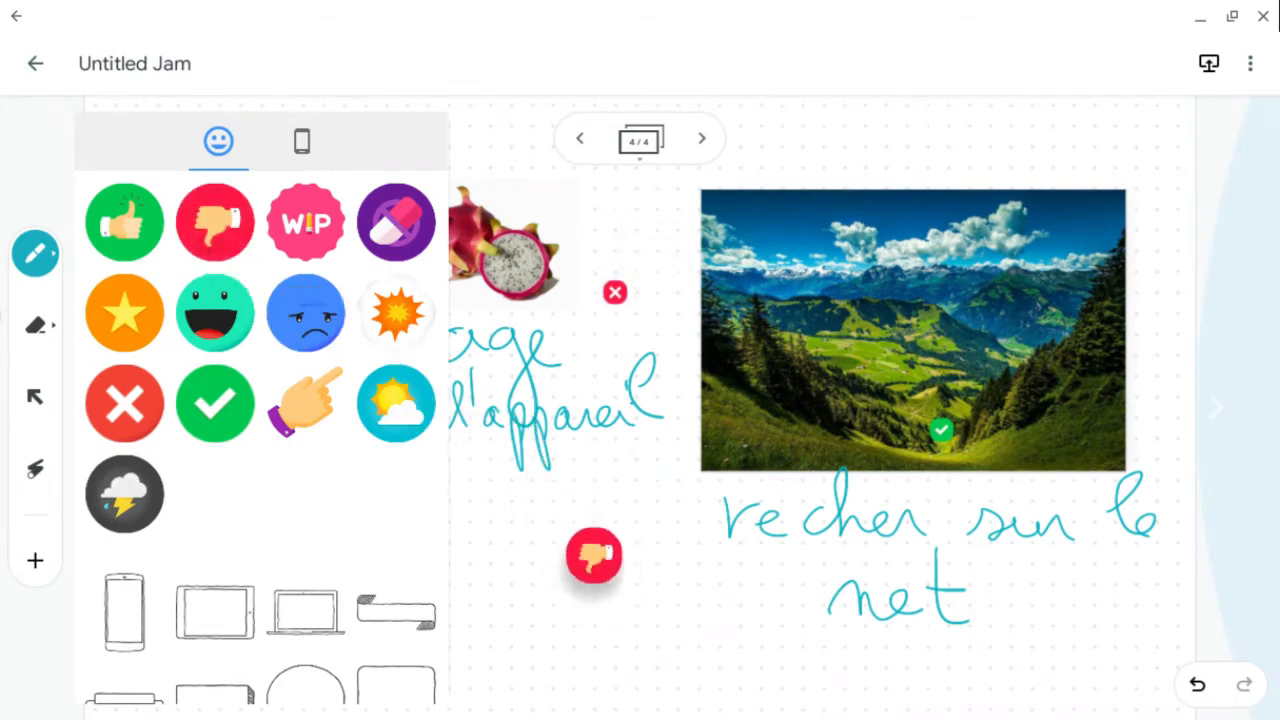
pyautogui.click(629, 518)
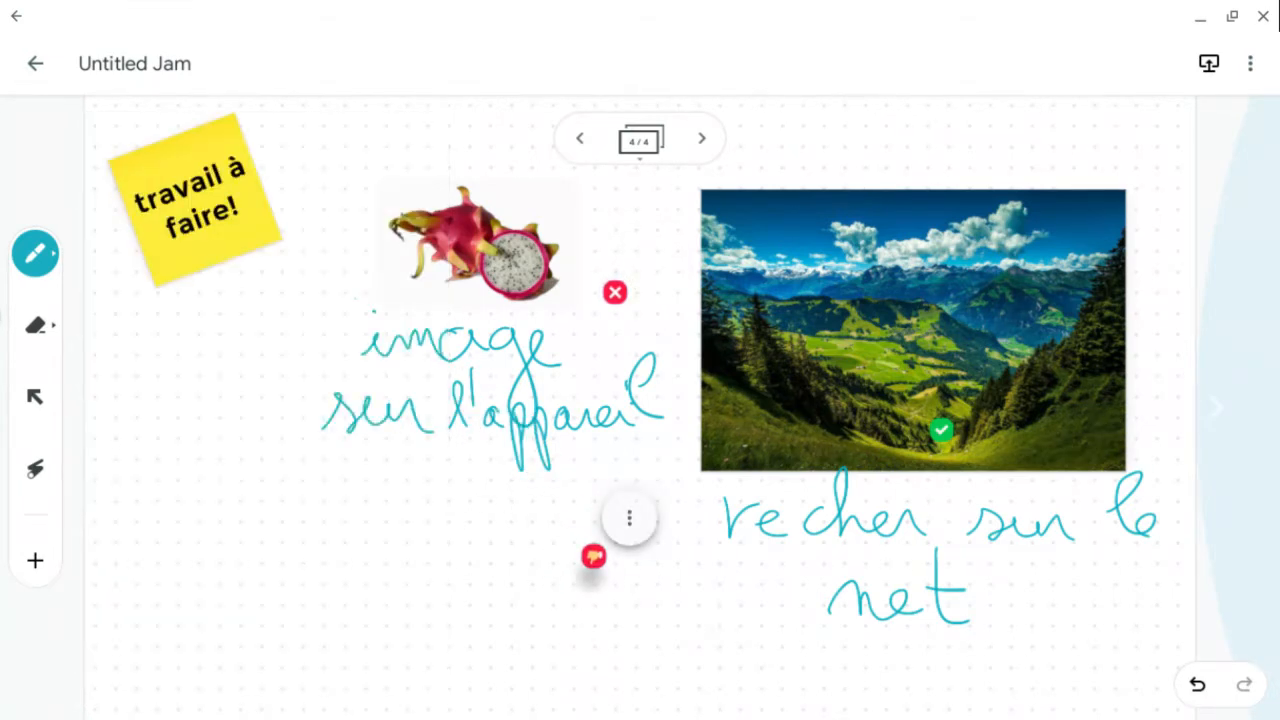
# - Duplicate the thumbs-down sticker and enlarge the copy below the handwritten caption
pyautogui.click(629, 518)
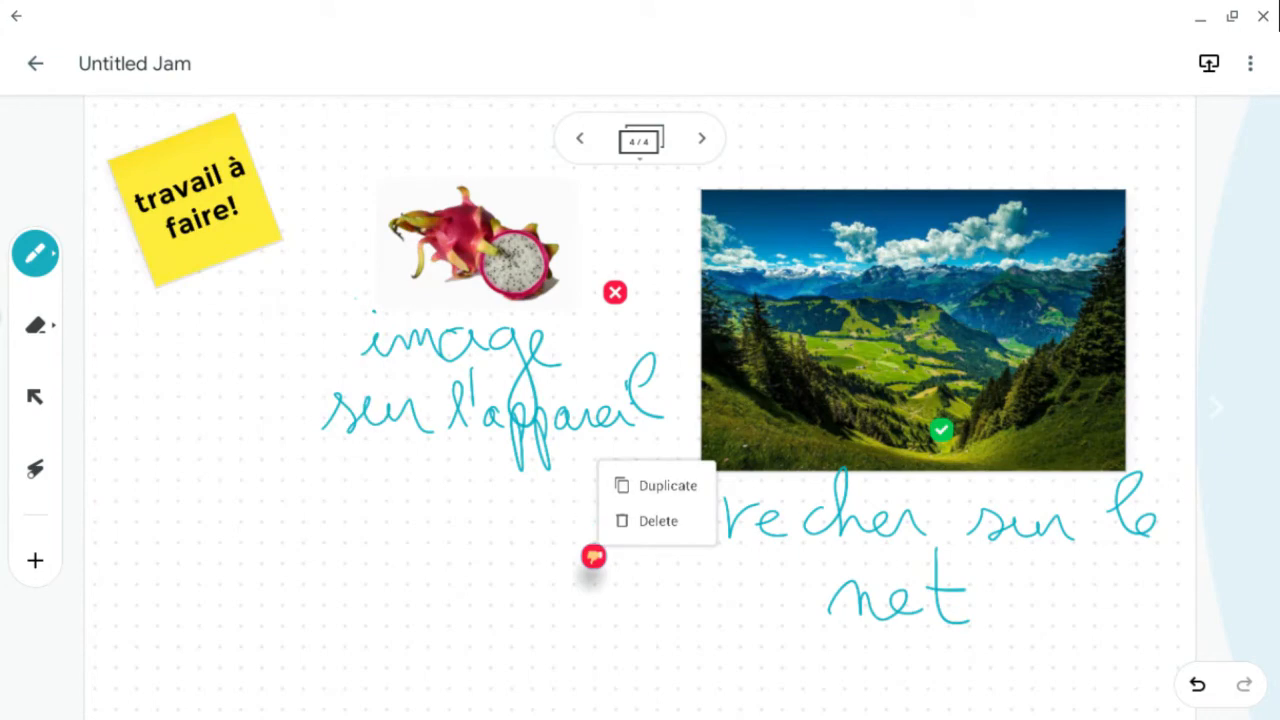
pyautogui.click(667, 485)
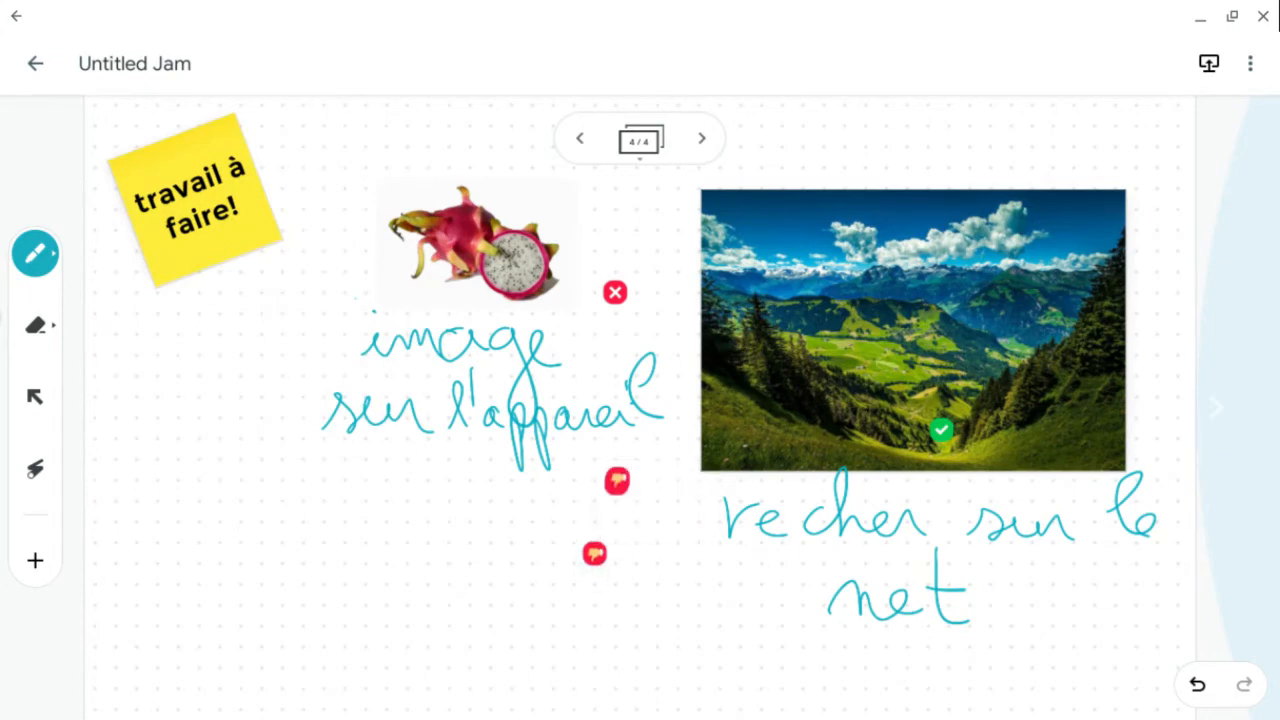
pyautogui.scroll(8, 570, 591)
pyautogui.click(653, 442)
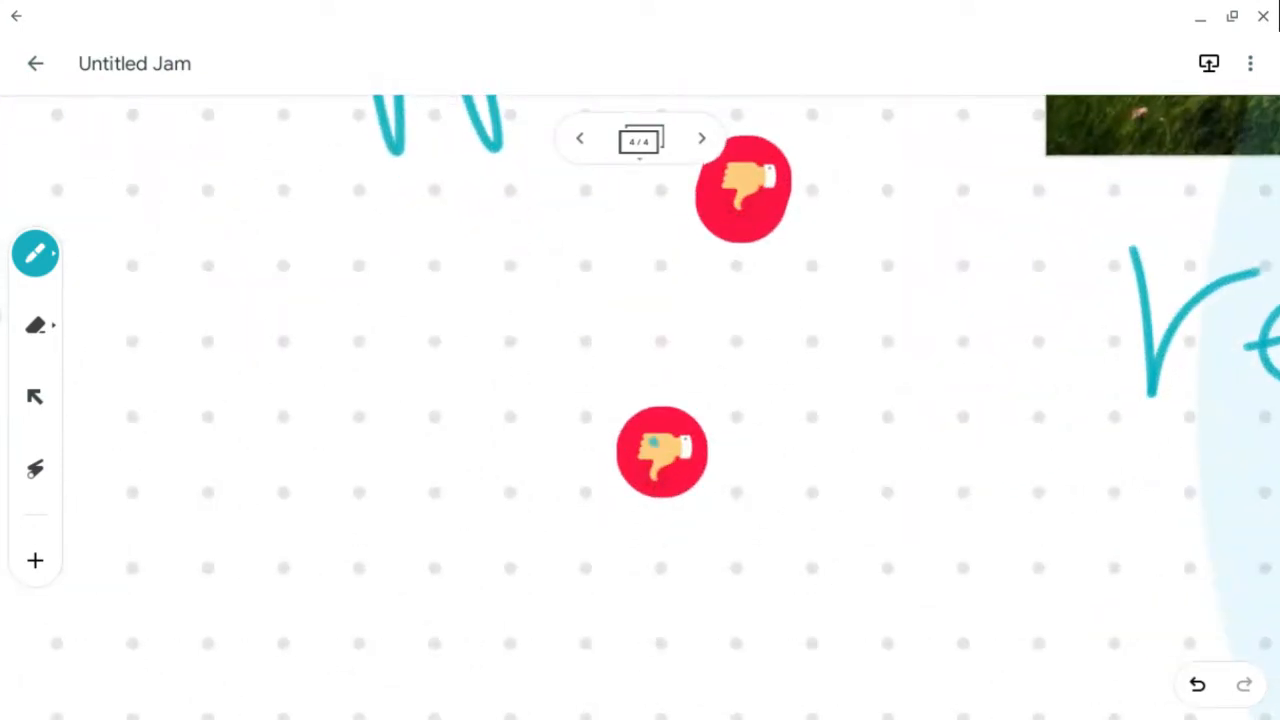
pyautogui.click(35, 397)
pyautogui.click(661, 452)
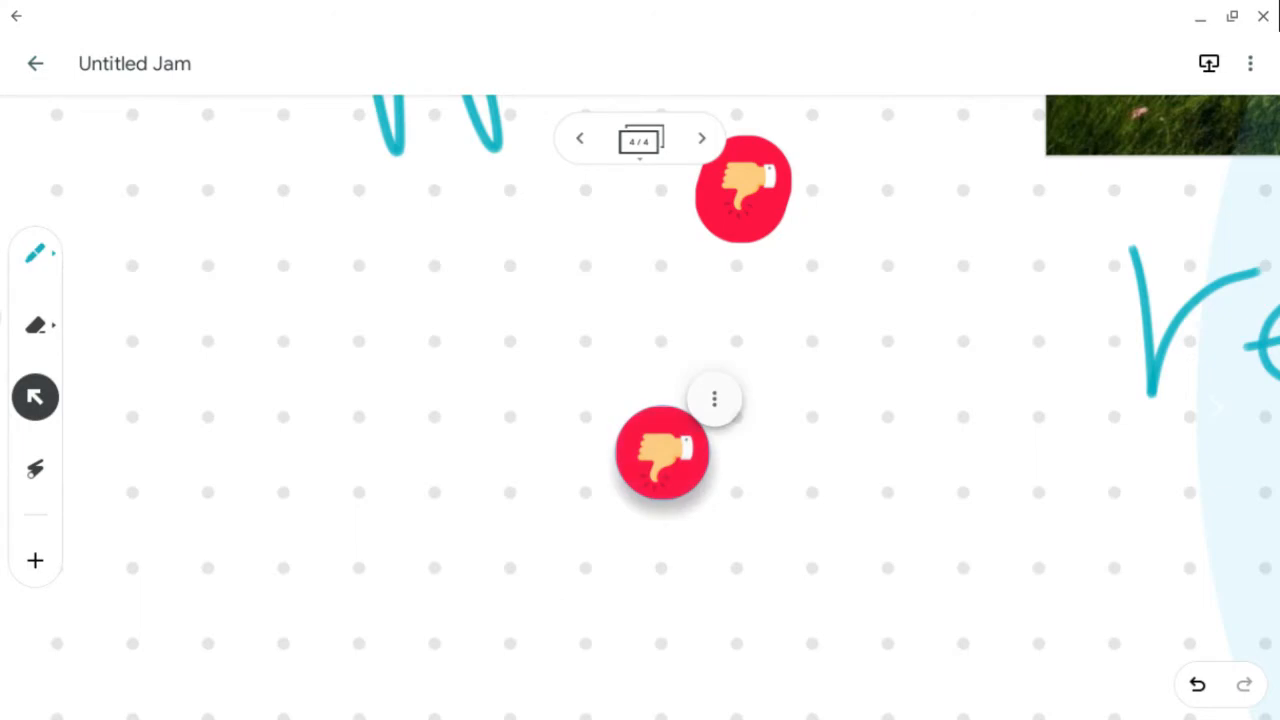
pyautogui.moveTo(662, 453); pyautogui.dragTo(594, 471)
pyautogui.scroll(-10, 746, 236)
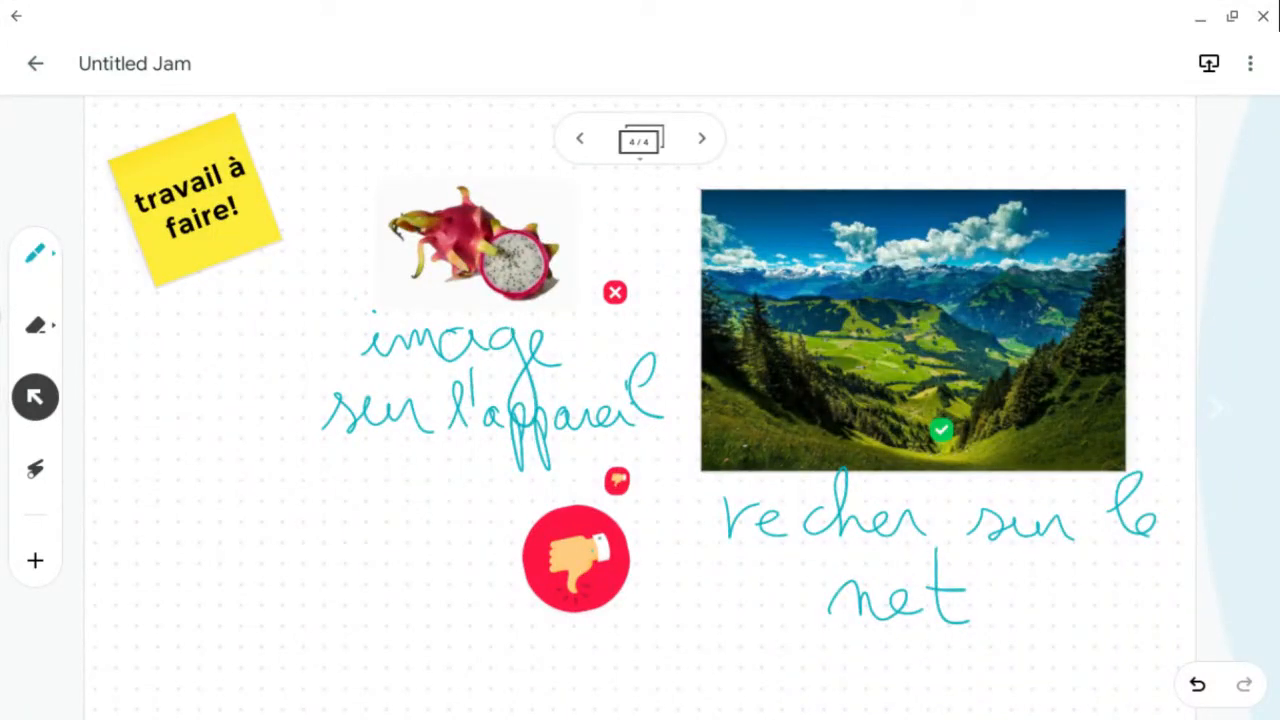
# - Add a new frame and insert the PDF fiche-decrire-oeuvre-picturale from the Drive folder Exemples_videos
pyautogui.click(701, 139)
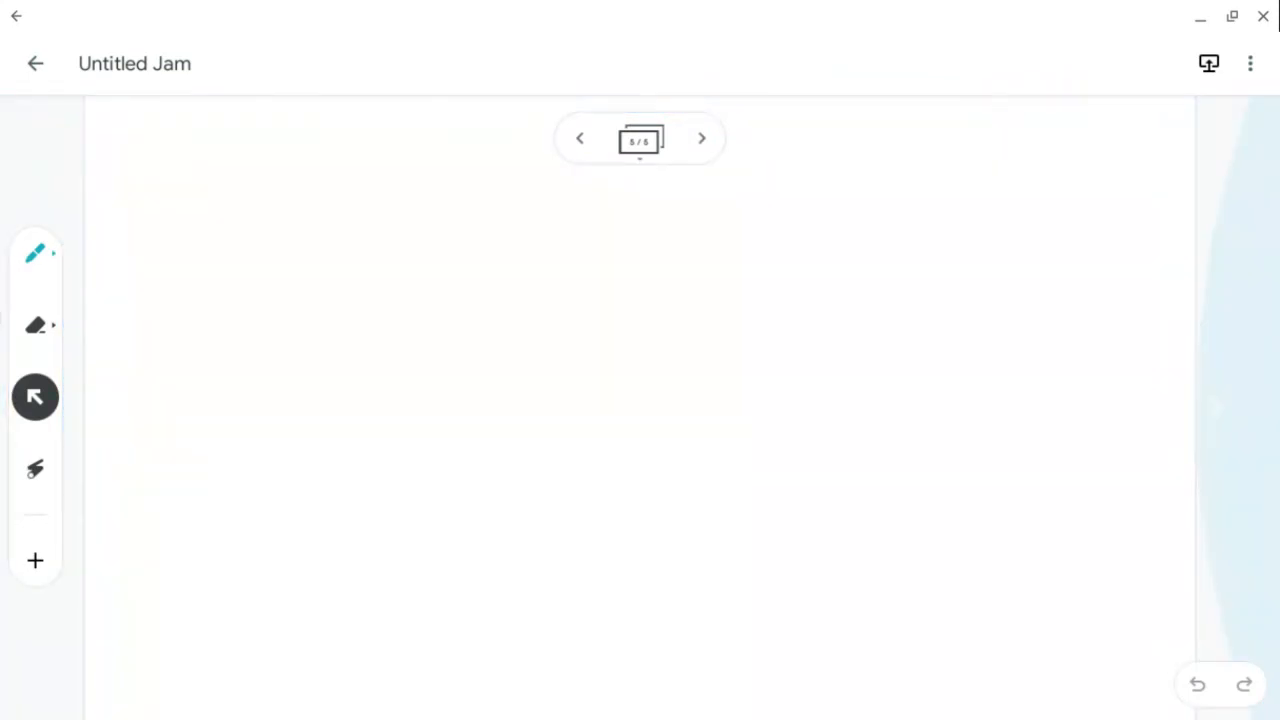
pyautogui.click(35, 560)
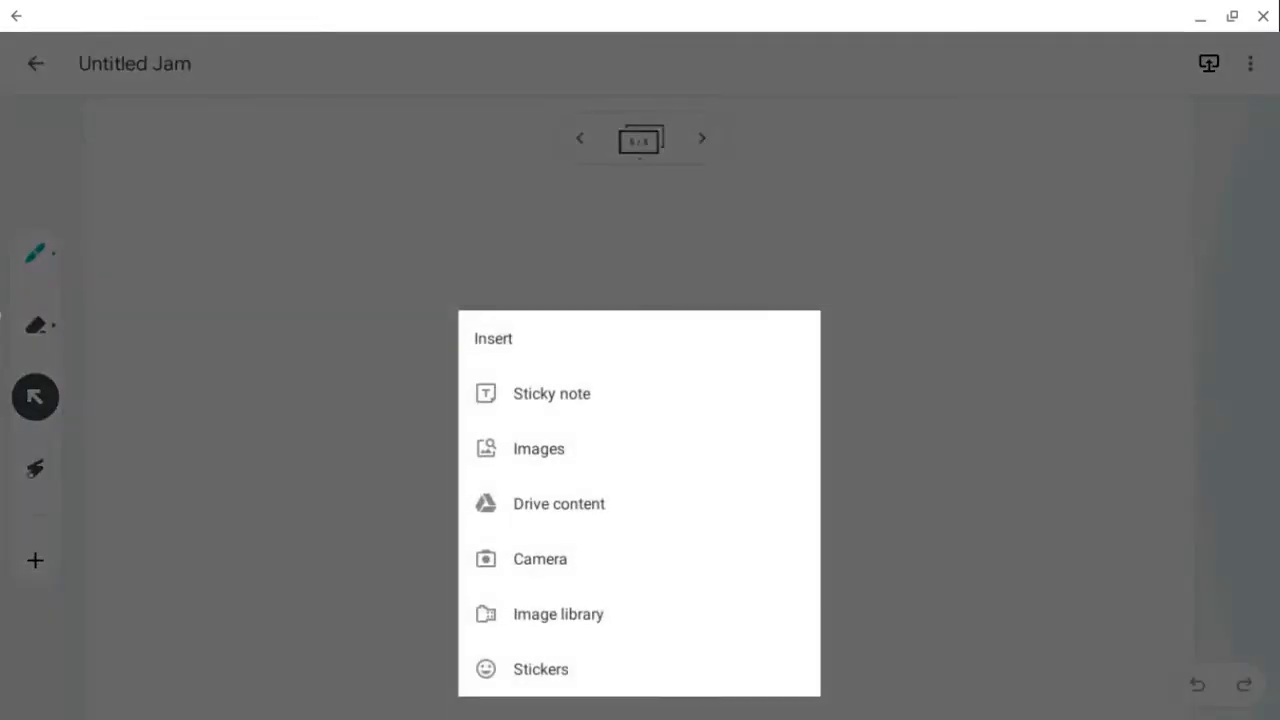
pyautogui.click(551, 394)
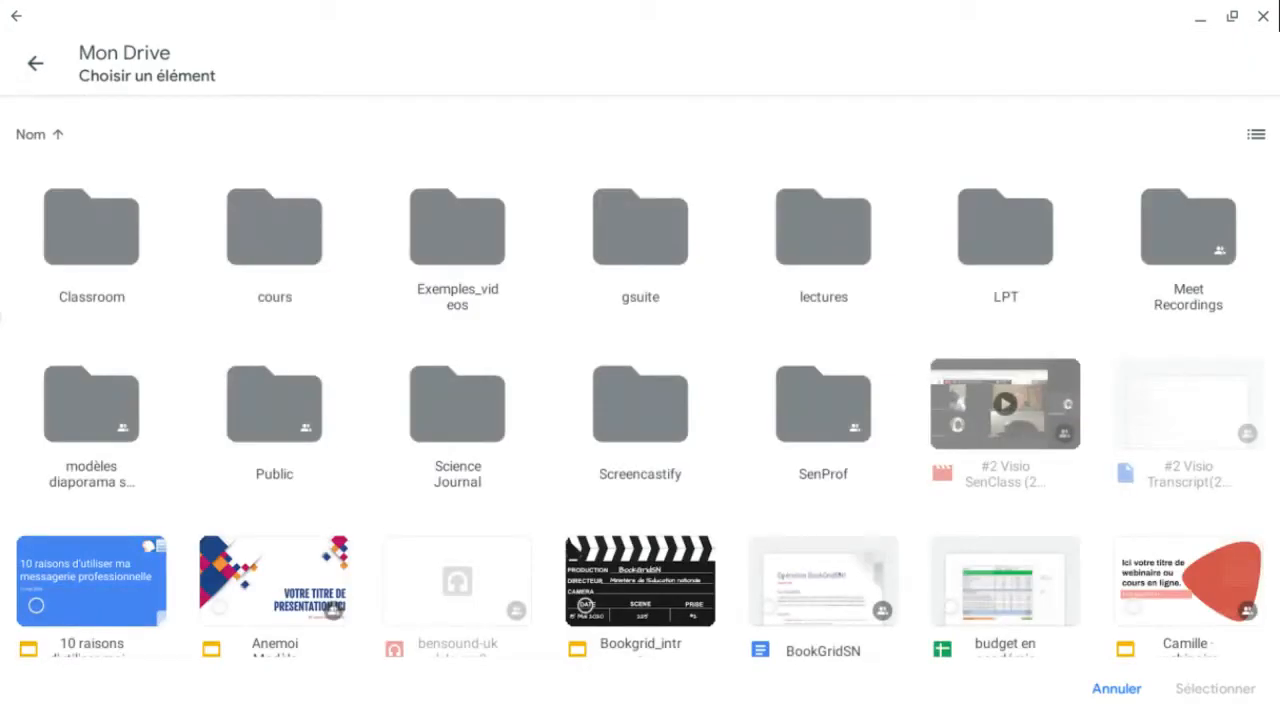
pyautogui.click(457, 240)
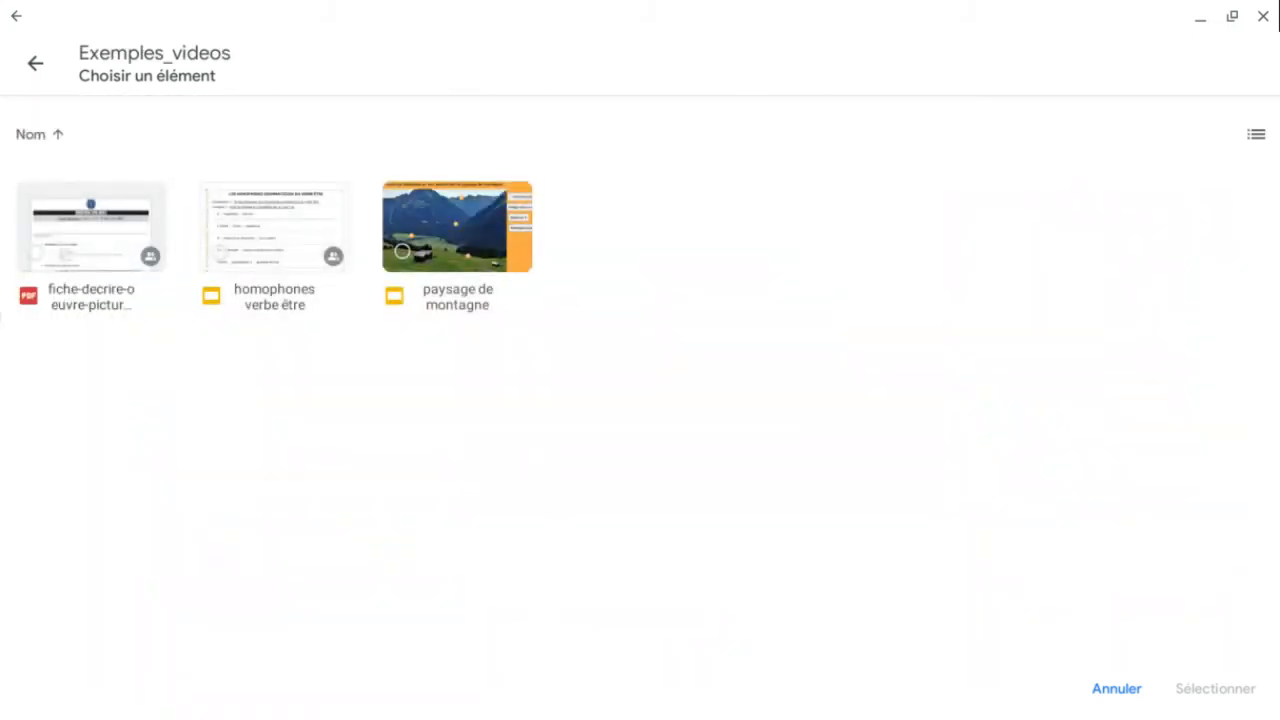
pyautogui.click(91, 240)
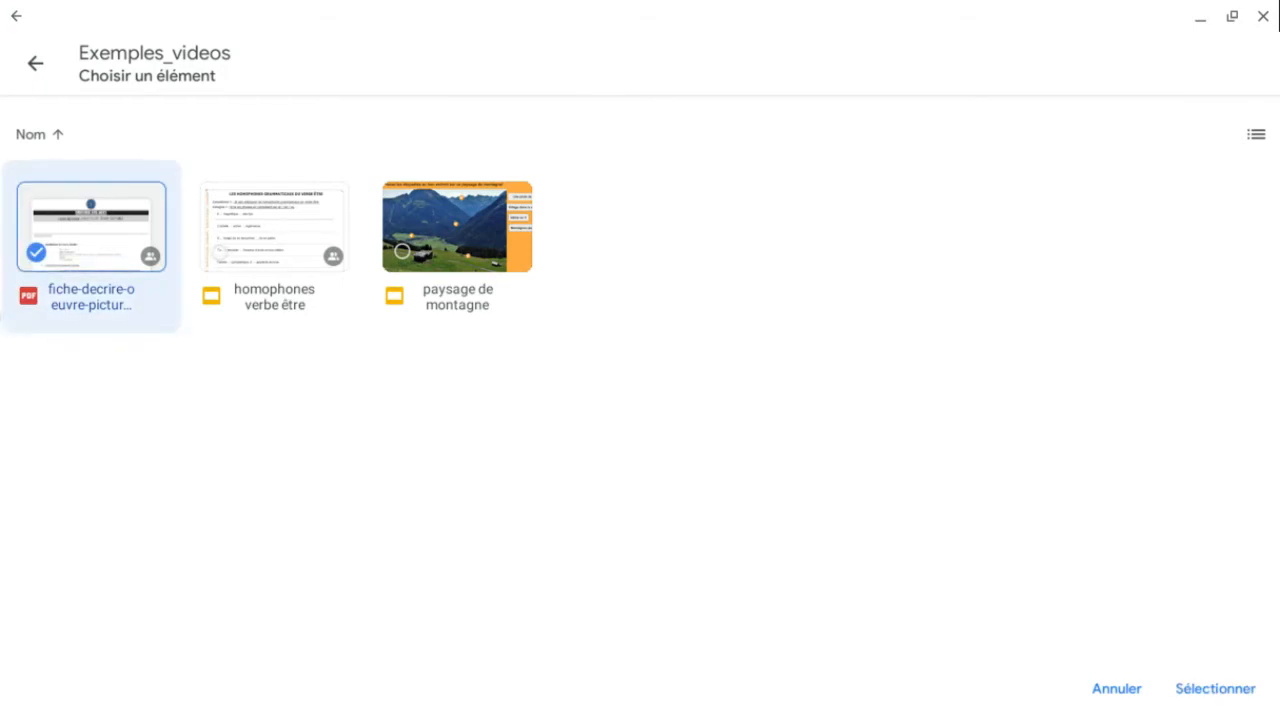
pyautogui.click(1215, 689)
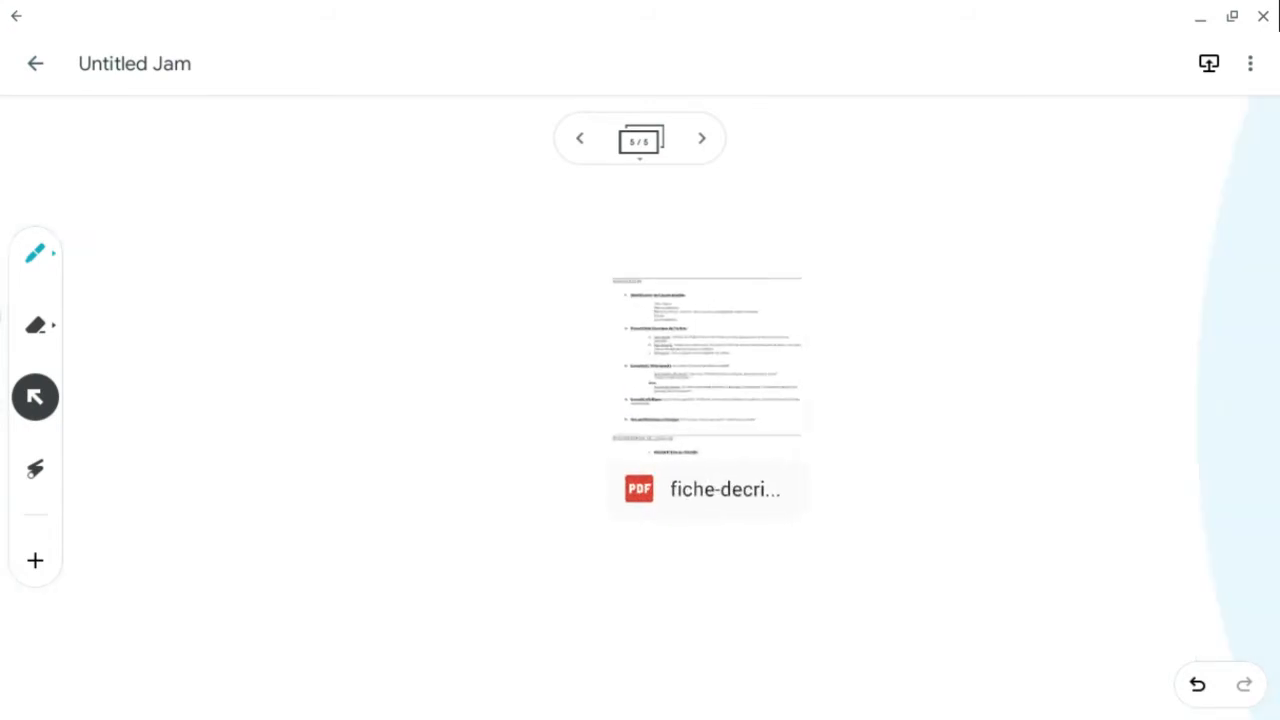
# - Expand the PDF, place its first page on the left of the frame, and delete the original PDF card
pyautogui.click(745, 405)
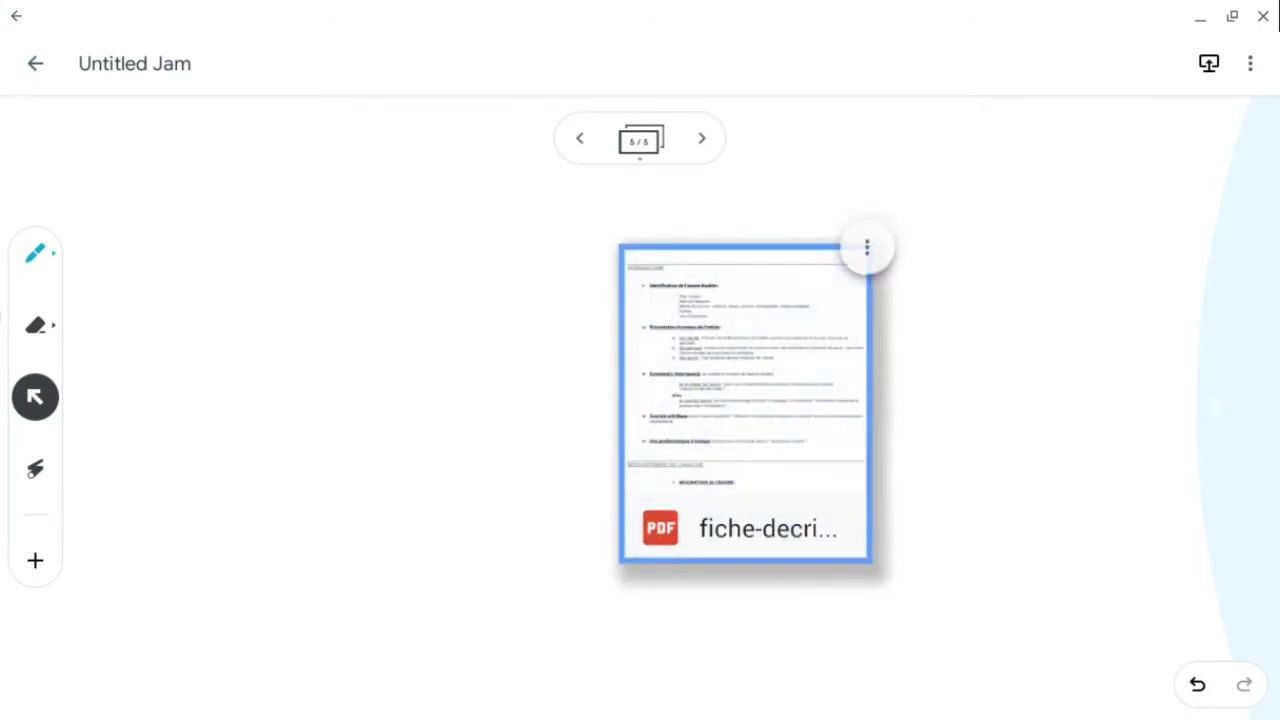
pyautogui.click(866, 247)
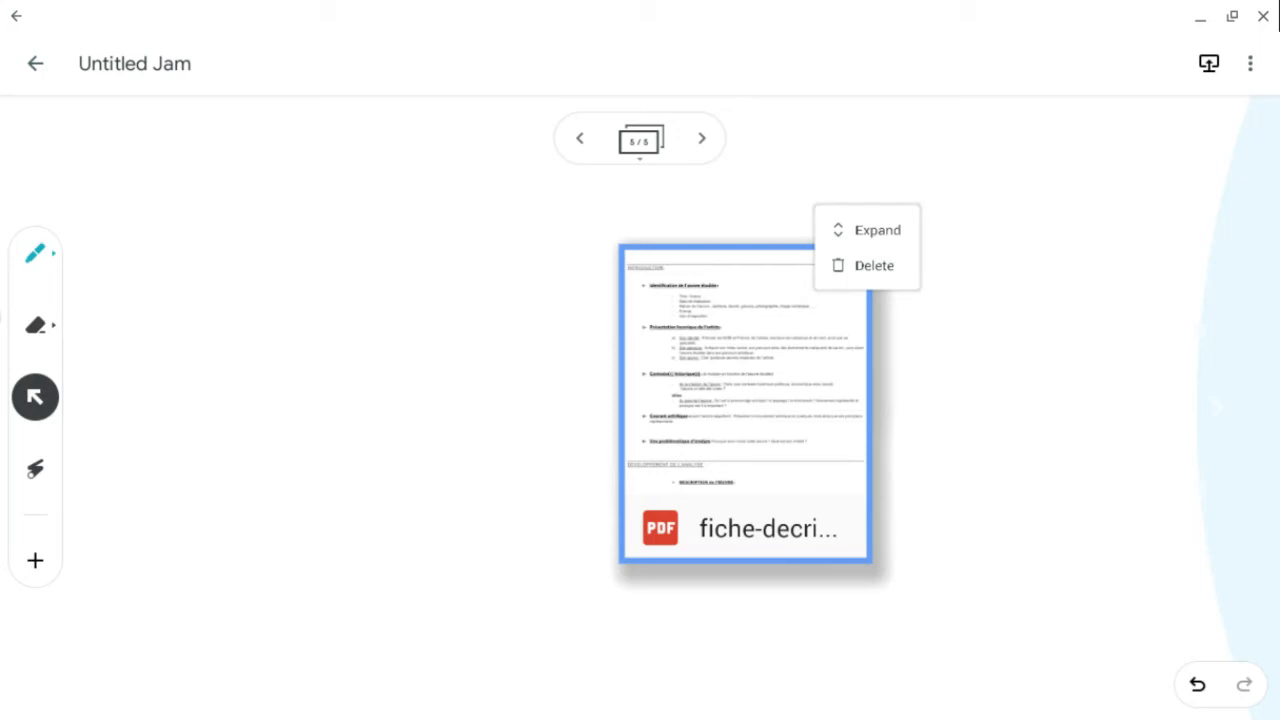
pyautogui.click(877, 230)
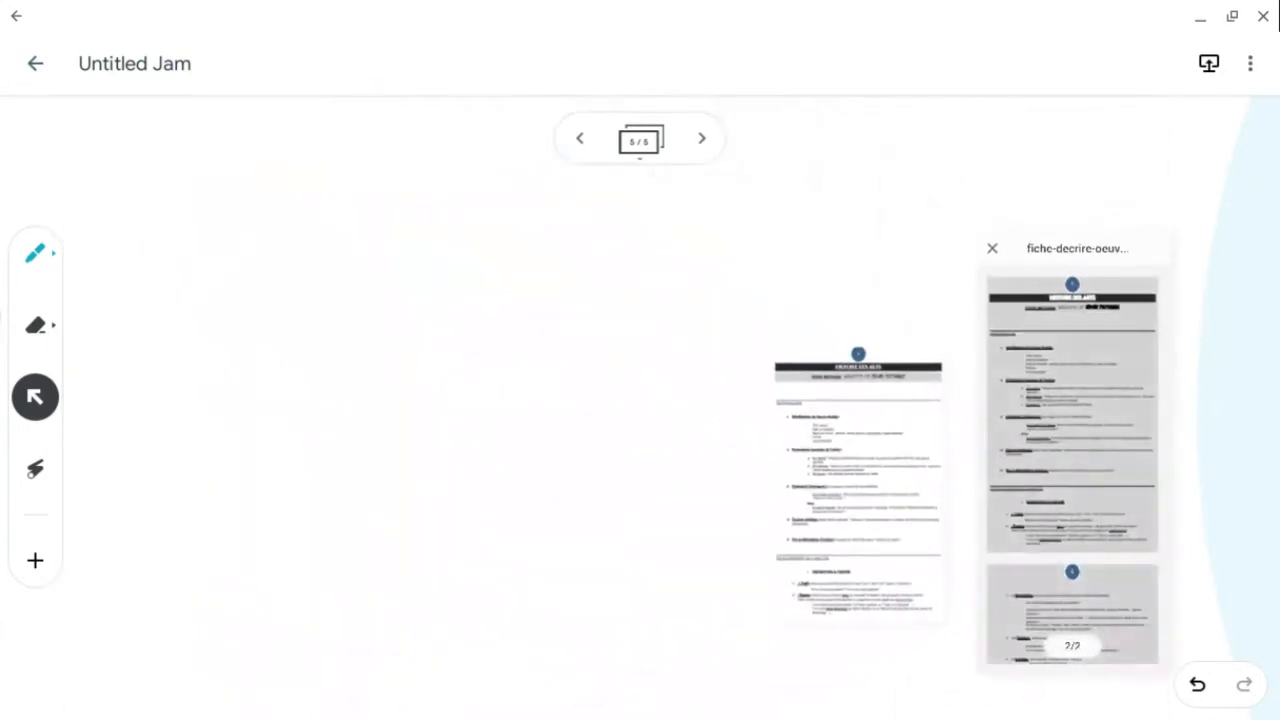
pyautogui.moveTo(858, 484); pyautogui.dragTo(304, 367)
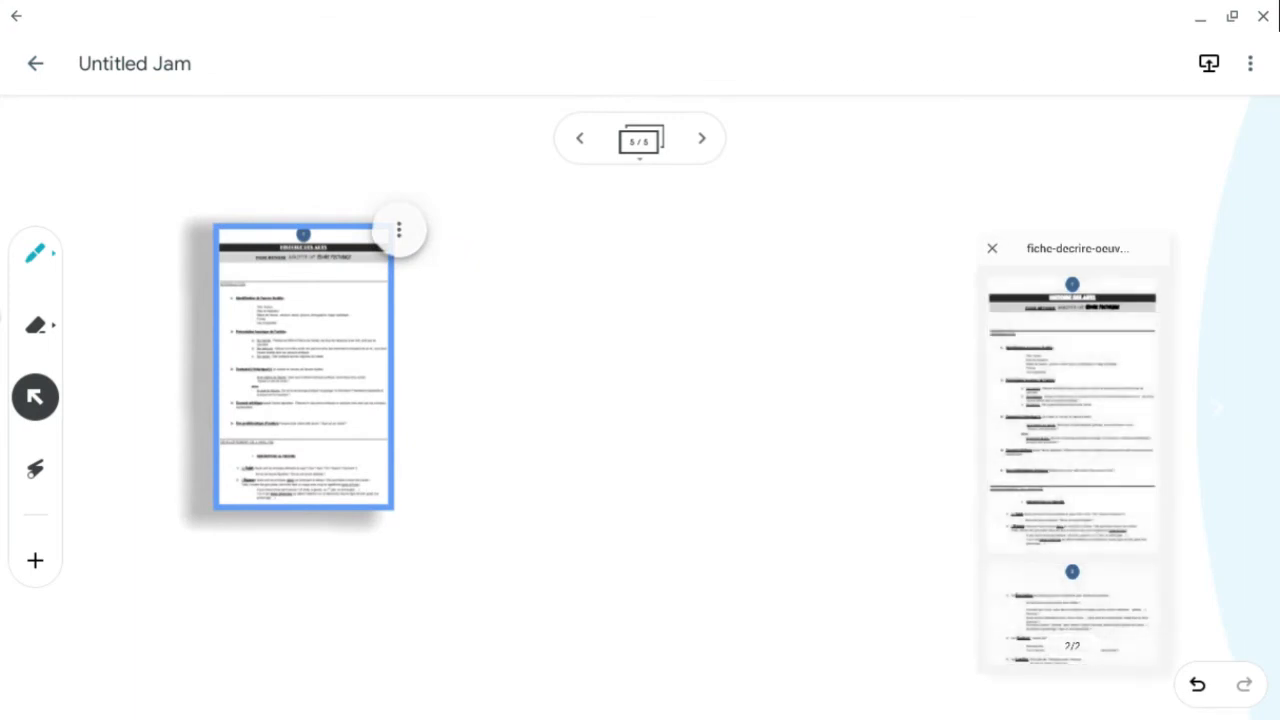
pyautogui.click(992, 248)
pyautogui.click(1069, 390)
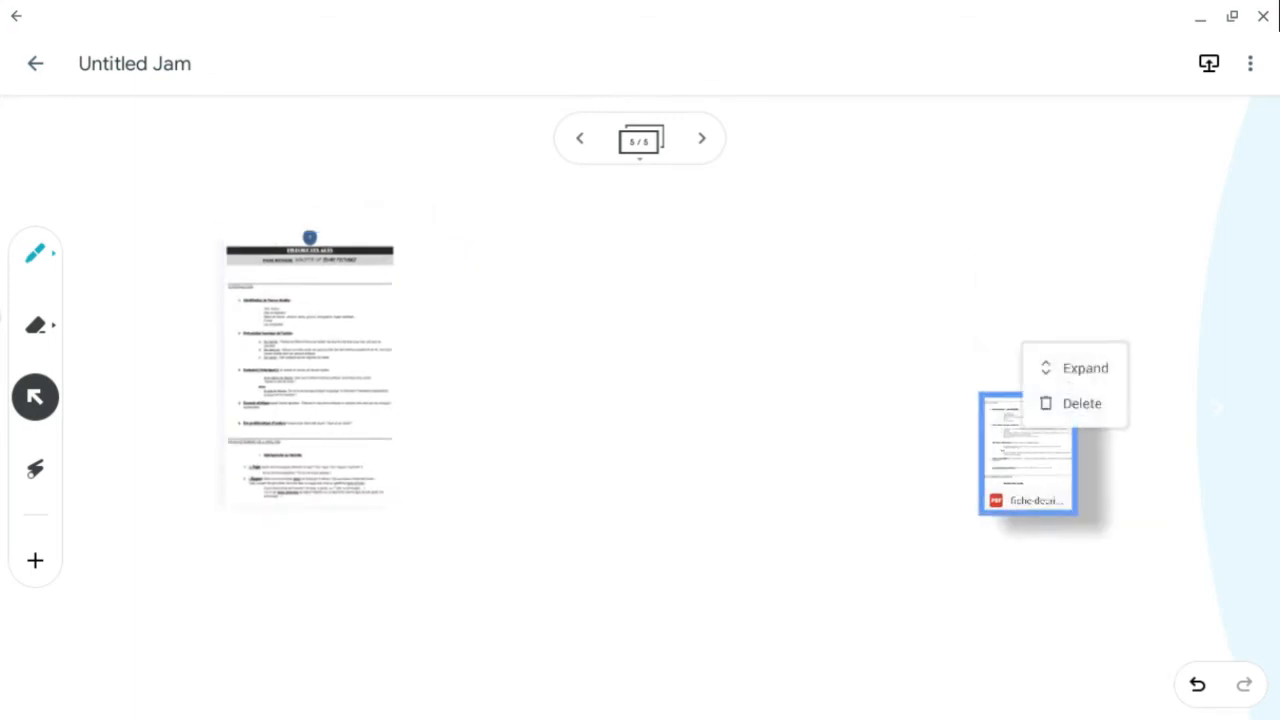
pyautogui.click(1078, 403)
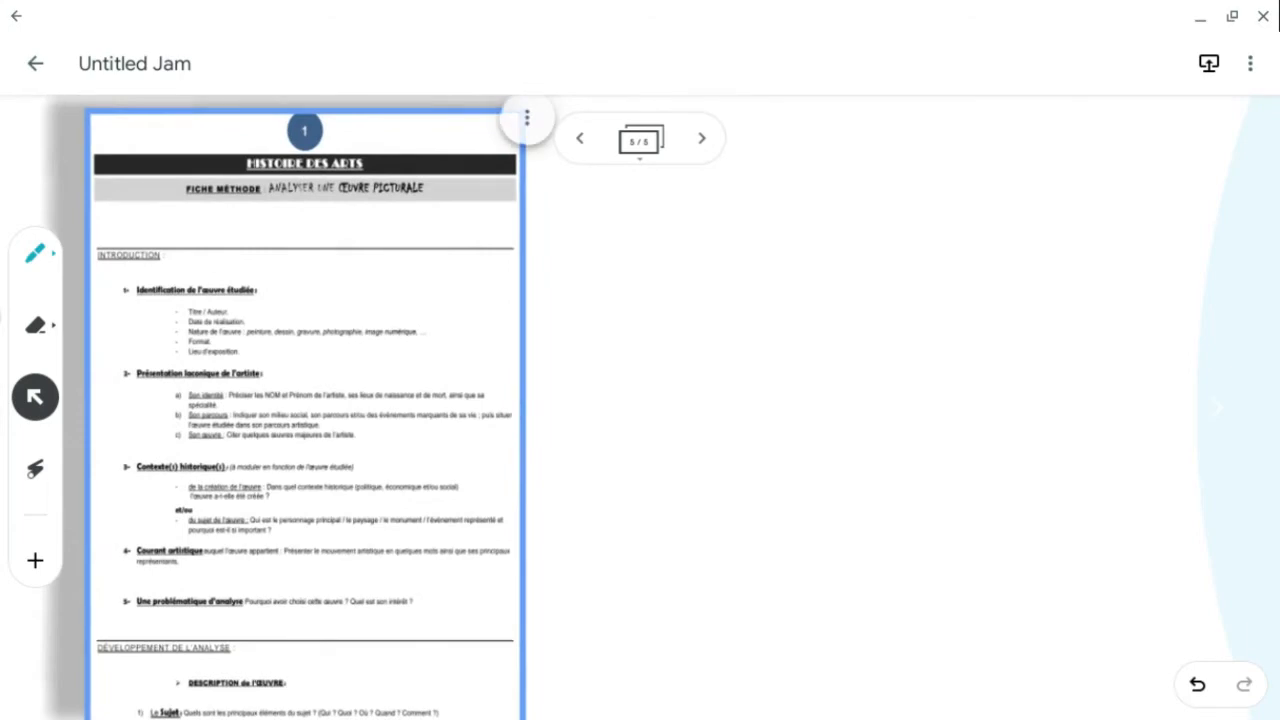
# - Insert the file homophones verbe être from the Drive folder Exemples_videos into the frame
pyautogui.click(35, 560)
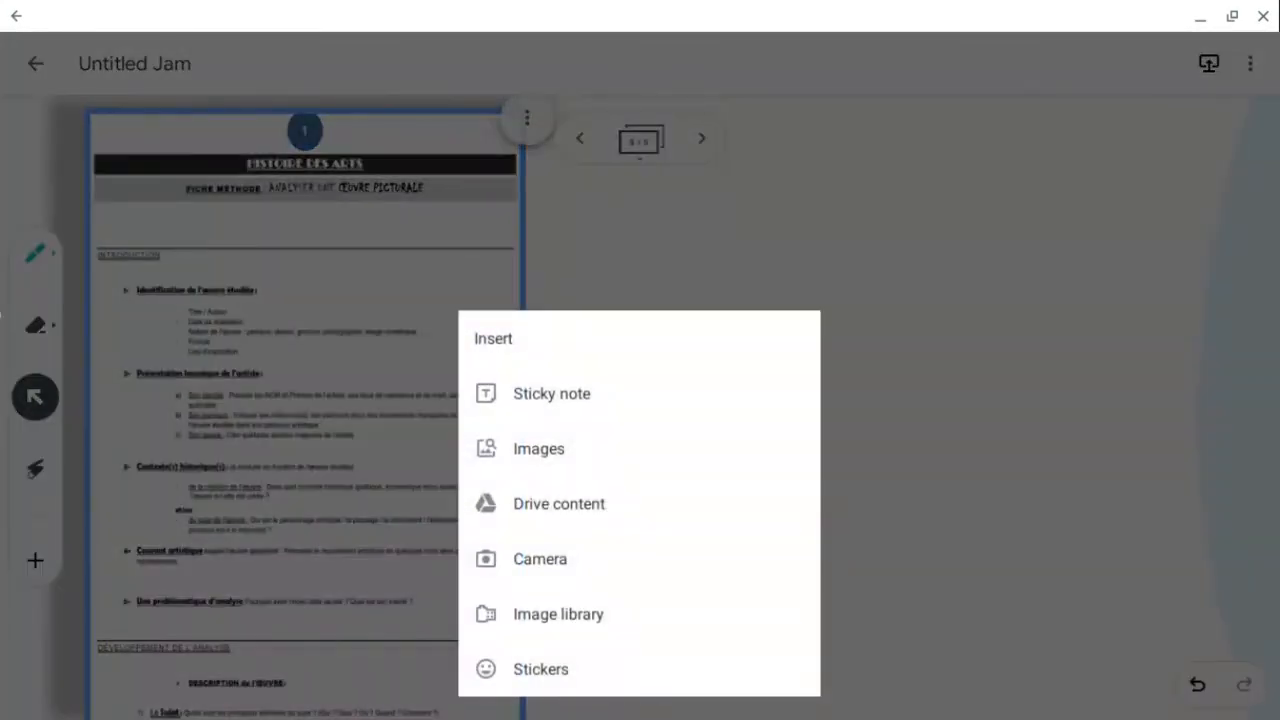
pyautogui.click(559, 503)
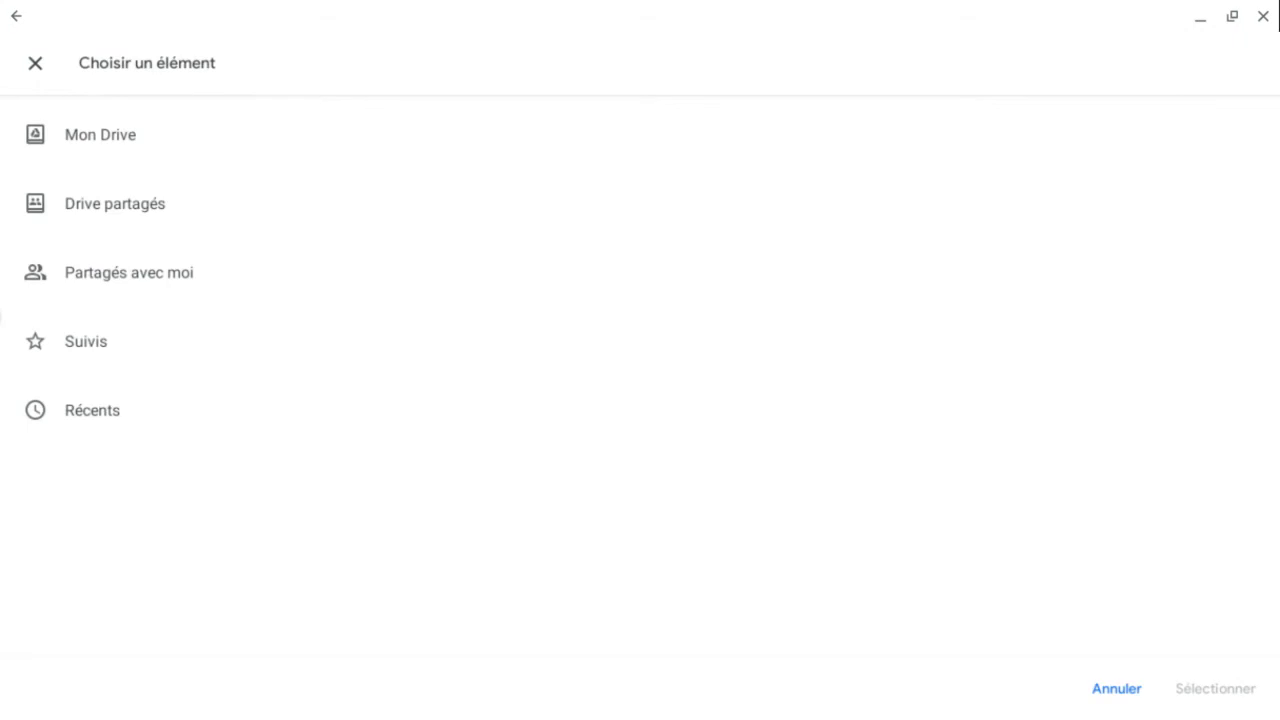
pyautogui.click(100, 135)
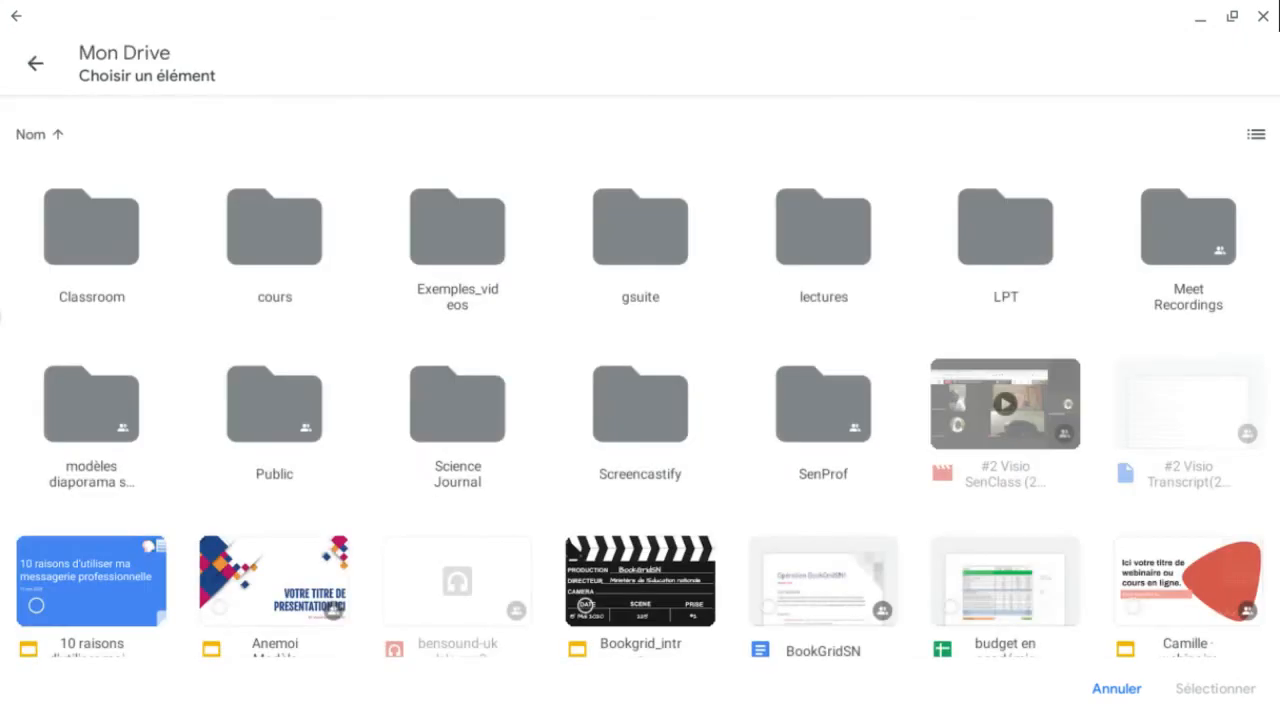
pyautogui.click(457, 228)
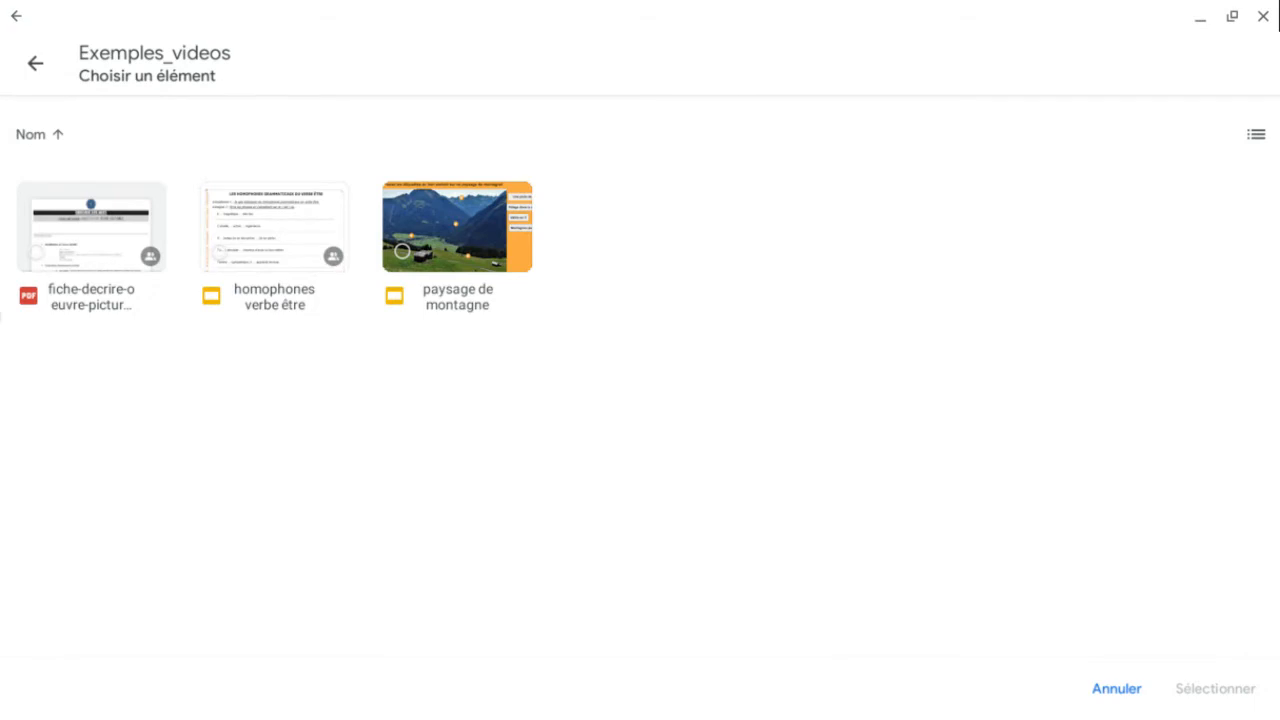
pyautogui.click(274, 228)
pyautogui.click(1215, 688)
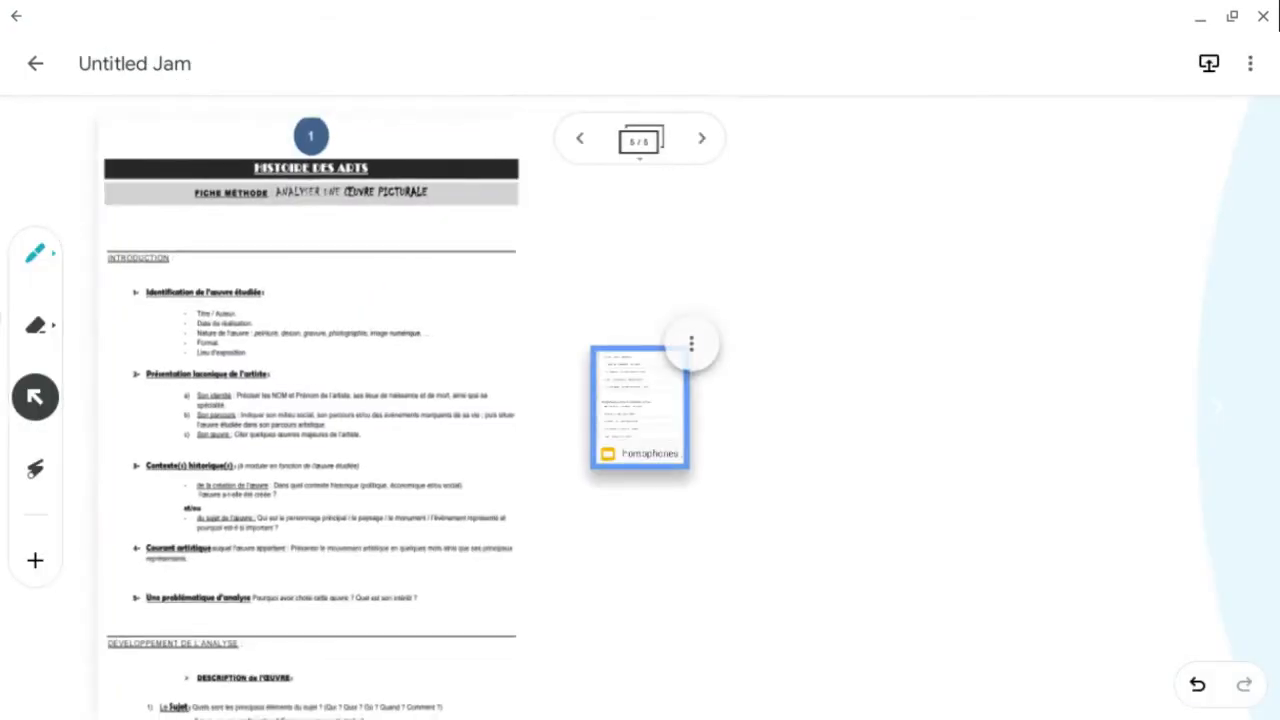
# - Expand the homophones file, place its first page on the right of the frame, and delete the file card
pyautogui.click(691, 344)
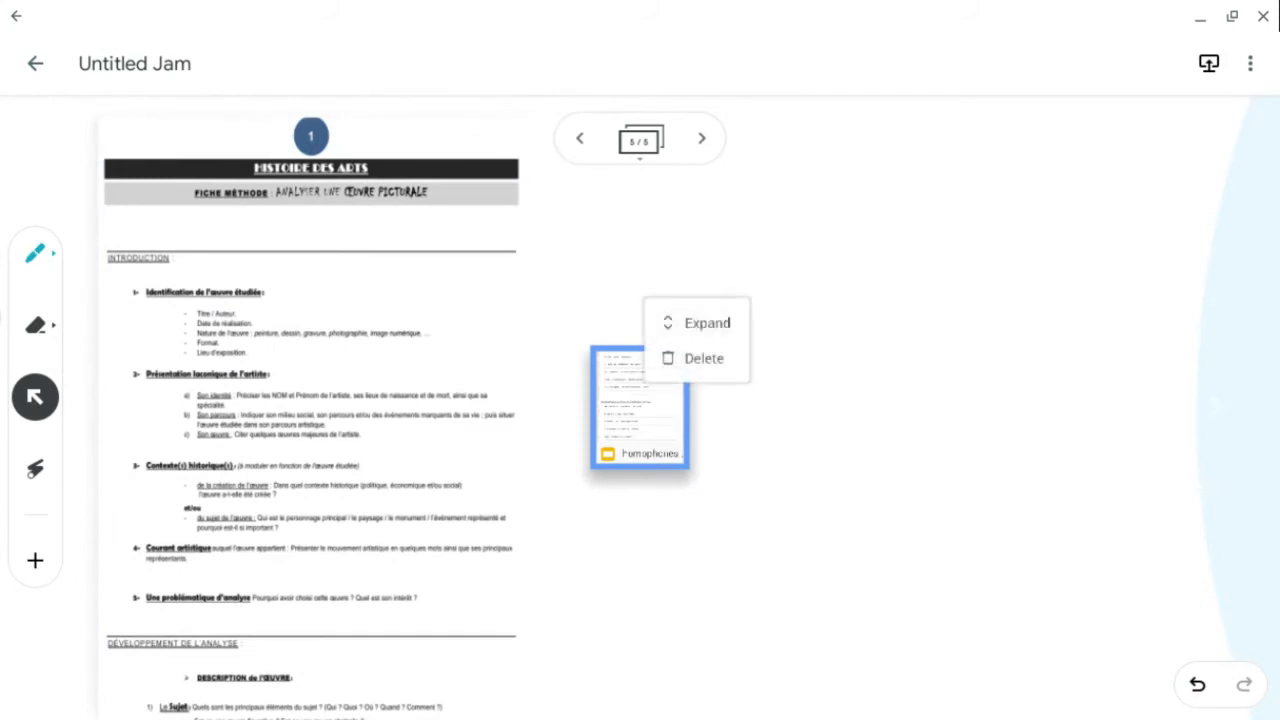
pyautogui.click(707, 322)
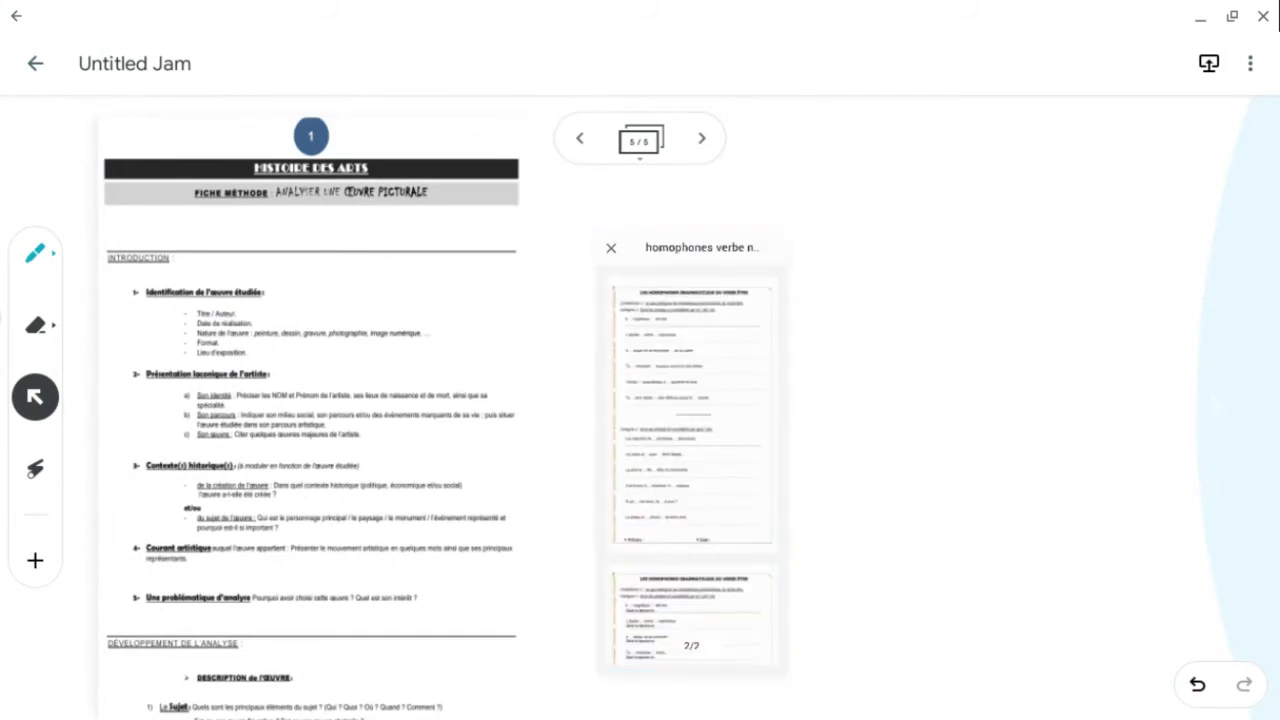
pyautogui.moveTo(692, 415); pyautogui.dragTo(1043, 377)
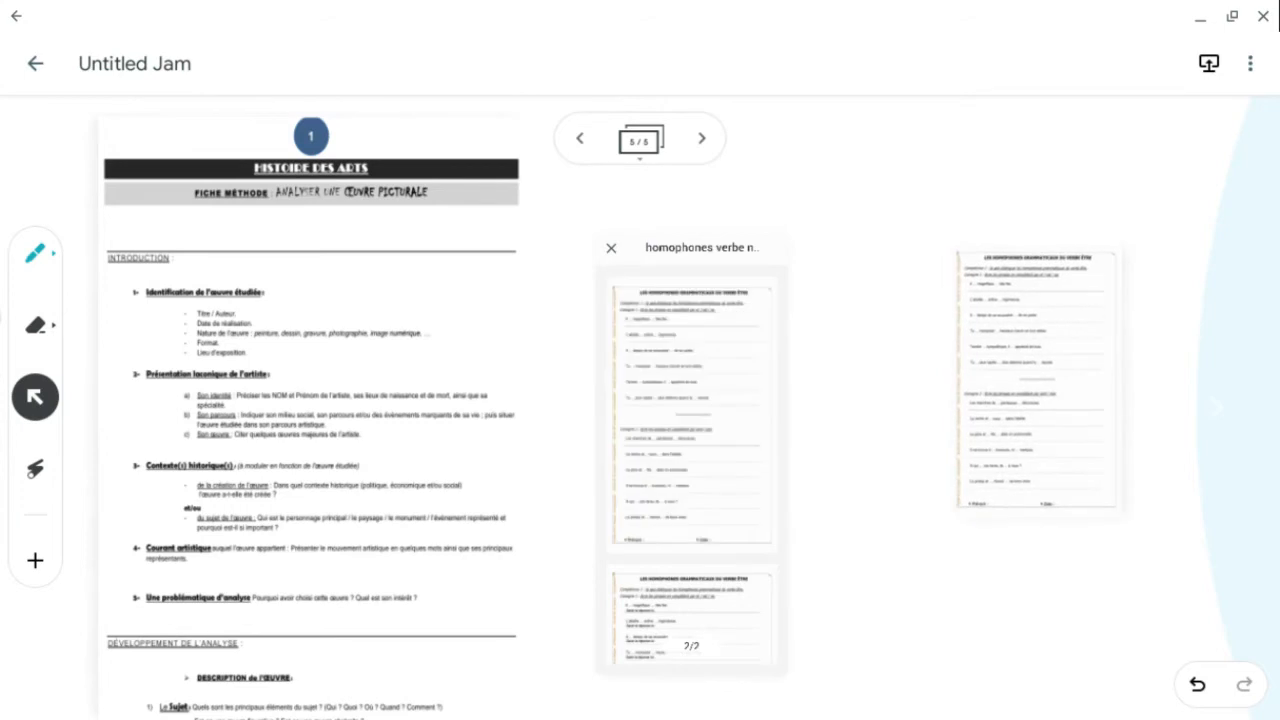
pyautogui.click(1043, 378)
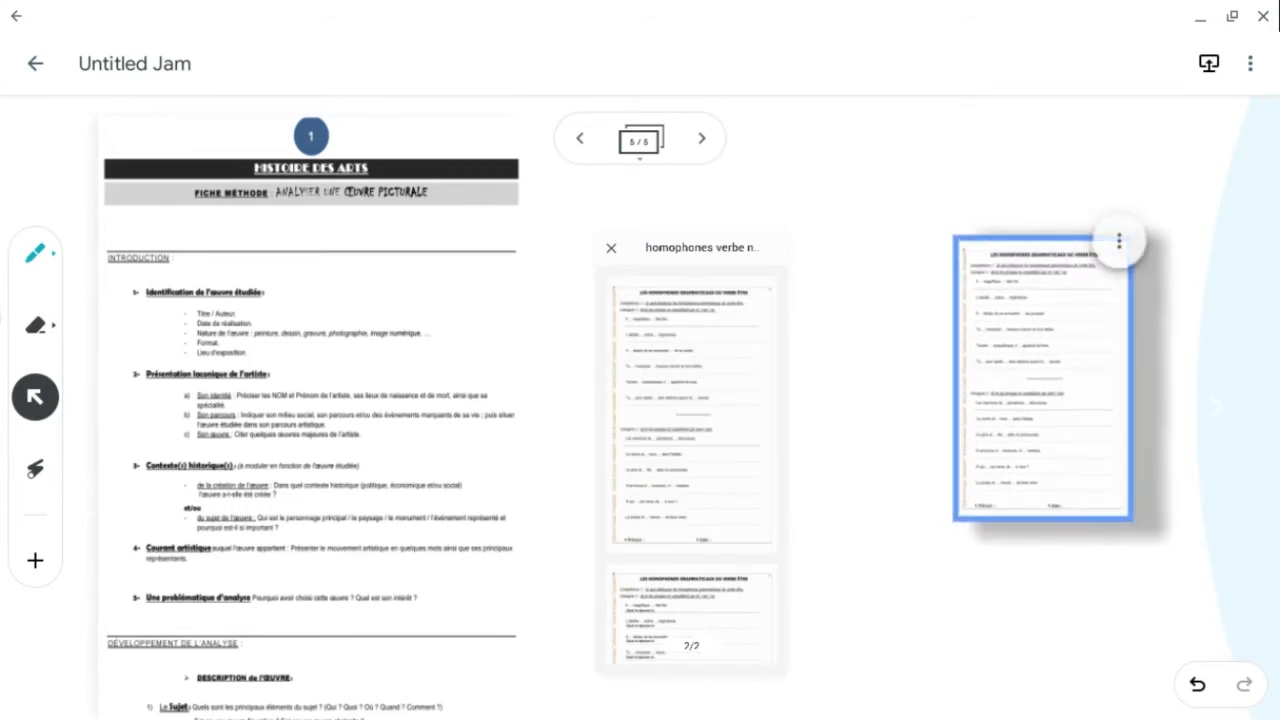
pyautogui.click(611, 248)
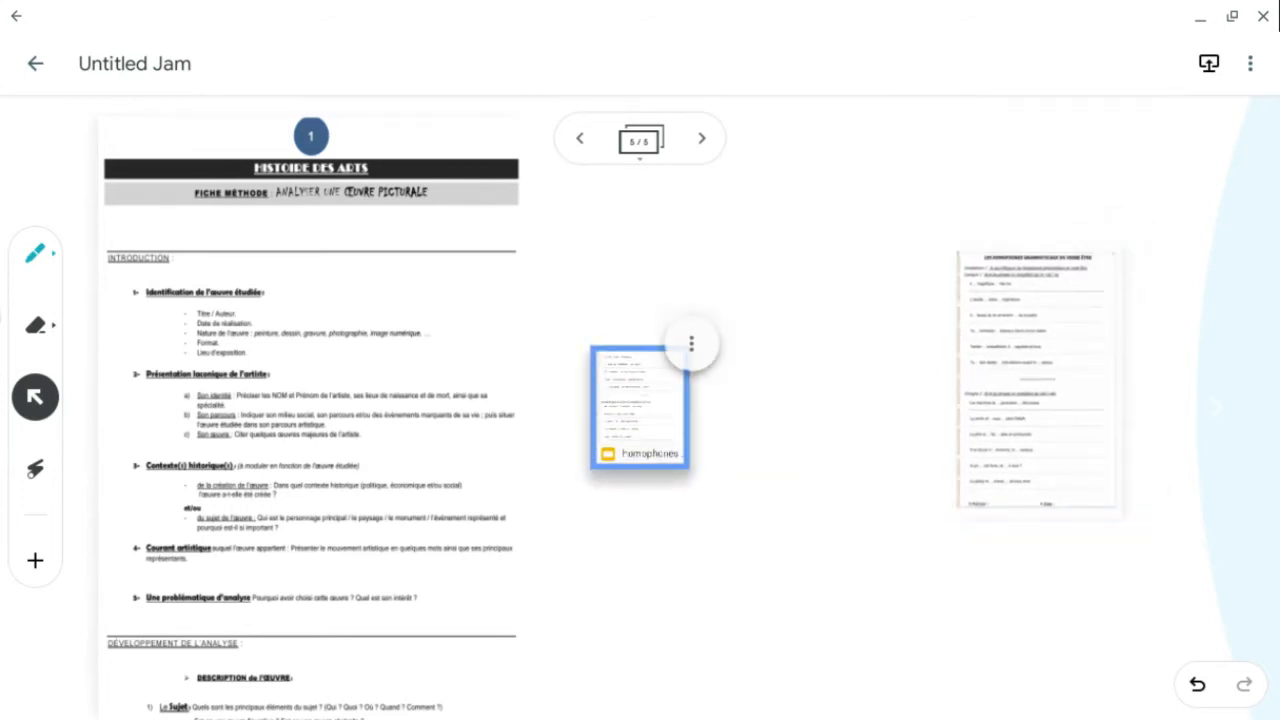
pyautogui.click(691, 343)
pyautogui.click(697, 357)
# - Enlarge the homophones page so it fills the right half of the frame
pyautogui.click(1041, 394)
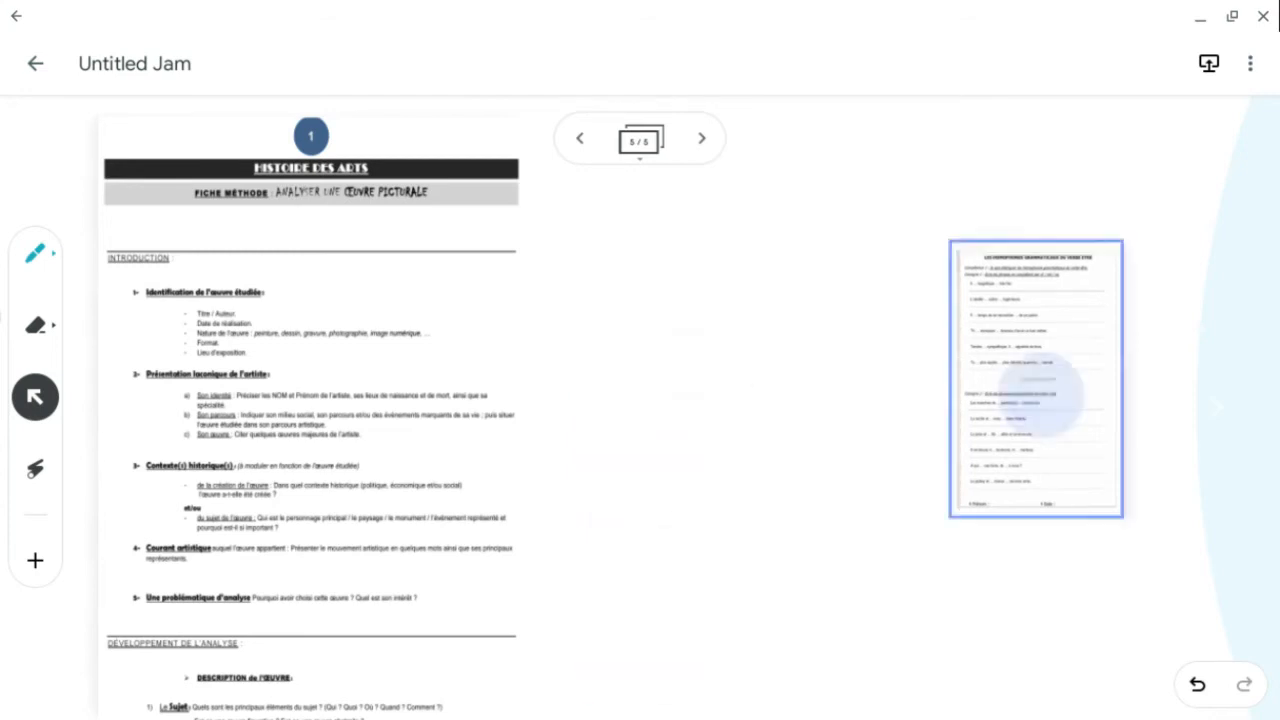
pyautogui.moveTo(1041, 394); pyautogui.dragTo(937, 438)
pyautogui.scroll(5, 882, 372)
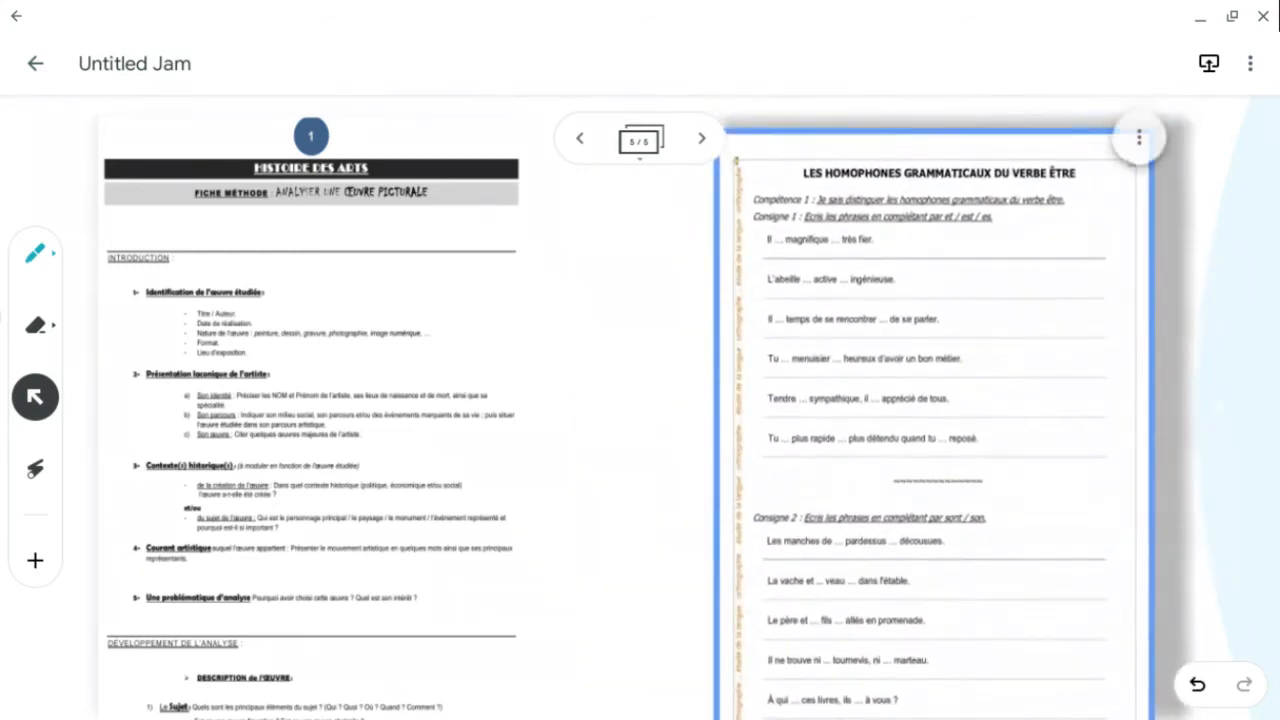
pyautogui.click(625, 388)
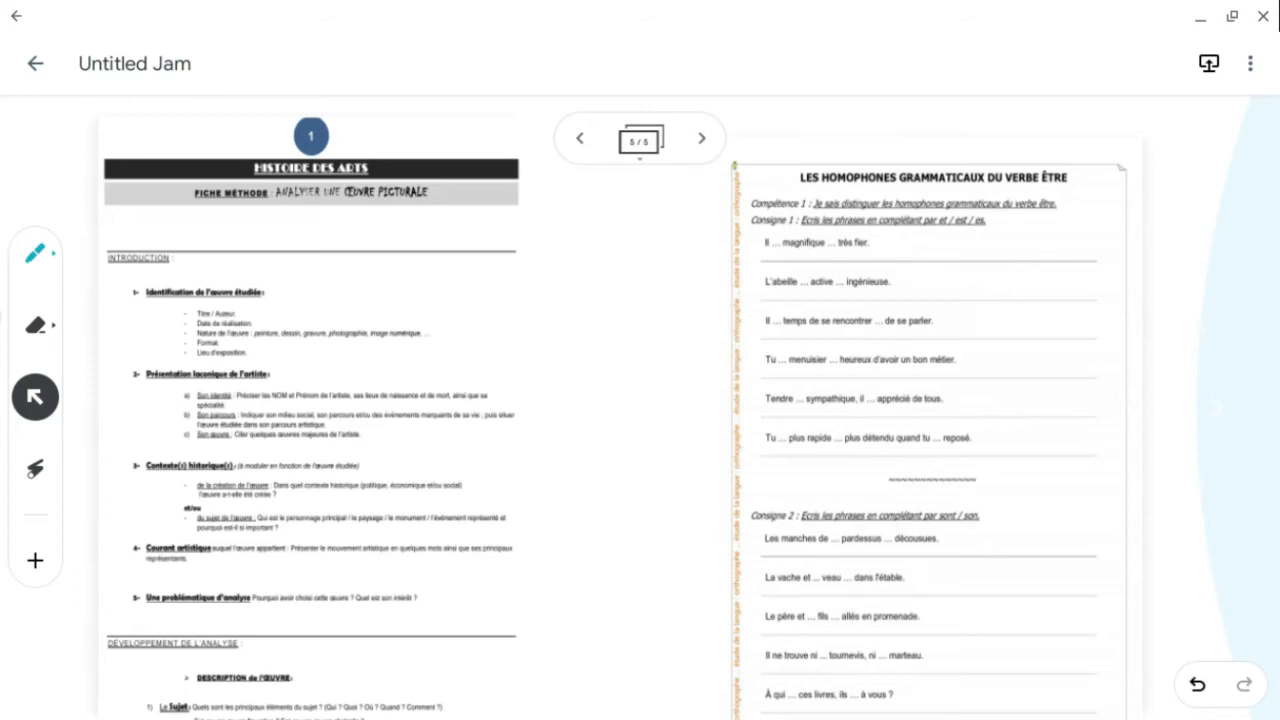
# - Add a new blank frame after the last one in the jam
pyautogui.click(35, 560)
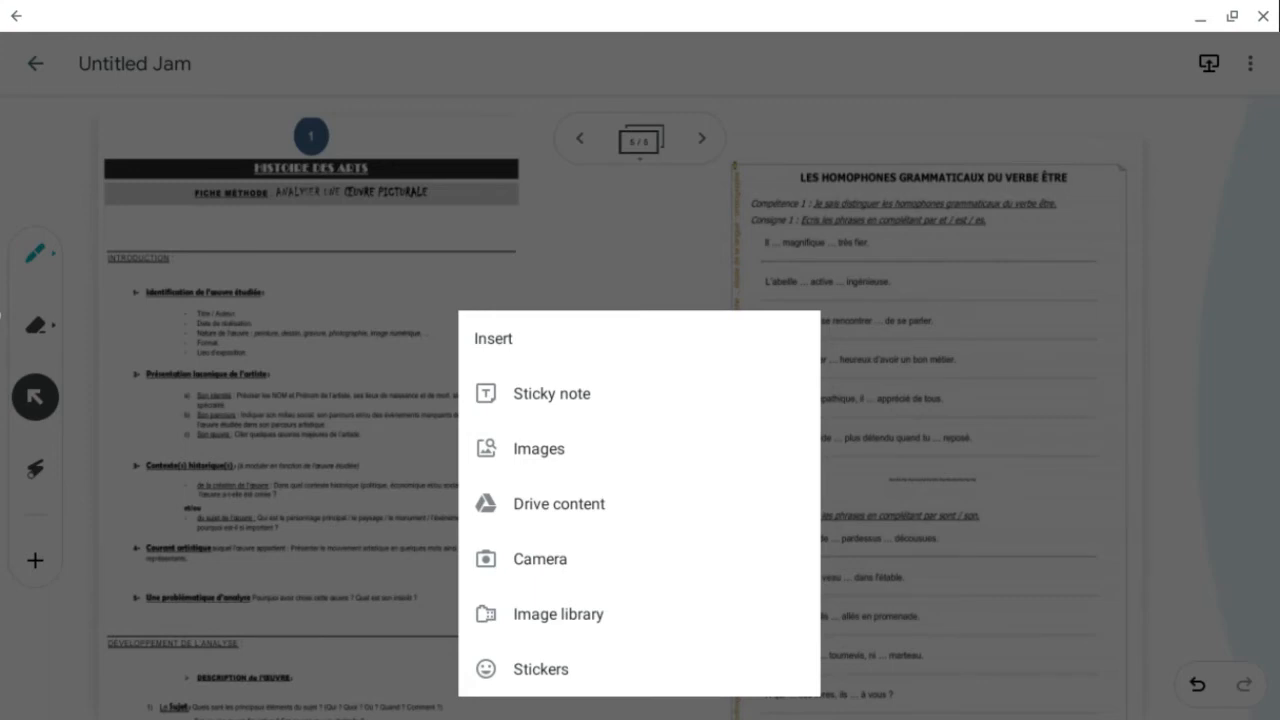
pyautogui.press('Escape')
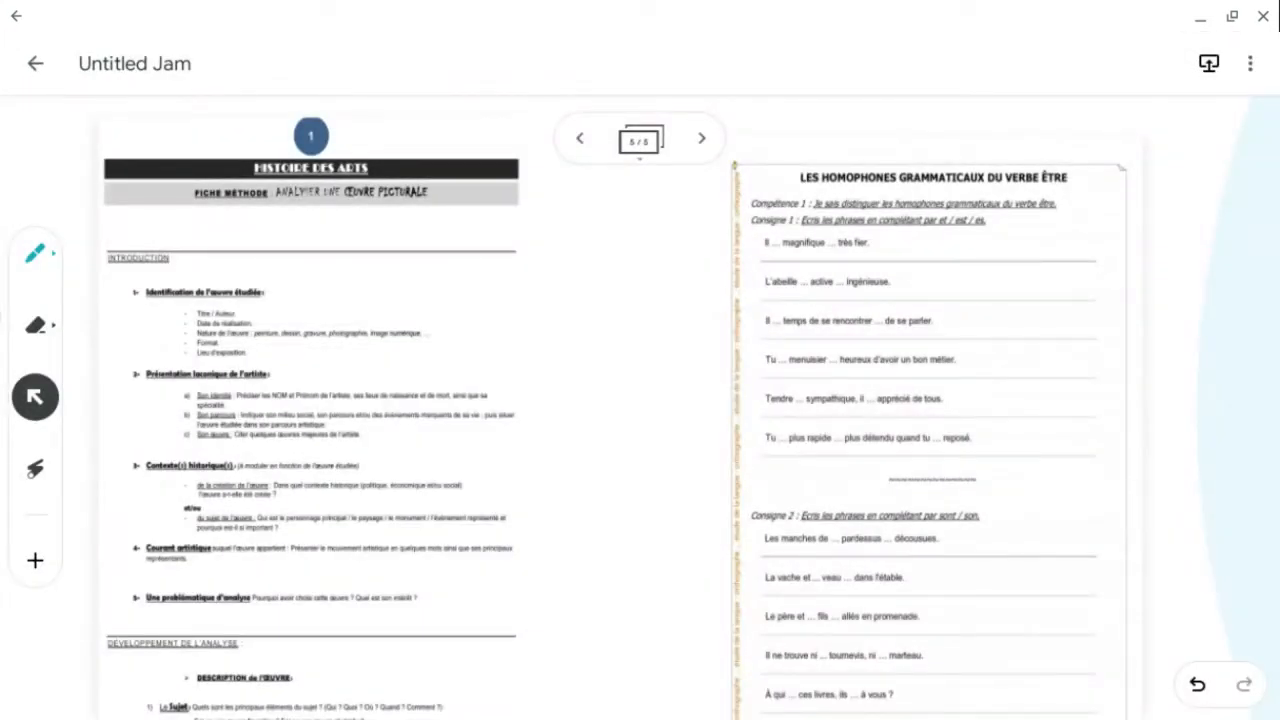
pyautogui.click(702, 138)
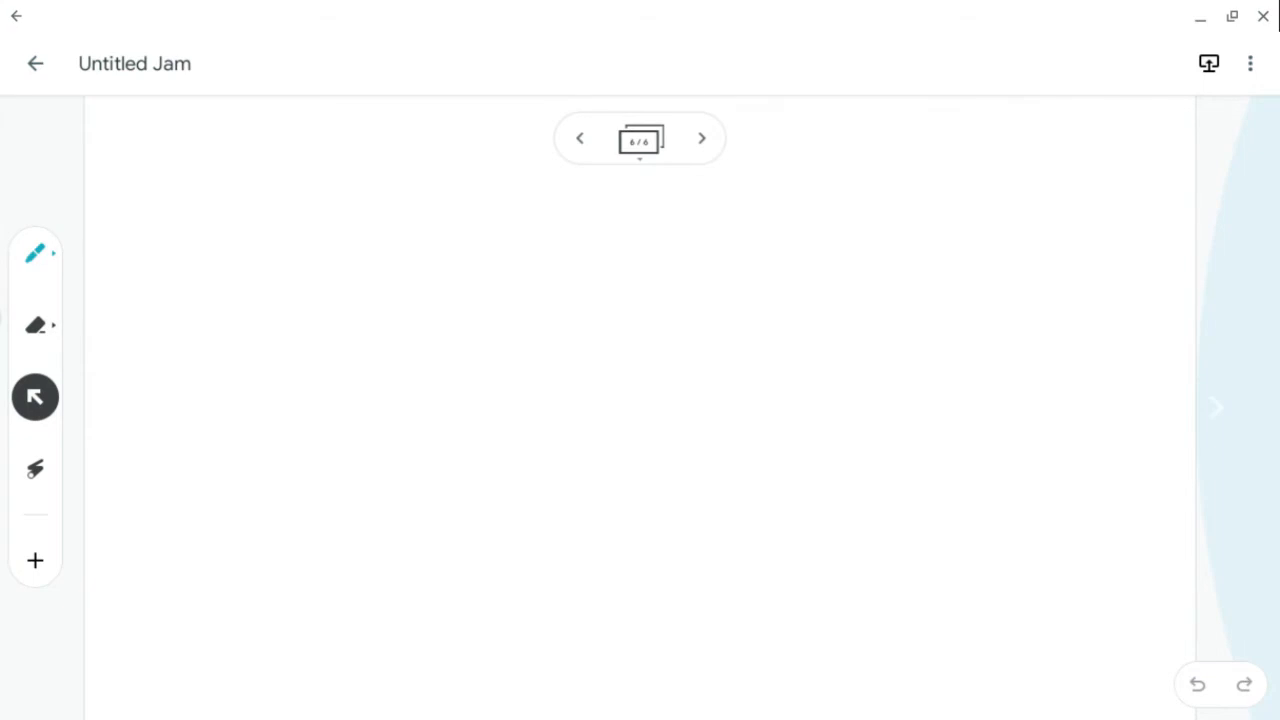
# - Set the new frame's background to the lined paper pattern from the frame strip
pyautogui.click(640, 141)
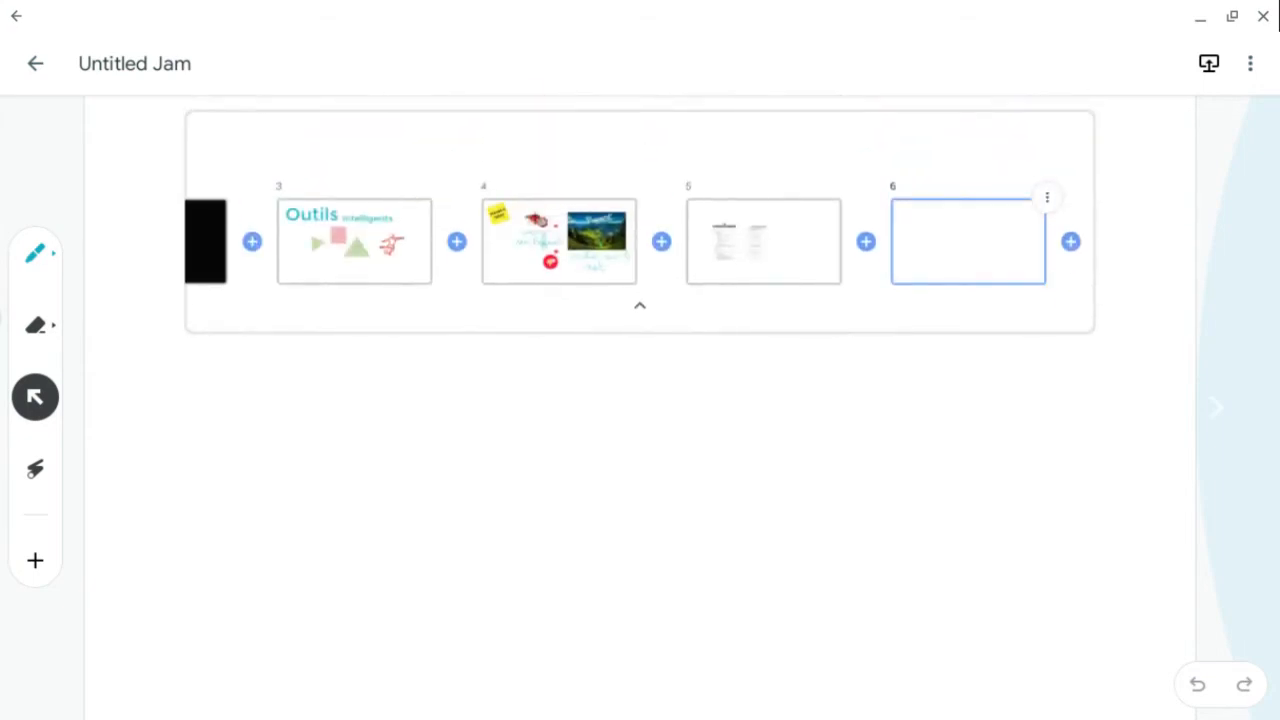
pyautogui.click(1047, 198)
pyautogui.click(1002, 280)
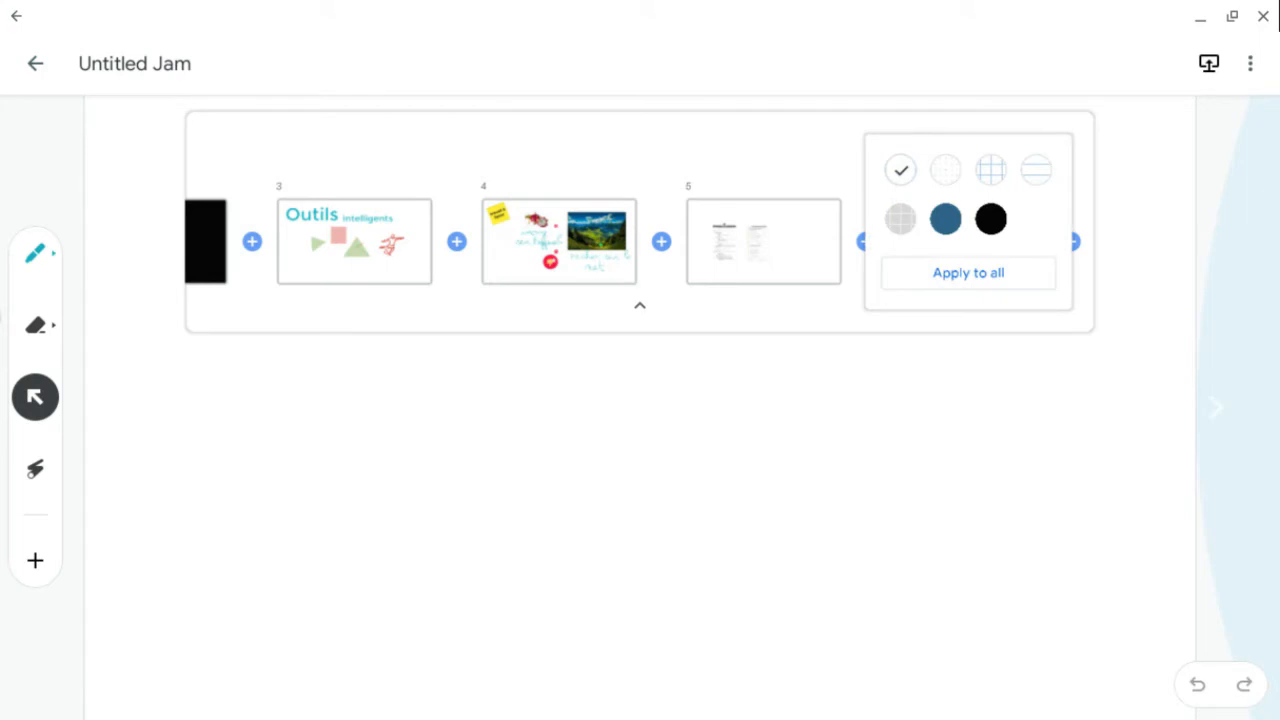
pyautogui.click(1036, 170)
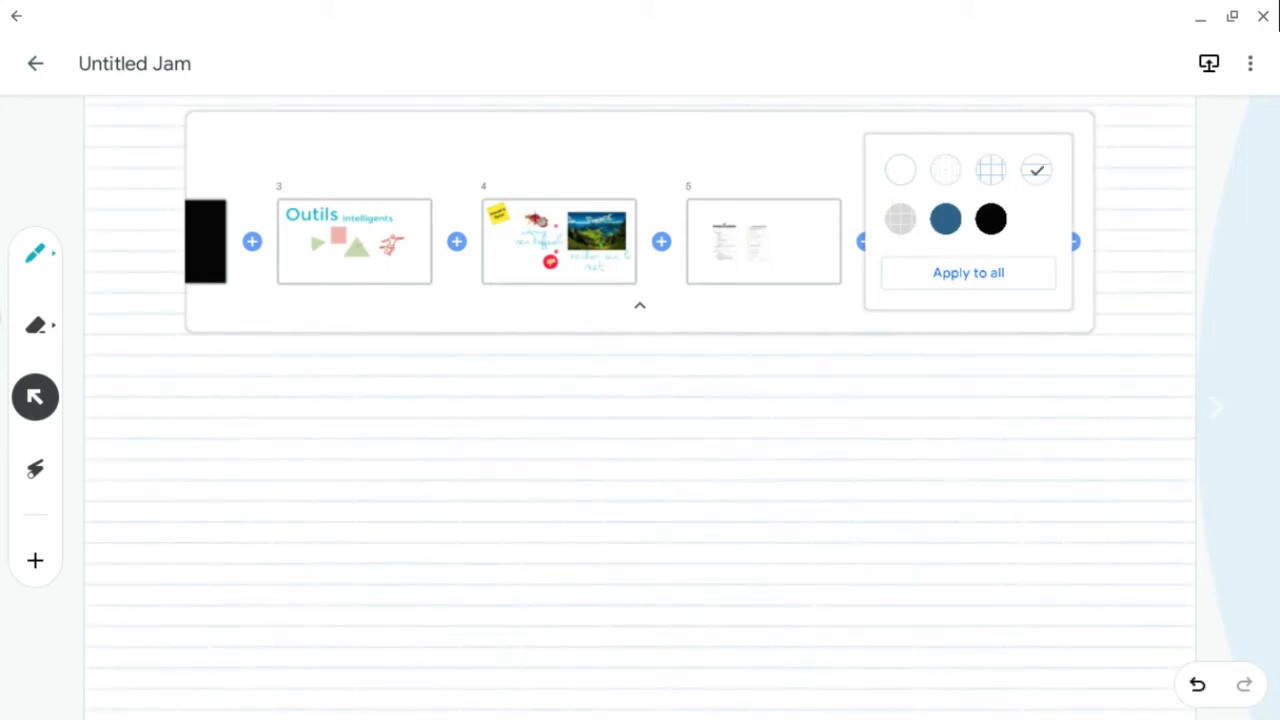
pyautogui.click(640, 305)
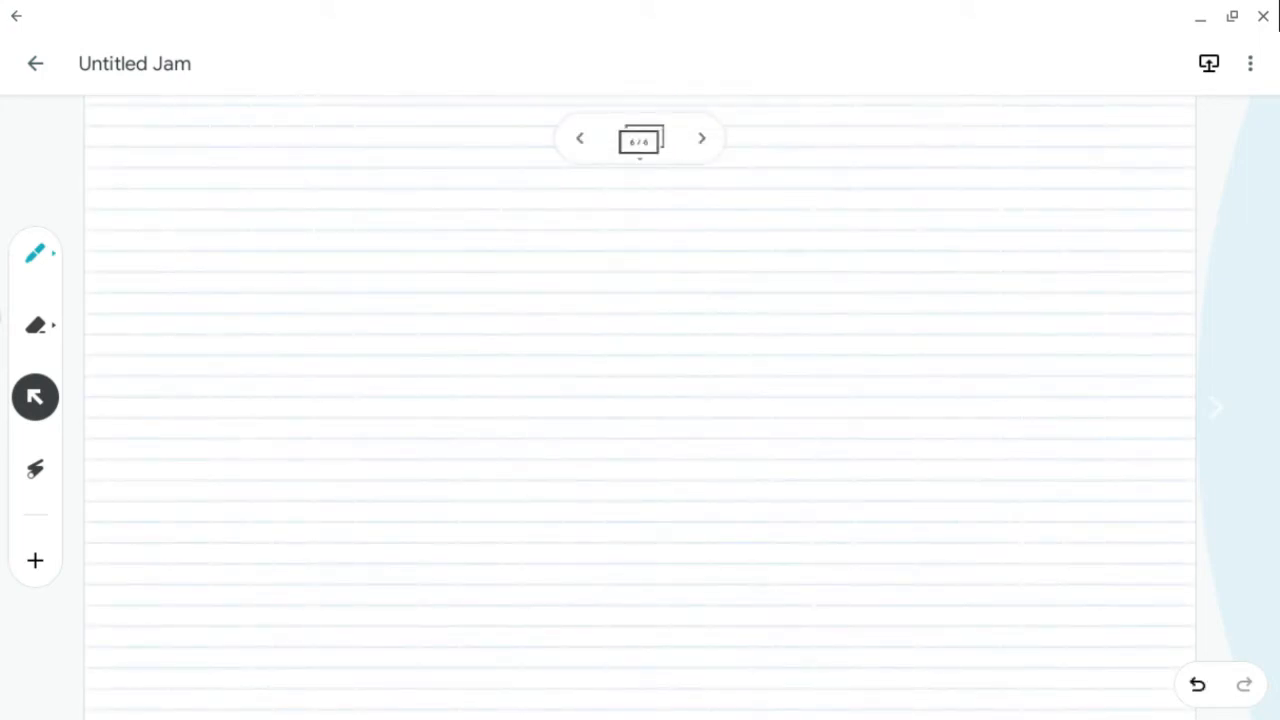
# - Switch the pen to red and draw an arrow pointing toward the top-right options menu
pyautogui.click(35, 253)
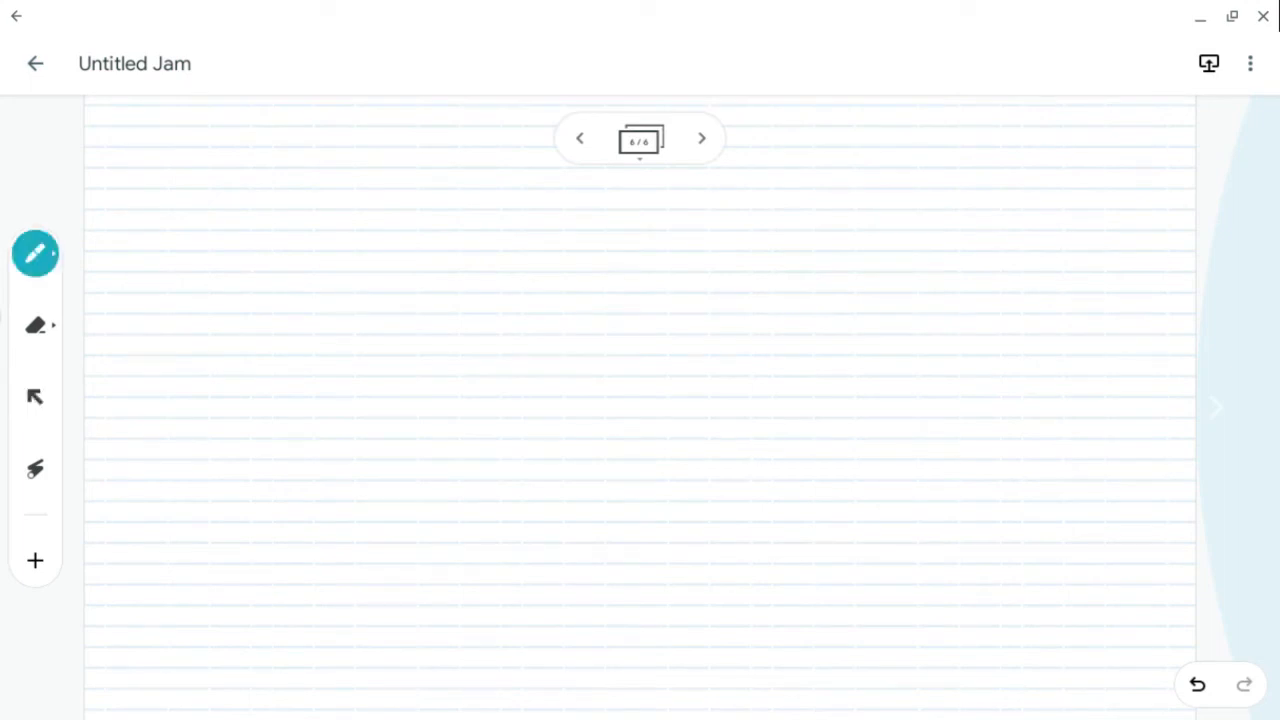
pyautogui.click(35, 253)
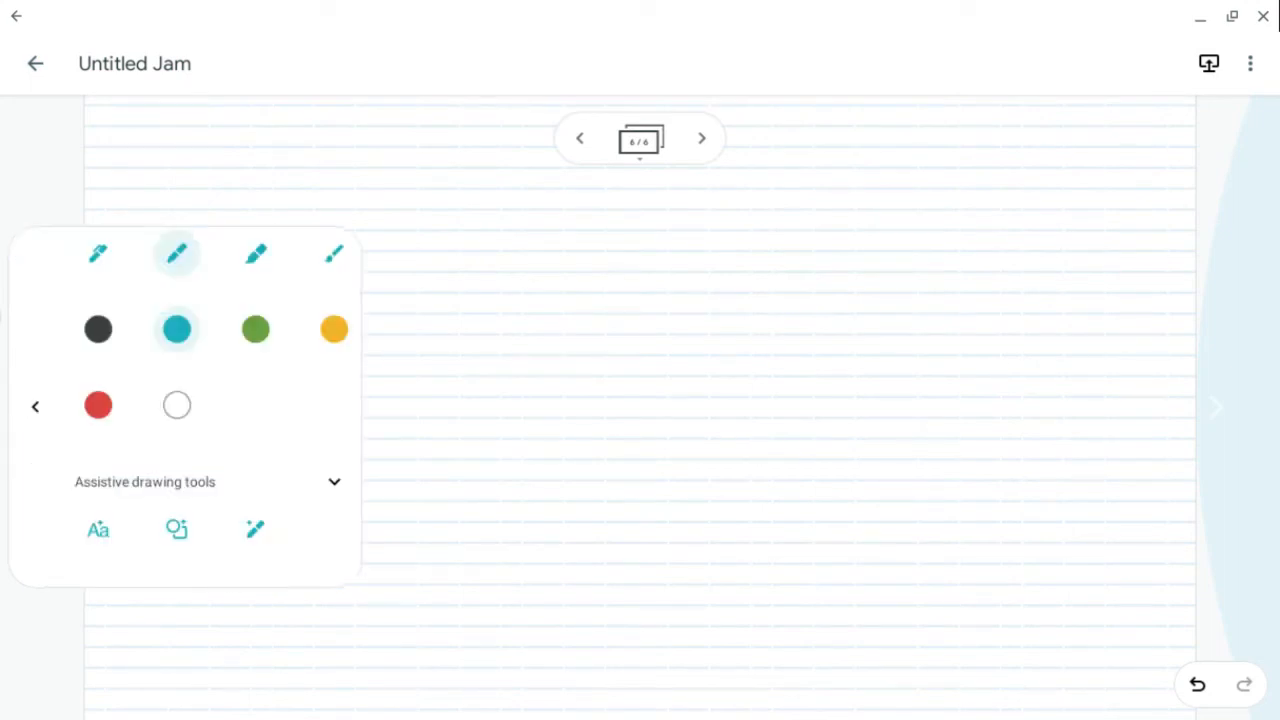
pyautogui.click(98, 405)
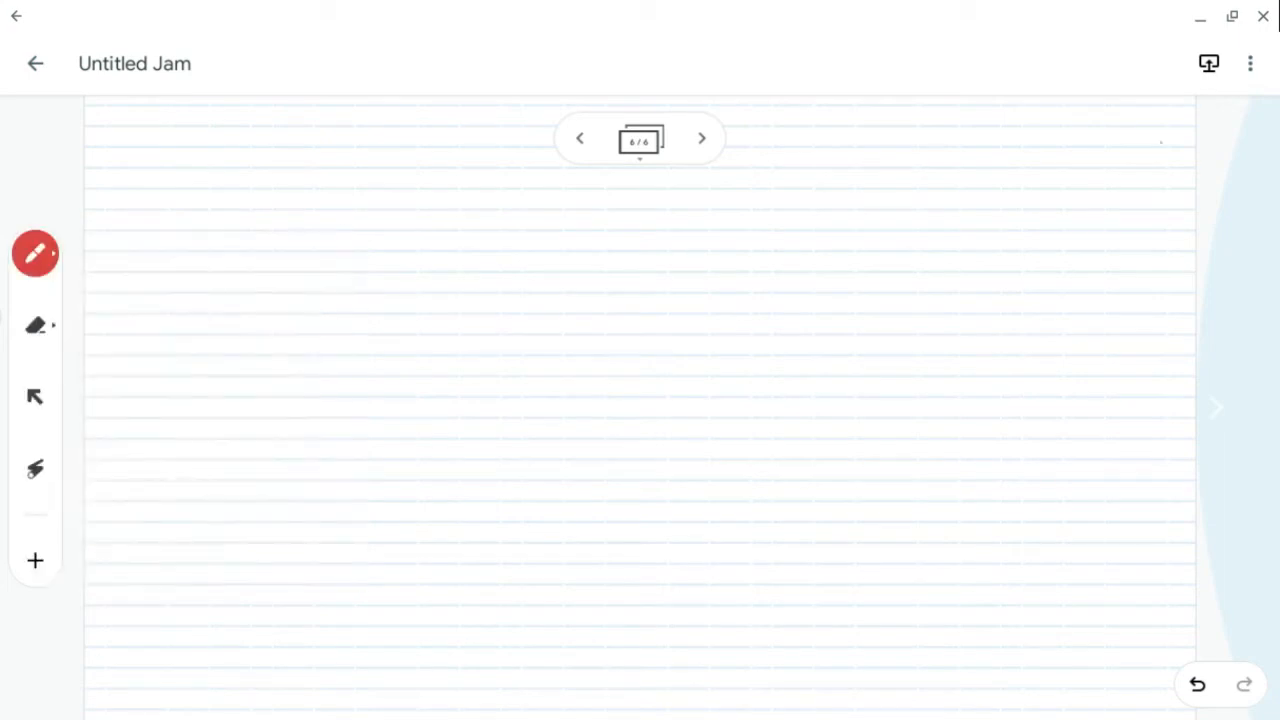
pyautogui.moveTo(1164, 142); pyautogui.dragTo(1008, 269)
pyautogui.moveTo(1102, 131)
pyautogui.mouseDown()
pyautogui.moveTo(1194, 126)
pyautogui.moveTo(1145, 193)
pyautogui.mouseUp()
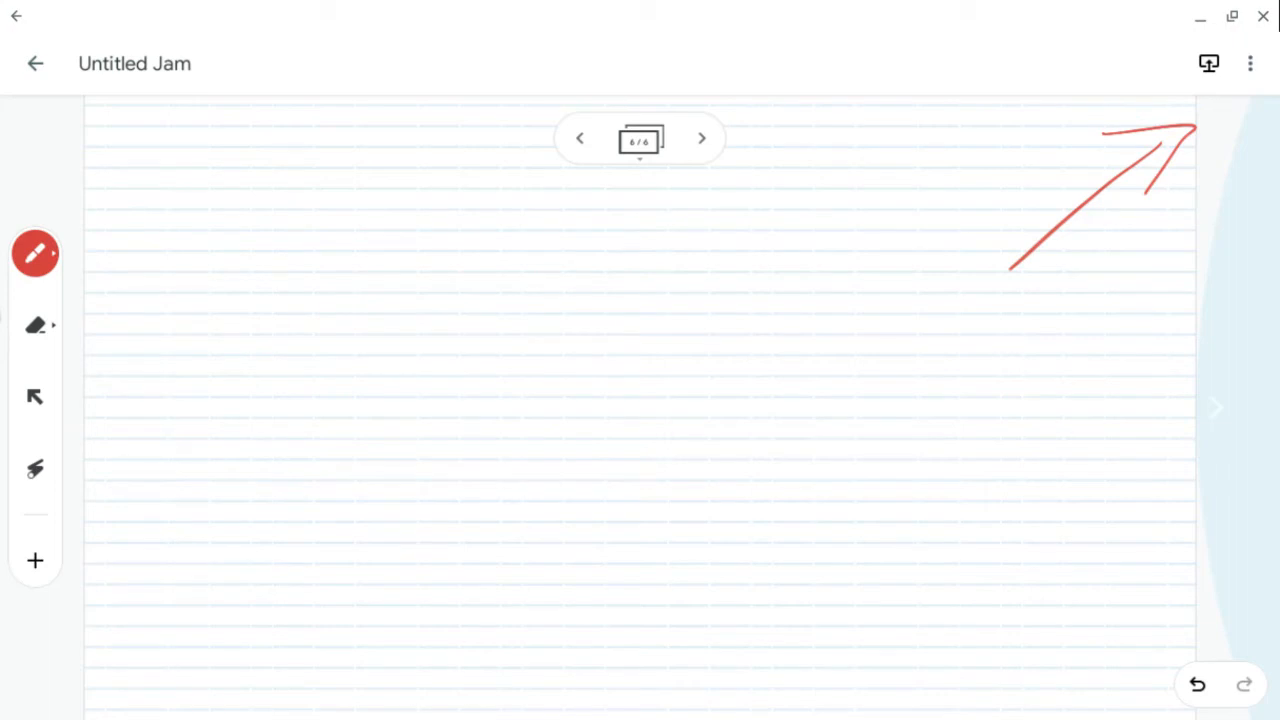
# - Handwrite "menu avec les outils de partage" across the middle of the frame
pyautogui.moveTo(304, 267)
pyautogui.mouseDown()
pyautogui.moveTo(358, 300)
pyautogui.moveTo(487, 272)
pyautogui.moveTo(530, 301)
pyautogui.mouseUp()
pyautogui.moveTo(597, 276)
pyautogui.mouseDown()
pyautogui.moveTo(596, 304)
pyautogui.moveTo(654, 266)
pyautogui.moveTo(705, 304)
pyautogui.moveTo(765, 311)
pyautogui.moveTo(818, 205)
pyautogui.moveTo(903, 290)
pyautogui.mouseUp()
pyautogui.moveTo(312, 388)
pyautogui.mouseDown()
pyautogui.moveTo(380, 430)
pyautogui.moveTo(434, 424)
pyautogui.mouseUp()
pyautogui.moveTo(452, 346); pyautogui.dragTo(510, 432)
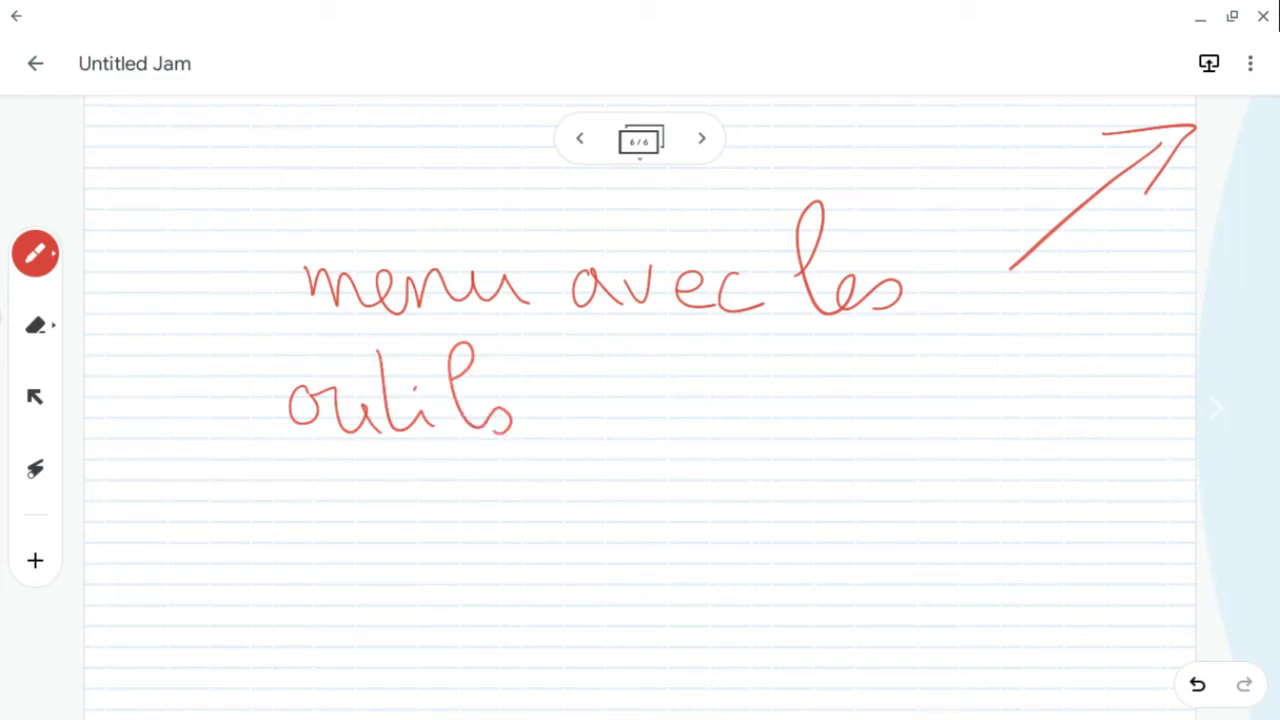
pyautogui.moveTo(360, 362); pyautogui.dragTo(408, 358)
pyautogui.moveTo(572, 400); pyautogui.dragTo(634, 438)
pyautogui.moveTo(672, 408)
pyautogui.mouseDown()
pyautogui.moveTo(685, 488)
pyautogui.moveTo(725, 402)
pyautogui.moveTo(844, 430)
pyautogui.moveTo(888, 520)
pyautogui.moveTo(930, 420)
pyautogui.moveTo(958, 438)
pyautogui.mouseUp()
# - Show the options menu, then draw a red arrow pointing up at the jam's title
pyautogui.click(1250, 63)
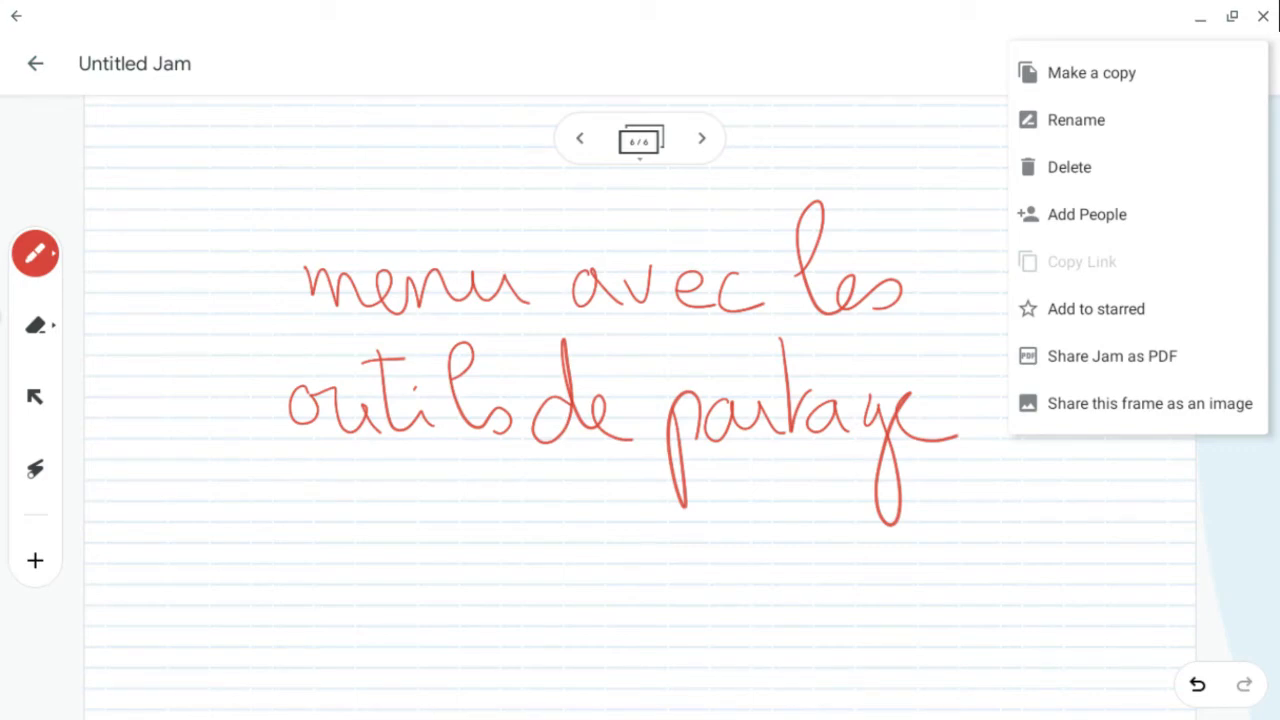
pyautogui.press('Escape')
pyautogui.moveTo(196, 232); pyautogui.dragTo(143, 115)
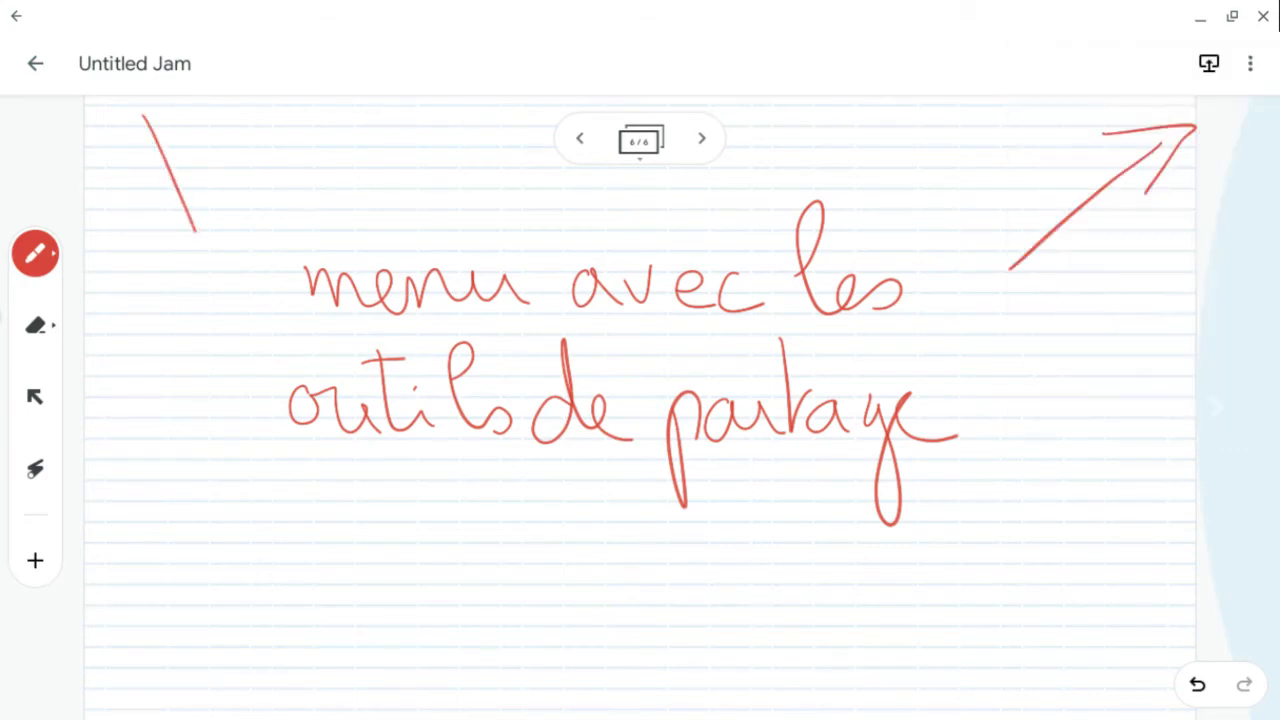
pyautogui.moveTo(125, 160)
pyautogui.mouseDown()
pyautogui.moveTo(124, 105)
pyautogui.moveTo(136, 153)
pyautogui.mouseUp()
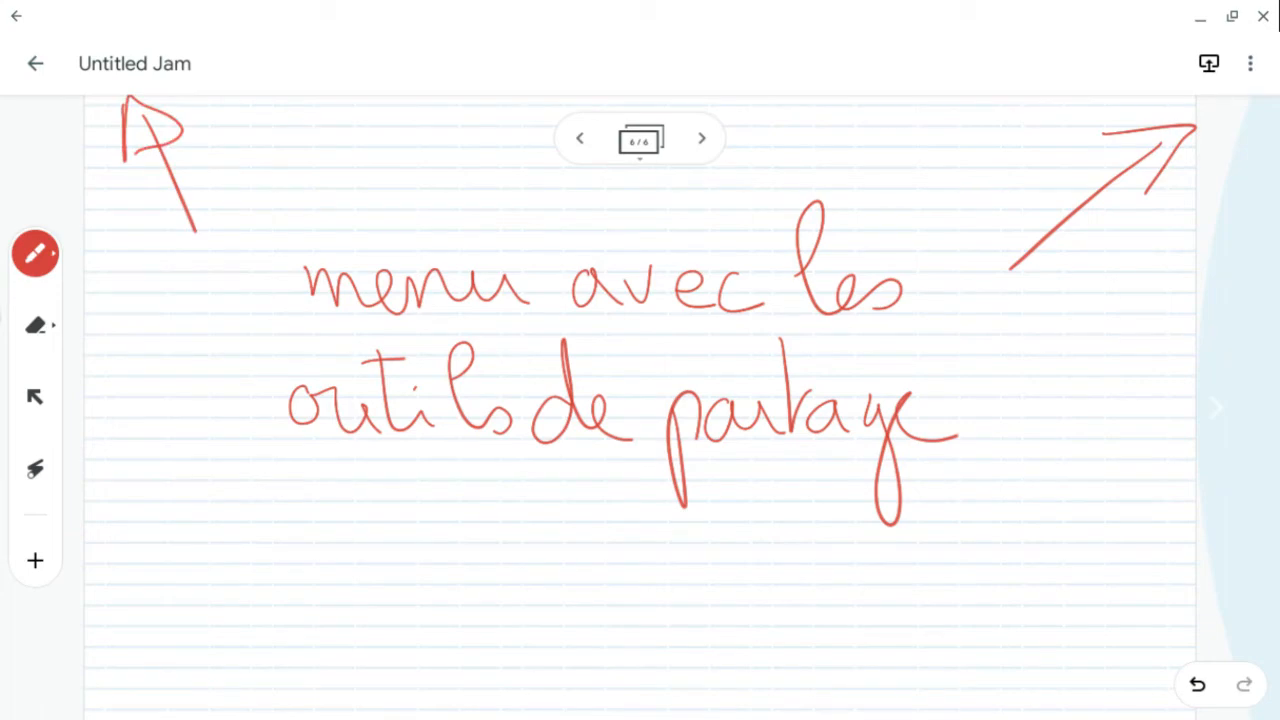
# - Handwrite "nom" beneath the arrow pointing at the title
pyautogui.moveTo(101, 264)
pyautogui.mouseDown()
pyautogui.moveTo(101, 292)
pyautogui.moveTo(143, 290)
pyautogui.moveTo(152, 272)
pyautogui.moveTo(208, 294)
pyautogui.moveTo(100, 278)
pyautogui.moveTo(205, 284)
pyautogui.mouseUp()
pyautogui.click(35, 325)
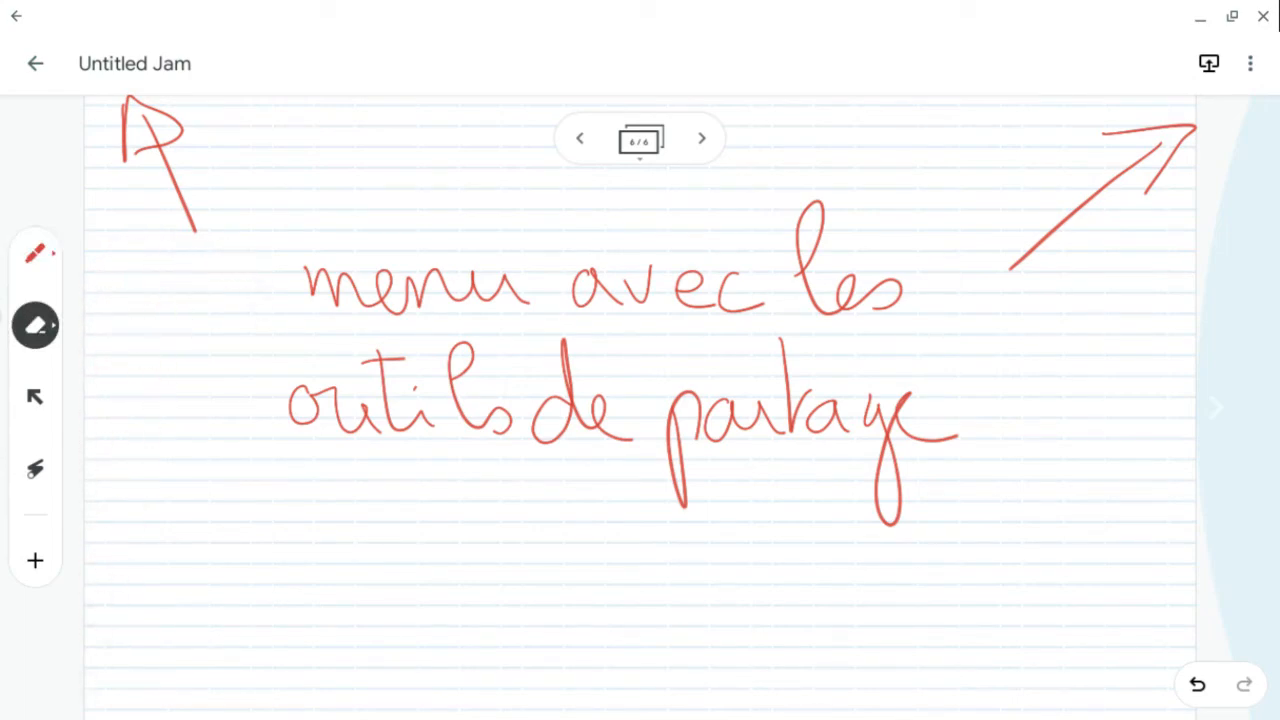
pyautogui.click(35, 253)
pyautogui.moveTo(92, 285)
pyautogui.mouseDown()
pyautogui.moveTo(116, 255)
pyautogui.moveTo(150, 250)
pyautogui.moveTo(226, 292)
pyautogui.mouseUp()
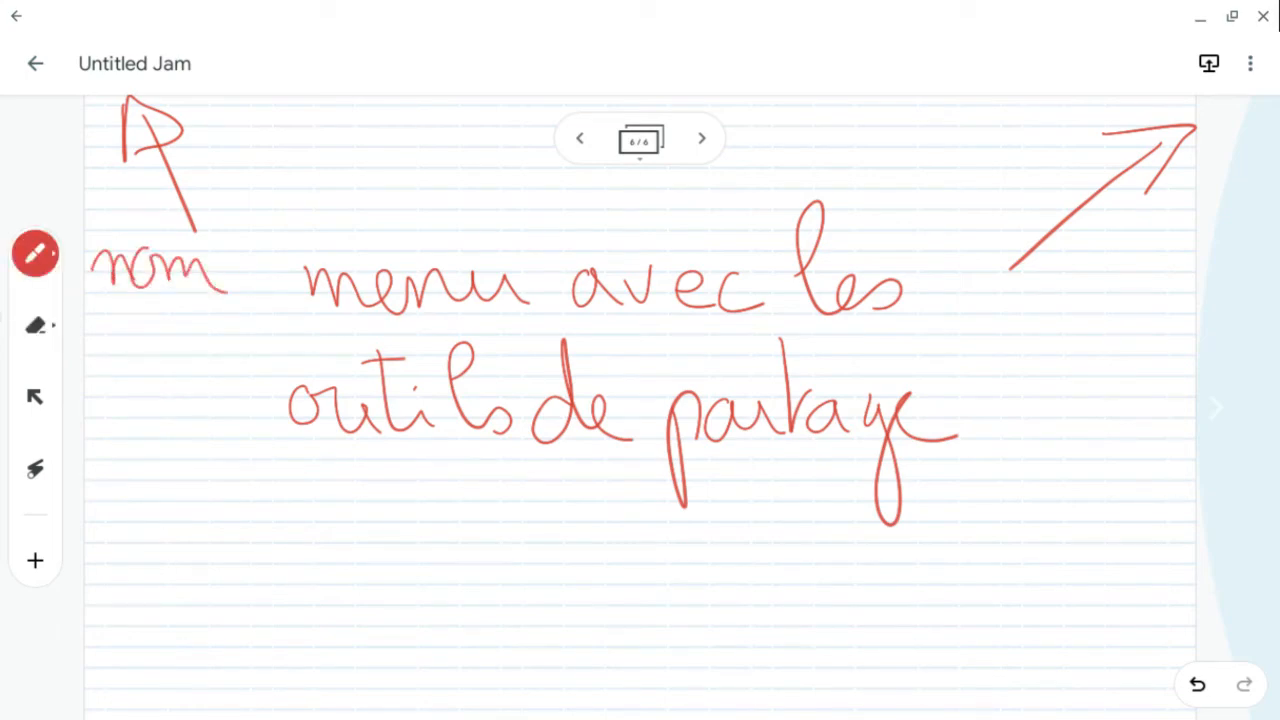
# - Rename the jam as demo_jamboard
pyautogui.click(1250, 63)
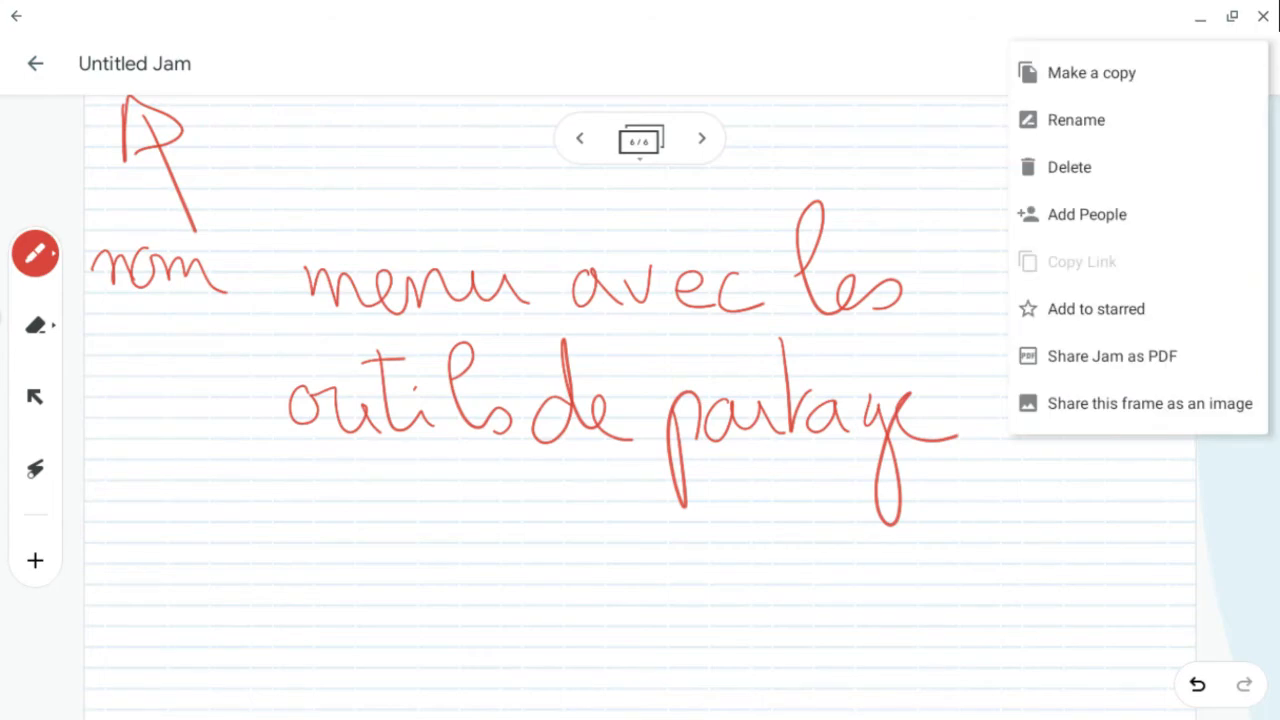
pyautogui.click(1076, 119)
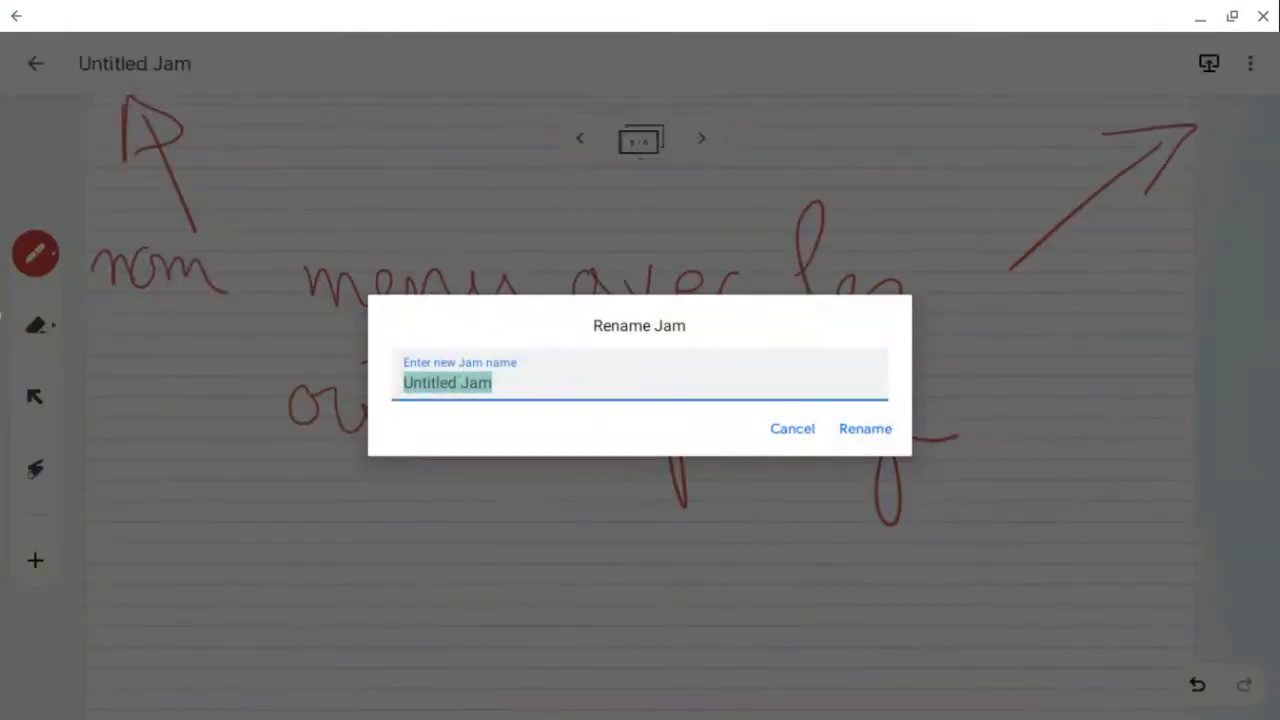
pyautogui.write('demo')
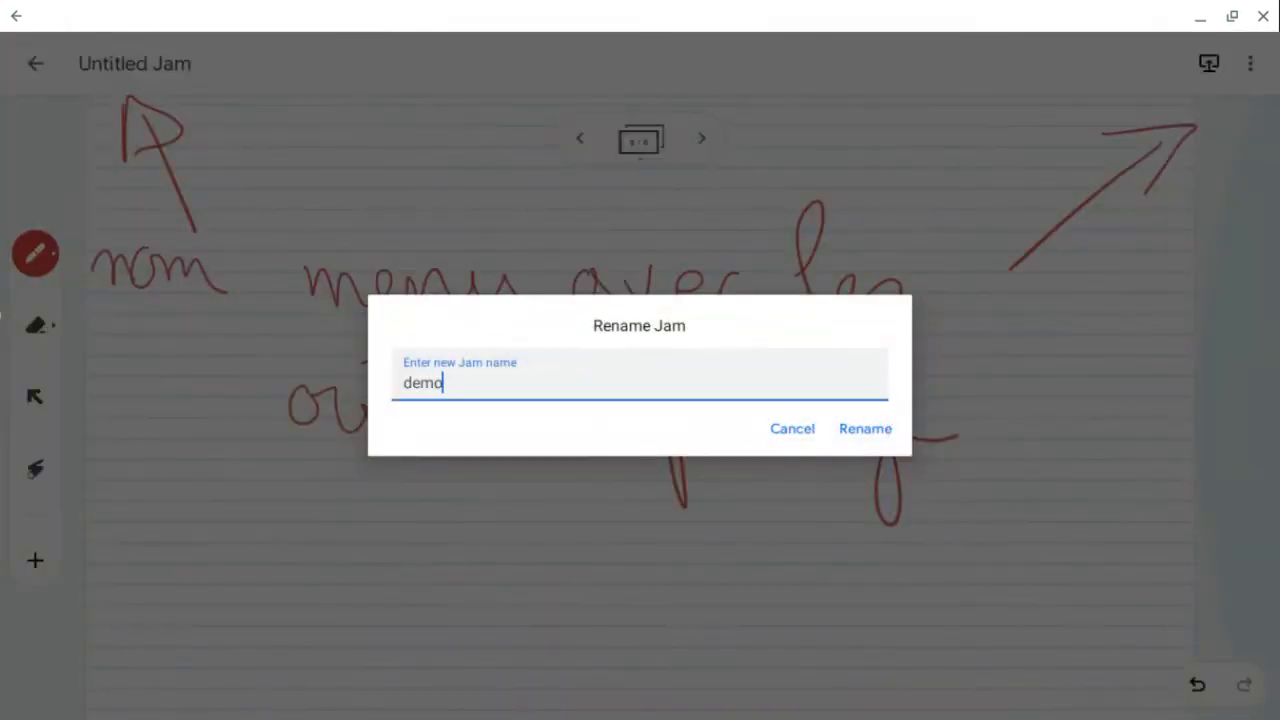
pyautogui.write('_jamboard')
pyautogui.press('Tab')
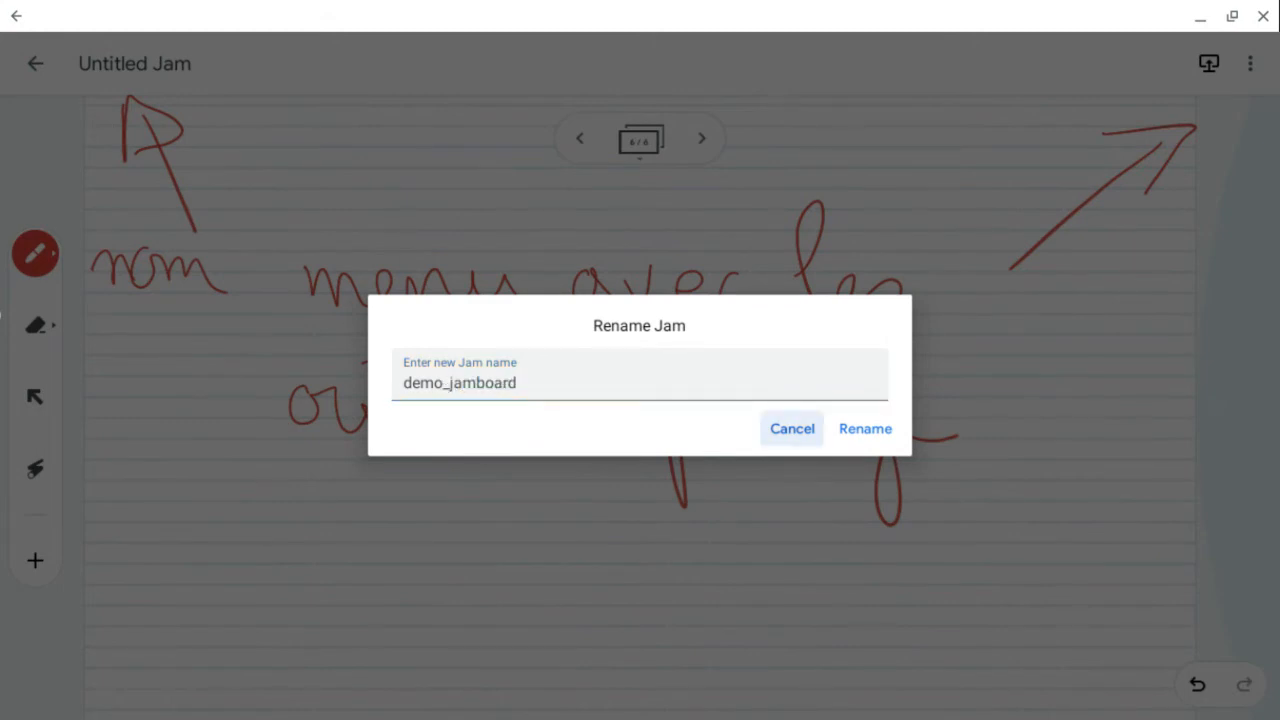
pyautogui.press('Tab')
pyautogui.press('Return')
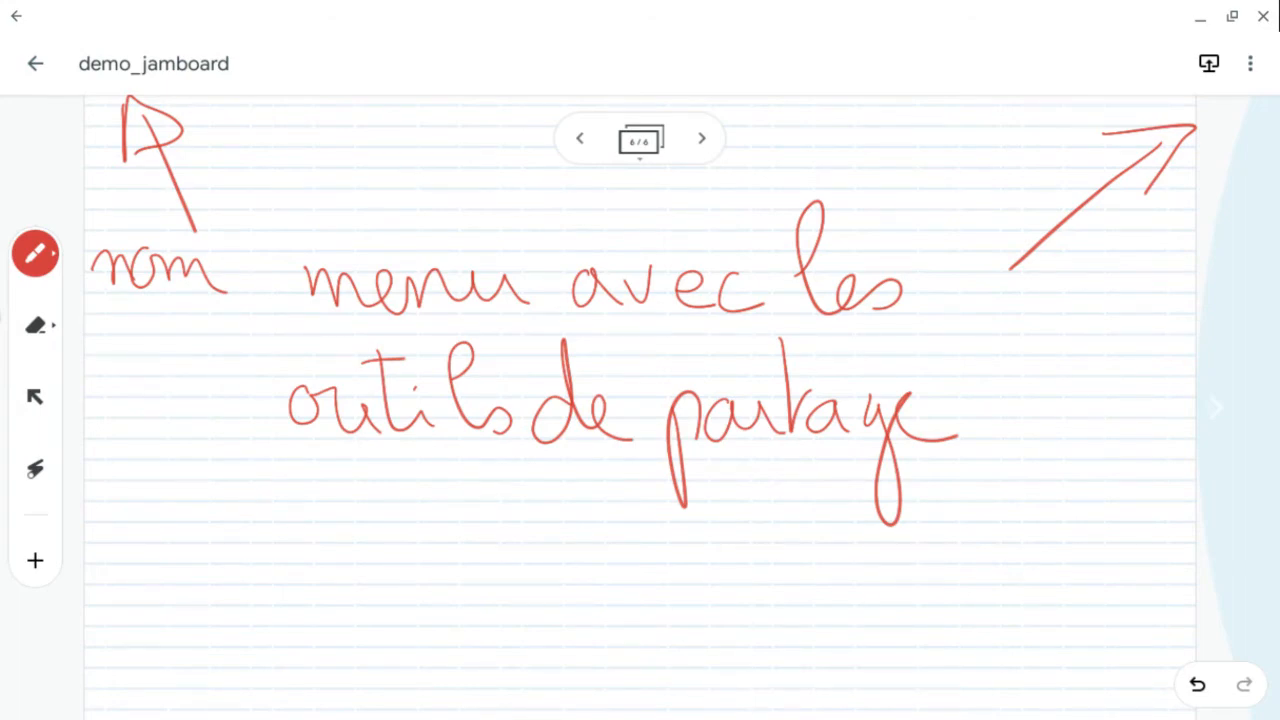
# - Open Add People, search for a contact by first name, select their e-mail and grant Can edit
pyautogui.click(1250, 63)
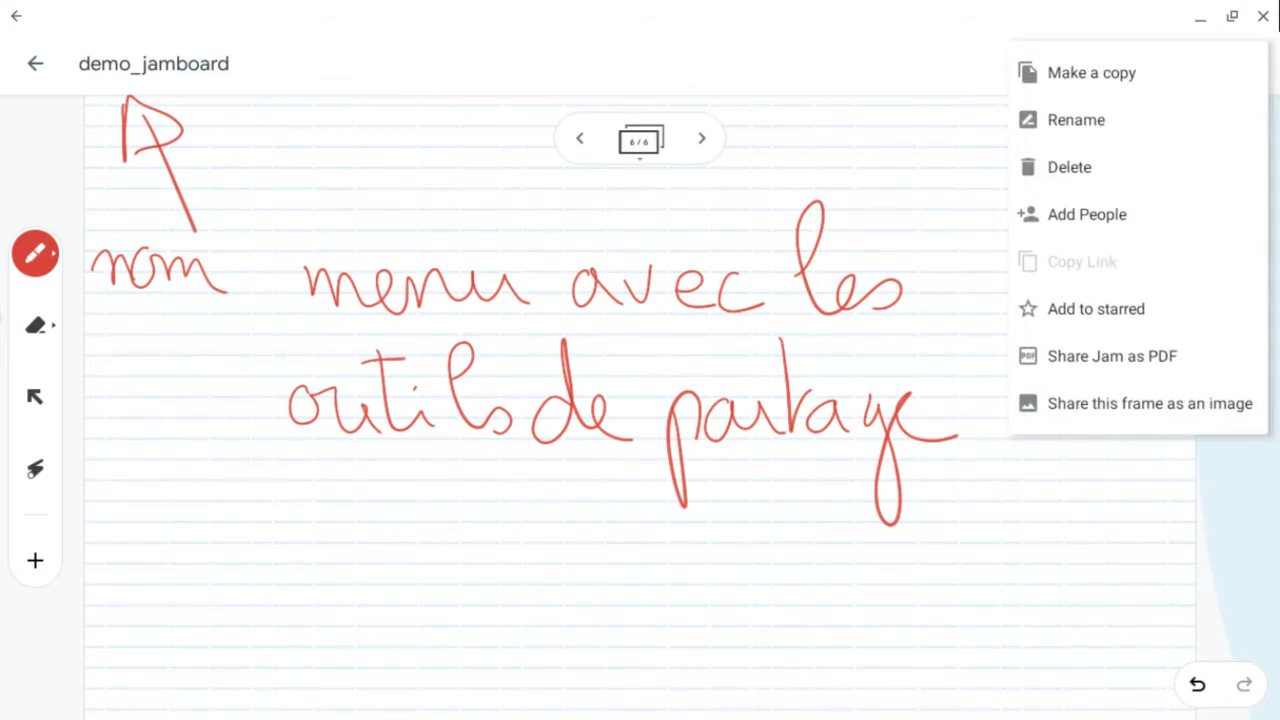
pyautogui.press('Escape')
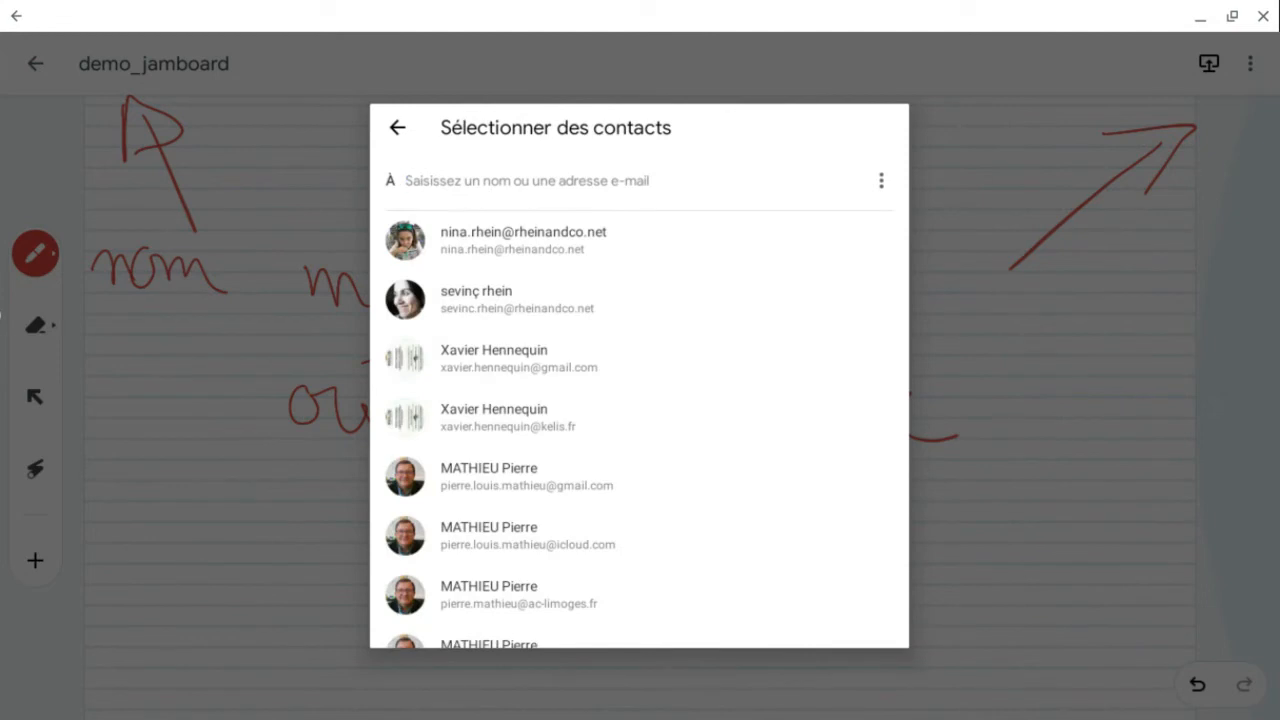
pyautogui.write('nina')
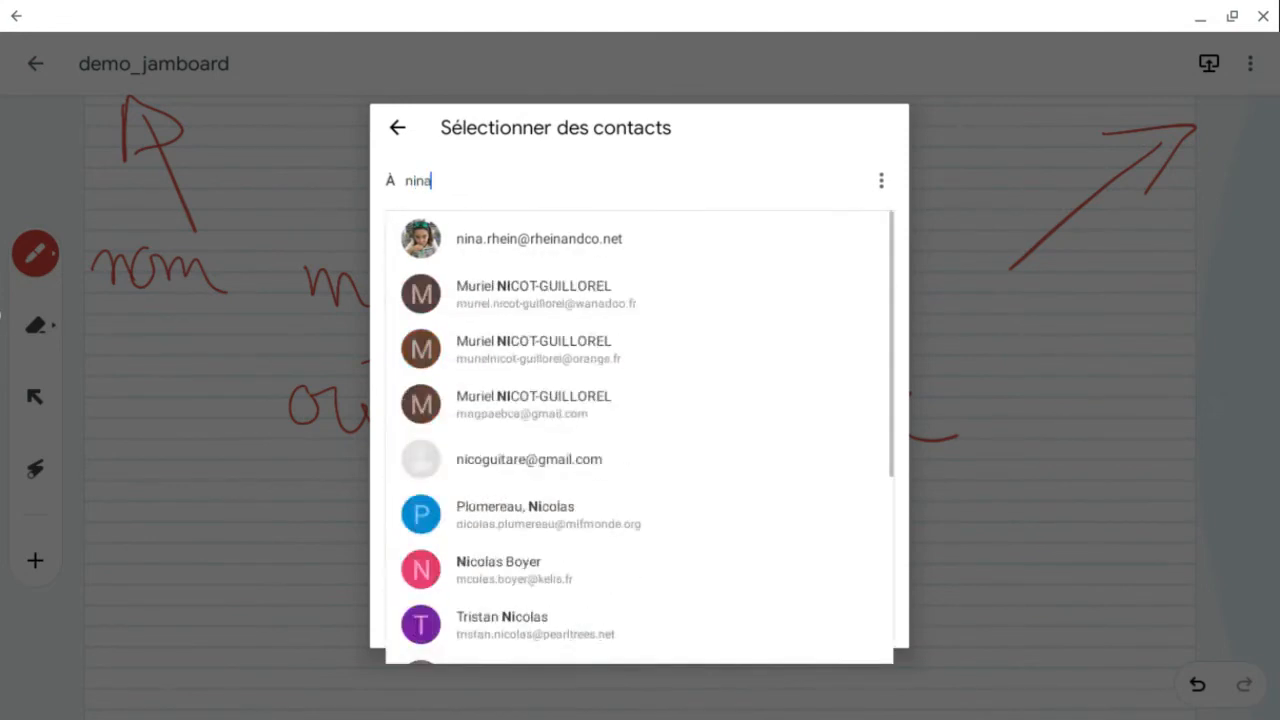
pyautogui.click(523, 240)
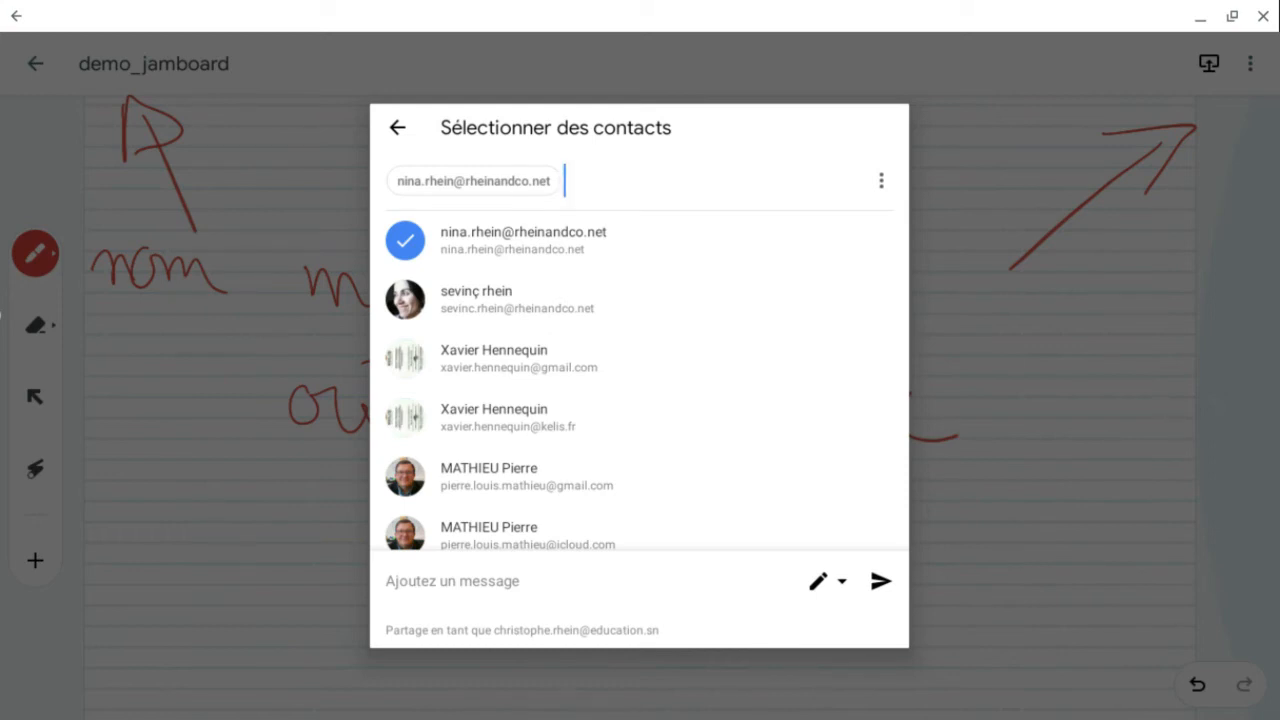
pyautogui.click(826, 581)
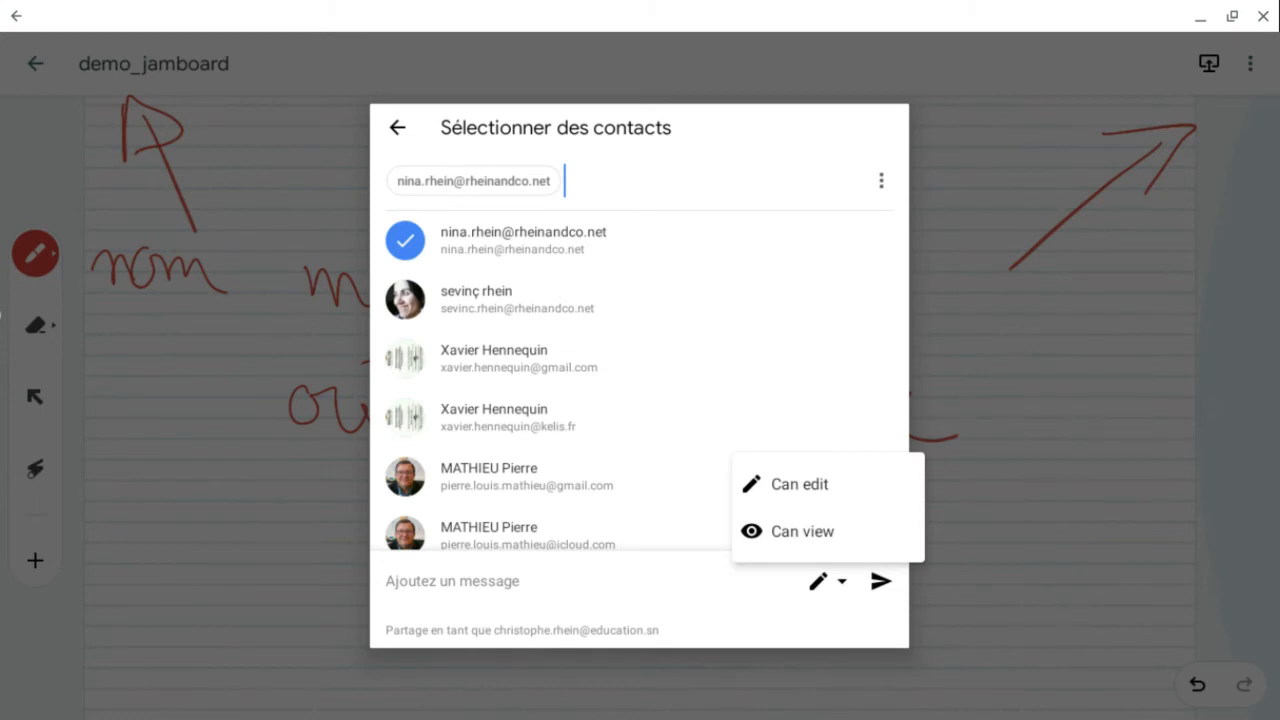
pyautogui.click(799, 484)
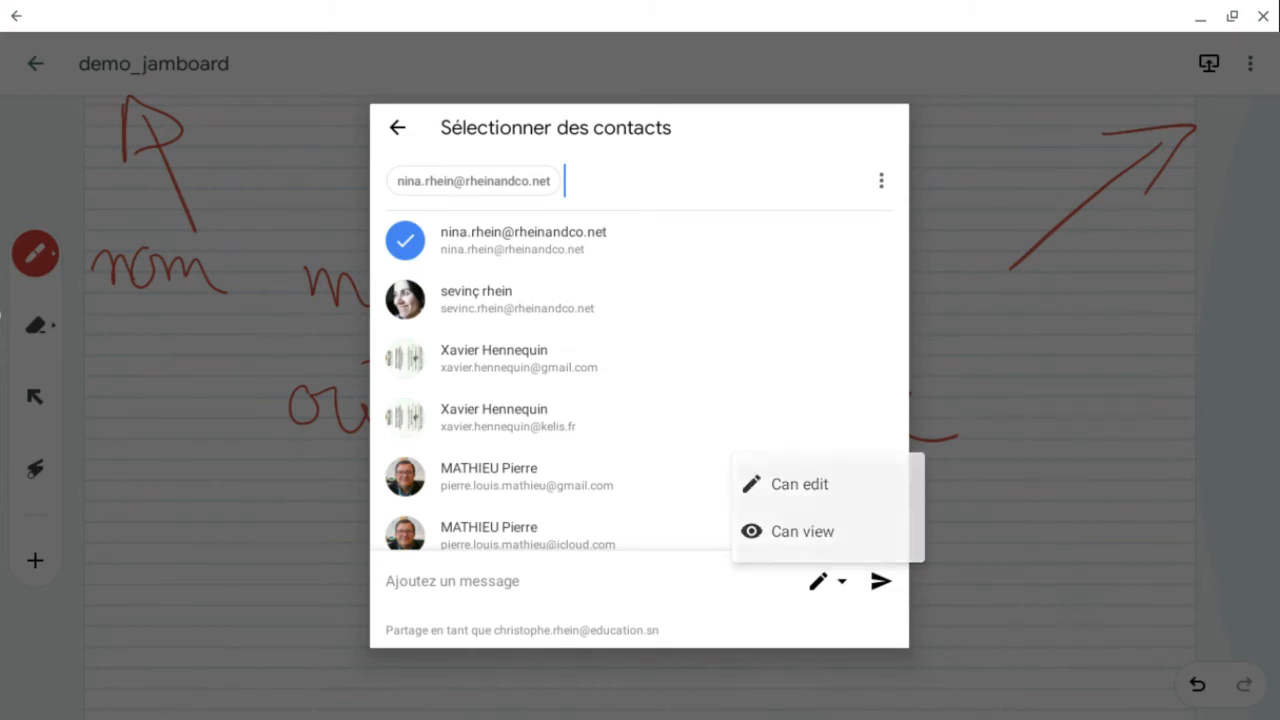
# - Add the message "à étudier!" and send the share invitation, confirming sharing outside the organisation
pyautogui.click(453, 581)
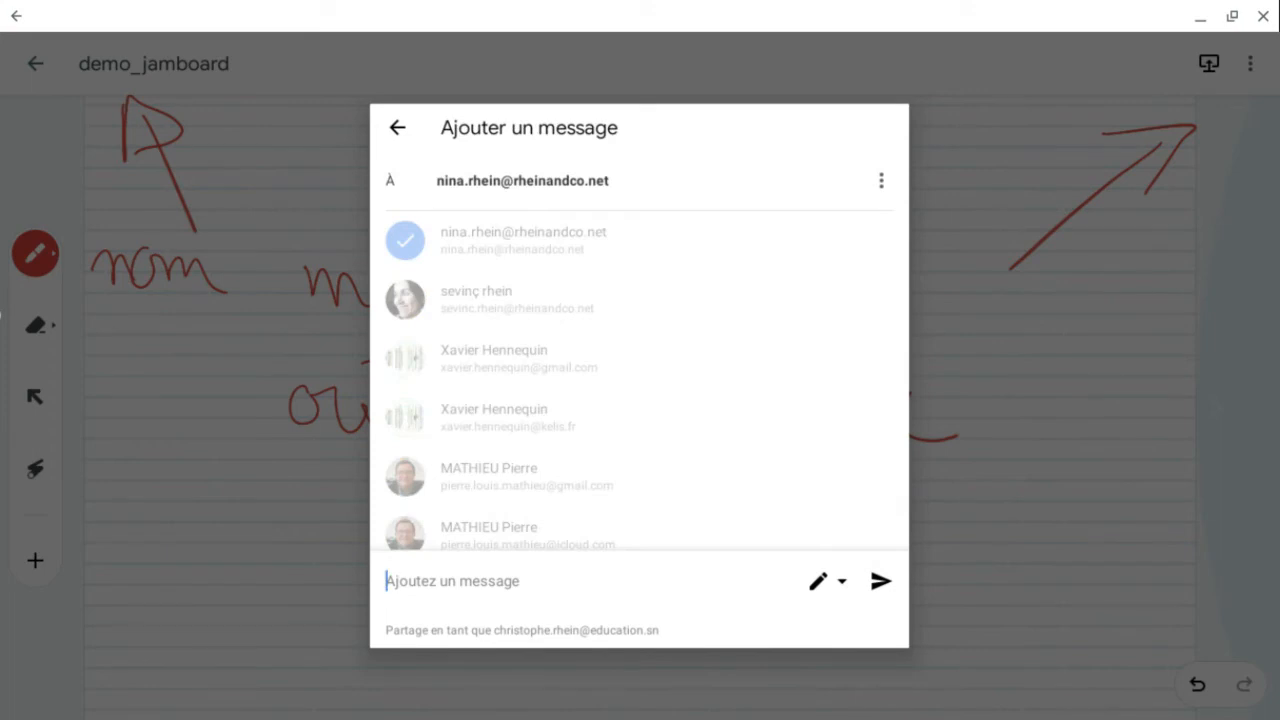
pyautogui.write('à')
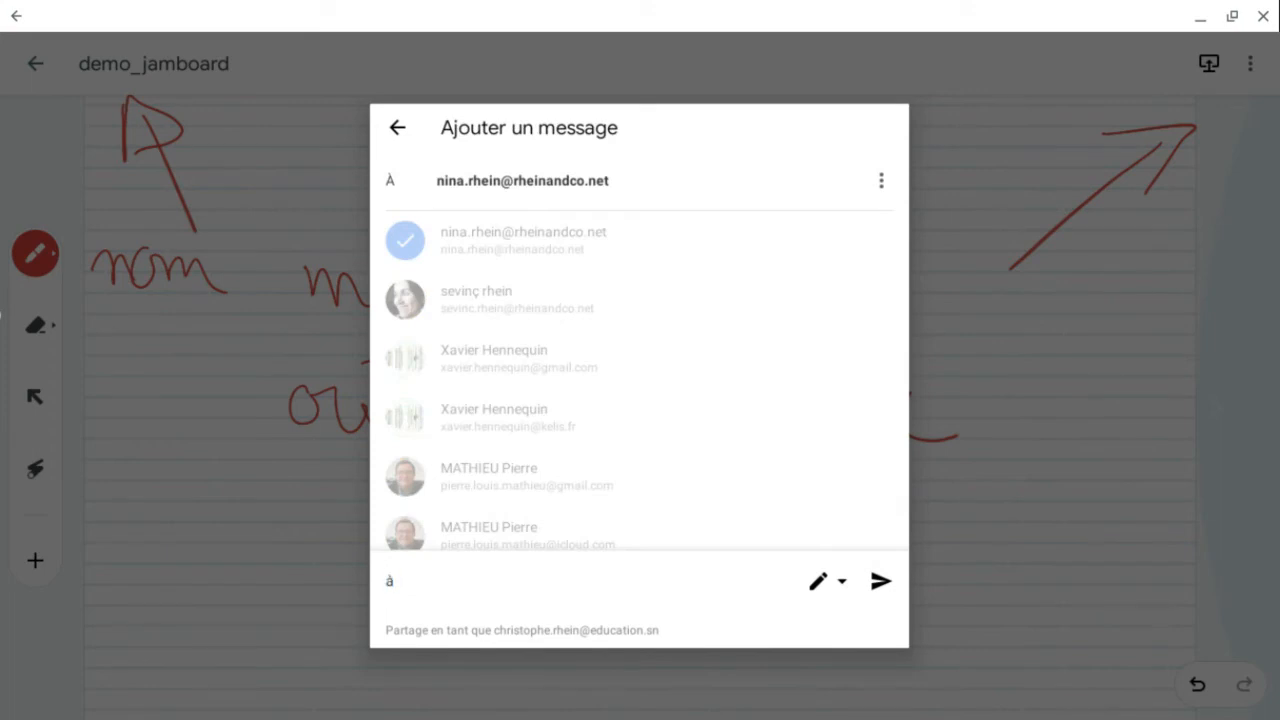
pyautogui.write(' étudier!')
pyautogui.click(880, 580)
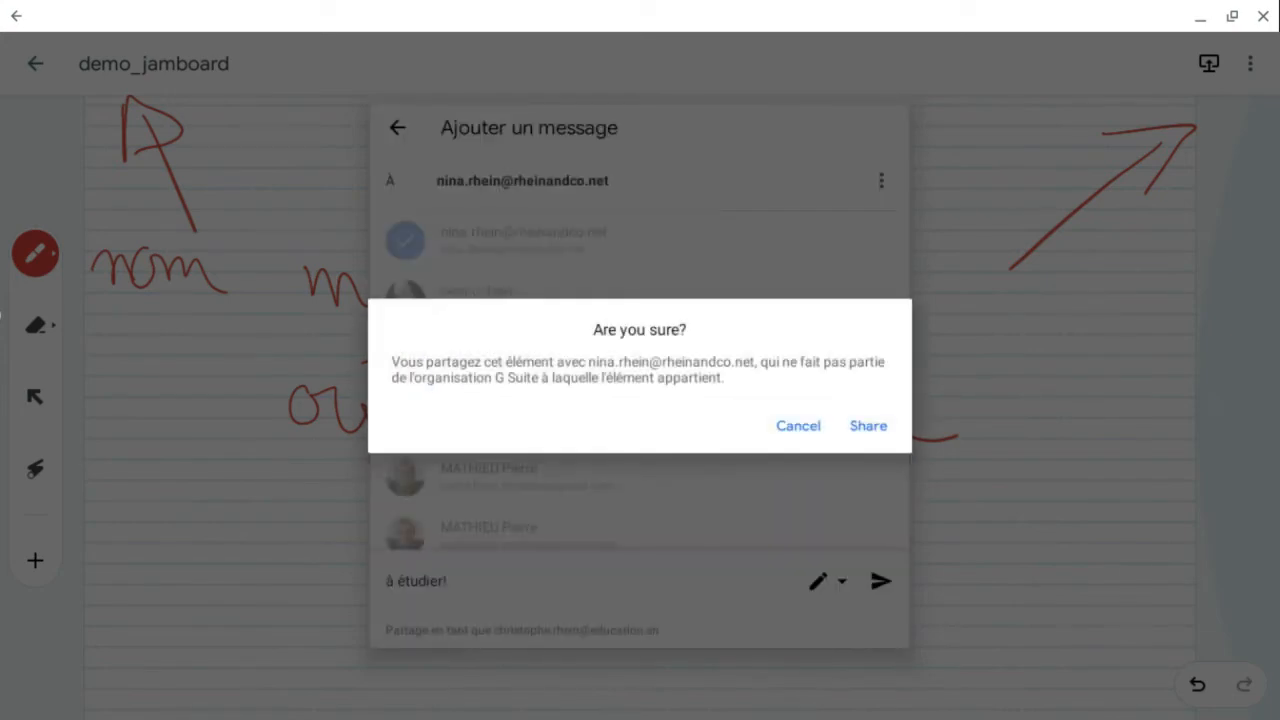
pyautogui.click(868, 425)
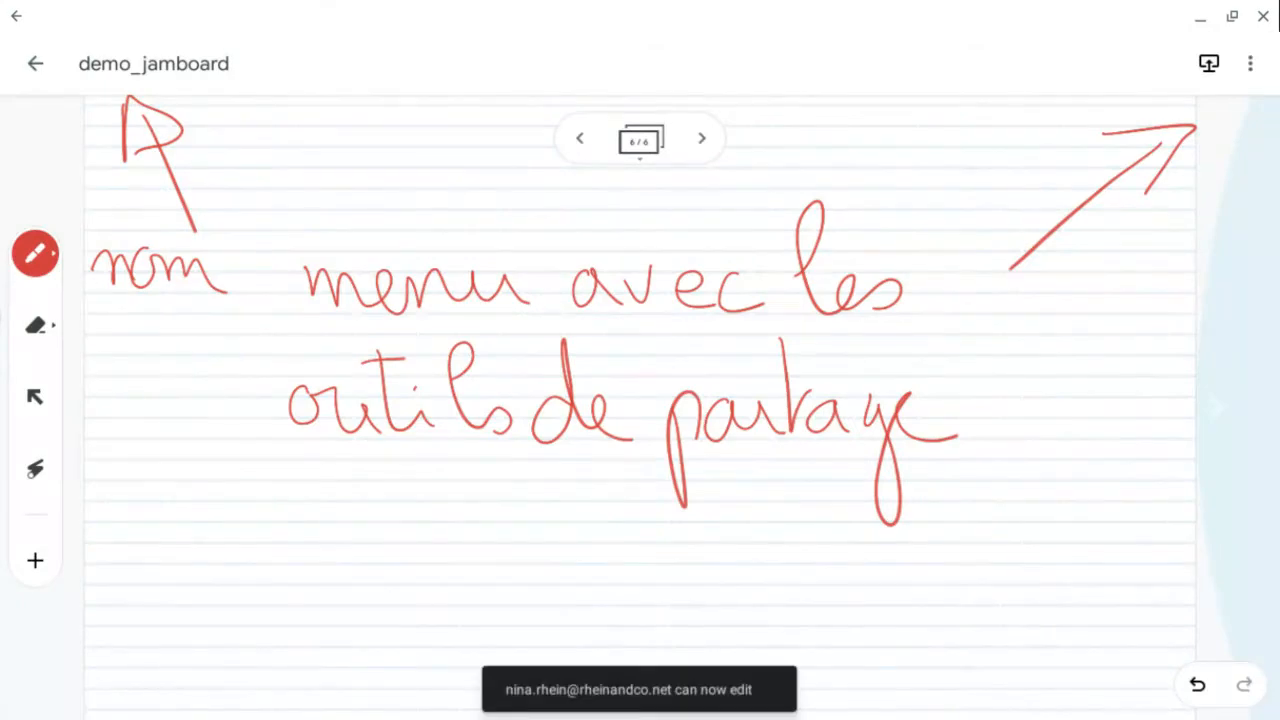
# - Open Add People again and review who has access to the jam
pyautogui.click(1250, 63)
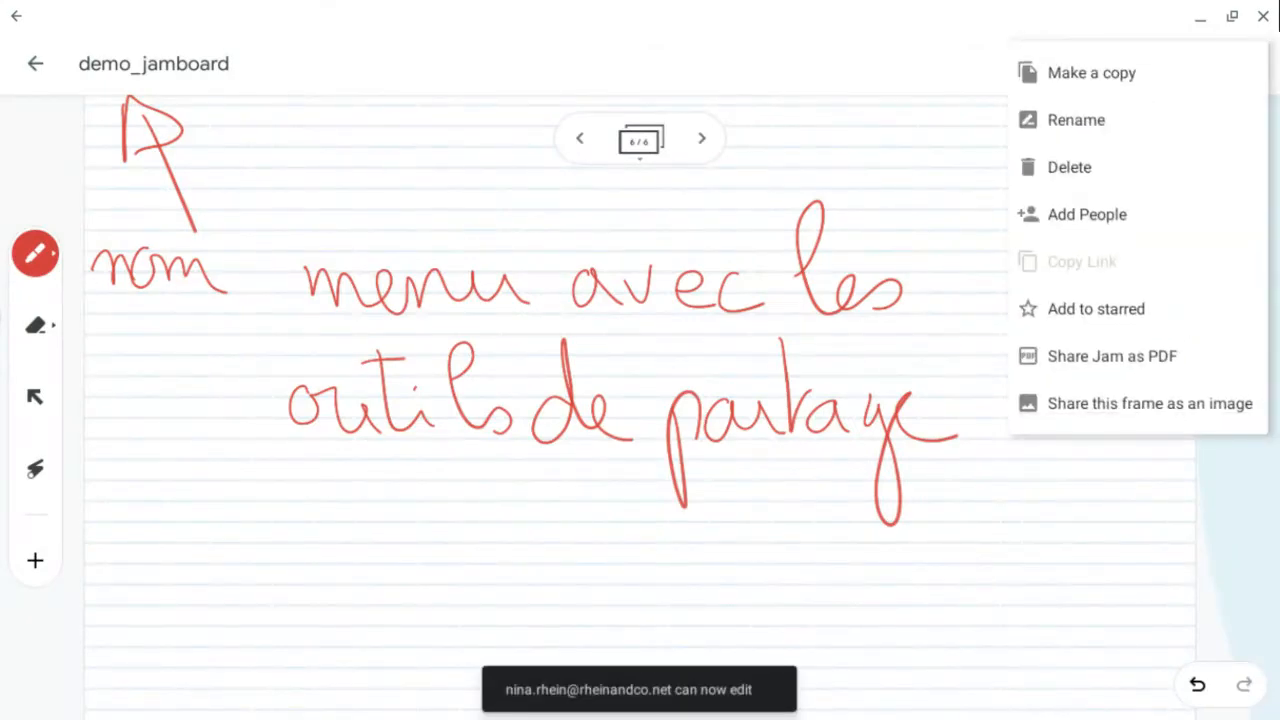
pyautogui.press('Escape')
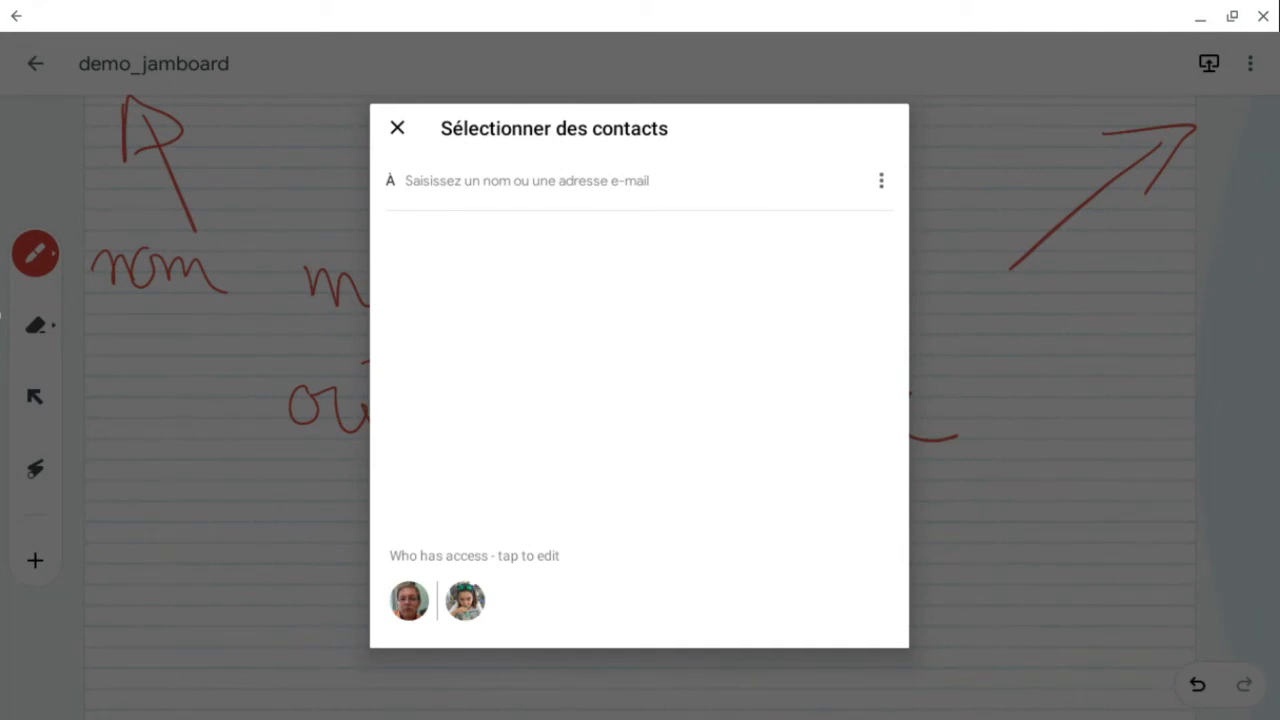
pyautogui.click(465, 601)
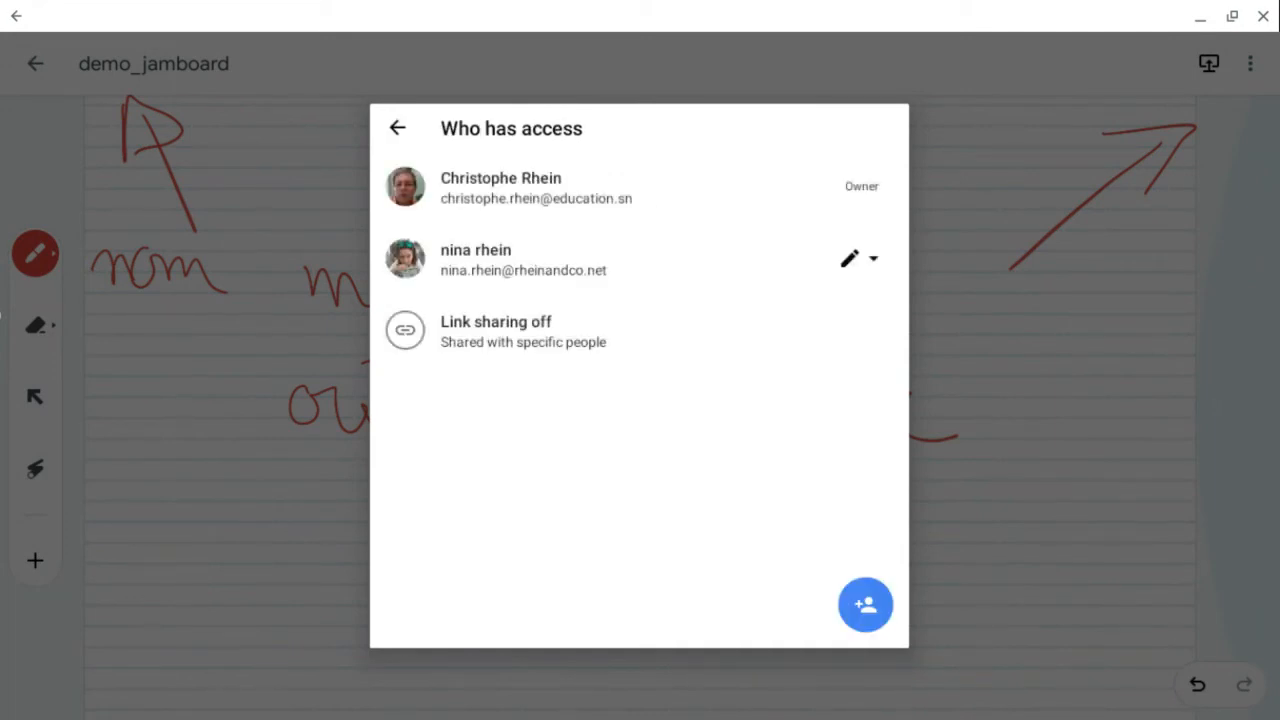
# - Turn on link sharing so anyone at education.sn with the link can edit
pyautogui.click(865, 605)
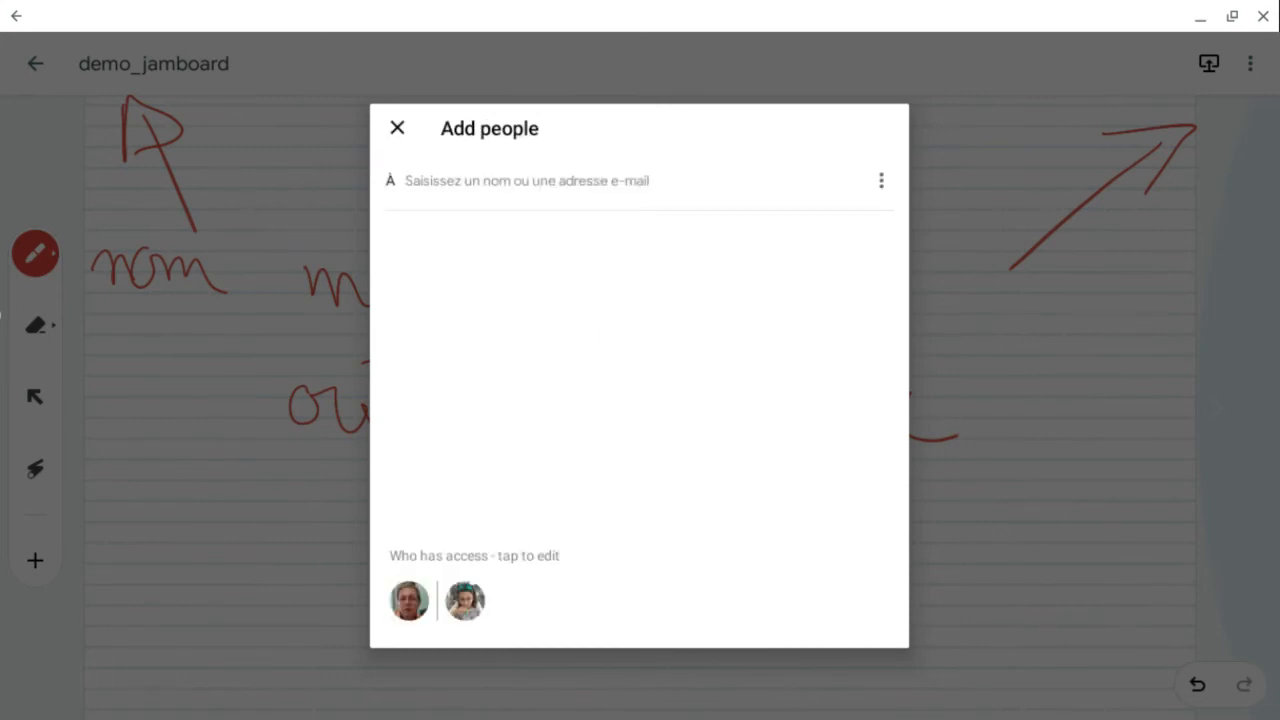
pyautogui.click(465, 601)
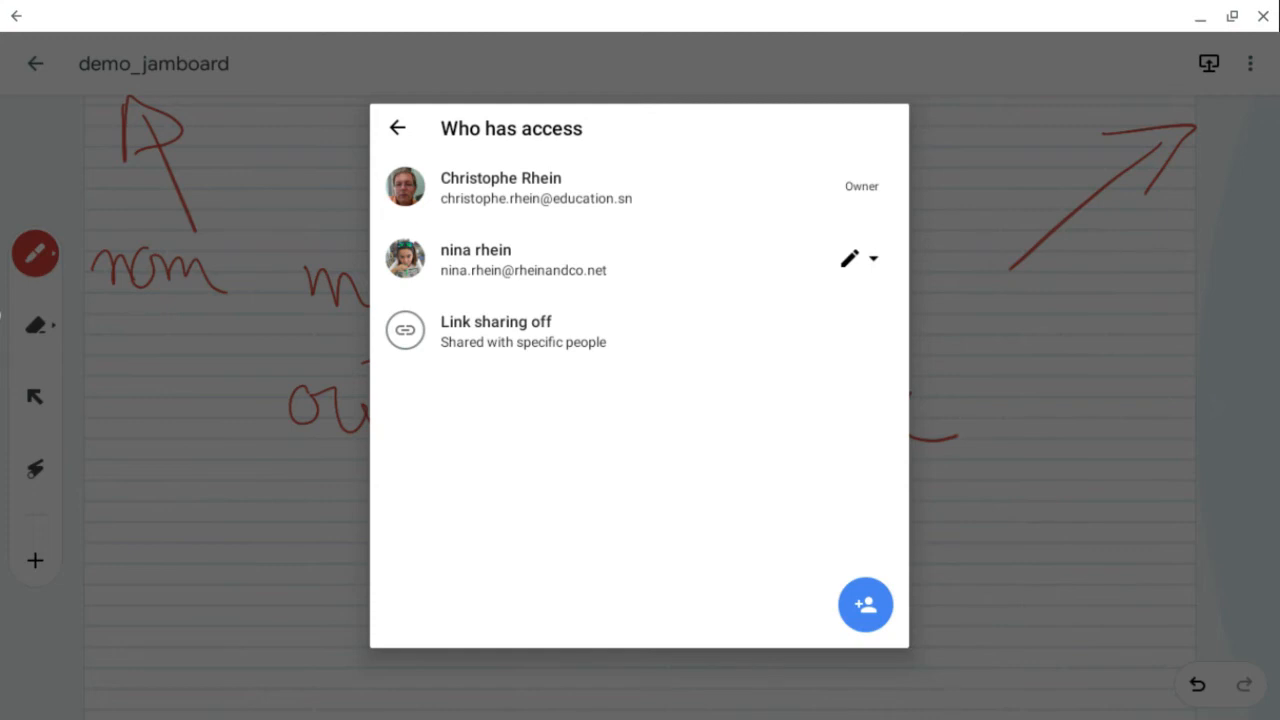
pyautogui.click(524, 331)
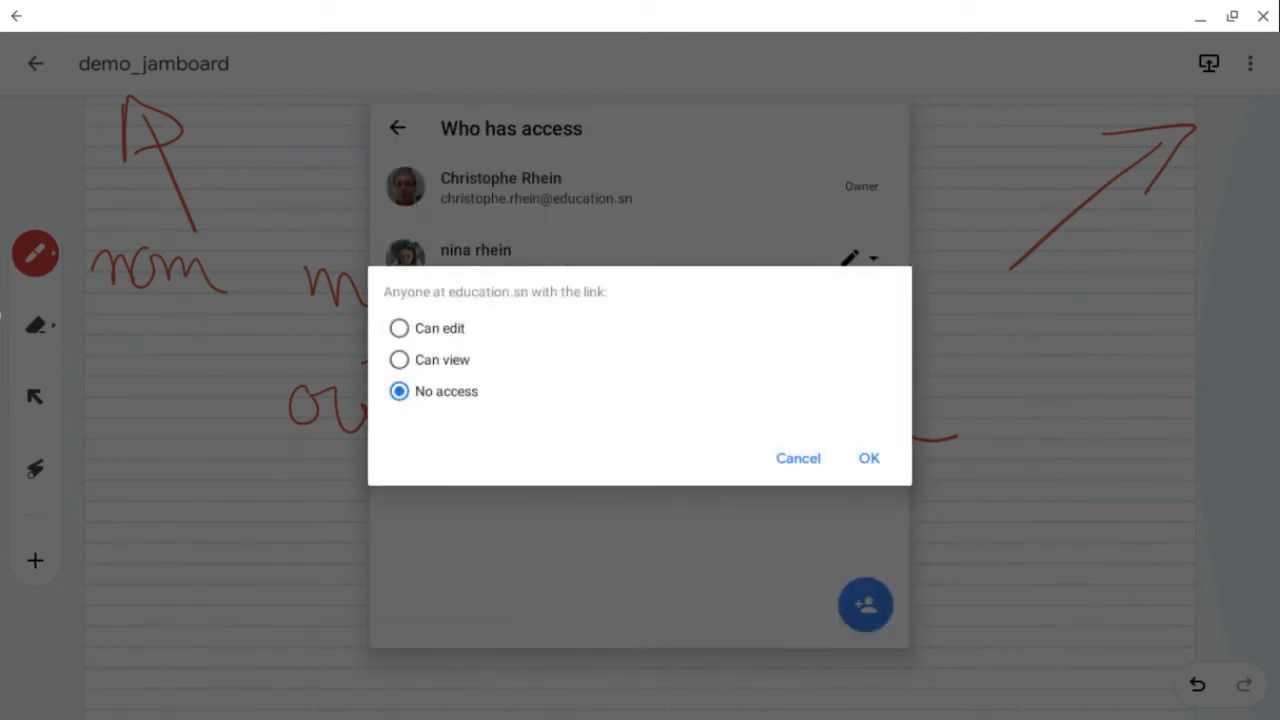
pyautogui.click(400, 328)
pyautogui.click(869, 458)
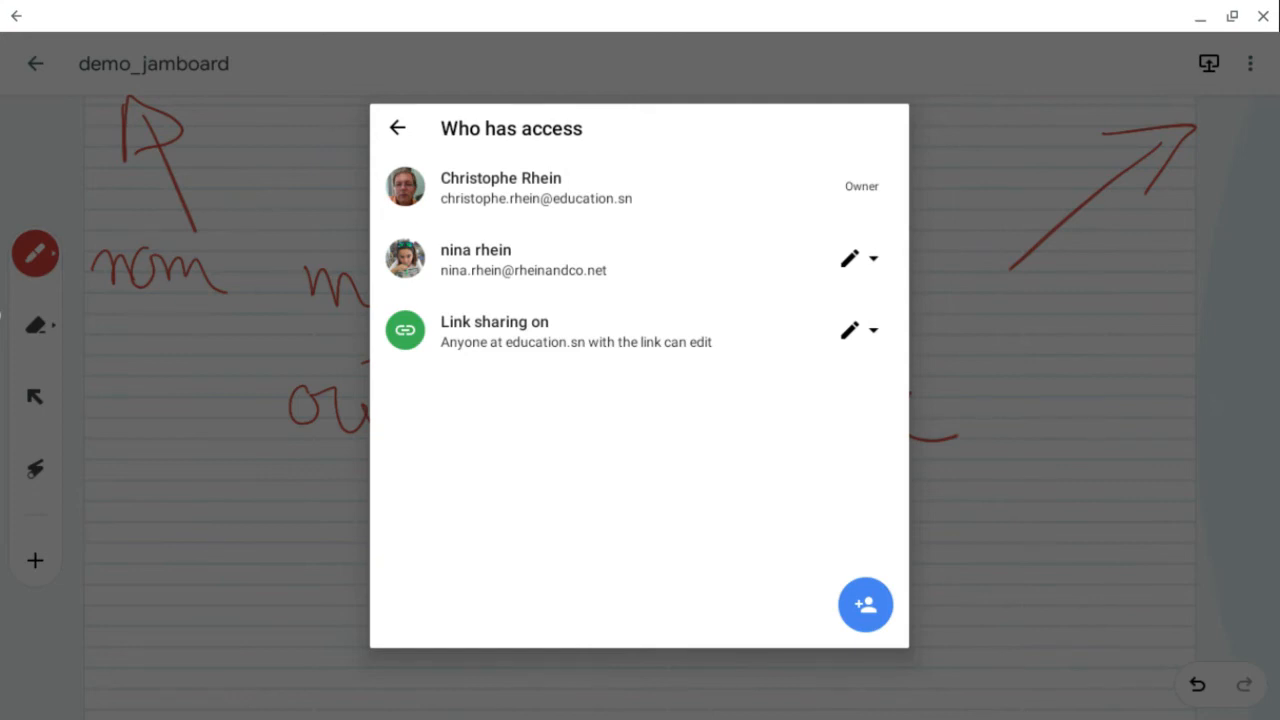
# - Review the link sharing options again and close the sharing dialogs
pyautogui.click(860, 330)
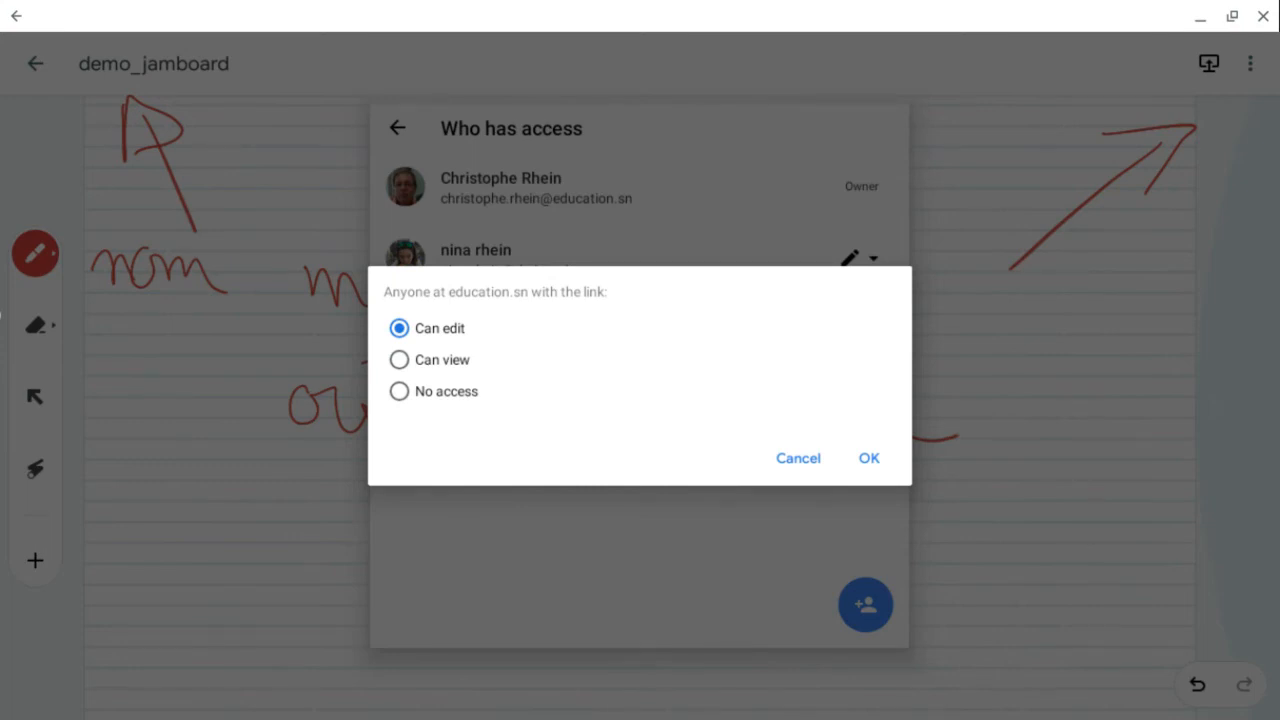
pyautogui.click(869, 458)
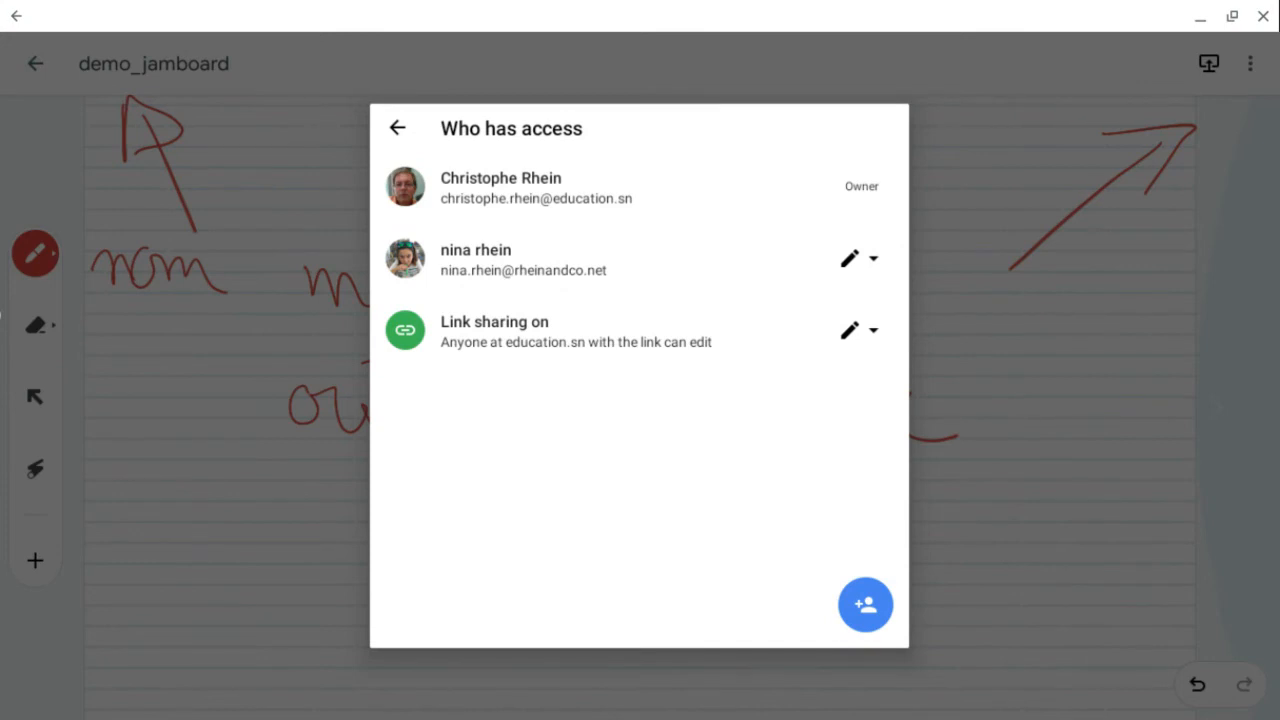
pyautogui.click(860, 330)
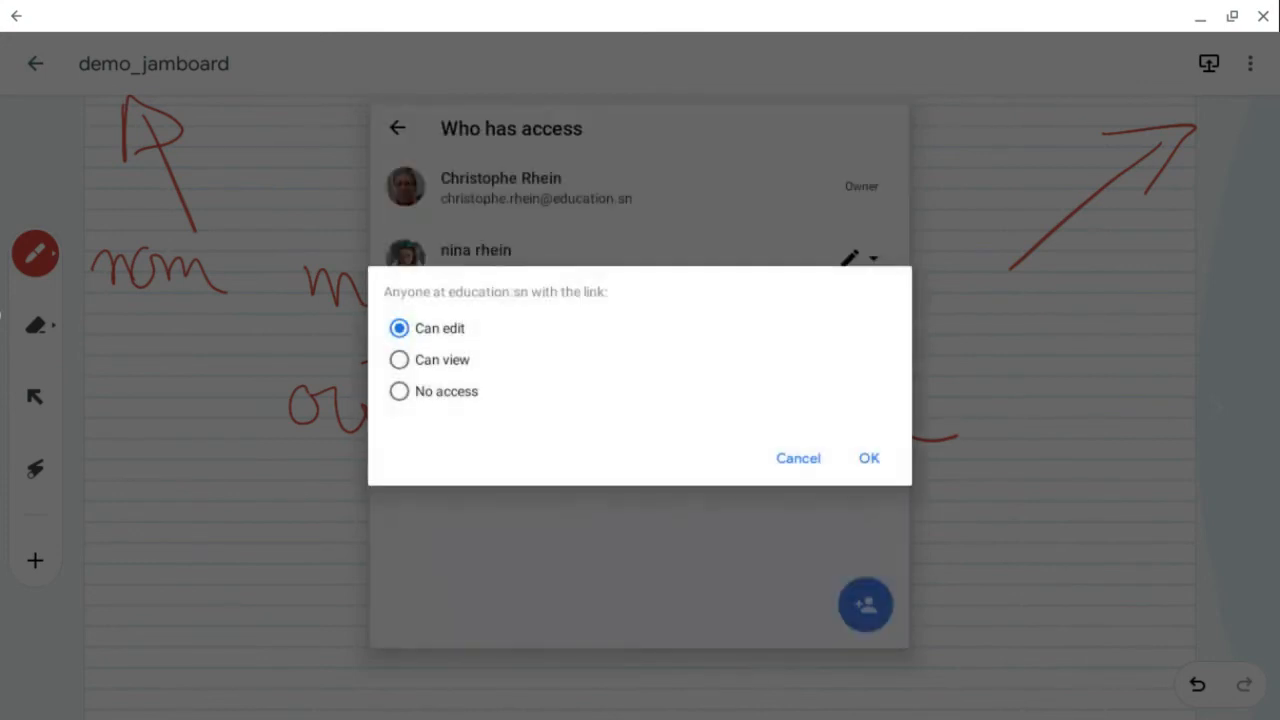
pyautogui.click(869, 458)
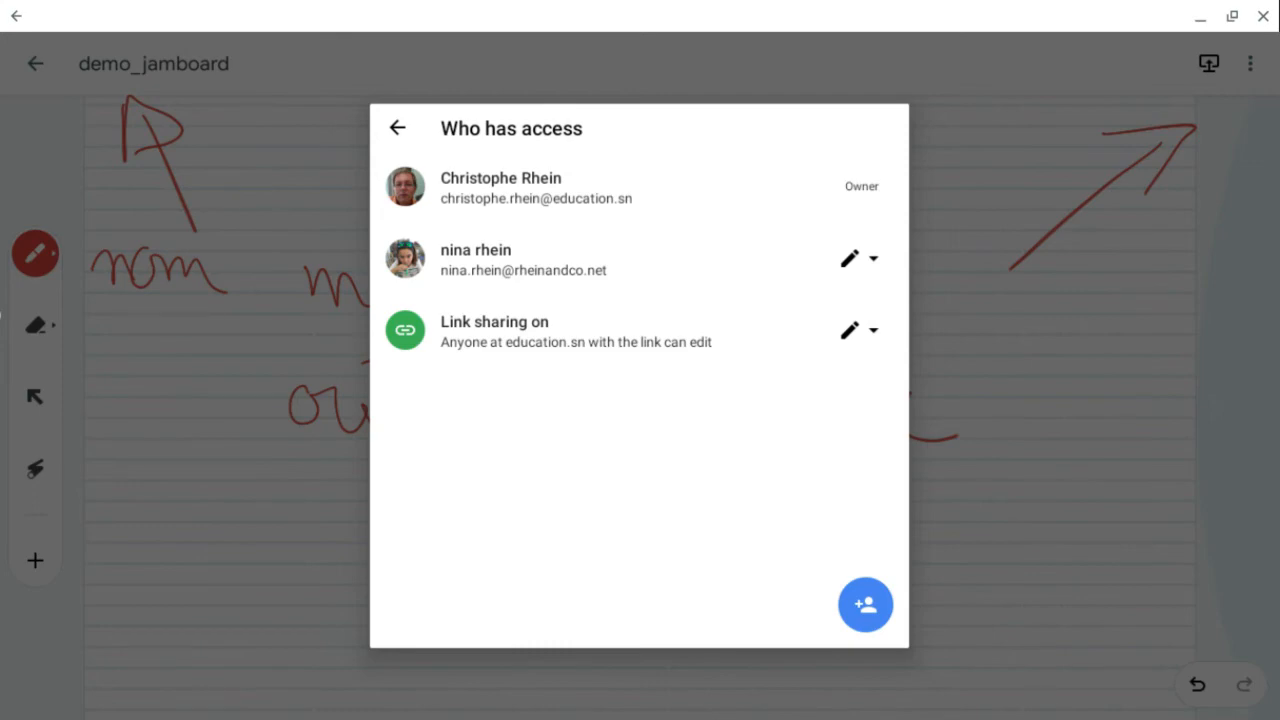
pyautogui.press('Escape')
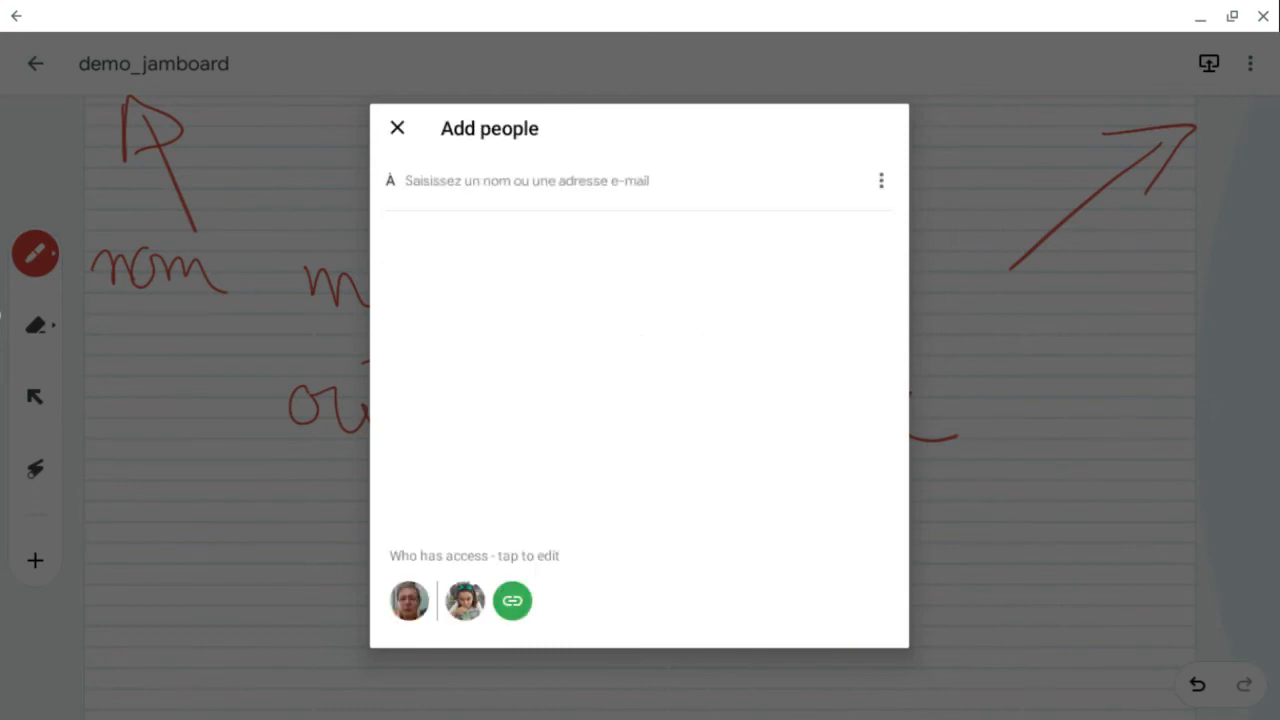
pyautogui.press('Escape')
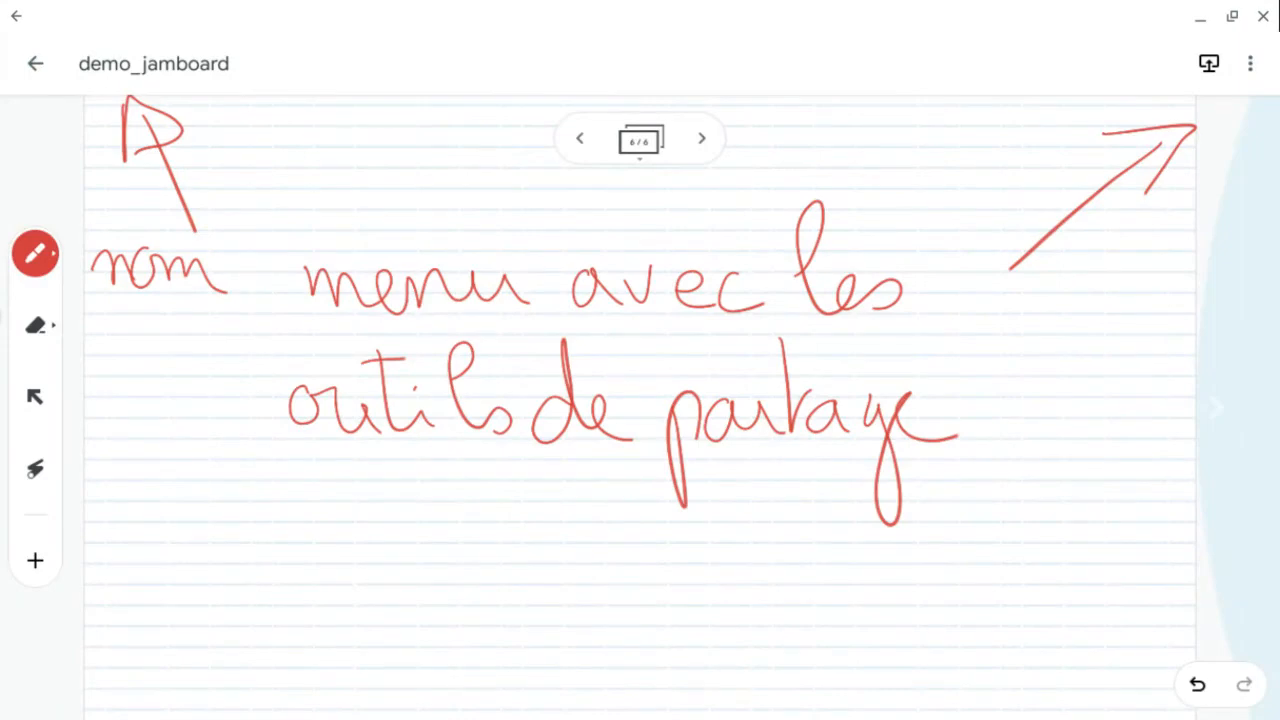
# - Copy the jam's link and add the jam to starred
pyautogui.click(1250, 63)
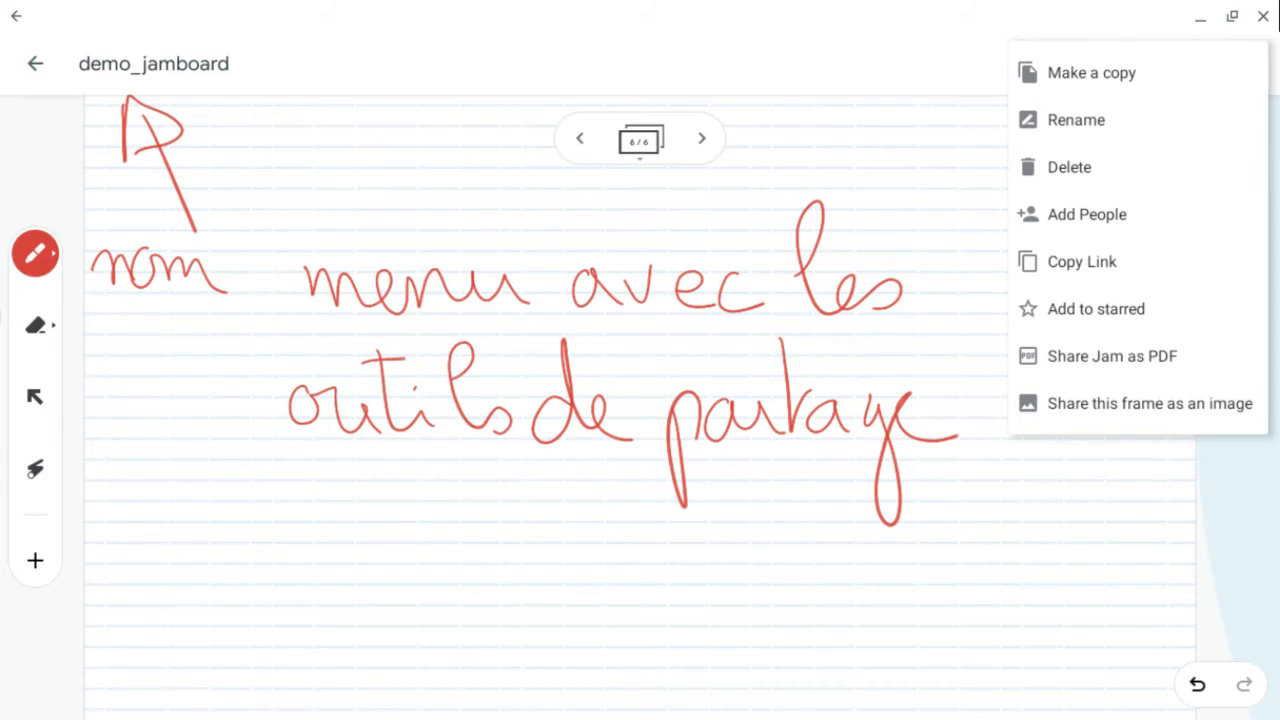
pyautogui.click(1082, 261)
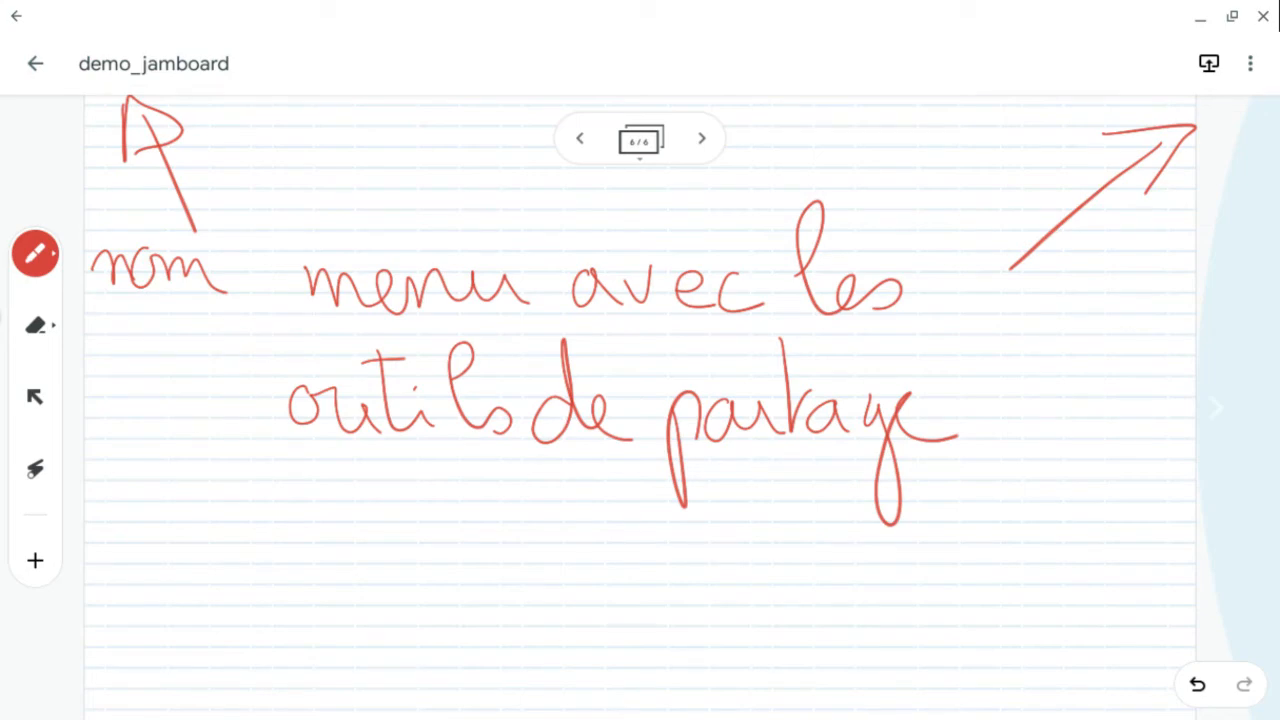
pyautogui.click(1250, 63)
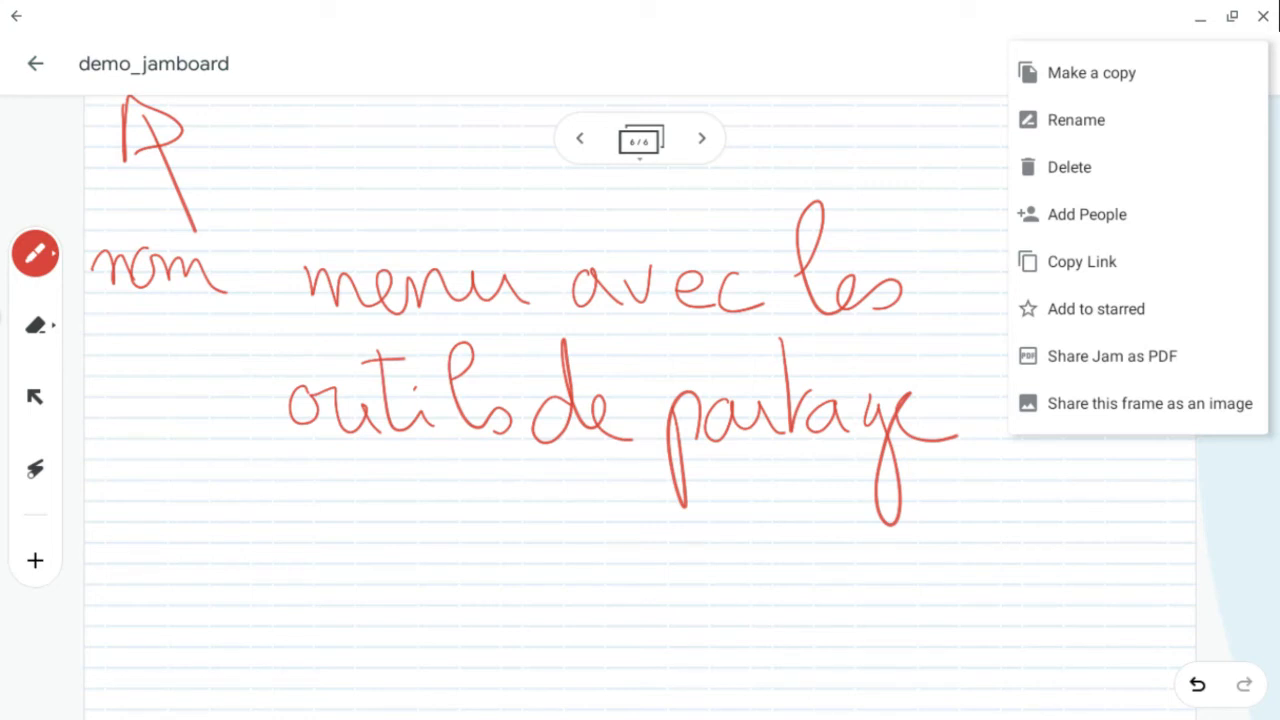
pyautogui.click(1096, 309)
# - Share the jam as PDF, saving it to Drive in the Exemples_videos folder
pyautogui.click(1259, 64)
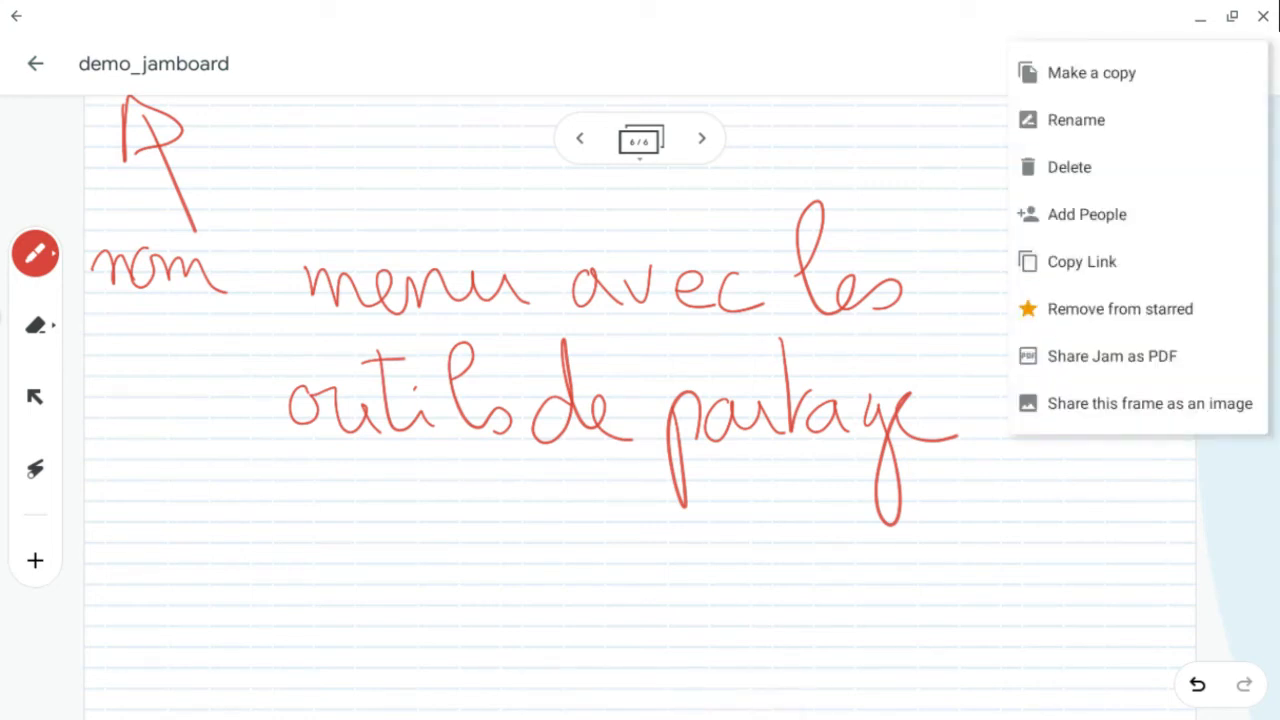
pyautogui.click(1112, 356)
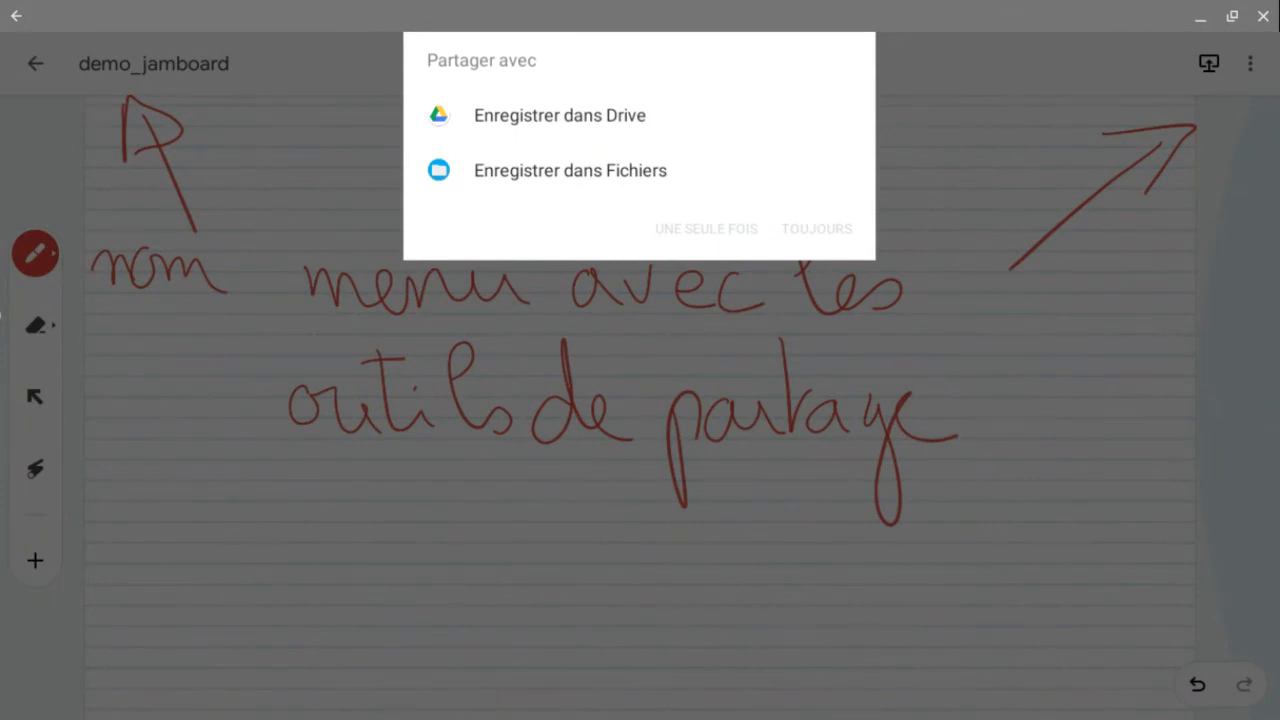
pyautogui.click(560, 115)
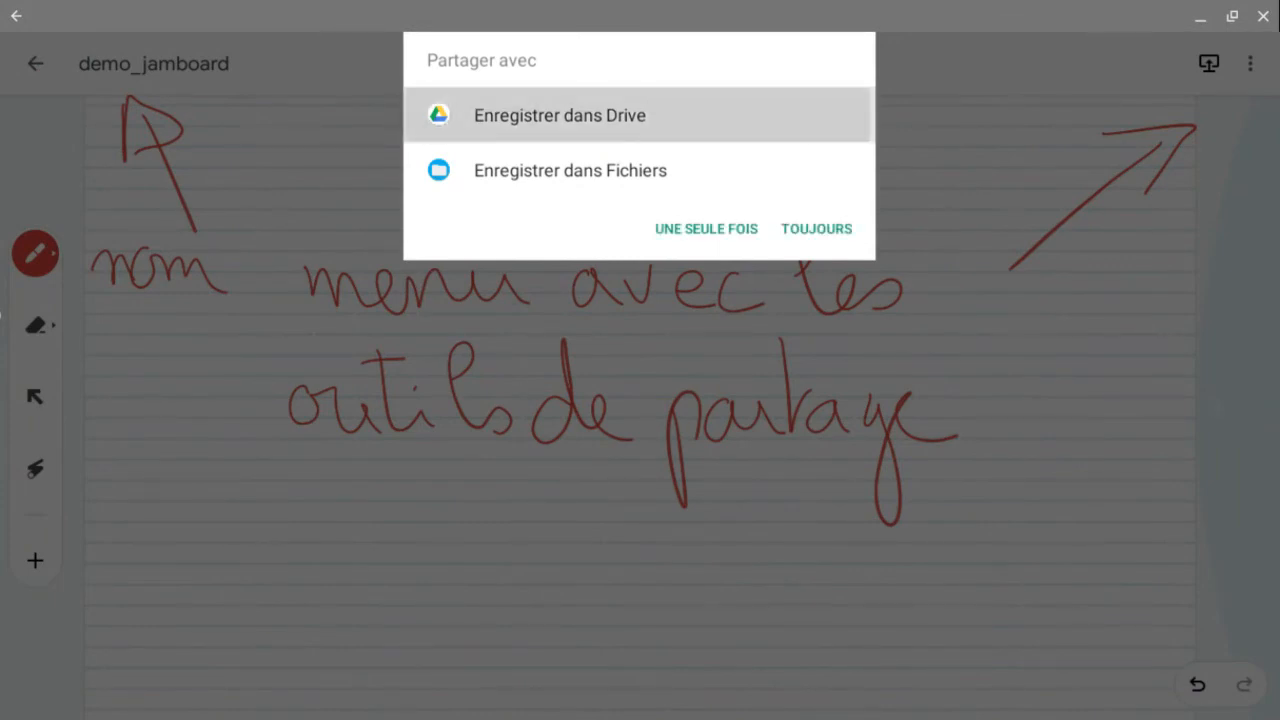
pyautogui.click(706, 228)
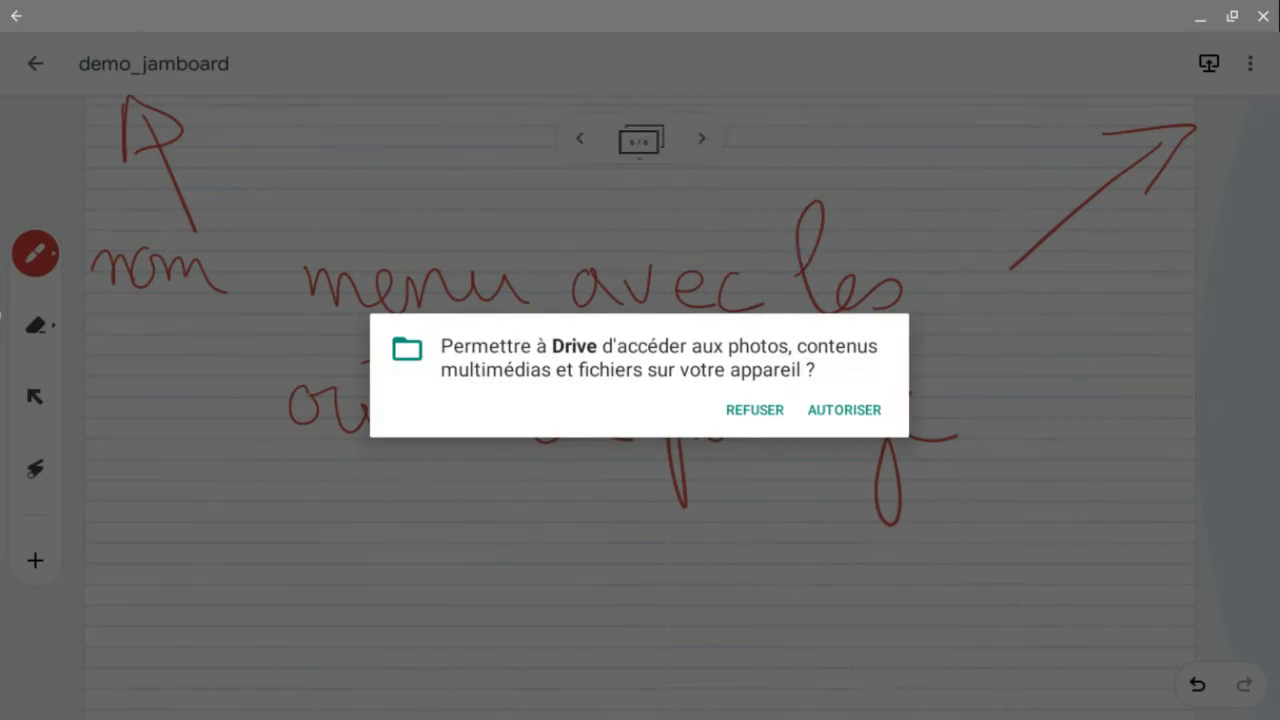
pyautogui.click(844, 410)
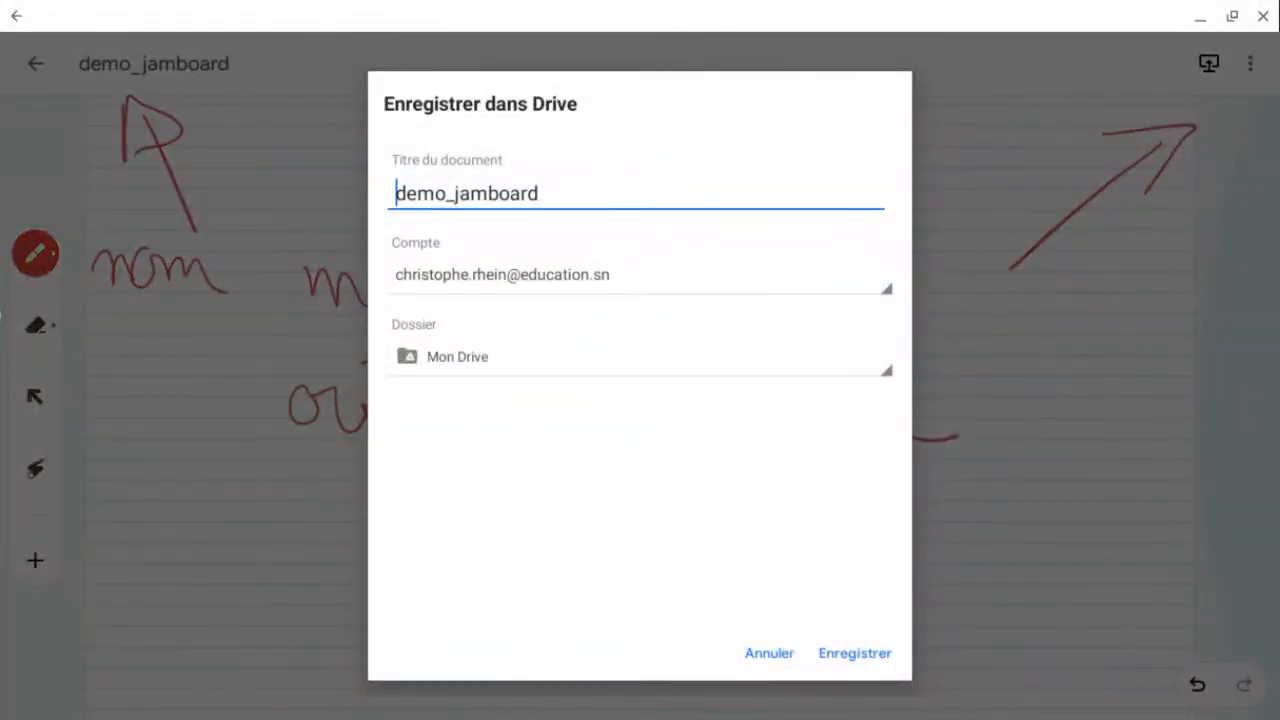
pyautogui.click(640, 356)
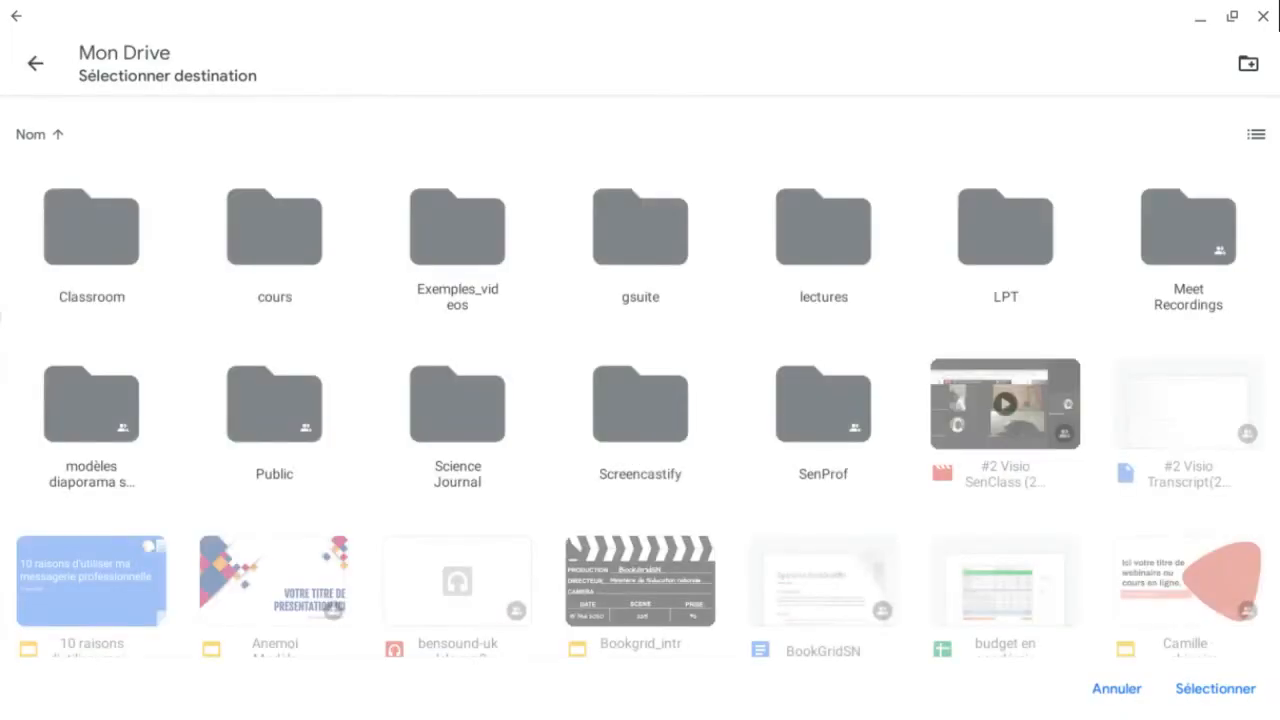
pyautogui.click(457, 240)
pyautogui.click(1215, 688)
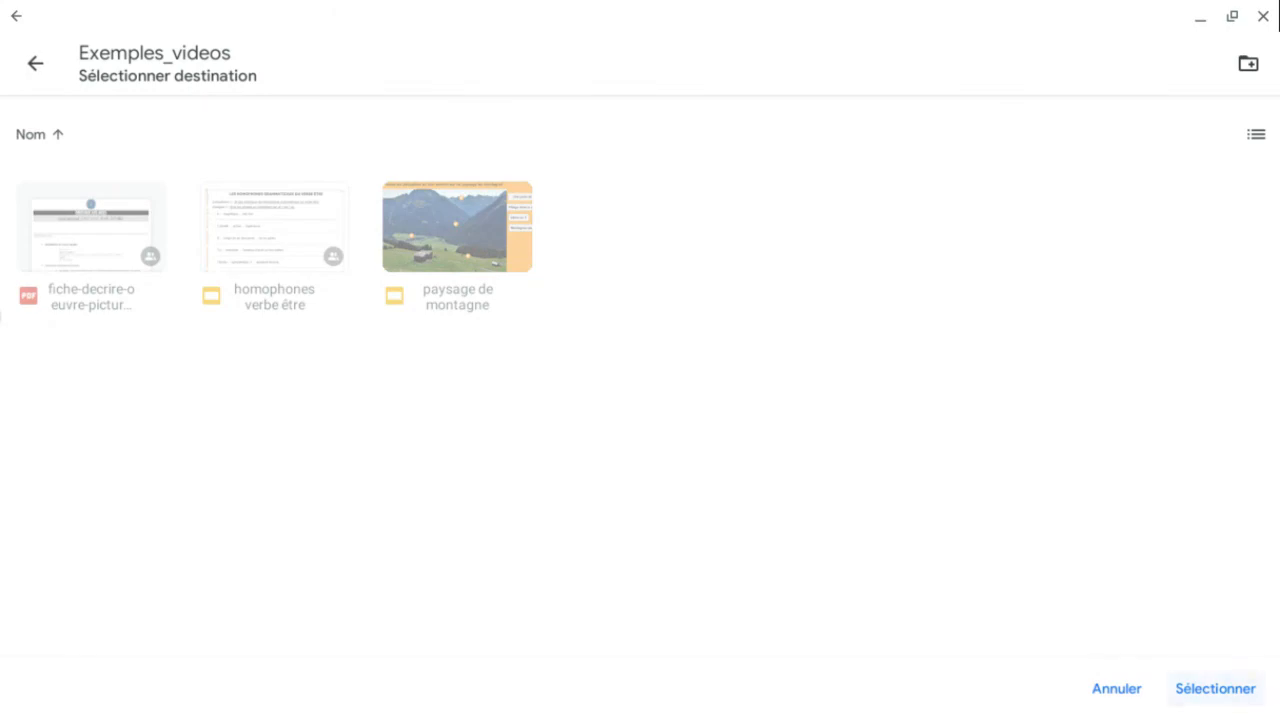
pyautogui.click(855, 653)
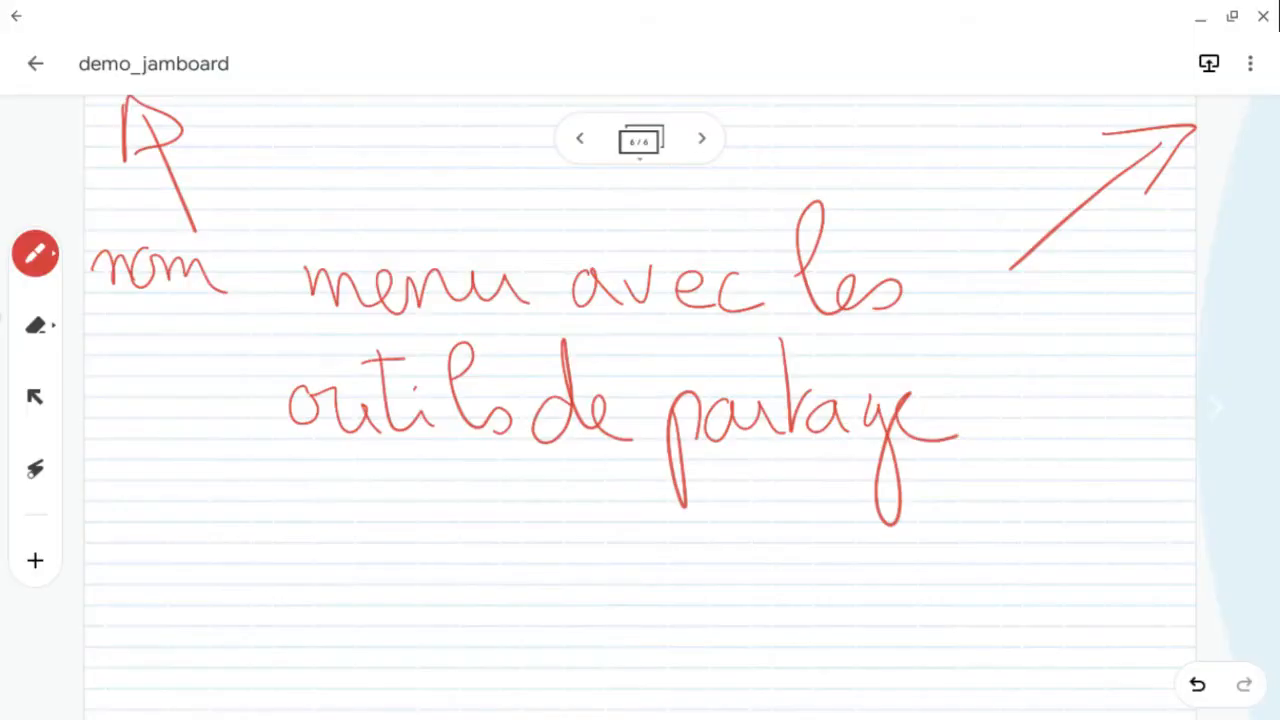
# - Share the current frame as an image, saving it to Drive as demo_jamboard - 6.png
pyautogui.click(1250, 63)
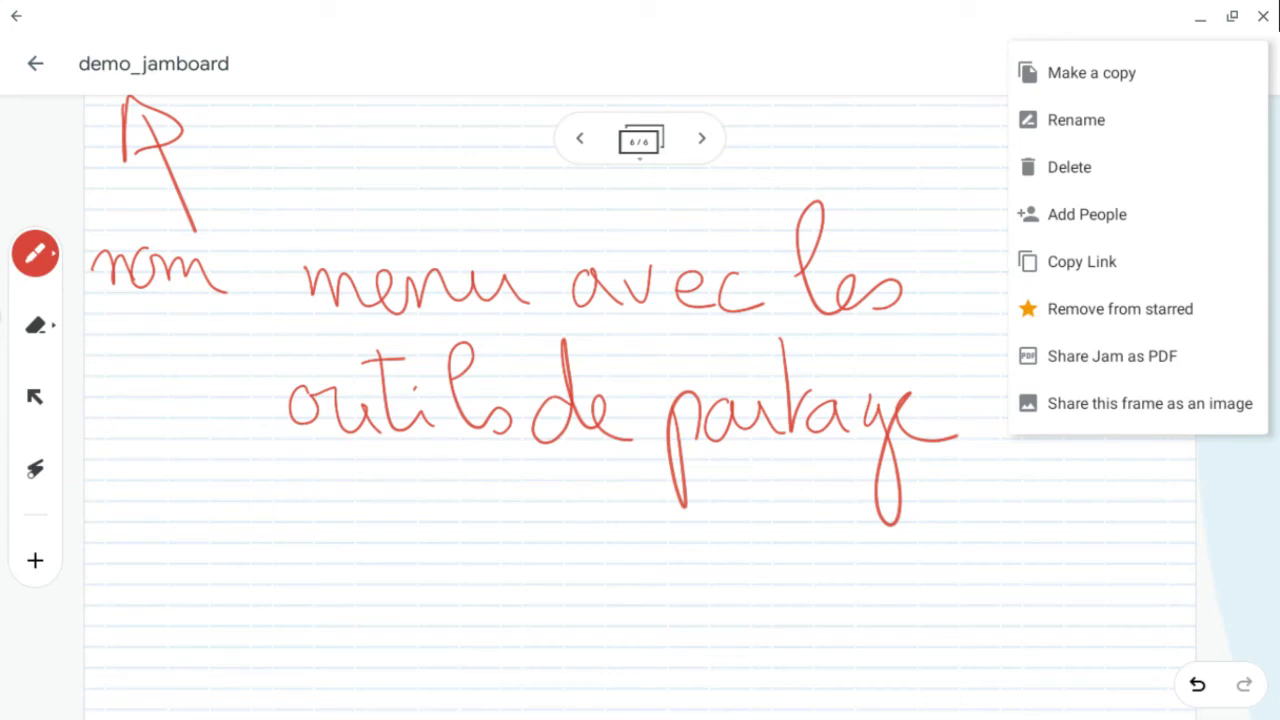
pyautogui.click(1149, 404)
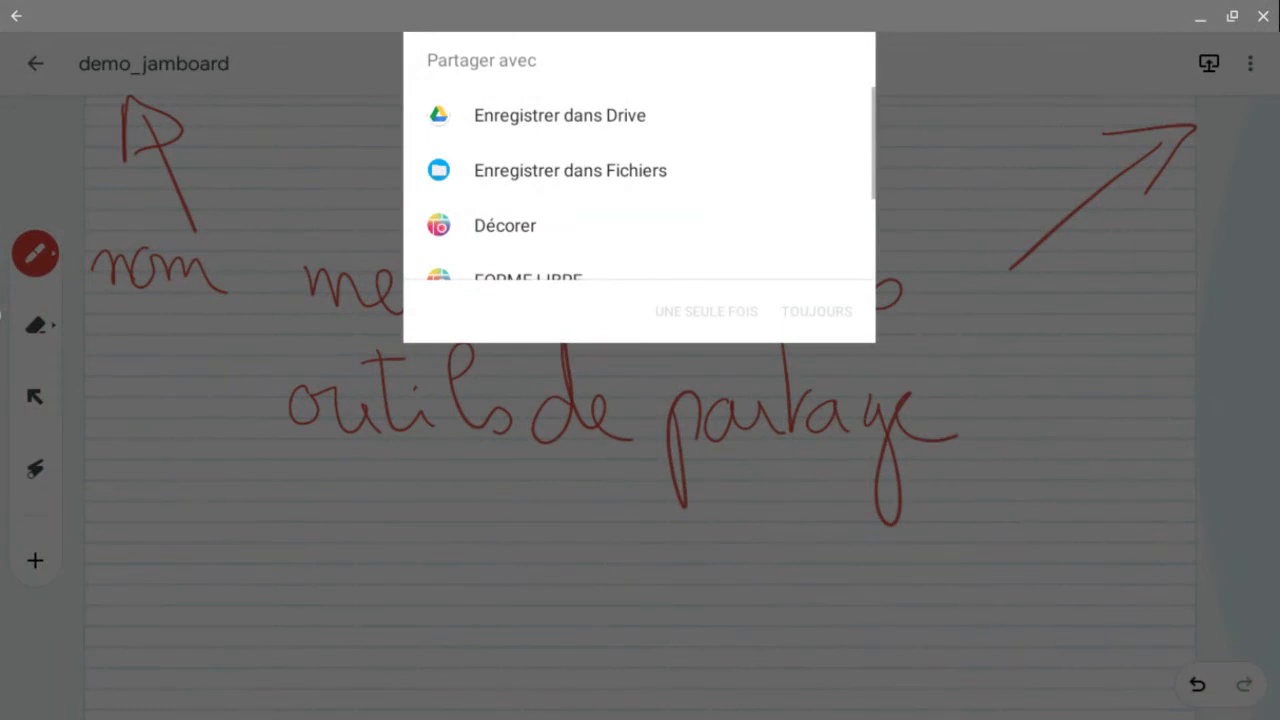
pyautogui.scroll(-3, 639, 185)
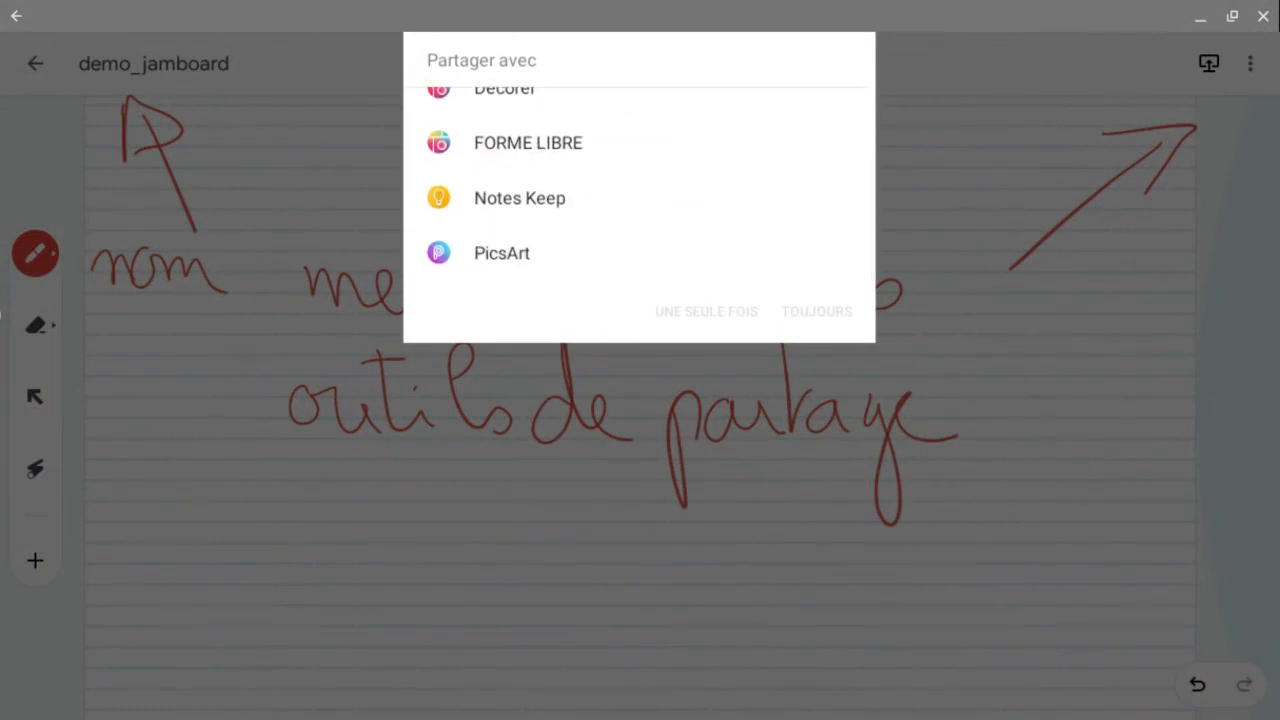
pyautogui.scroll(3, 639, 185)
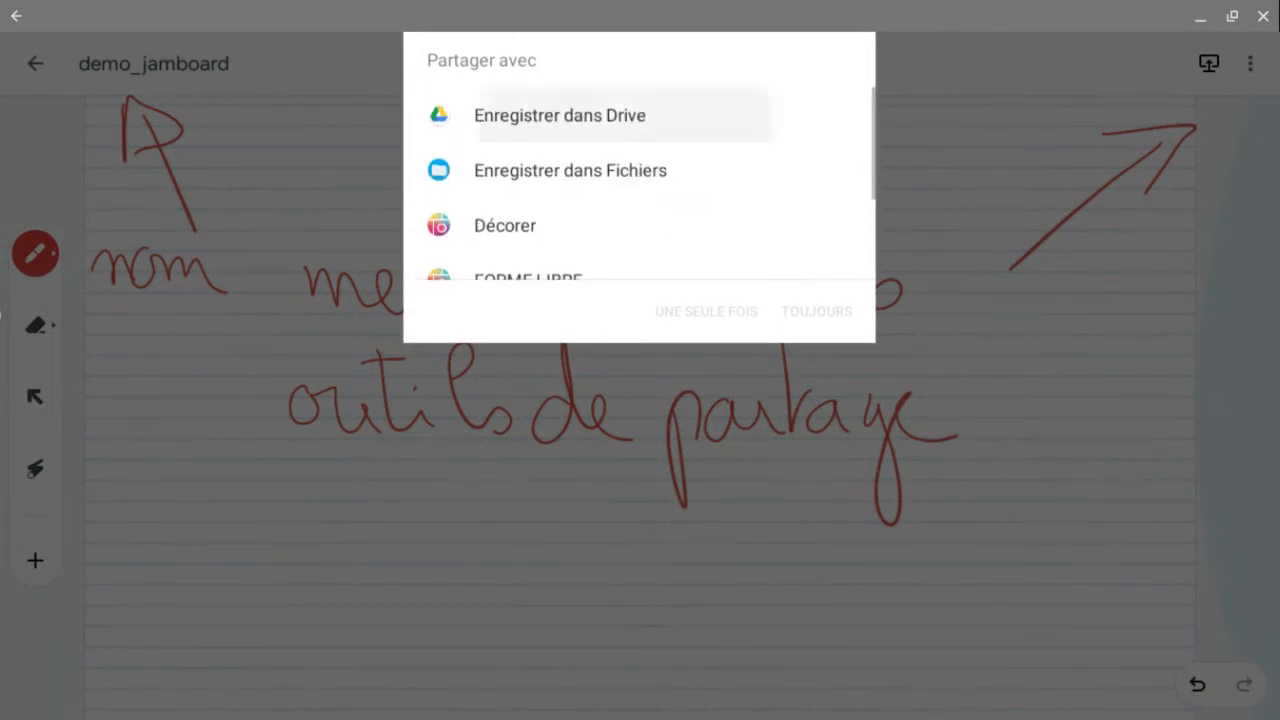
pyautogui.click(625, 115)
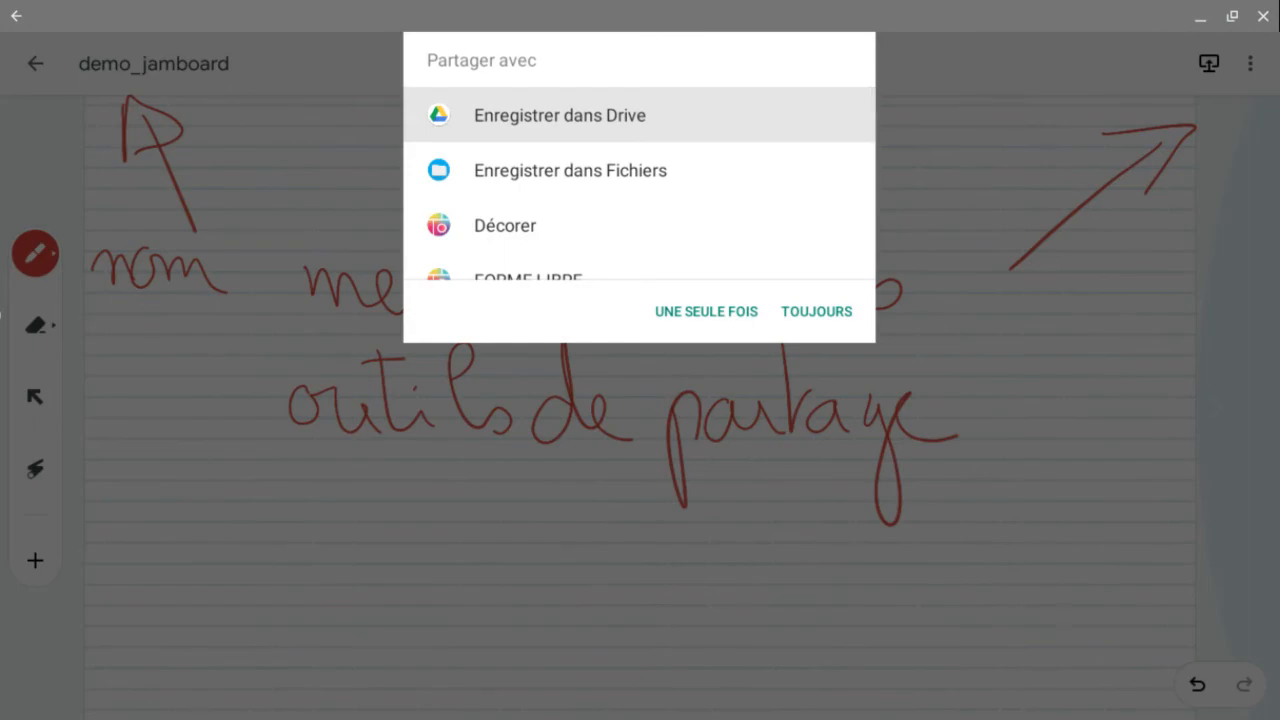
pyautogui.click(706, 311)
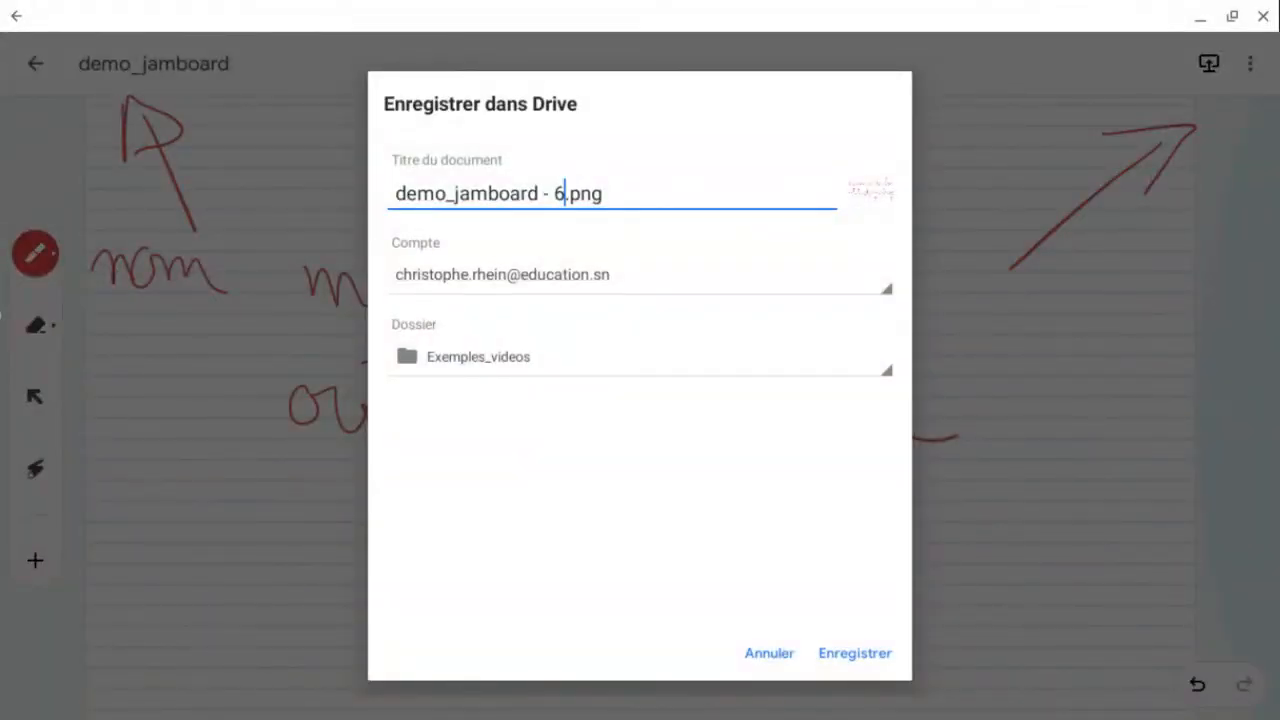
pyautogui.click(855, 653)
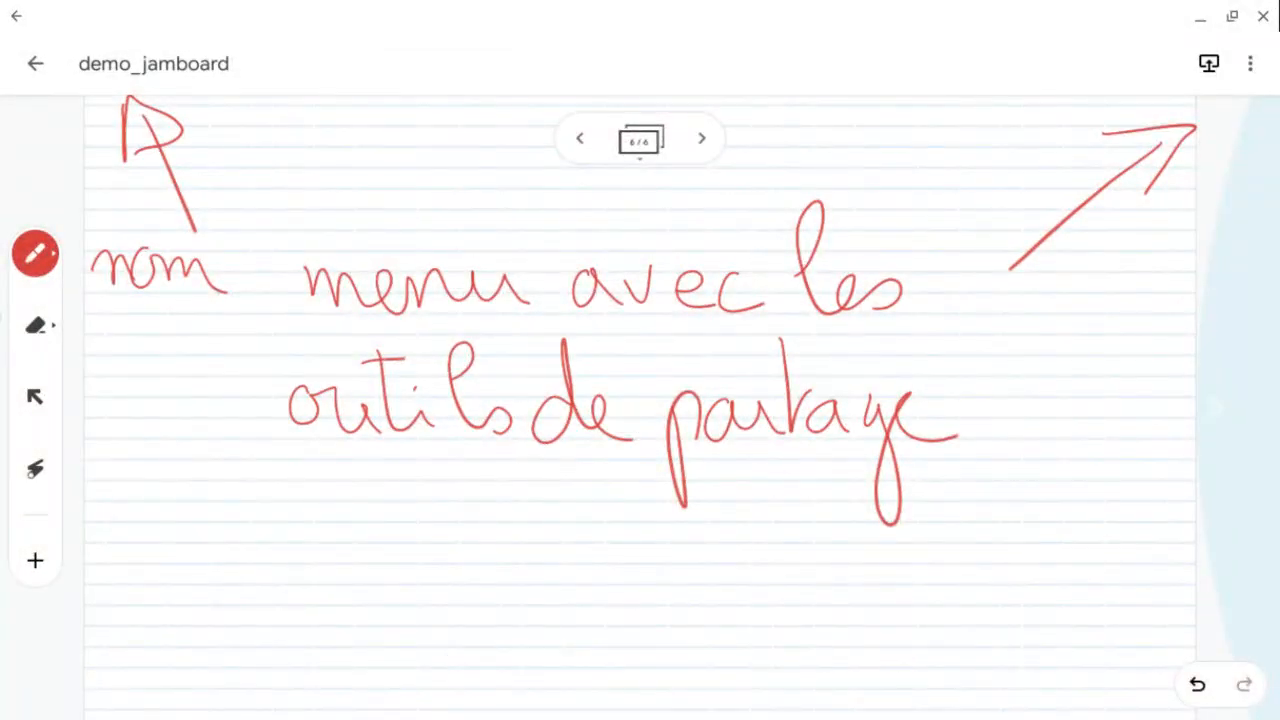
# - Move to a new blank frame and erase a first handwriting attempt on it
pyautogui.click(702, 138)
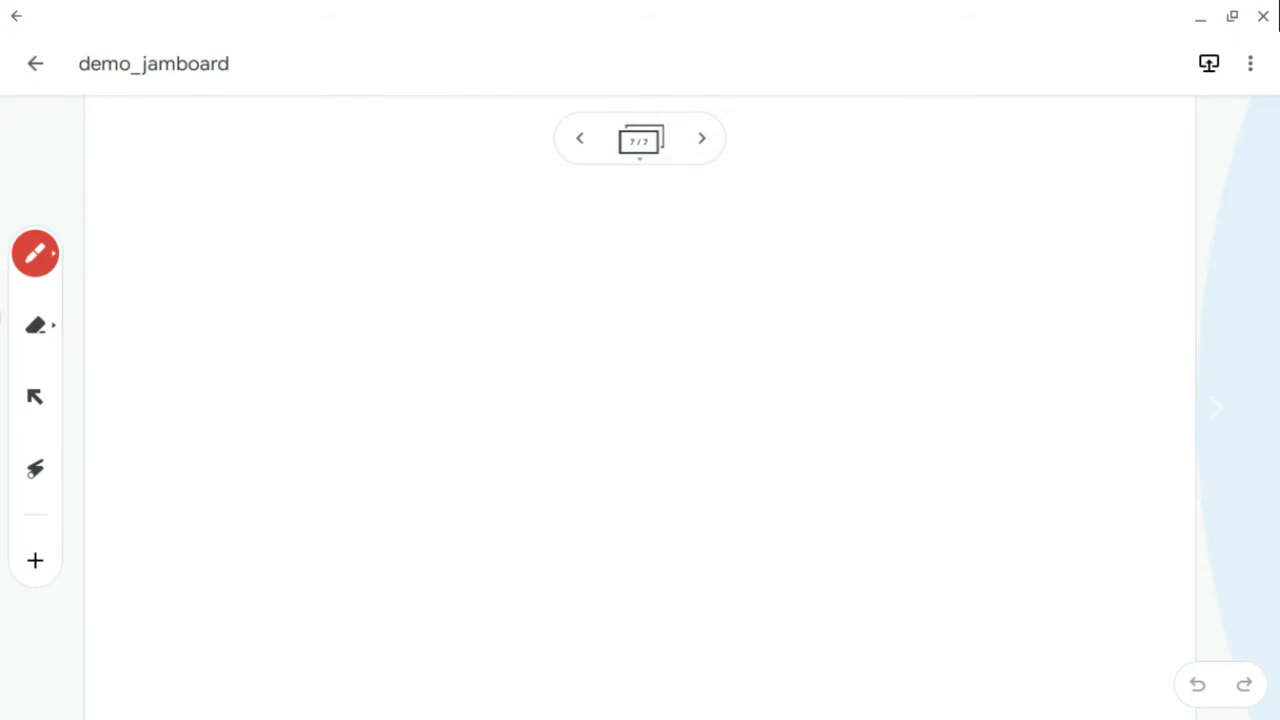
pyautogui.moveTo(197, 235); pyautogui.dragTo(173, 348)
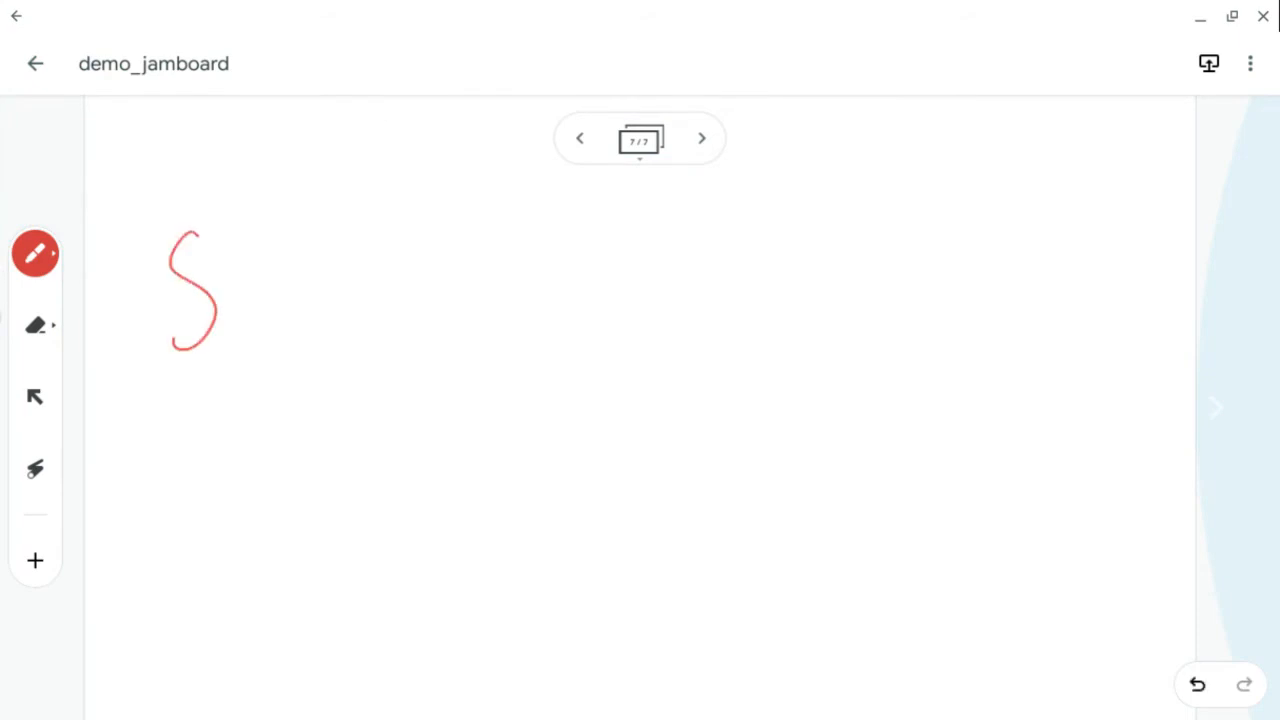
pyautogui.moveTo(226, 288)
pyautogui.mouseDown()
pyautogui.moveTo(265, 281)
pyautogui.moveTo(260, 341)
pyautogui.mouseUp()
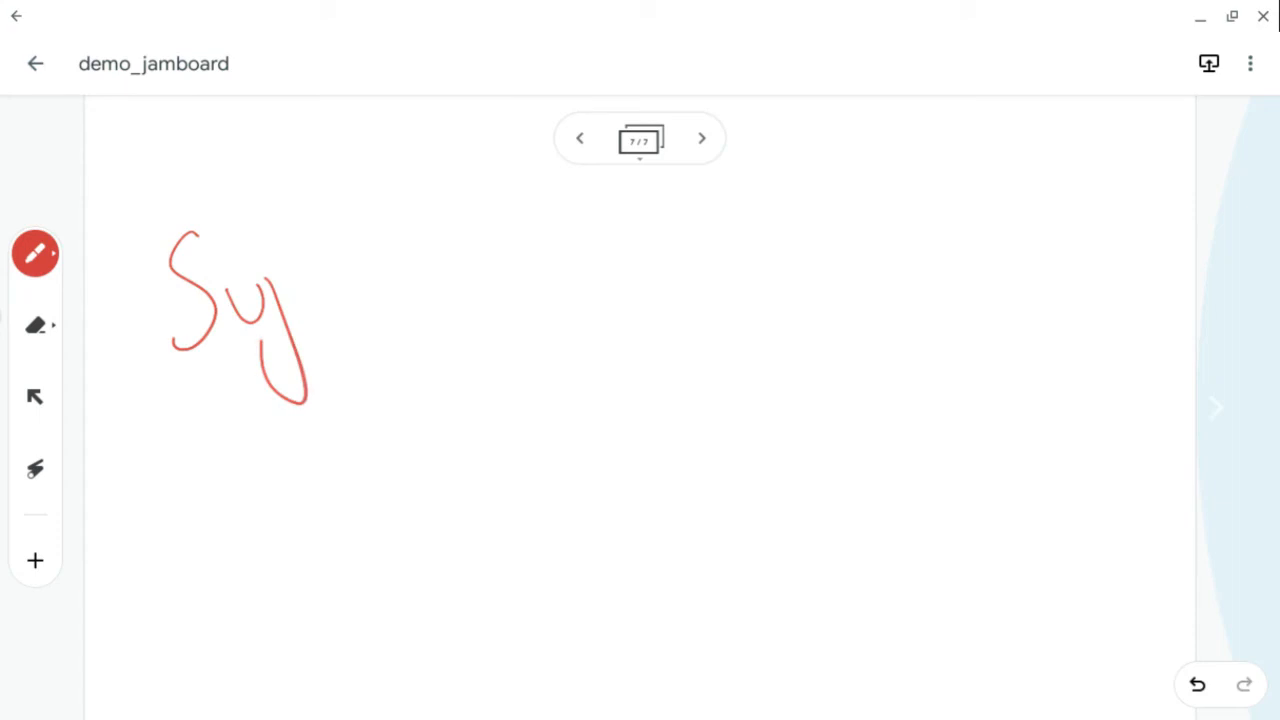
pyautogui.click(35, 325)
pyautogui.moveTo(214, 213)
pyautogui.mouseDown()
pyautogui.moveTo(170, 343)
pyautogui.moveTo(312, 276)
pyautogui.moveTo(274, 567)
pyautogui.moveTo(179, 255)
pyautogui.moveTo(123, 412)
pyautogui.mouseUp()
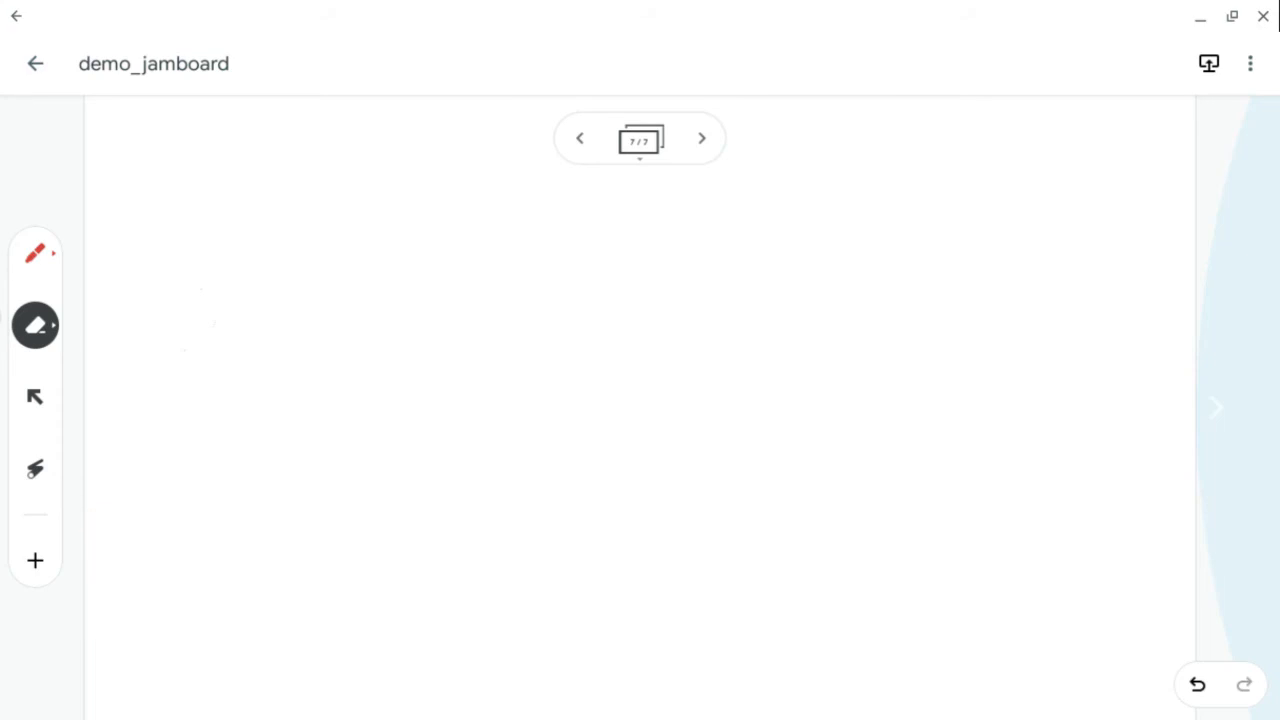
pyautogui.click(35, 253)
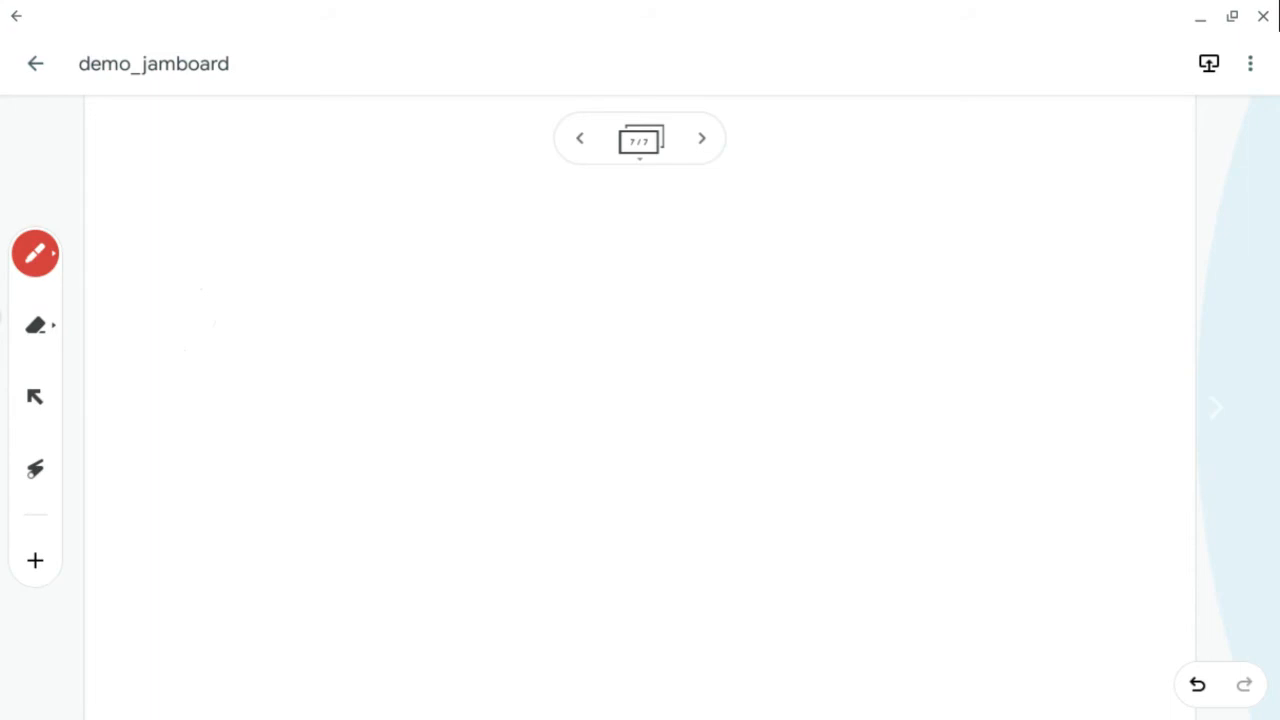
# - Handwrite "Synchrone" with an arrow pointing down to "Meet ou Zoom" on the frame's left half
pyautogui.moveTo(205, 240)
pyautogui.mouseDown()
pyautogui.moveTo(166, 277)
pyautogui.moveTo(172, 350)
pyautogui.mouseUp()
pyautogui.moveTo(216, 290)
pyautogui.mouseDown()
pyautogui.moveTo(248, 428)
pyautogui.moveTo(240, 395)
pyautogui.mouseUp()
pyautogui.moveTo(255, 328)
pyautogui.mouseDown()
pyautogui.moveTo(291, 322)
pyautogui.moveTo(350, 230)
pyautogui.moveTo(380, 326)
pyautogui.moveTo(410, 285)
pyautogui.mouseUp()
pyautogui.moveTo(442, 276)
pyautogui.mouseDown()
pyautogui.moveTo(428, 292)
pyautogui.moveTo(440, 318)
pyautogui.mouseUp()
pyautogui.moveTo(462, 314)
pyautogui.mouseDown()
pyautogui.moveTo(482, 272)
pyautogui.moveTo(488, 316)
pyautogui.mouseUp()
pyautogui.moveTo(518, 298); pyautogui.dragTo(576, 308)
pyautogui.moveTo(322, 357); pyautogui.dragTo(348, 448)
pyautogui.moveTo(320, 434)
pyautogui.mouseDown()
pyautogui.moveTo(350, 478)
pyautogui.moveTo(360, 425)
pyautogui.mouseUp()
pyautogui.moveTo(166, 530)
pyautogui.mouseDown()
pyautogui.moveTo(186, 612)
pyautogui.moveTo(222, 620)
pyautogui.moveTo(302, 598)
pyautogui.mouseUp()
pyautogui.moveTo(297, 497); pyautogui.dragTo(322, 590)
pyautogui.moveTo(310, 556); pyautogui.dragTo(347, 537)
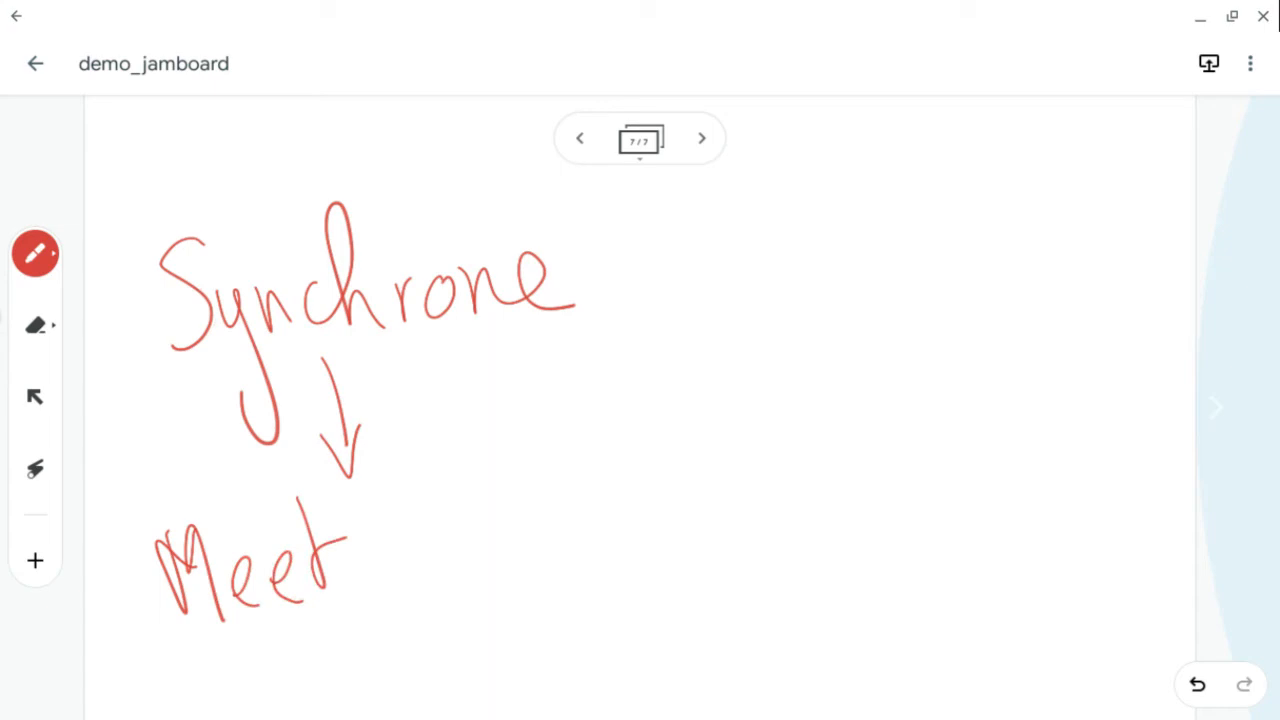
pyautogui.moveTo(390, 556)
pyautogui.mouseDown()
pyautogui.moveTo(398, 572)
pyautogui.moveTo(468, 564)
pyautogui.mouseUp()
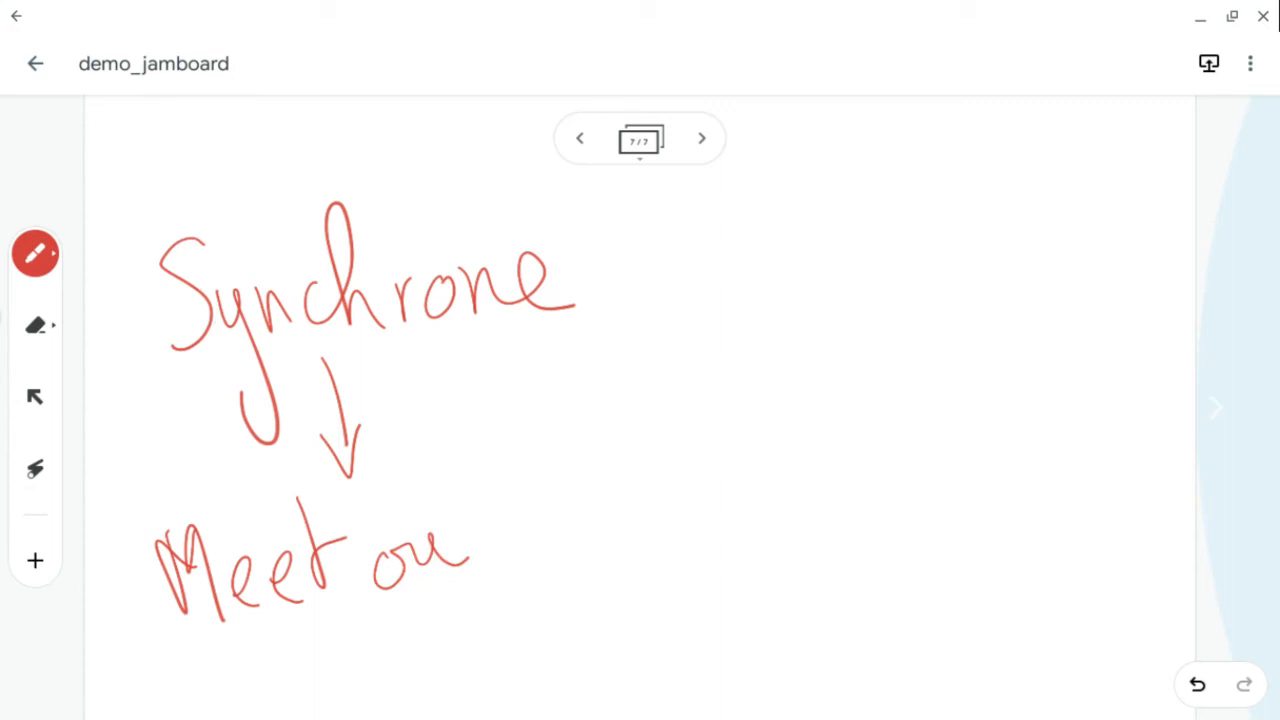
pyautogui.moveTo(468, 466)
pyautogui.mouseDown()
pyautogui.moveTo(506, 548)
pyautogui.moveTo(564, 528)
pyautogui.mouseUp()
pyautogui.moveTo(480, 500)
pyautogui.mouseDown()
pyautogui.moveTo(648, 488)
pyautogui.moveTo(684, 504)
pyautogui.mouseUp()
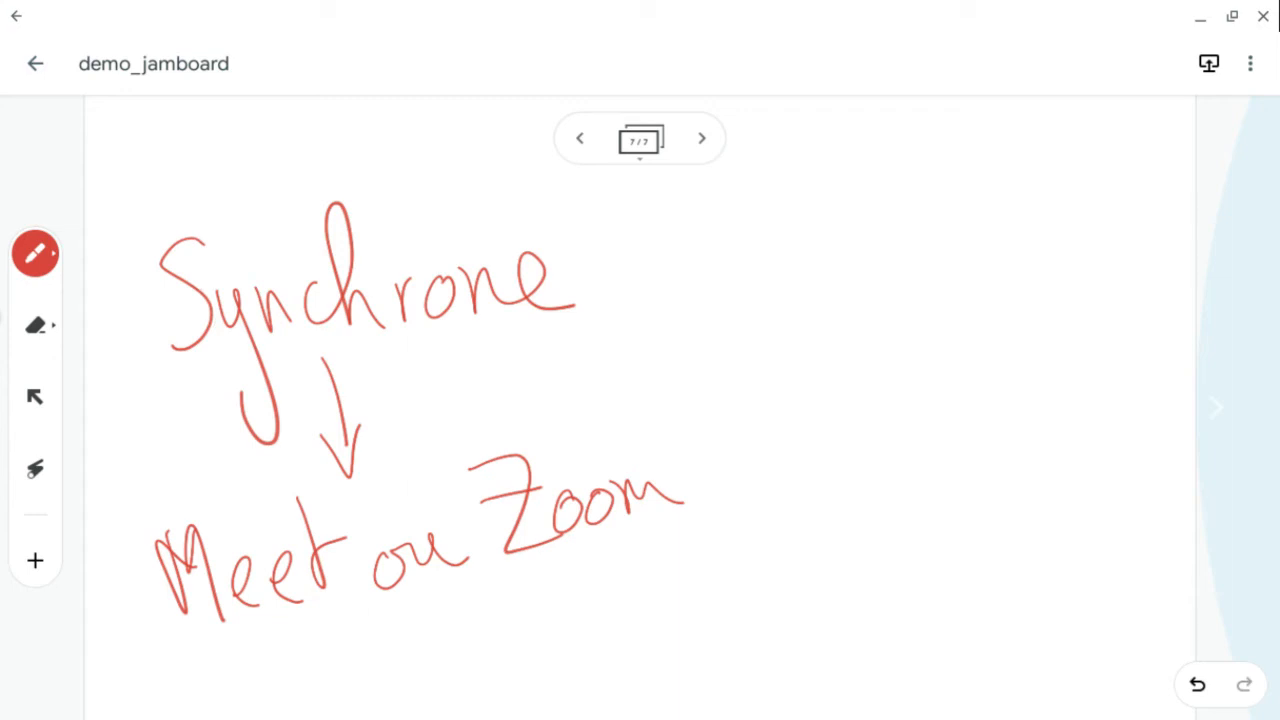
# - Draw a vertical divider and handwrite "Asynchrone" with an arrow pointing down to "Classroom" on the right
pyautogui.moveTo(745, 186); pyautogui.dragTo(777, 590)
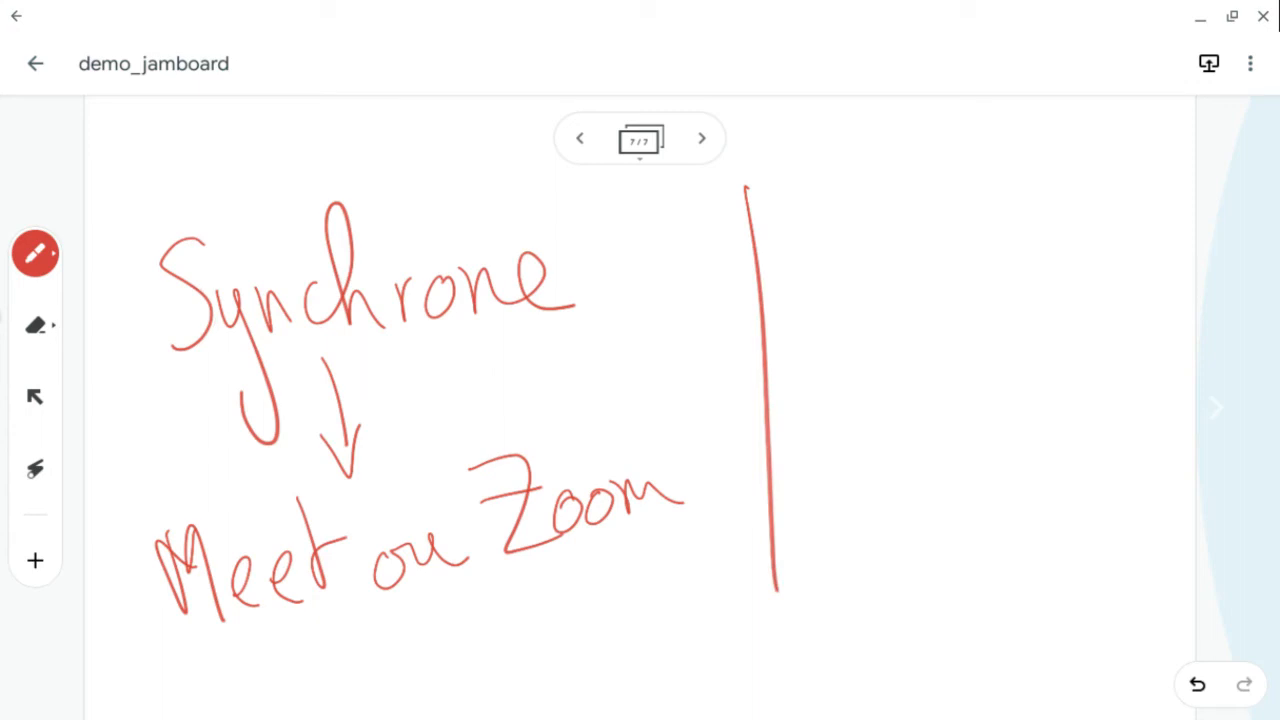
pyautogui.moveTo(788, 268)
pyautogui.mouseDown()
pyautogui.moveTo(790, 180)
pyautogui.moveTo(826, 296)
pyautogui.mouseUp()
pyautogui.moveTo(770, 262)
pyautogui.mouseDown()
pyautogui.moveTo(814, 248)
pyautogui.moveTo(872, 345)
pyautogui.mouseUp()
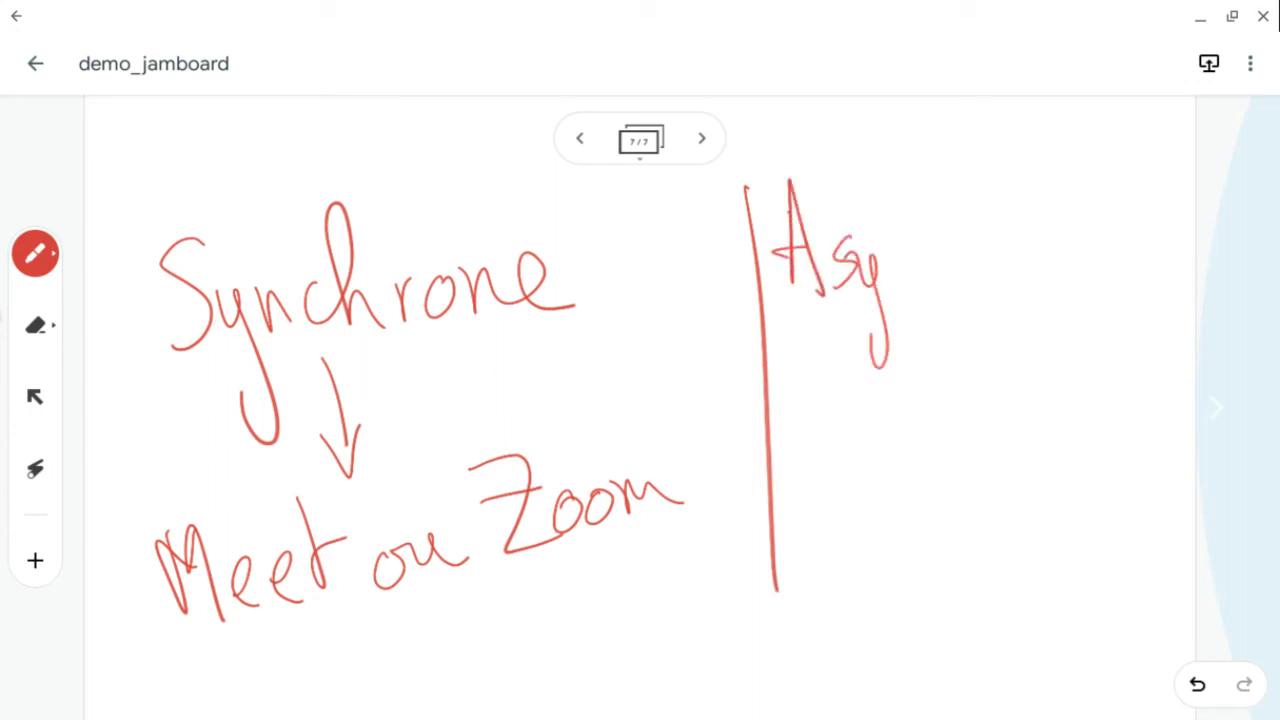
pyautogui.moveTo(888, 282); pyautogui.dragTo(932, 282)
pyautogui.moveTo(944, 280)
pyautogui.mouseDown()
pyautogui.moveTo(960, 175)
pyautogui.moveTo(1006, 268)
pyautogui.moveTo(1020, 246)
pyautogui.moveTo(1134, 270)
pyautogui.mouseUp()
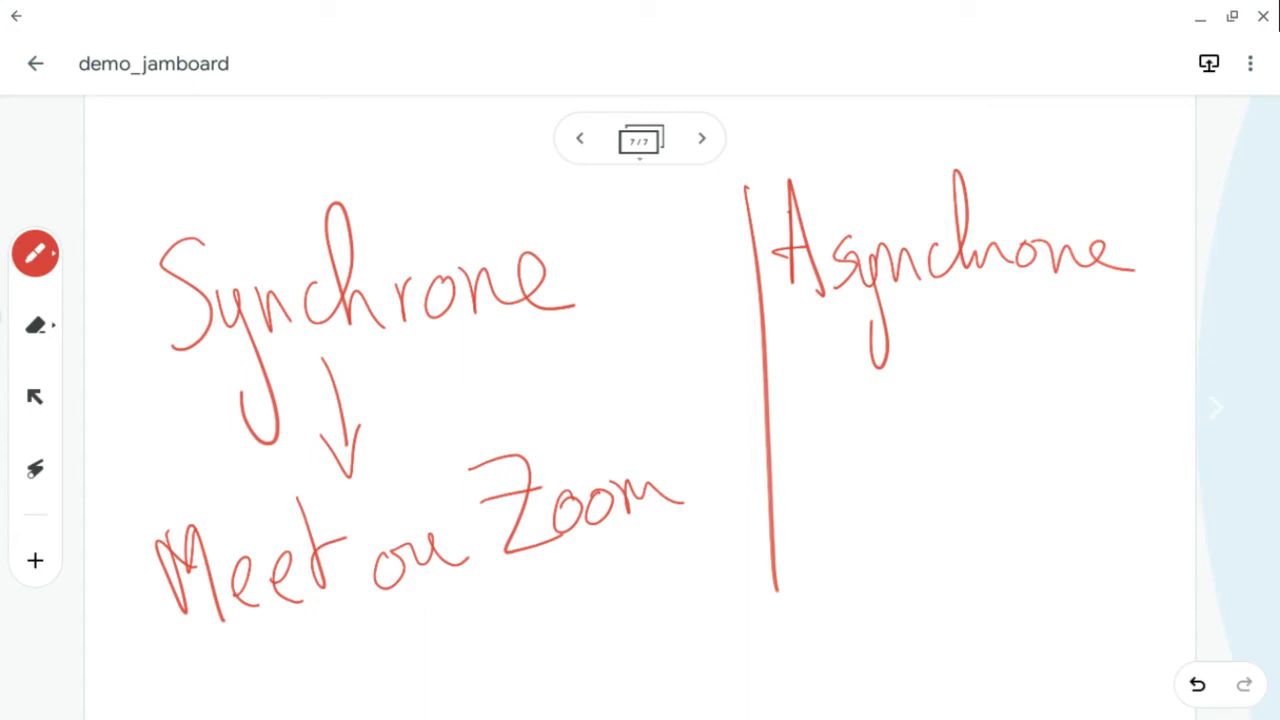
pyautogui.moveTo(956, 318); pyautogui.dragTo(961, 398)
pyautogui.moveTo(940, 378)
pyautogui.mouseDown()
pyautogui.moveTo(966, 424)
pyautogui.moveTo(1000, 366)
pyautogui.mouseUp()
pyautogui.moveTo(840, 448); pyautogui.dragTo(857, 538)
pyautogui.moveTo(886, 428)
pyautogui.mouseDown()
pyautogui.moveTo(866, 484)
pyautogui.moveTo(910, 515)
pyautogui.moveTo(970, 505)
pyautogui.moveTo(1000, 520)
pyautogui.moveTo(1022, 490)
pyautogui.moveTo(1172, 486)
pyautogui.mouseUp()
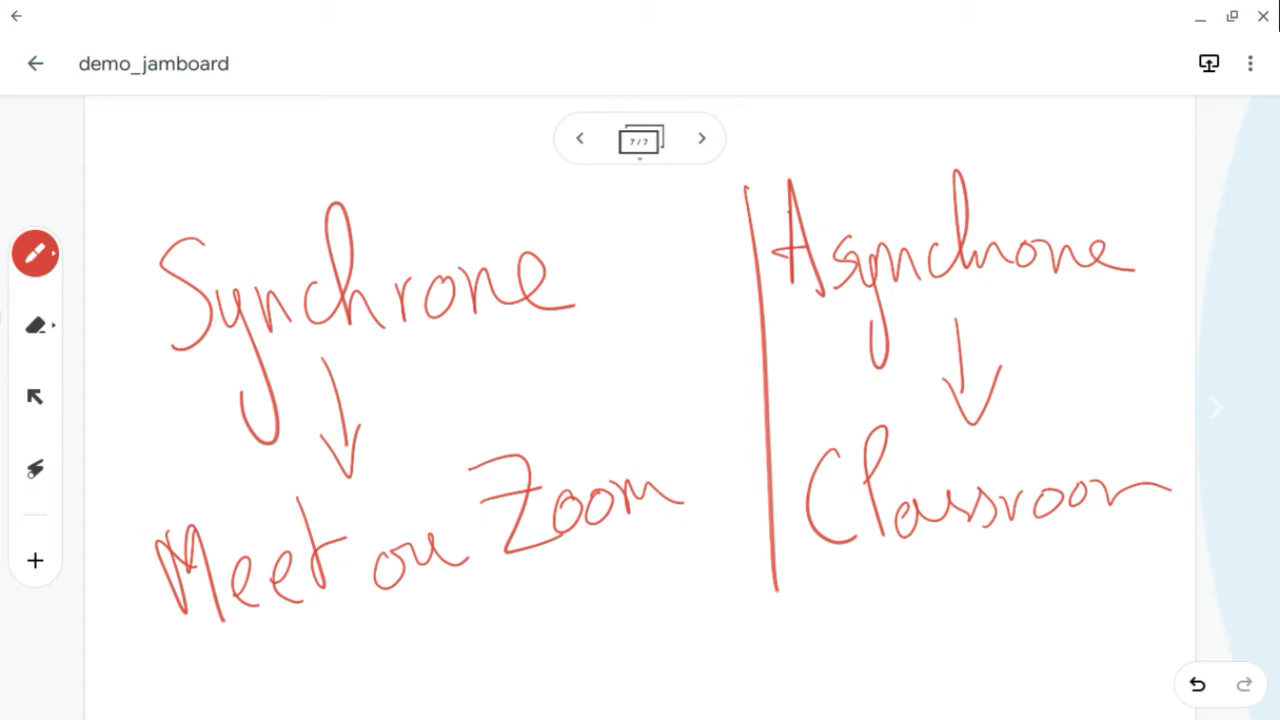
# - Leave the current jam, open the presentation jam and move to its second frame
pyautogui.click(35, 63)
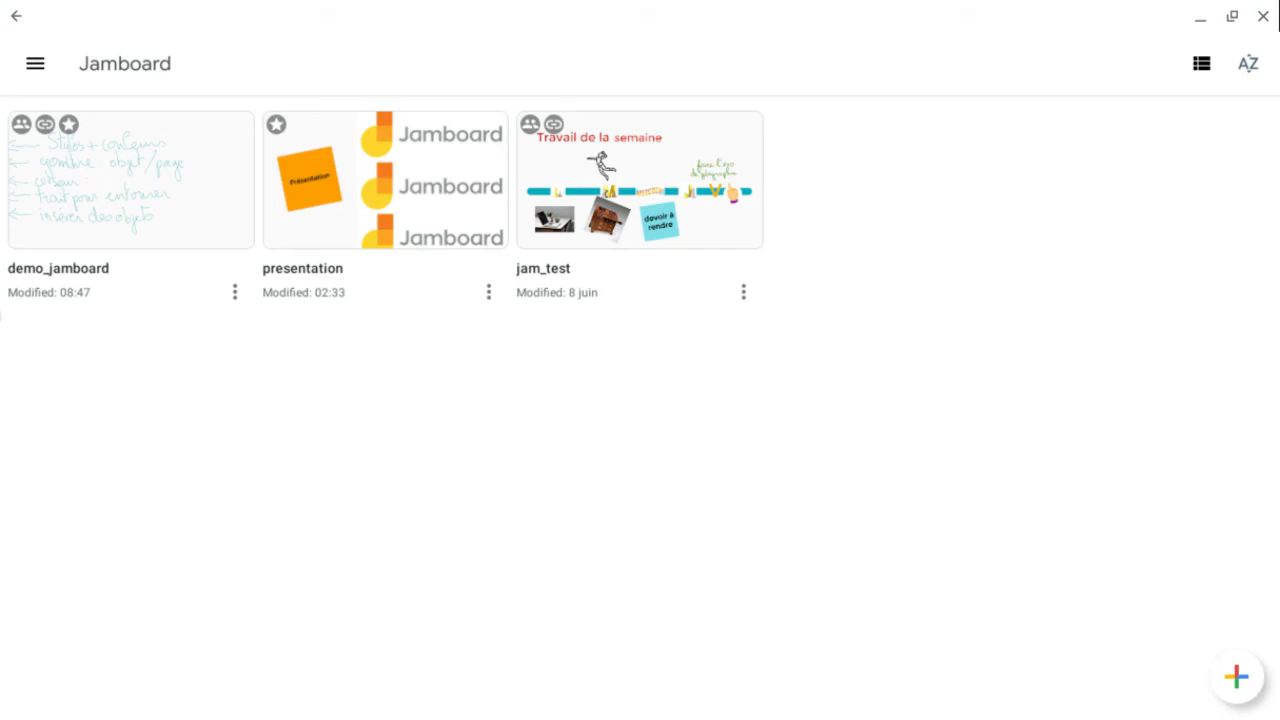
pyautogui.click(386, 277)
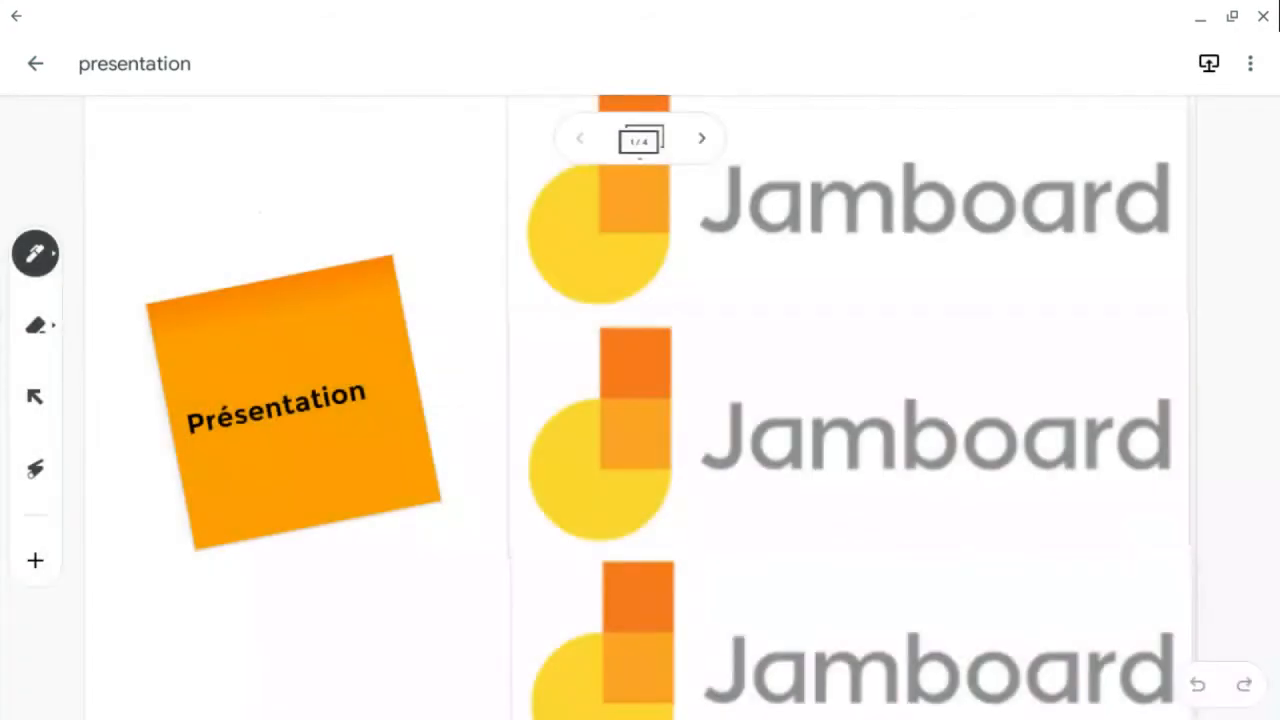
pyautogui.click(701, 138)
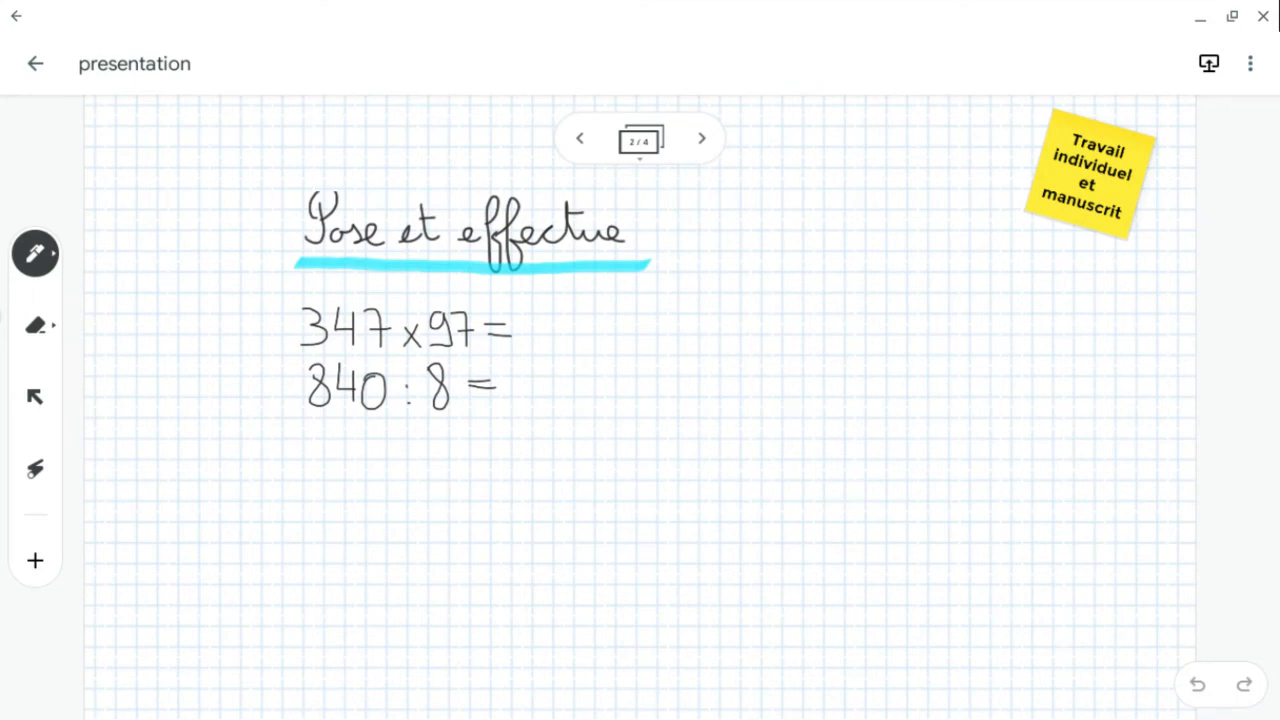
# - Switch the pen to green and handwrite "456 x 7 =" below the existing operations
pyautogui.click(35, 253)
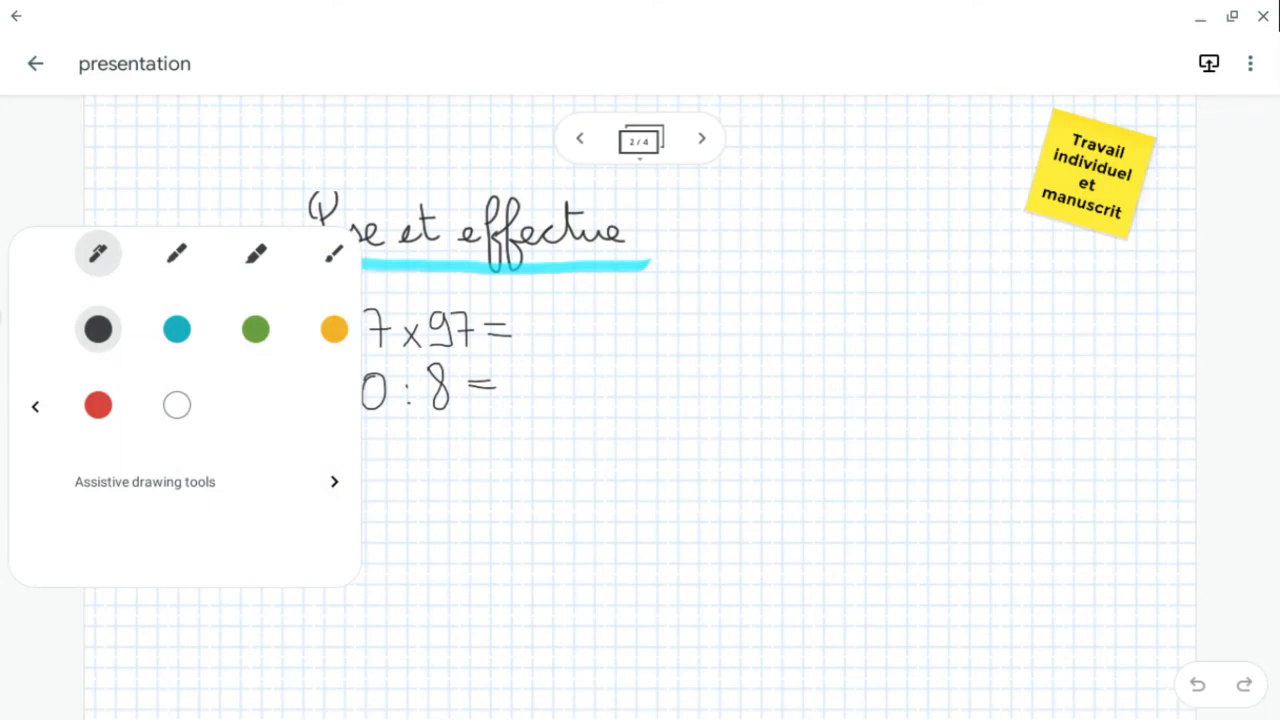
pyautogui.click(256, 329)
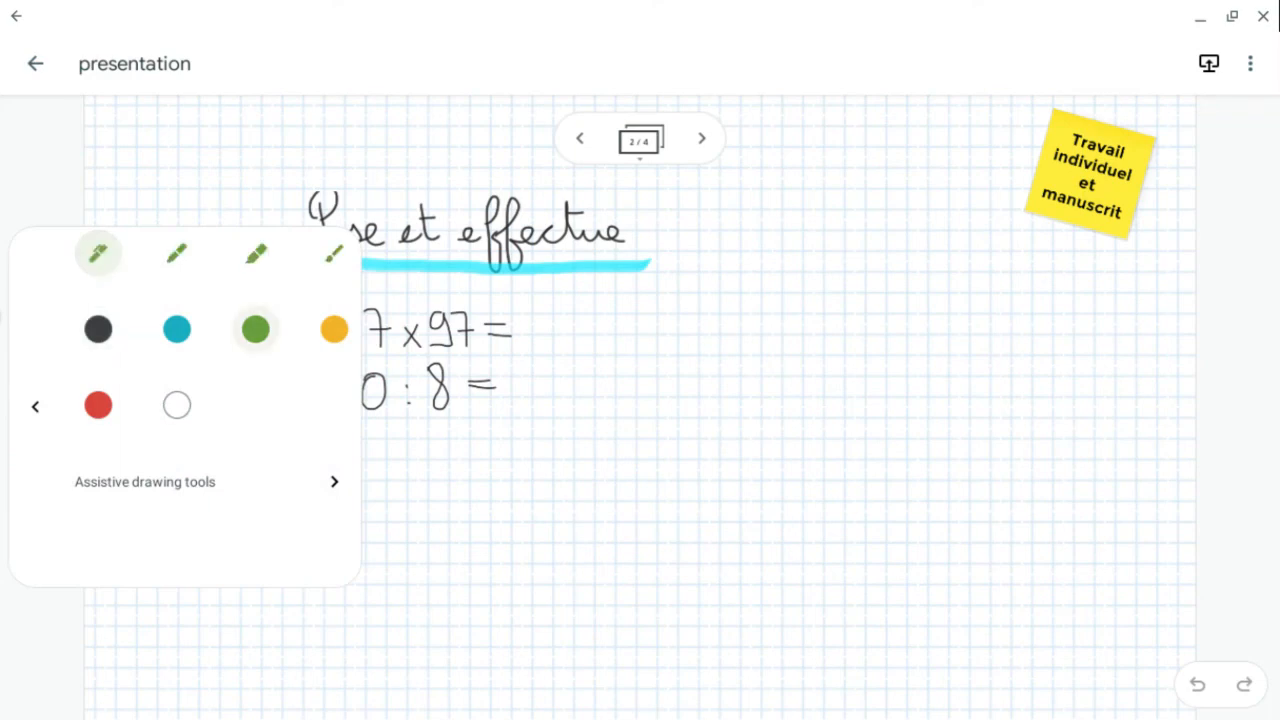
pyautogui.click(35, 406)
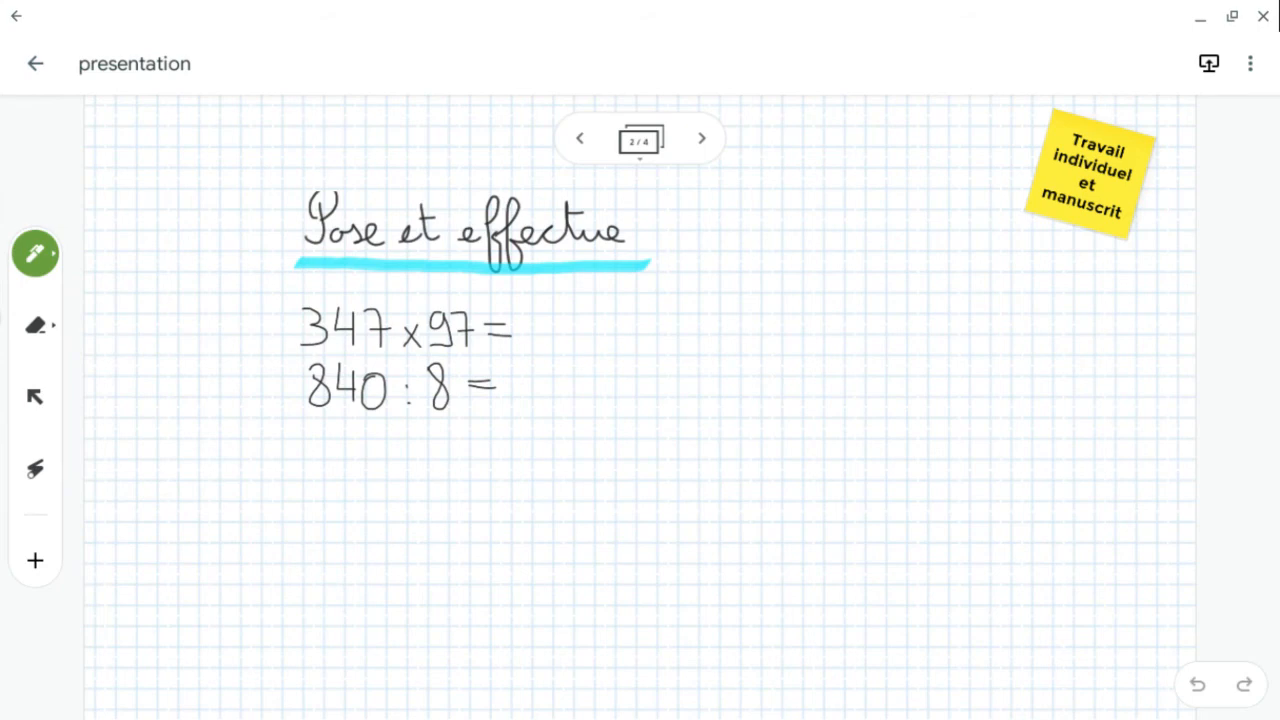
pyautogui.moveTo(306, 418); pyautogui.dragTo(314, 476)
pyautogui.moveTo(350, 418)
pyautogui.mouseDown()
pyautogui.moveTo(348, 452)
pyautogui.moveTo(326, 470)
pyautogui.mouseUp()
pyautogui.moveTo(360, 456)
pyautogui.mouseDown()
pyautogui.moveTo(376, 426)
pyautogui.moveTo(364, 458)
pyautogui.mouseUp()
pyautogui.moveTo(432, 436)
pyautogui.mouseDown()
pyautogui.moveTo(418, 462)
pyautogui.moveTo(480, 466)
pyautogui.moveTo(496, 434)
pyautogui.moveTo(548, 444)
pyautogui.mouseUp()
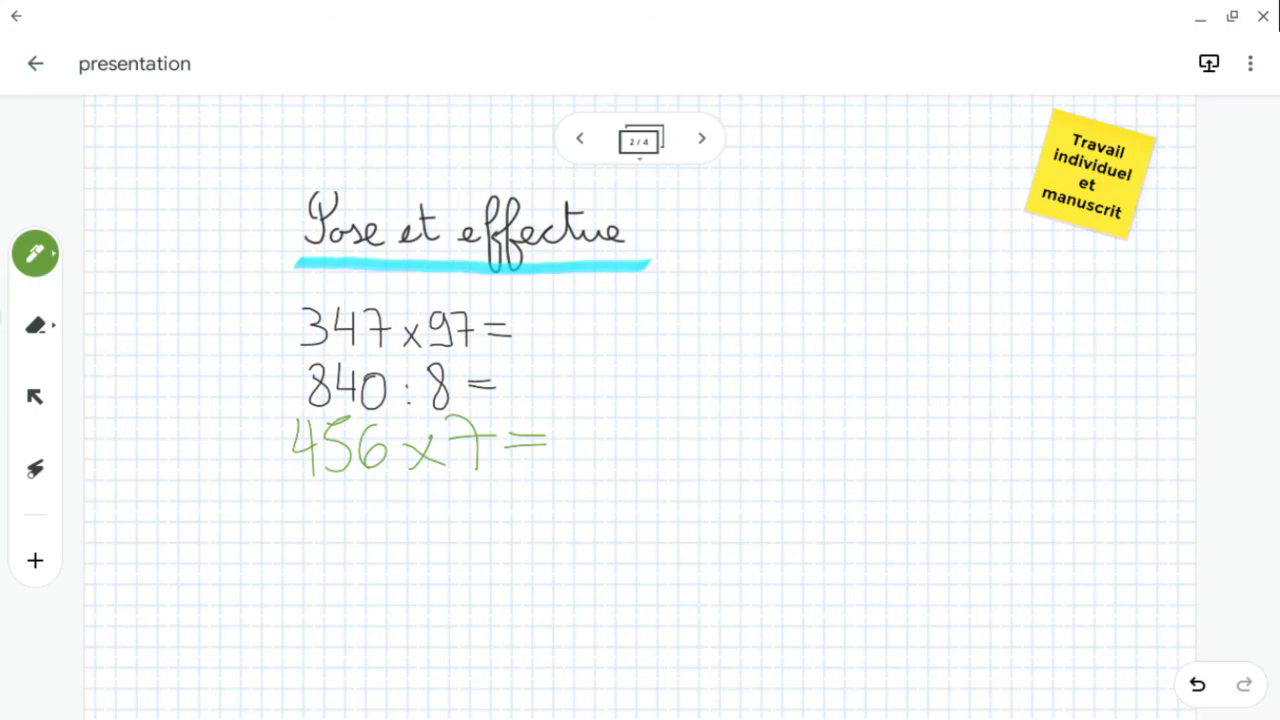
# - Handwrite 347 above 97 as a column multiplication on the frame's right side
pyautogui.moveTo(820, 302)
pyautogui.mouseDown()
pyautogui.moveTo(852, 340)
pyautogui.moveTo(814, 358)
pyautogui.mouseUp()
pyautogui.moveTo(872, 300)
pyautogui.mouseDown()
pyautogui.moveTo(862, 344)
pyautogui.moveTo(898, 340)
pyautogui.mouseUp()
pyautogui.moveTo(898, 304)
pyautogui.mouseDown()
pyautogui.moveTo(900, 378)
pyautogui.moveTo(948, 378)
pyautogui.moveTo(975, 352)
pyautogui.mouseUp()
pyautogui.moveTo(890, 396); pyautogui.dragTo(880, 452)
pyautogui.moveTo(924, 402)
pyautogui.mouseDown()
pyautogui.moveTo(940, 404)
pyautogui.moveTo(948, 460)
pyautogui.mouseUp()
pyautogui.moveTo(920, 430); pyautogui.dragTo(975, 430)
pyautogui.scroll(5, 965, 375)
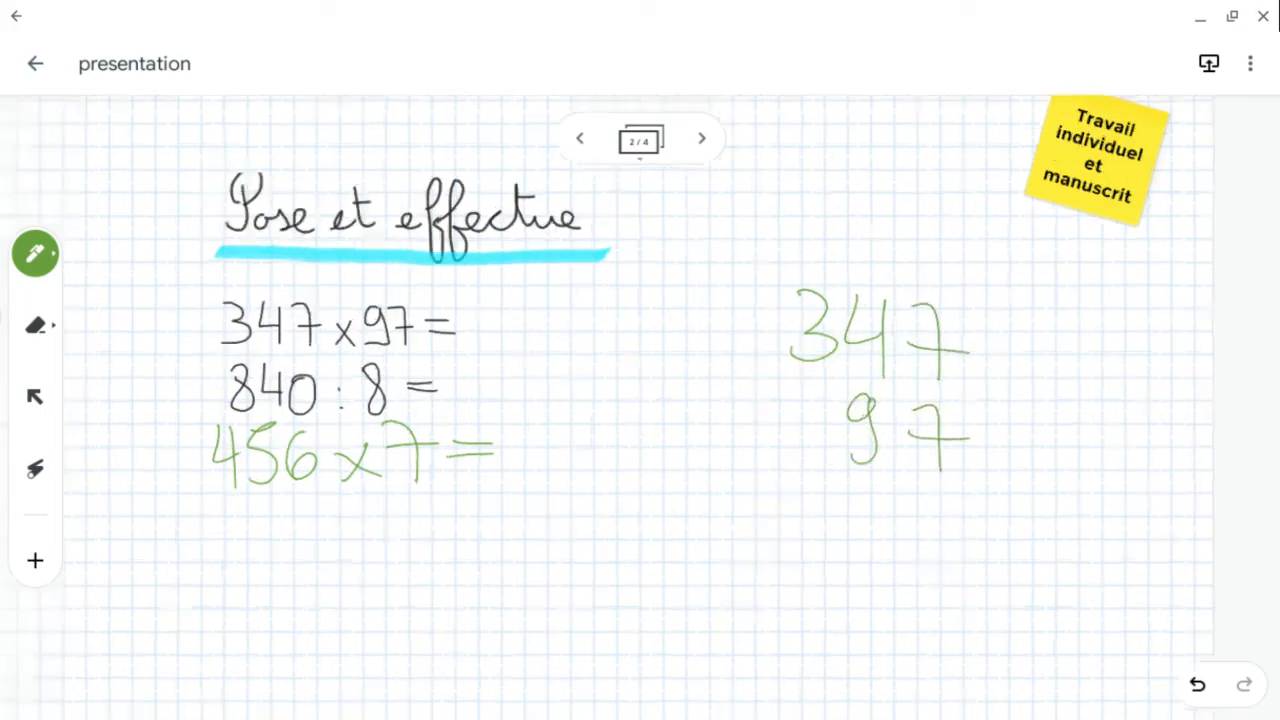
pyautogui.scroll(-3, 965, 375)
pyautogui.scroll(-3, 1034, 515)
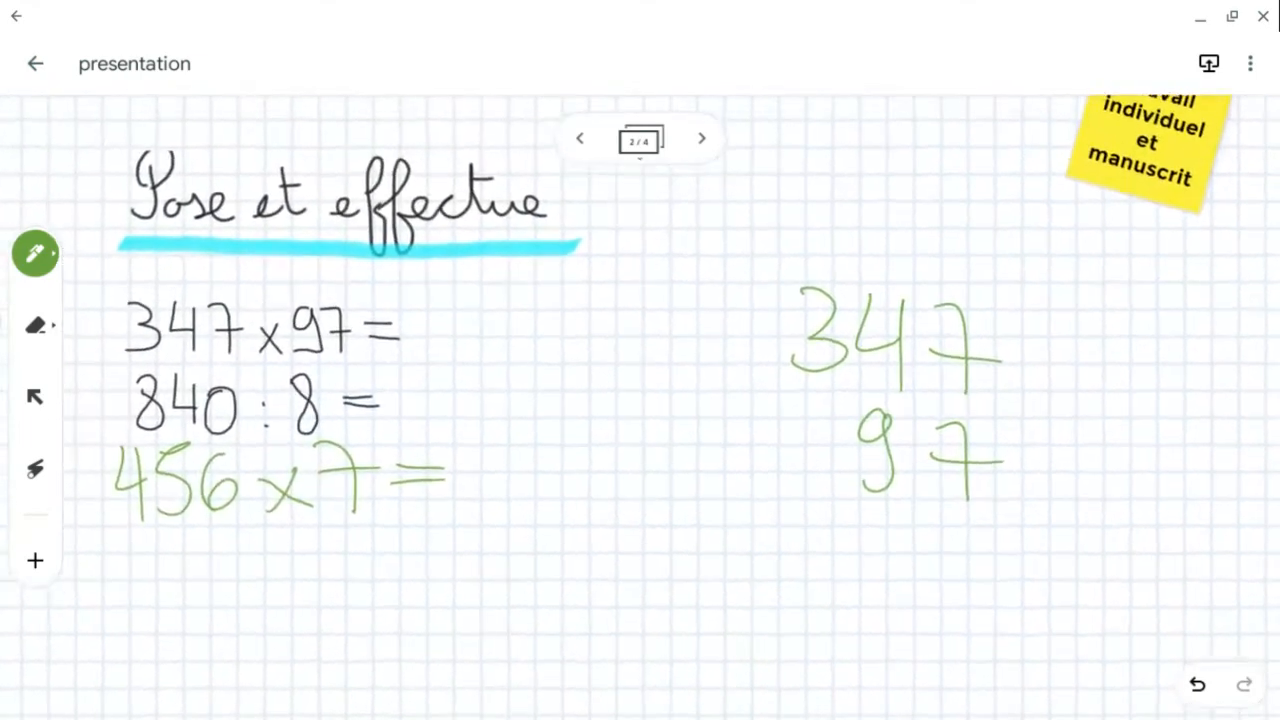
# - Add a yellow sticky note reading "Pour" with a student's first name and place it in the top-left corner
pyautogui.click(35, 560)
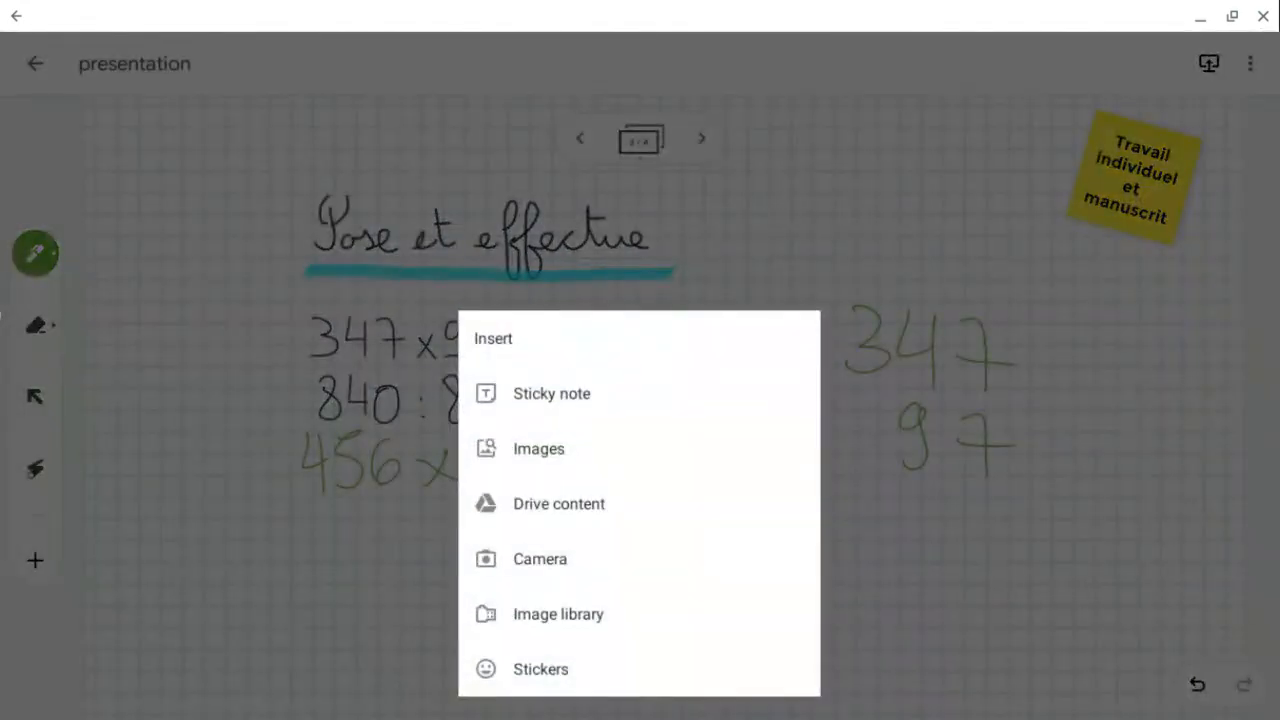
pyautogui.click(551, 393)
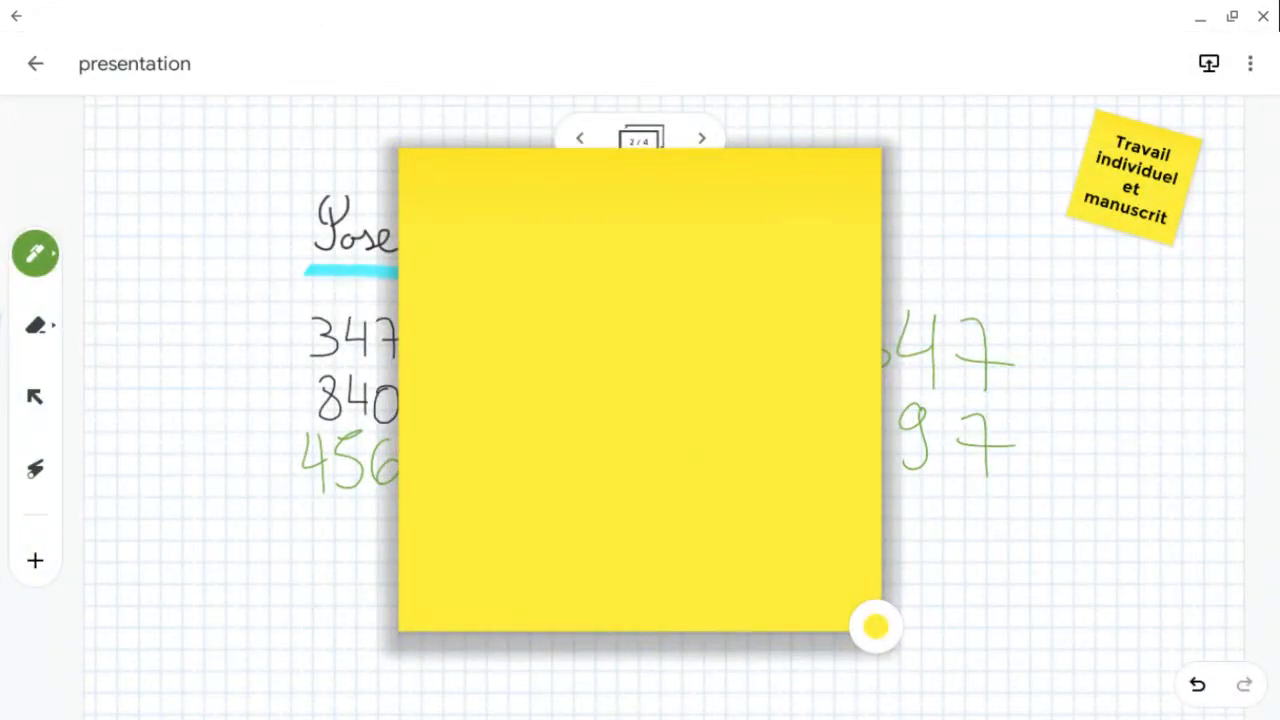
pyautogui.write('Pour')
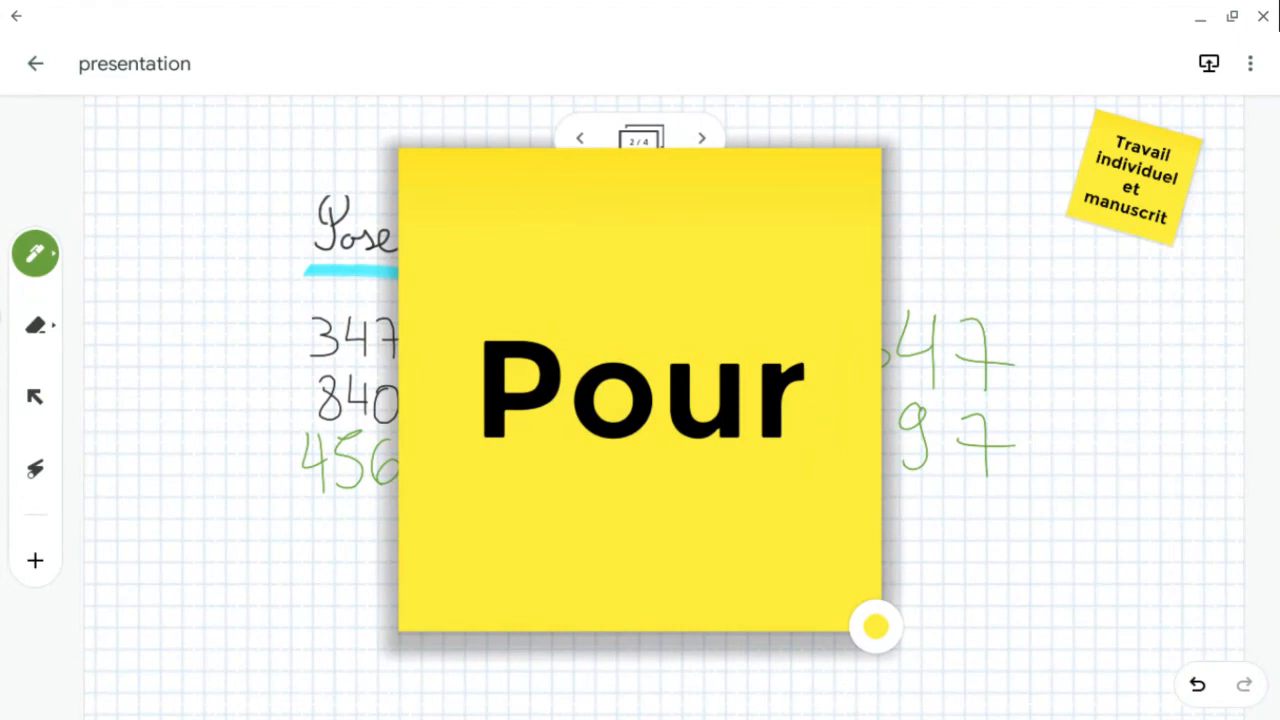
pyautogui.press('Return')
pyautogui.write('Seyni')
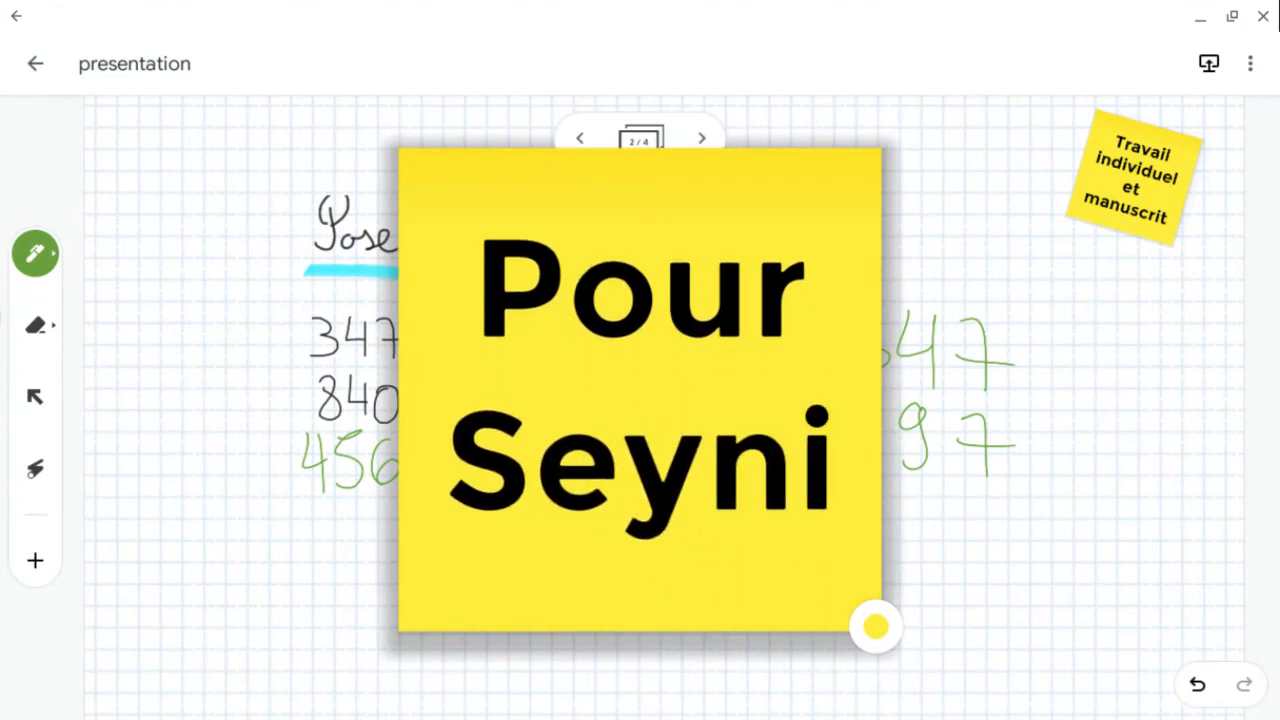
pyautogui.click(876, 626)
pyautogui.moveTo(790, 180)
pyautogui.mouseDown()
pyautogui.moveTo(669, 277)
pyautogui.moveTo(257, 214)
pyautogui.moveTo(231, 233)
pyautogui.moveTo(186, 176)
pyautogui.mouseUp()
pyautogui.click(35, 397)
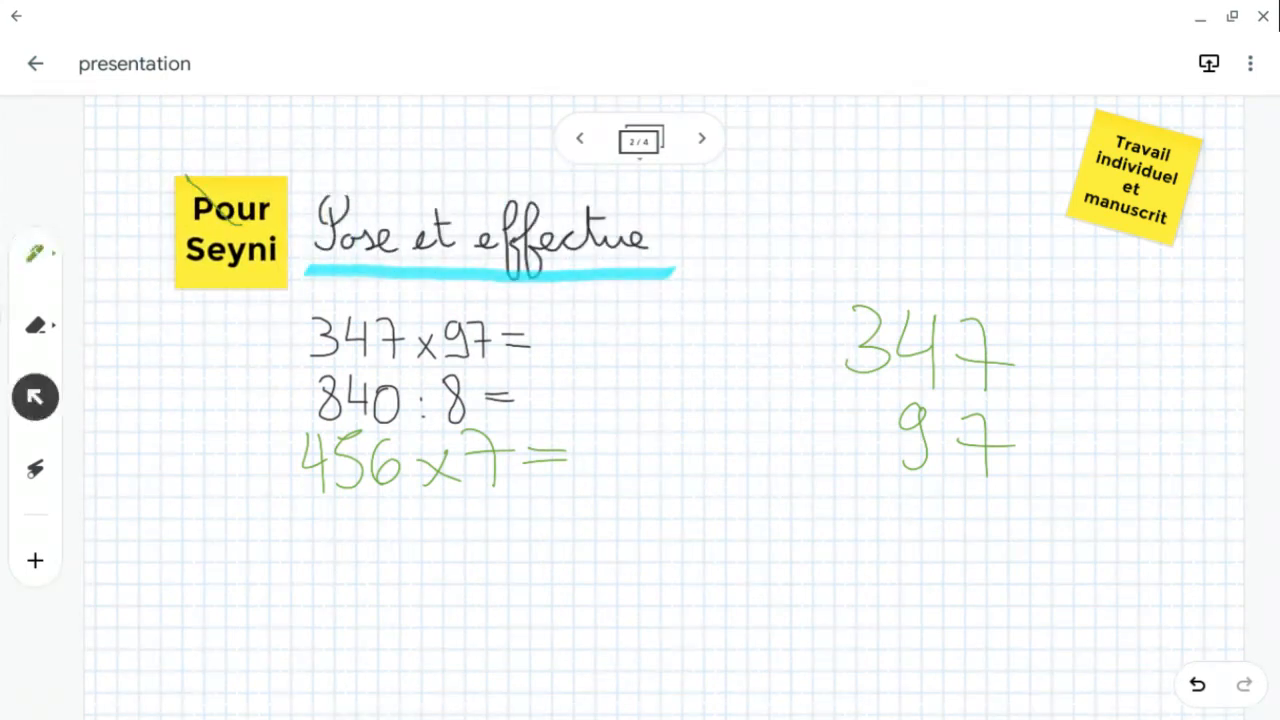
pyautogui.moveTo(231, 232); pyautogui.dragTo(164, 194)
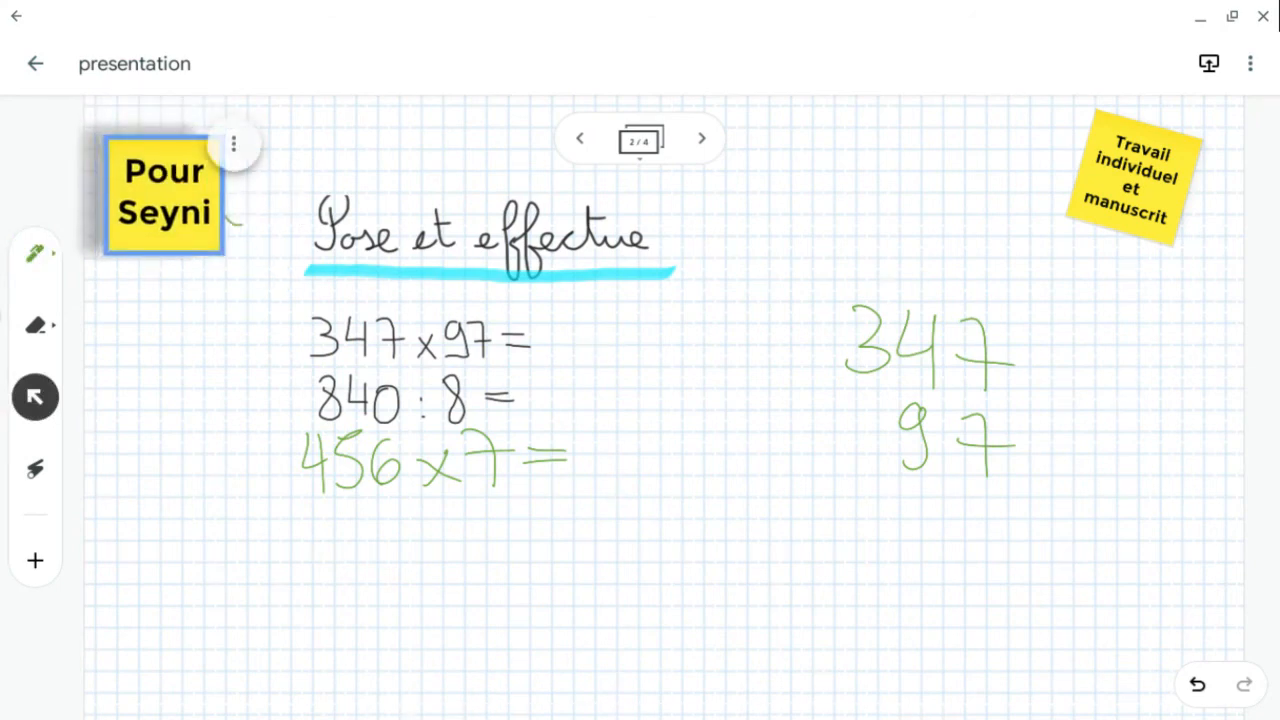
# - Duplicate the second frame from the frame overview
pyautogui.click(640, 141)
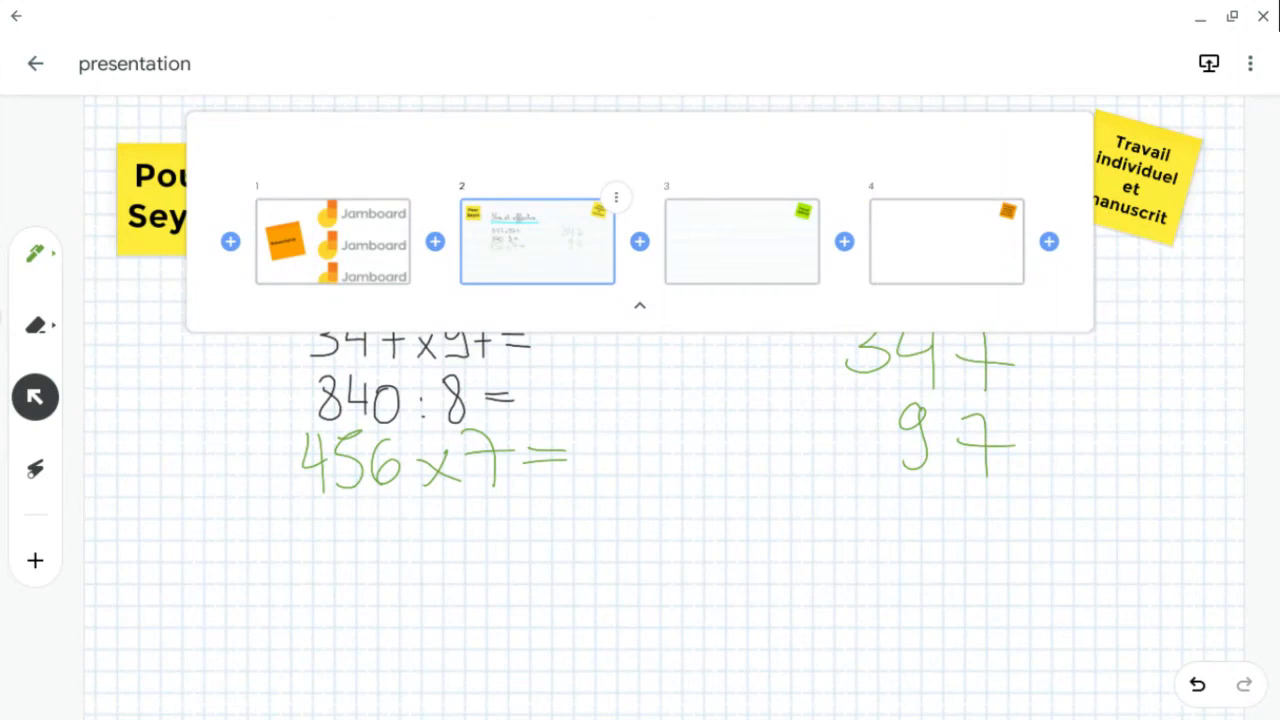
pyautogui.click(616, 197)
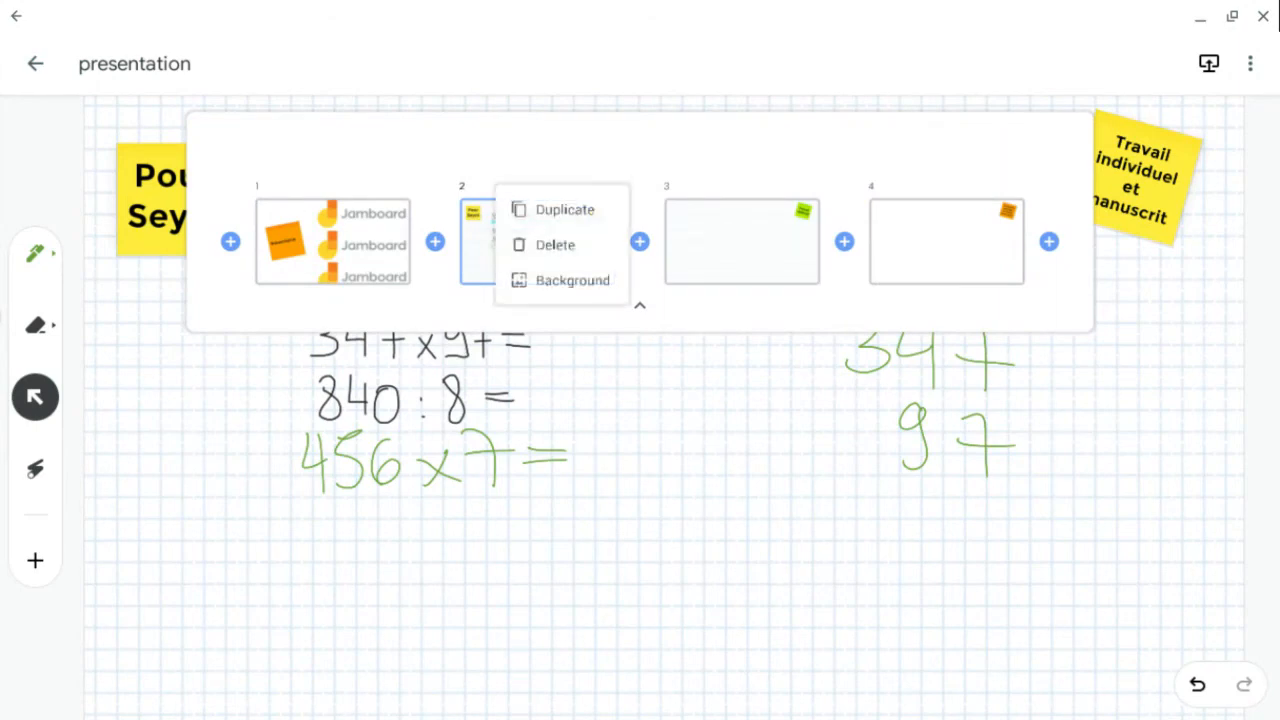
pyautogui.click(565, 209)
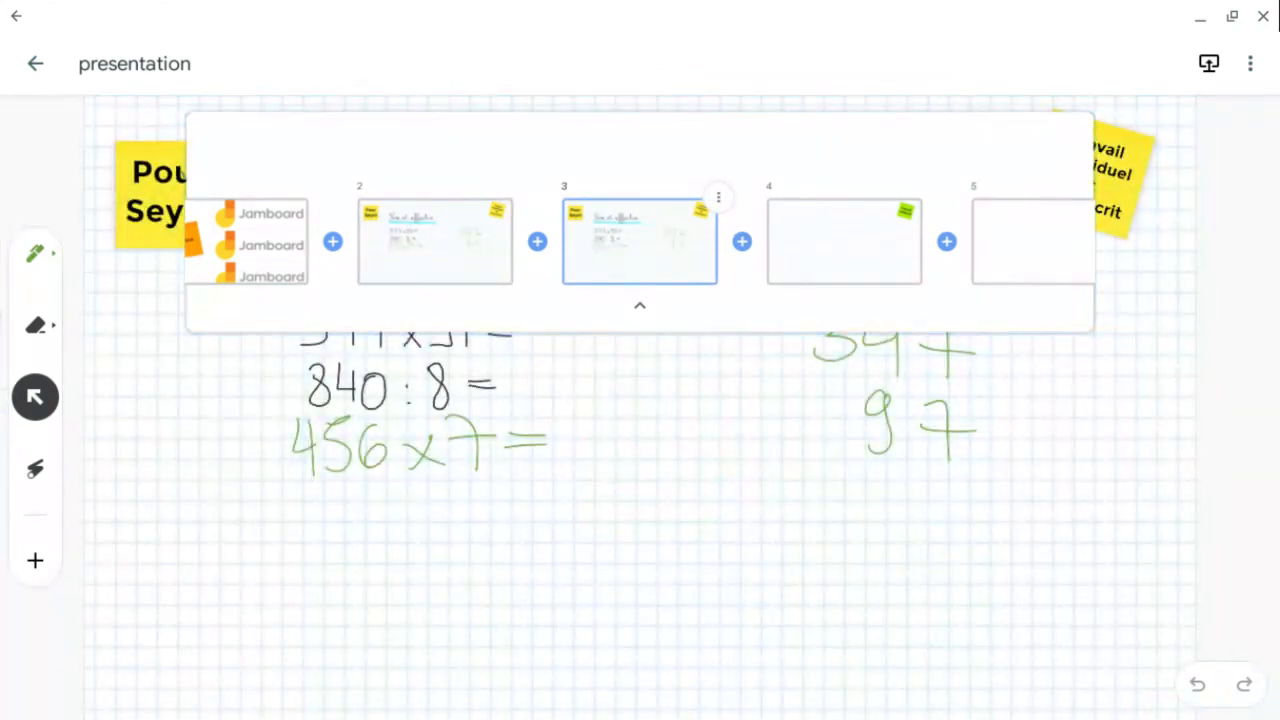
pyautogui.click(640, 305)
# - Edit the duplicated frame's sticky note, replacing the student's name with another student's first name
pyautogui.moveTo(168, 194); pyautogui.dragTo(159, 189)
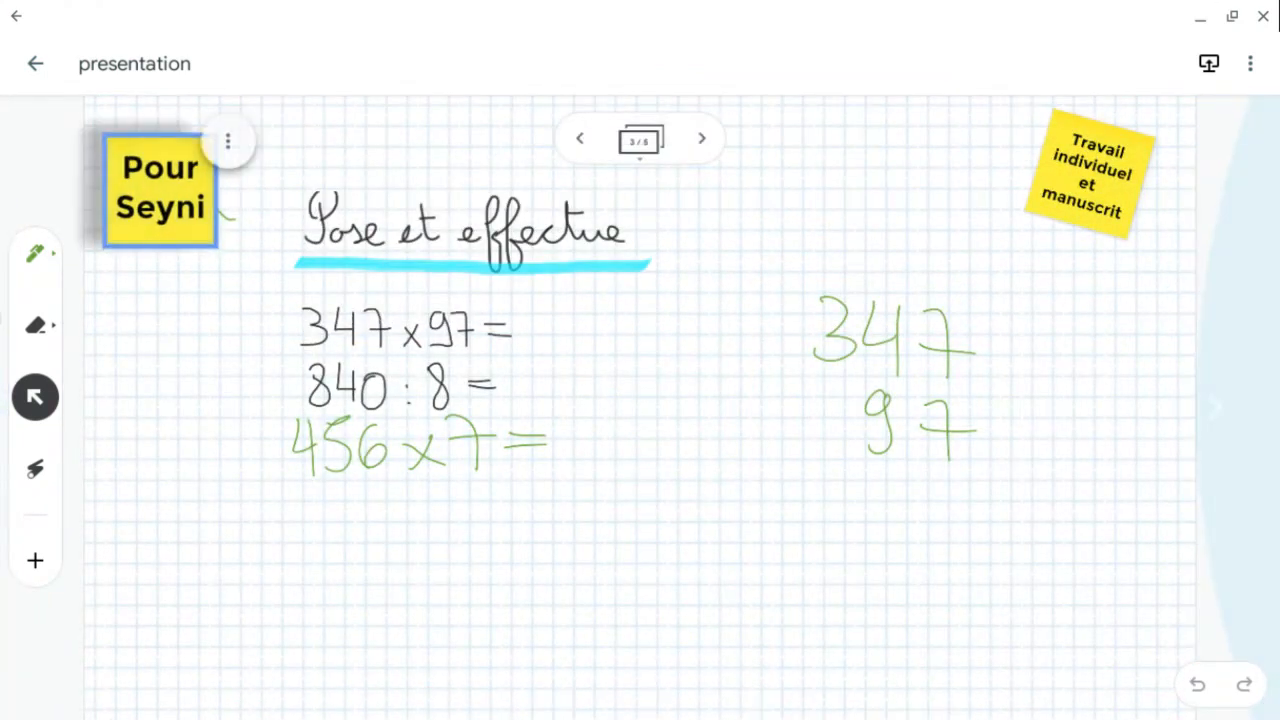
pyautogui.click(159, 189)
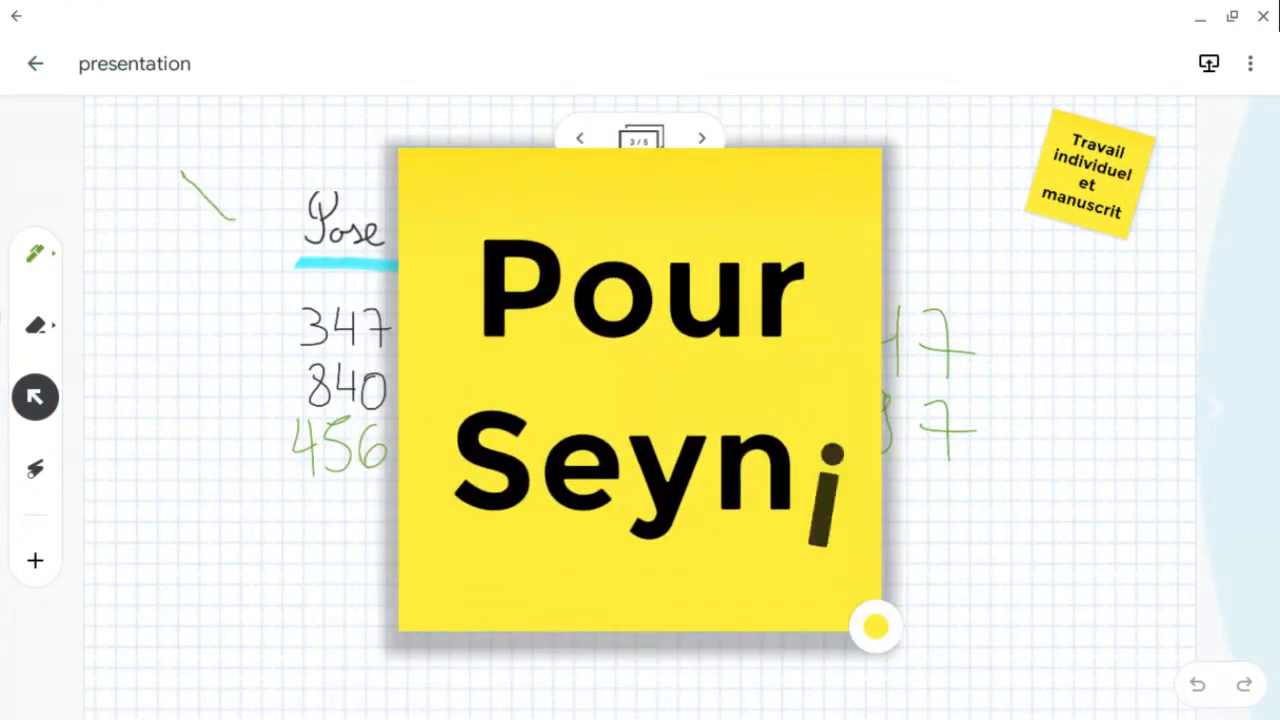
pyautogui.press('BackSpace')
pyautogui.press('BackSpace')
pyautogui.press('BackSpace')
pyautogui.press('BackSpace')
pyautogui.press('BackSpace')
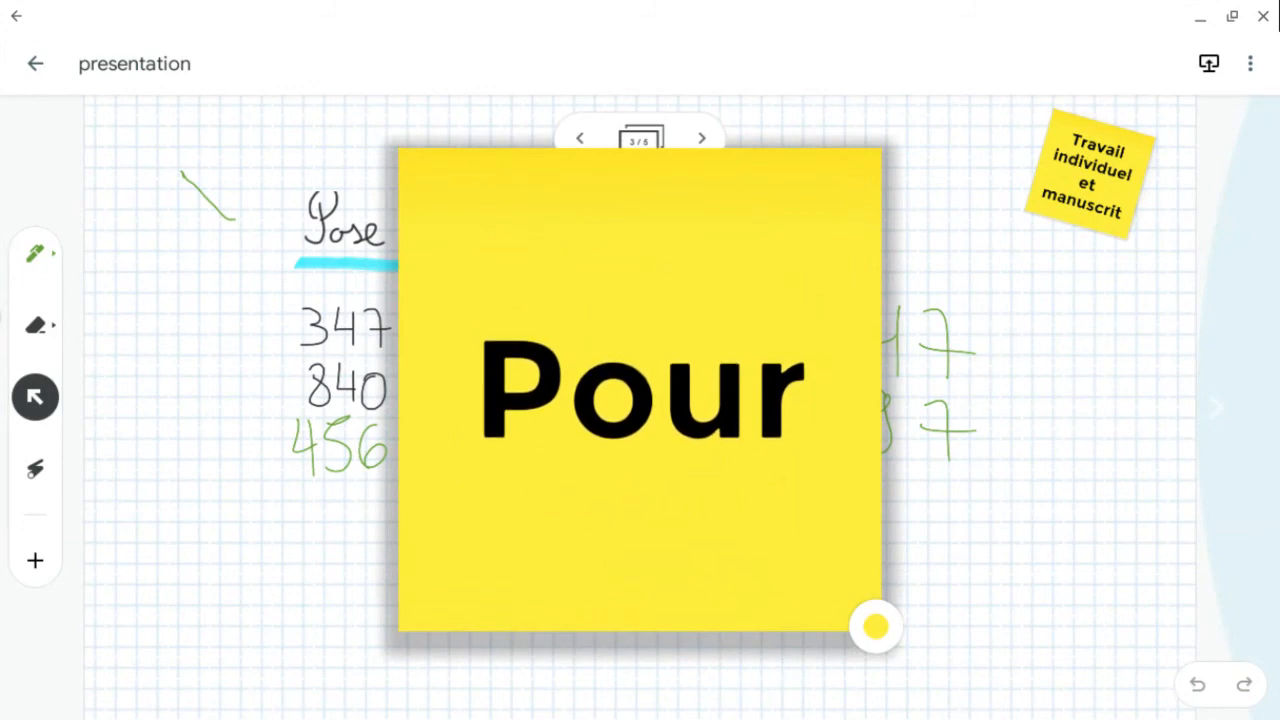
pyautogui.write('Rama')
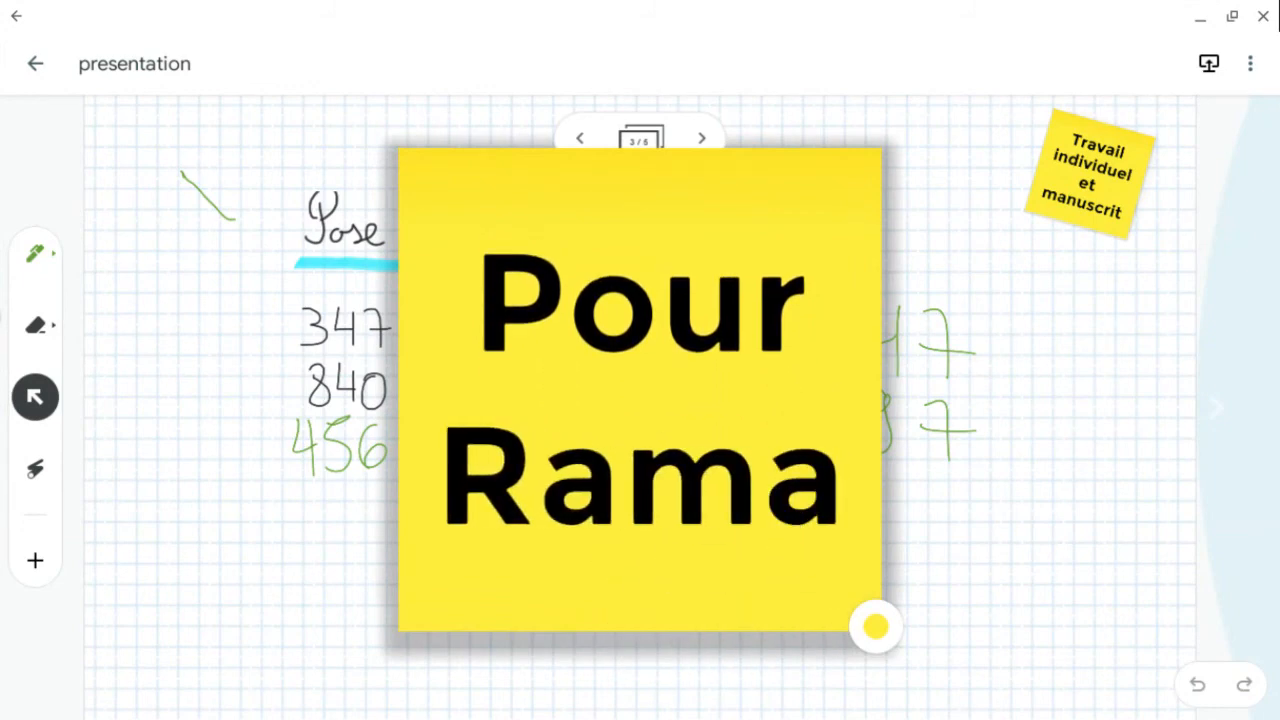
pyautogui.press('Escape')
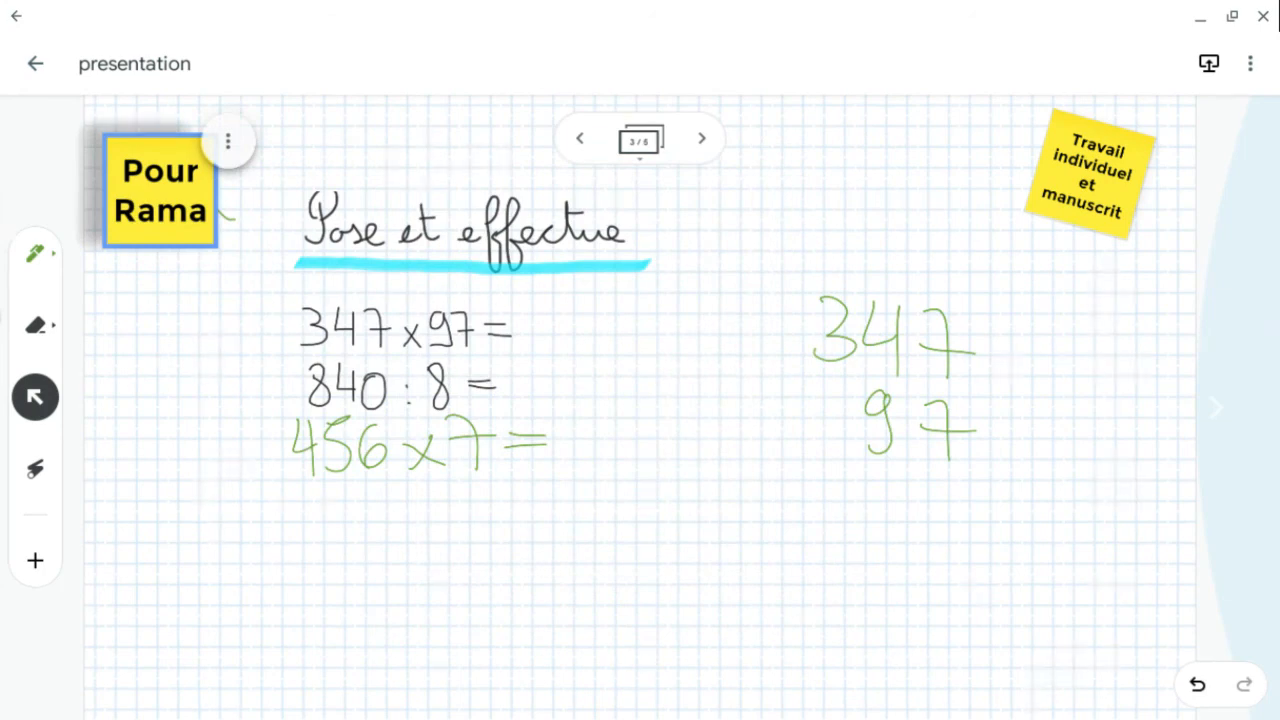
# - Step back and forth through frames 2 to 4 to compare the two personalised frames
pyautogui.click(579, 138)
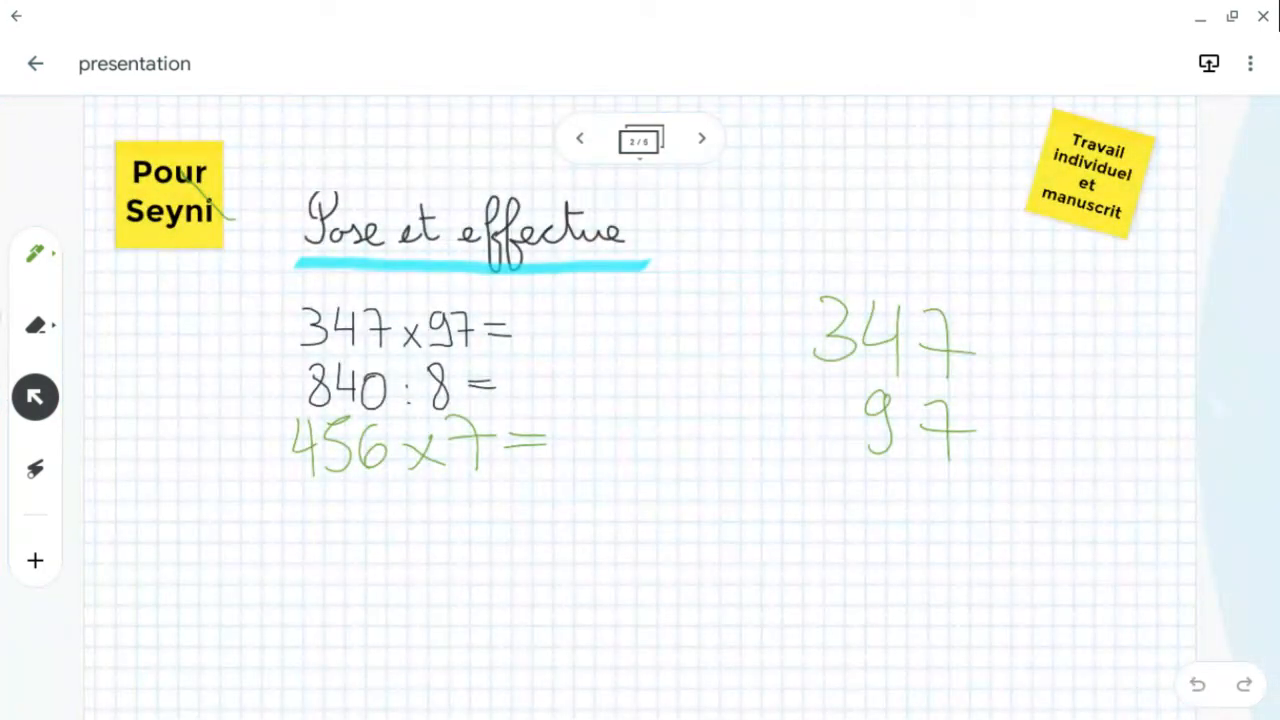
pyautogui.click(701, 138)
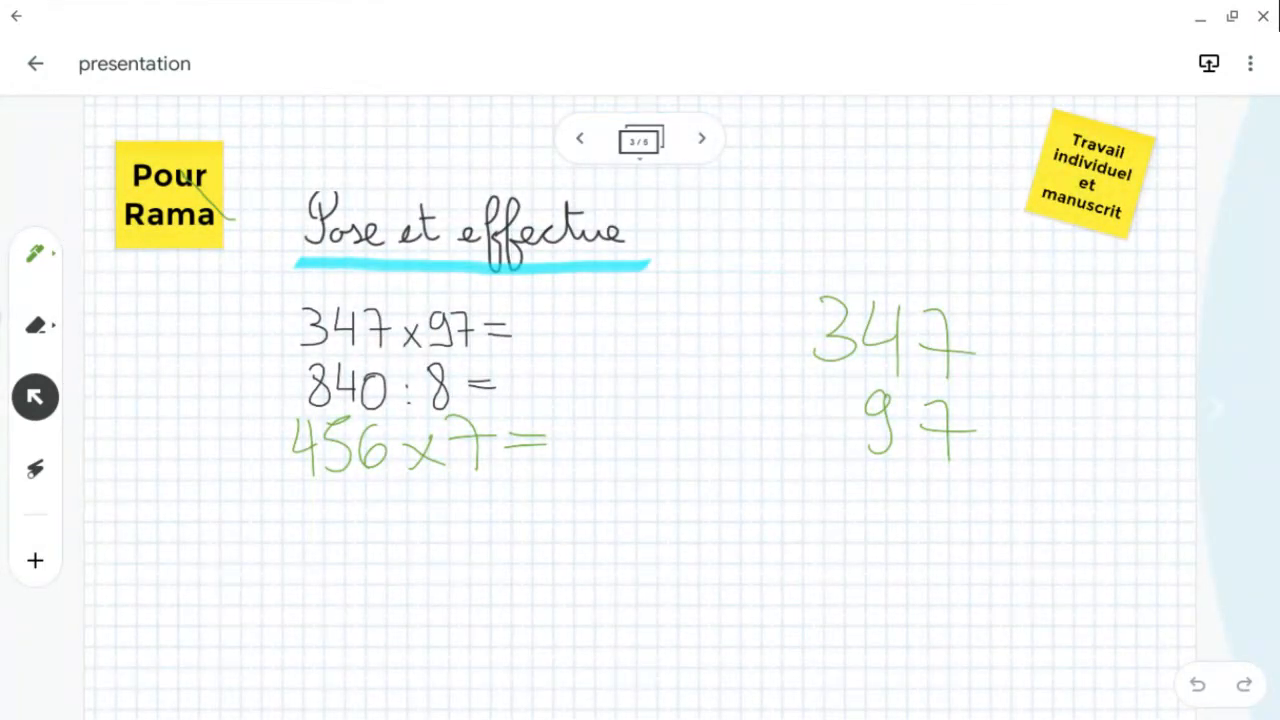
pyautogui.click(701, 138)
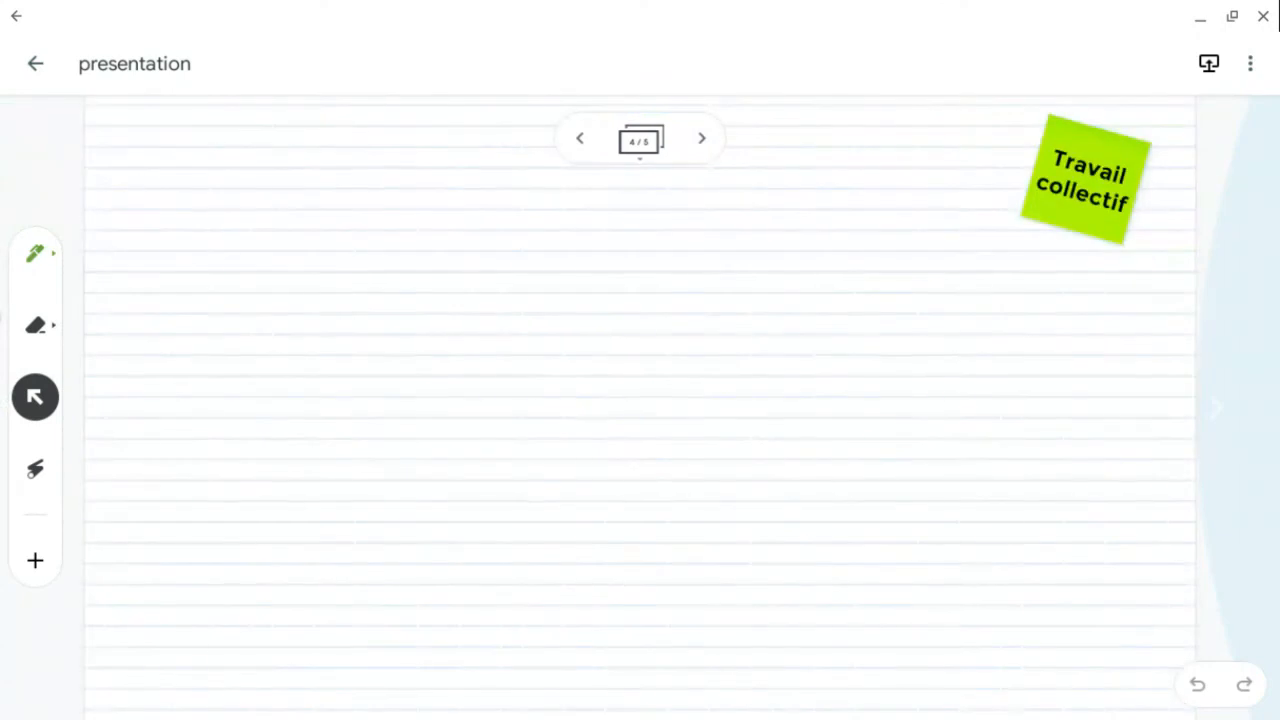
pyautogui.click(579, 138)
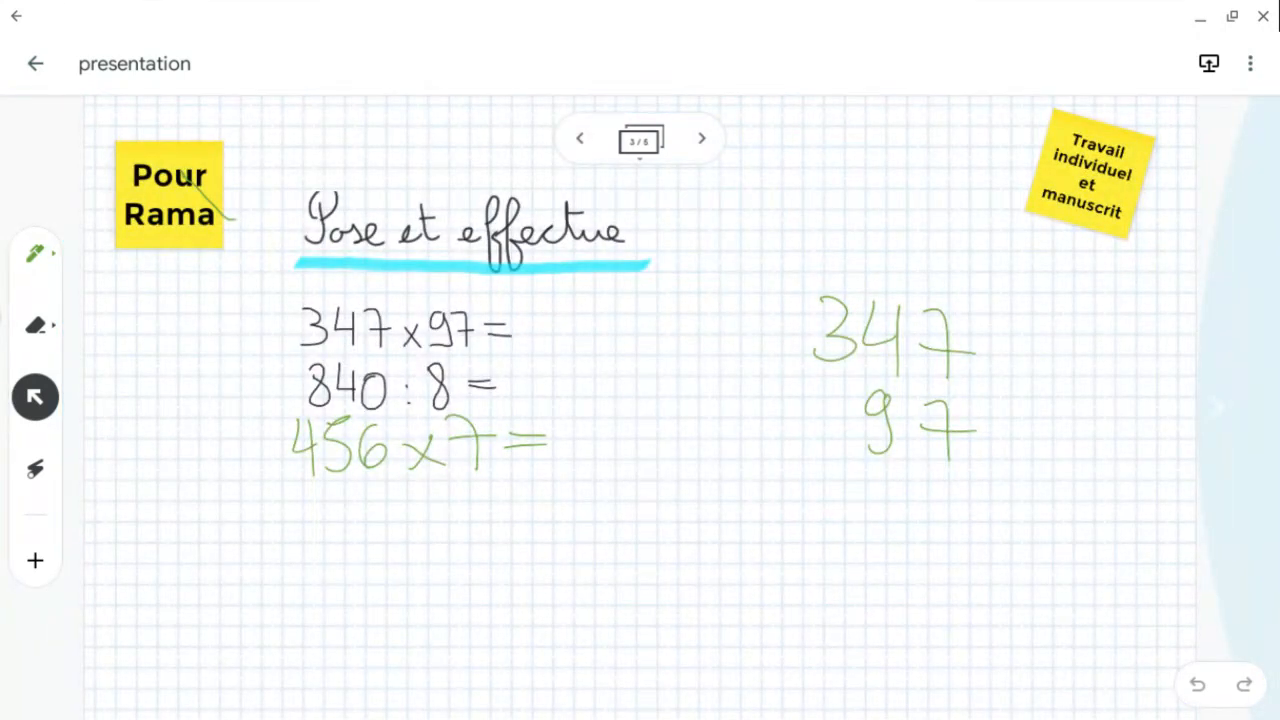
pyautogui.click(701, 138)
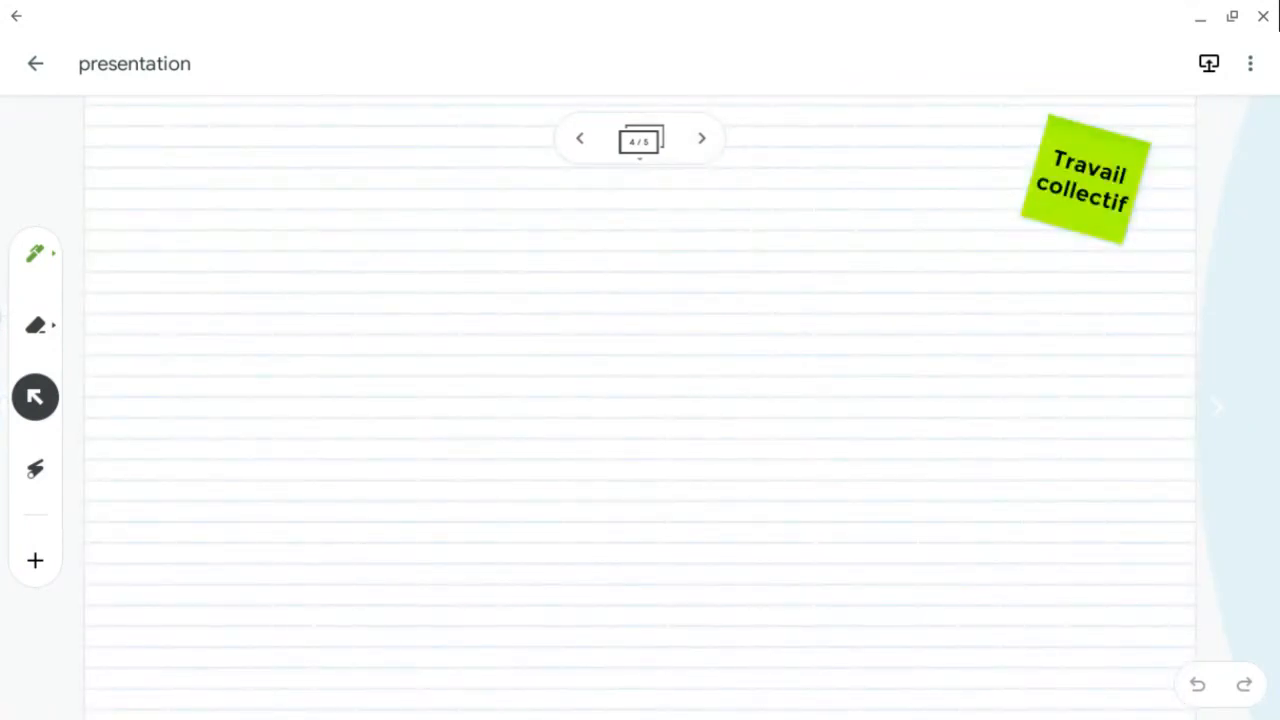
# - Search images for "montagne", insert a green mountain valley photo onto frame 4, and close the image search
pyautogui.click(35, 560)
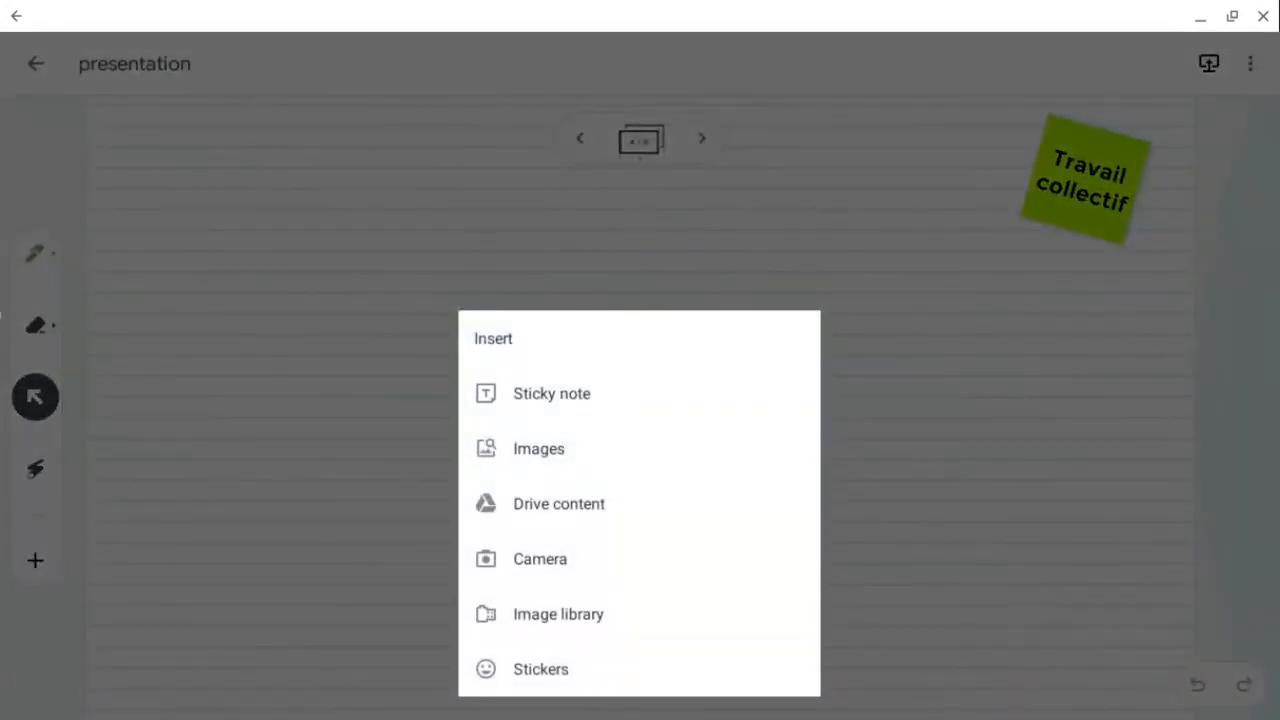
pyautogui.click(539, 448)
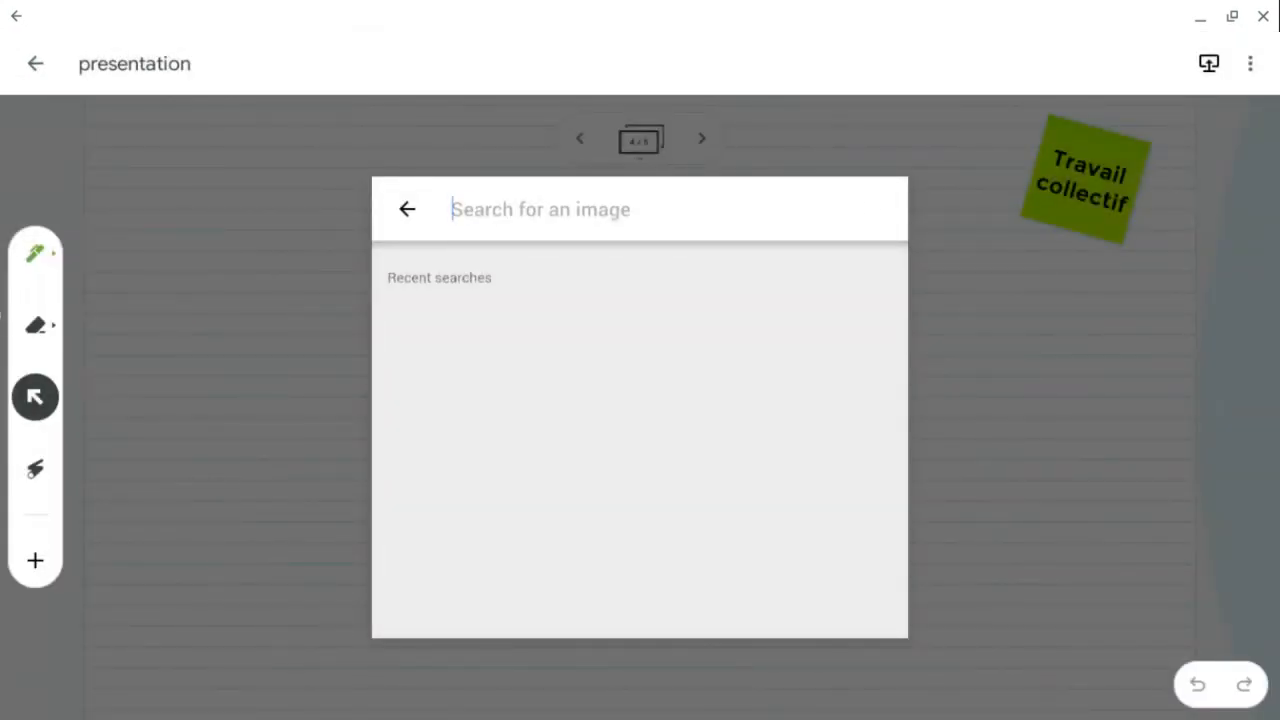
pyautogui.write('montagne')
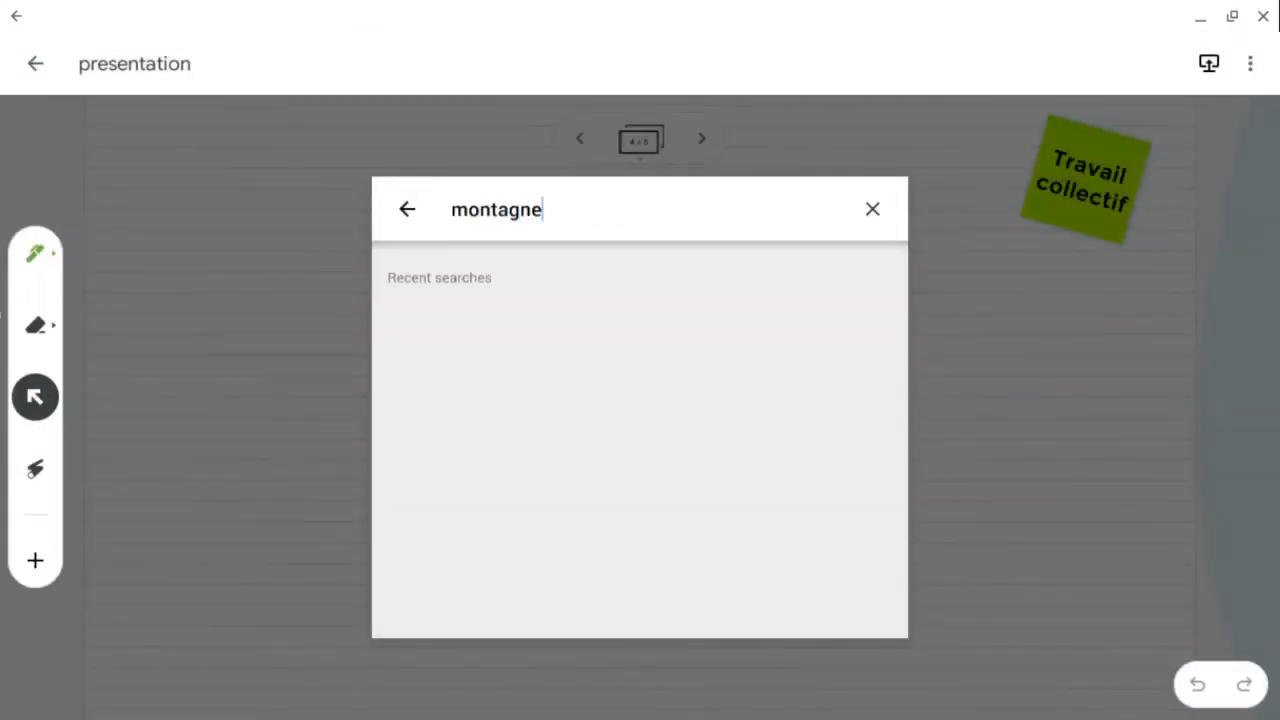
pyautogui.press('Return')
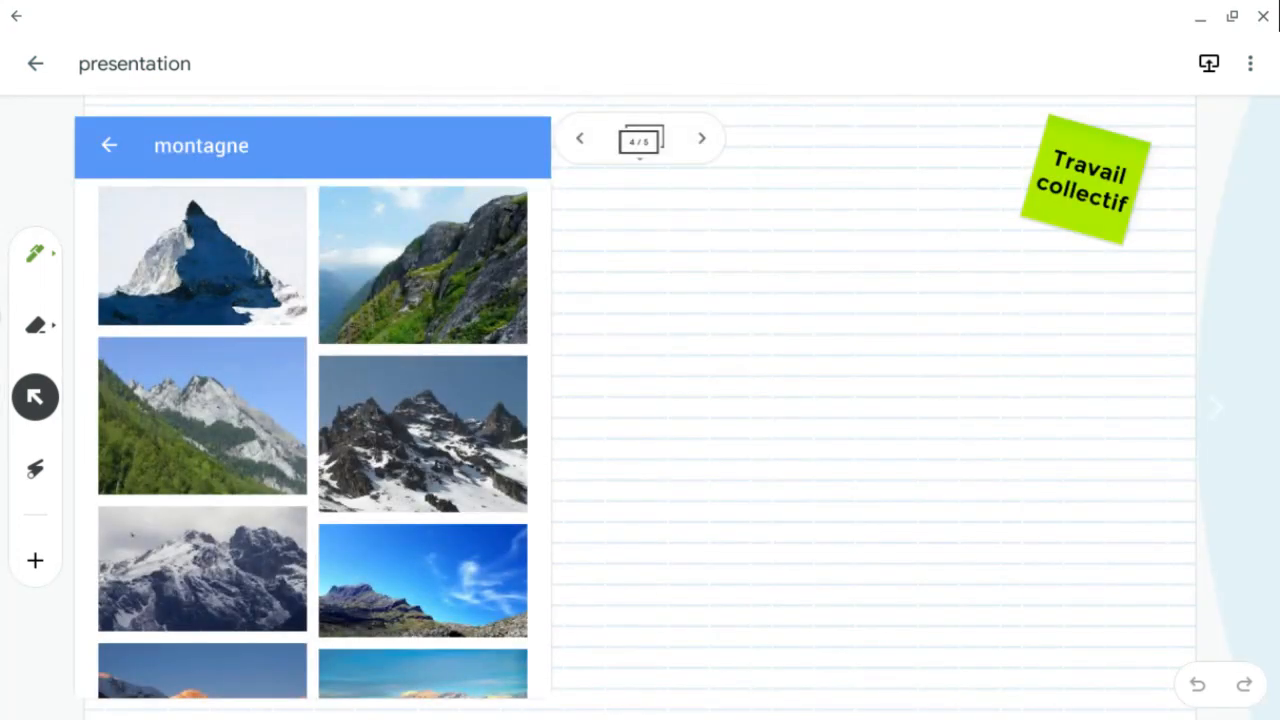
pyautogui.scroll(-3, 313, 442)
pyautogui.click(465, 597)
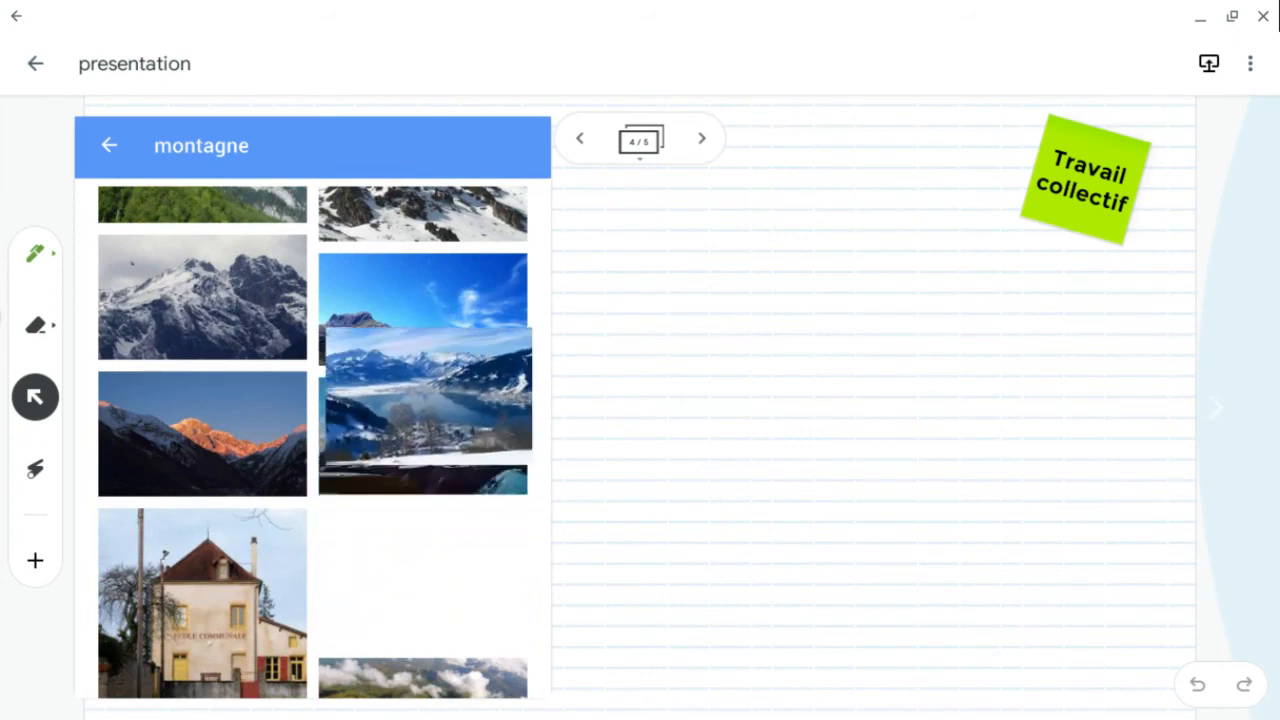
pyautogui.moveTo(429, 397); pyautogui.dragTo(435, 309)
pyautogui.scroll(1, 313, 442)
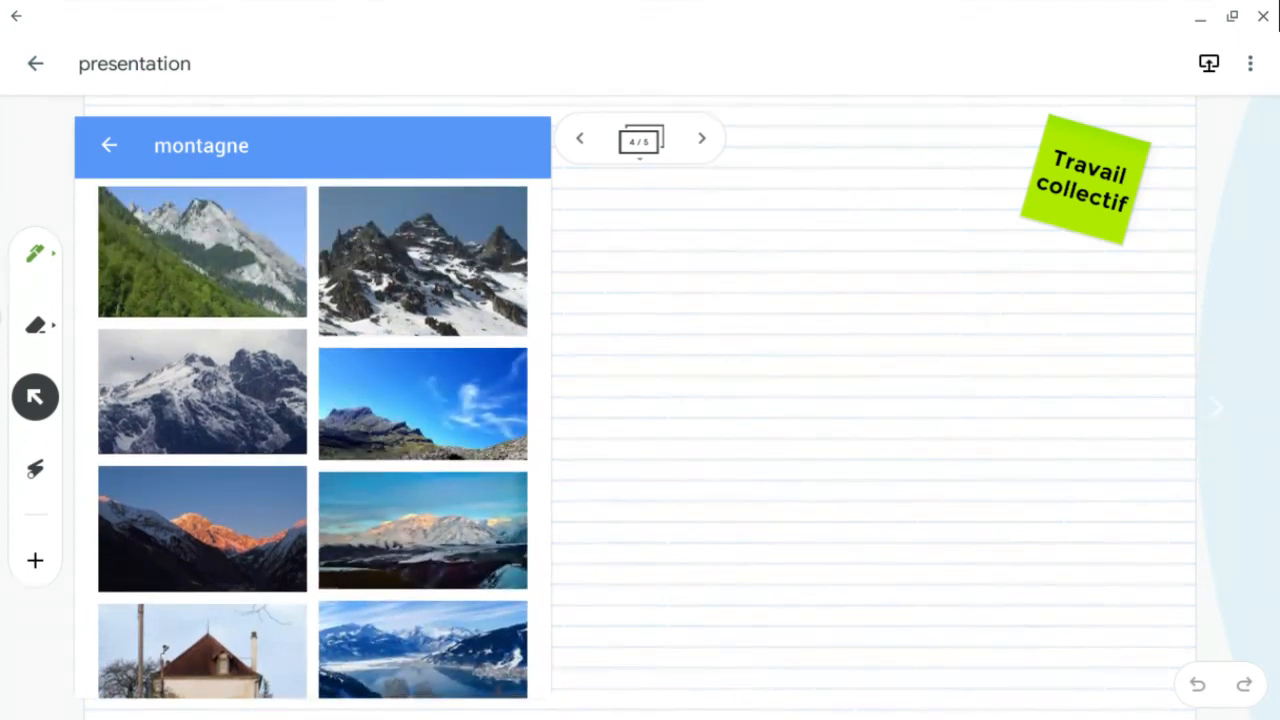
pyautogui.scroll(-6, 313, 442)
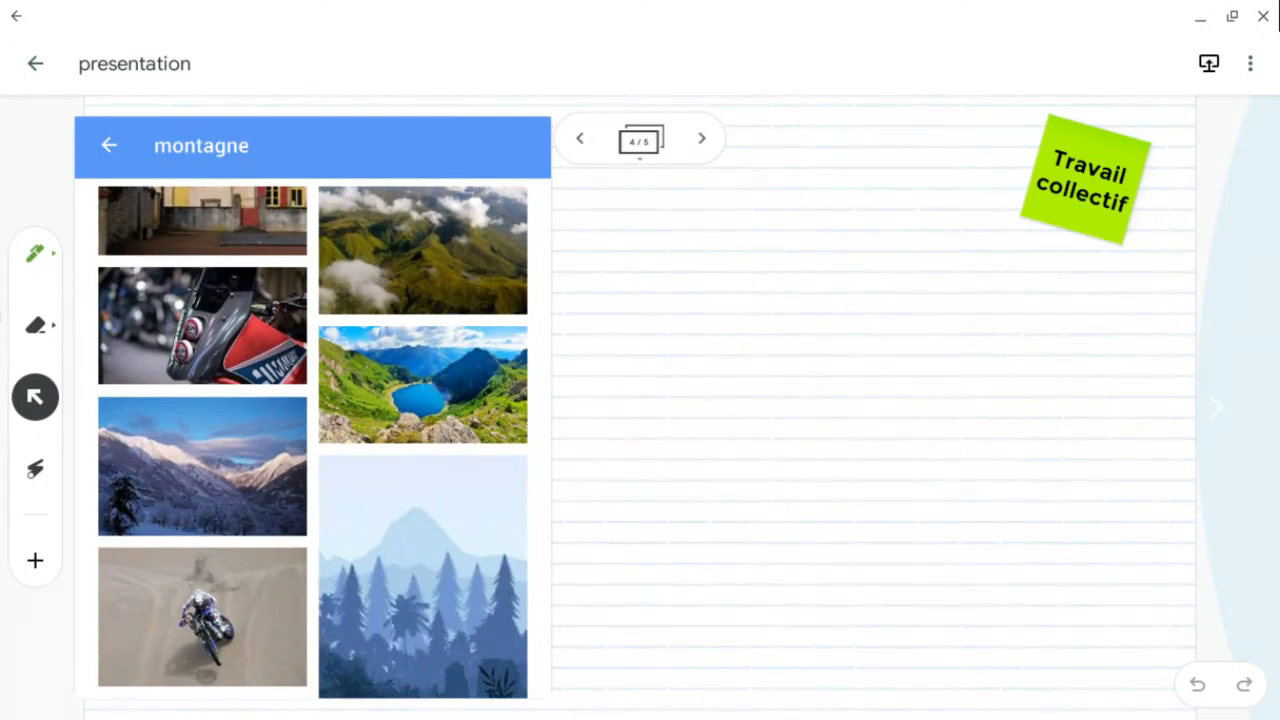
pyautogui.scroll(-8, 313, 442)
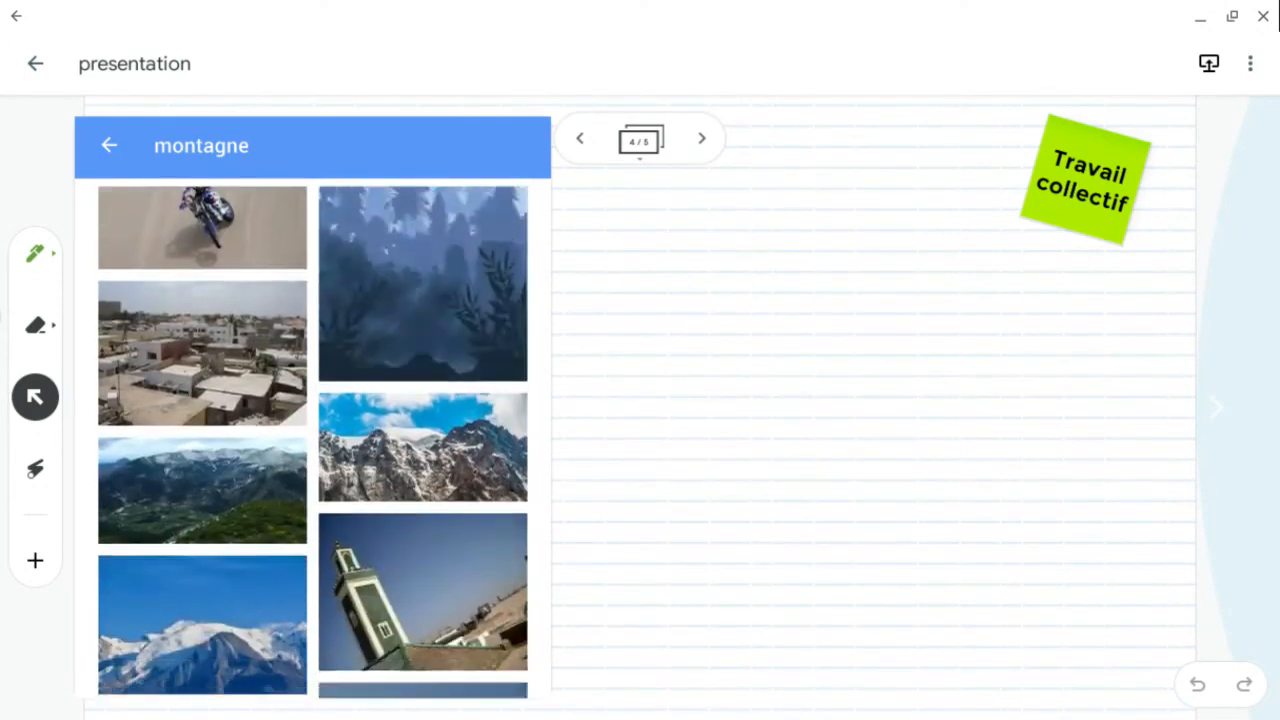
pyautogui.scroll(-4, 313, 442)
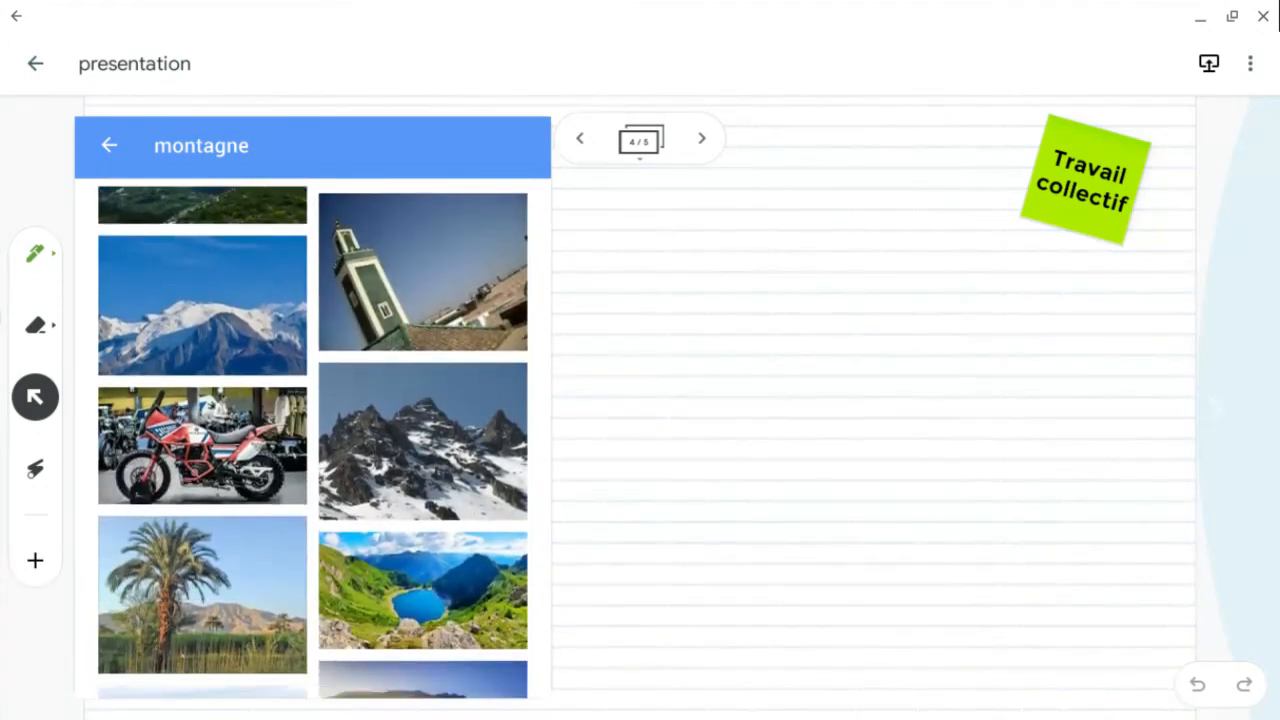
pyautogui.scroll(-4, 313, 442)
pyautogui.scroll(-4, 313, 442)
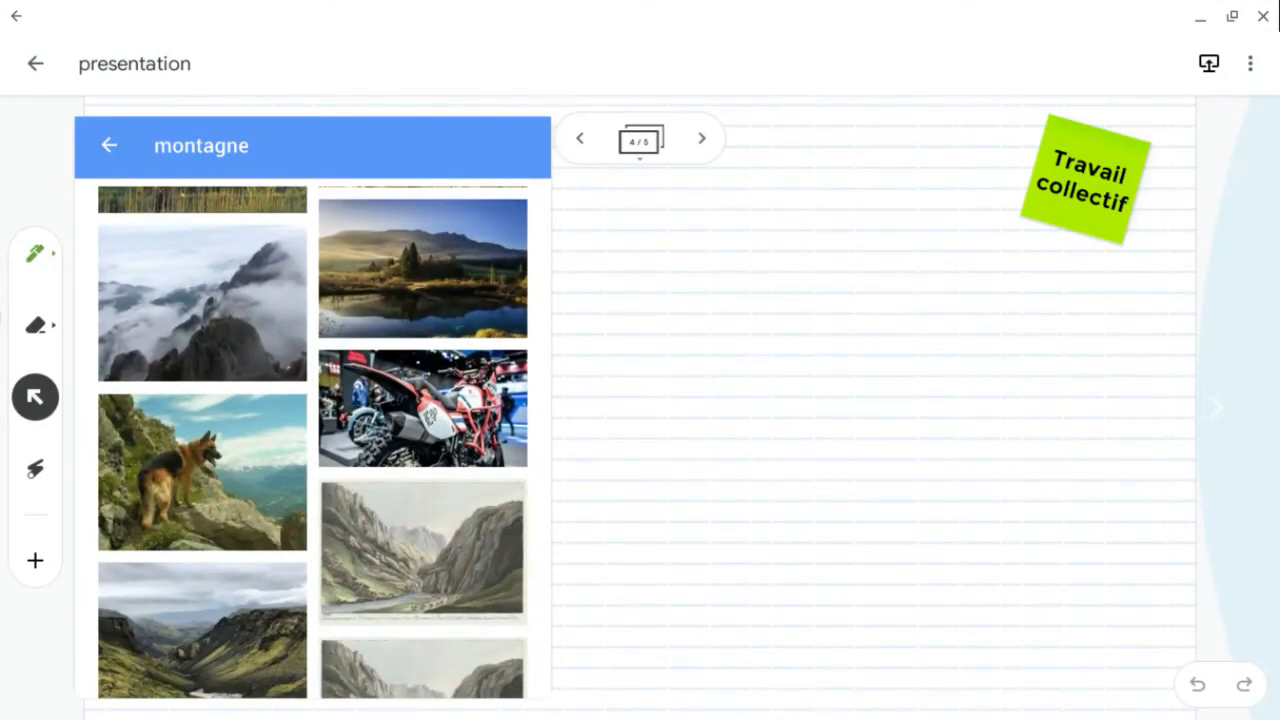
pyautogui.moveTo(202, 630); pyautogui.dragTo(821, 505)
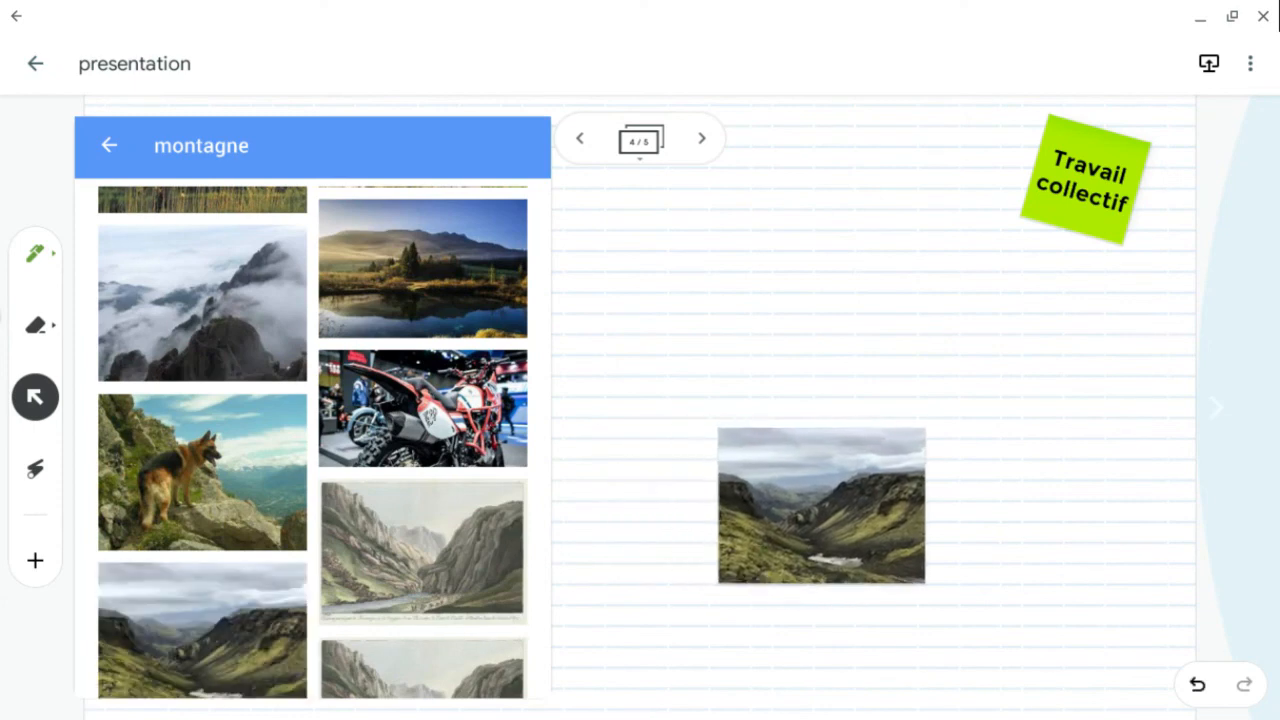
pyautogui.click(109, 145)
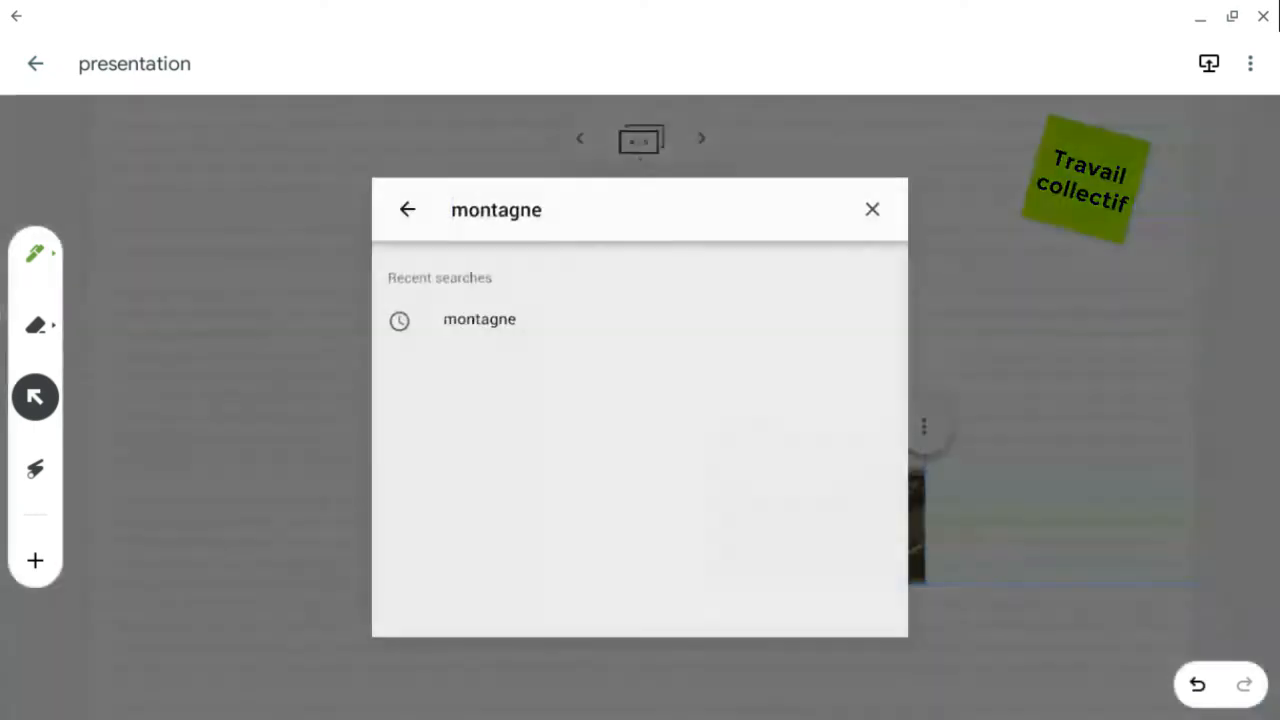
pyautogui.click(873, 209)
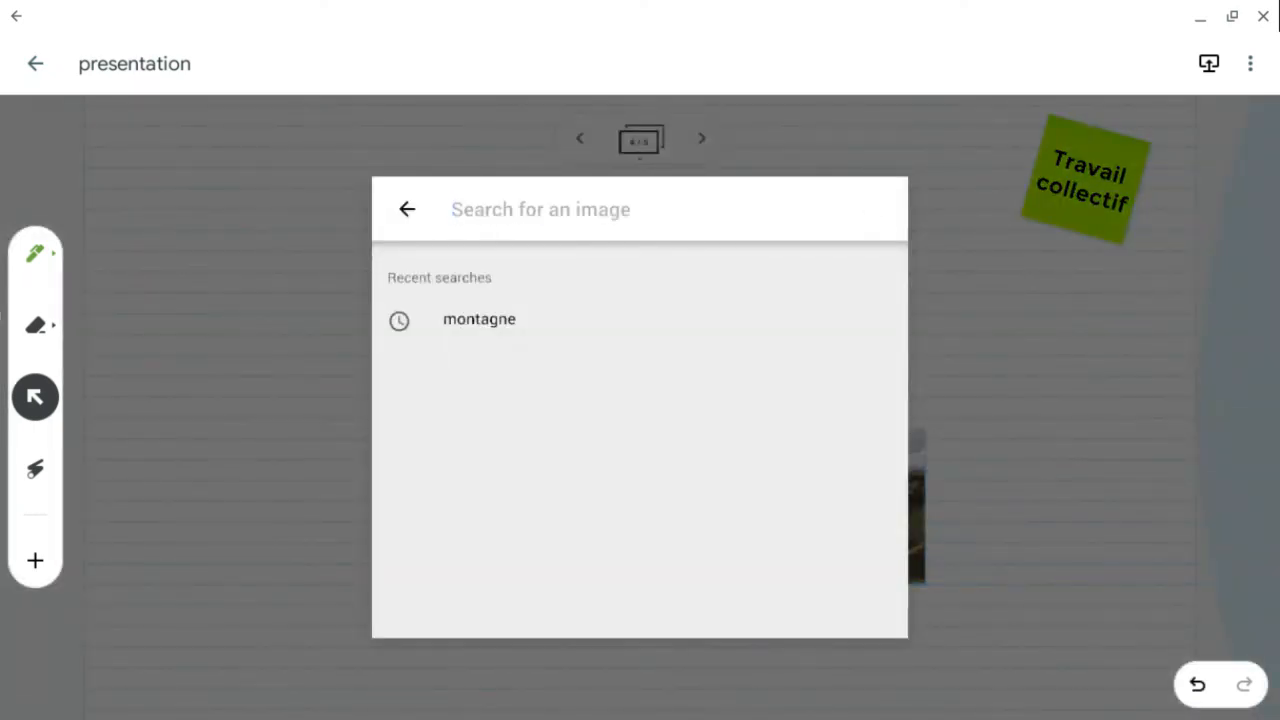
pyautogui.click(407, 209)
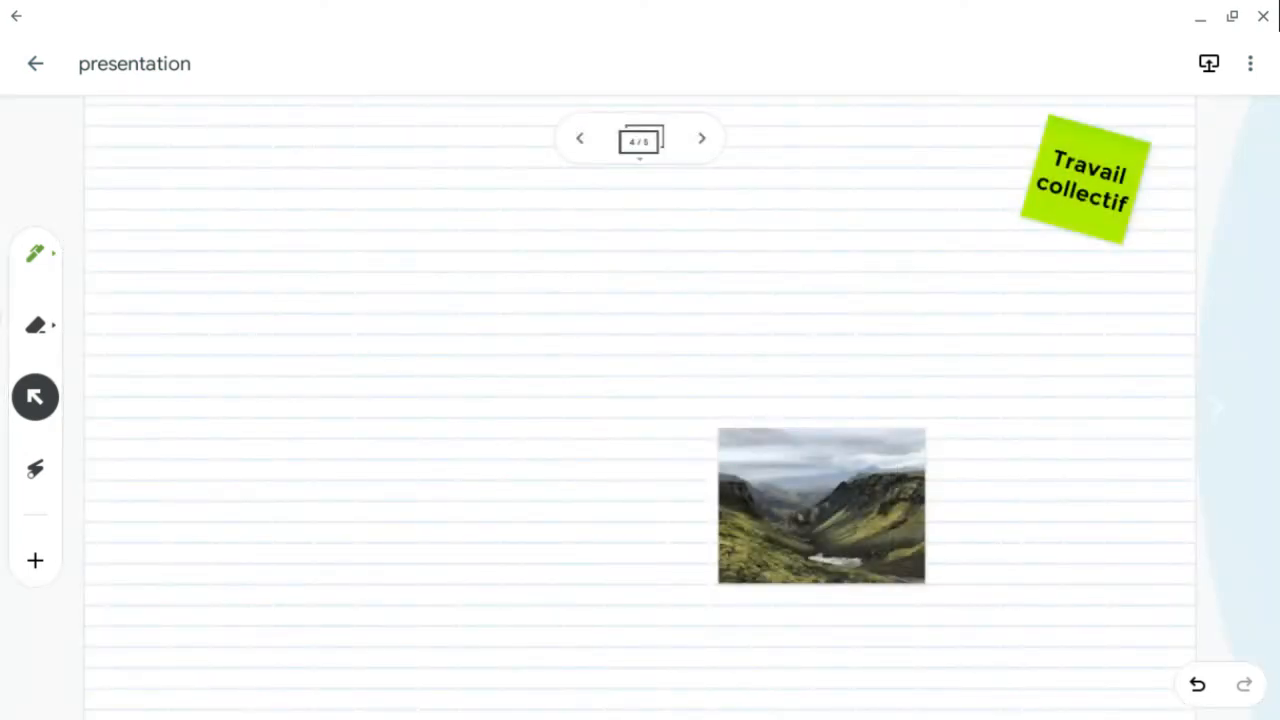
pyautogui.click(35, 253)
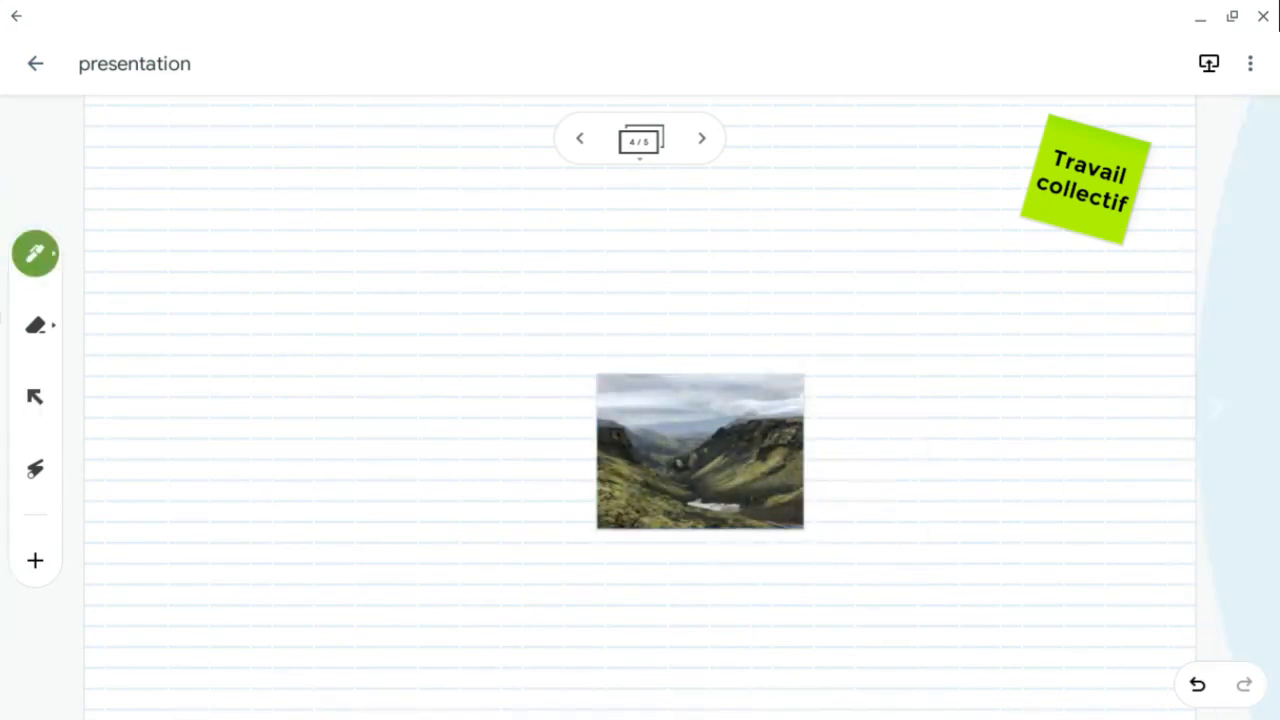
pyautogui.moveTo(752, 452)
pyautogui.mouseDown()
pyautogui.moveTo(594, 398)
pyautogui.moveTo(590, 408)
pyautogui.mouseUp()
pyautogui.click(1197, 685)
pyautogui.moveTo(696, 472)
pyautogui.mouseDown()
pyautogui.moveTo(614, 453)
pyautogui.moveTo(680, 504)
pyautogui.mouseUp()
pyautogui.click(1197, 685)
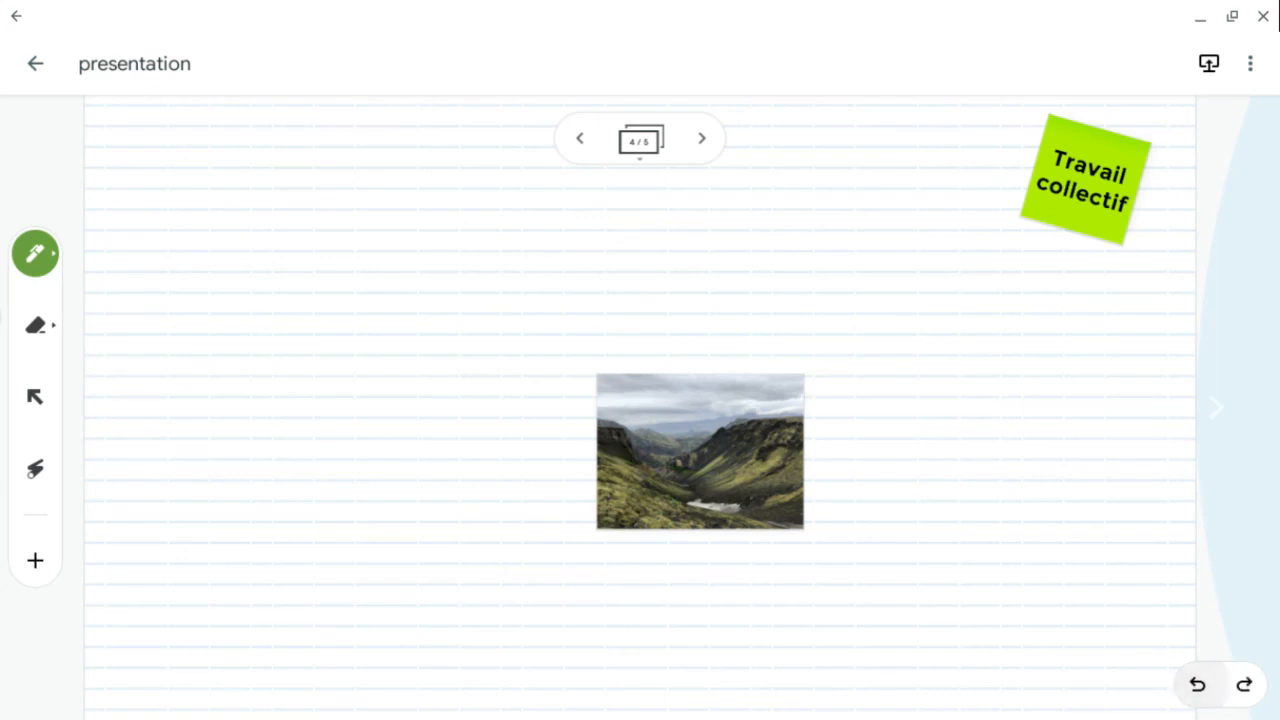
# - Move the mountain photo to the frame's upper-left area and enlarge it
pyautogui.click(35, 397)
pyautogui.click(700, 452)
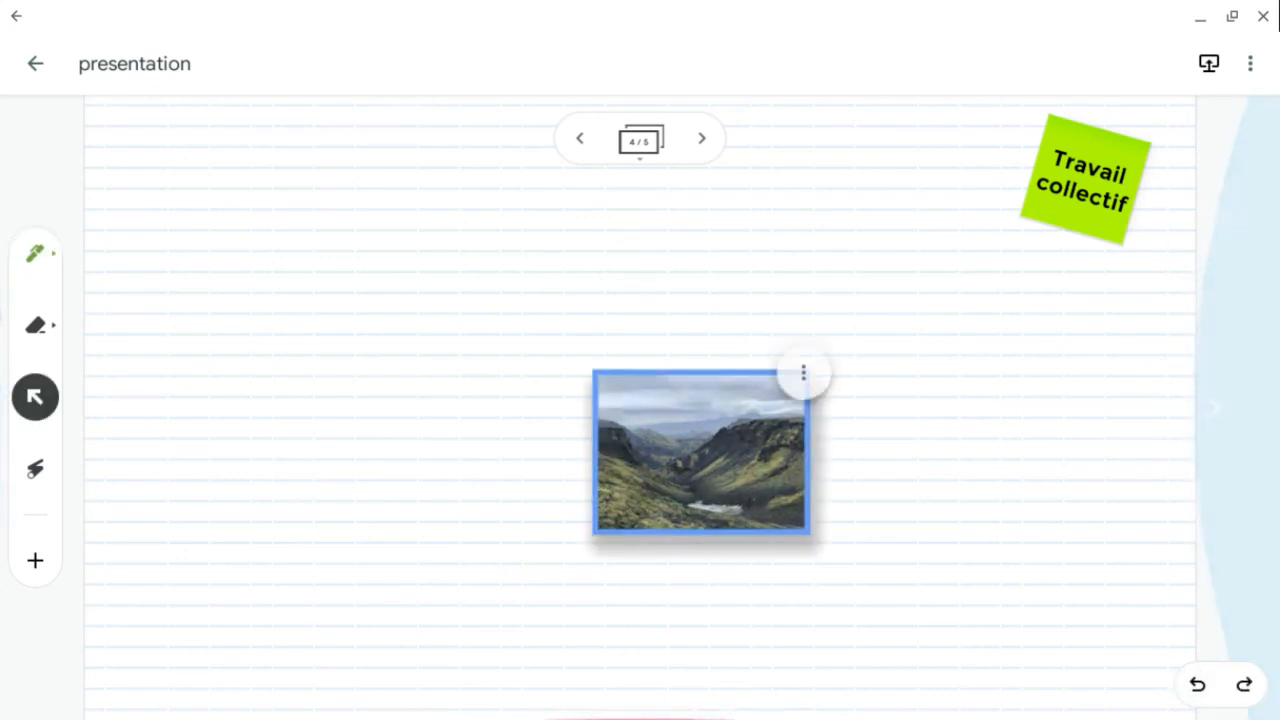
pyautogui.moveTo(700, 452); pyautogui.dragTo(228, 287)
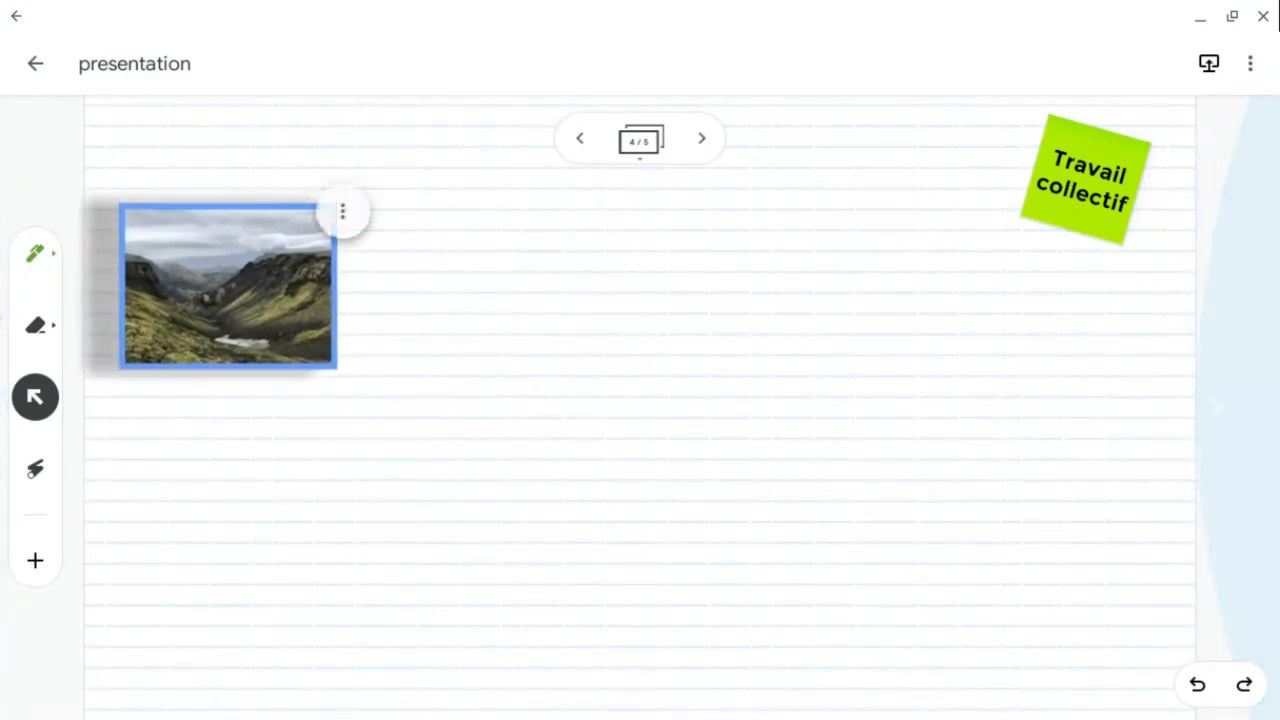
pyautogui.moveTo(335, 367); pyautogui.dragTo(564, 565)
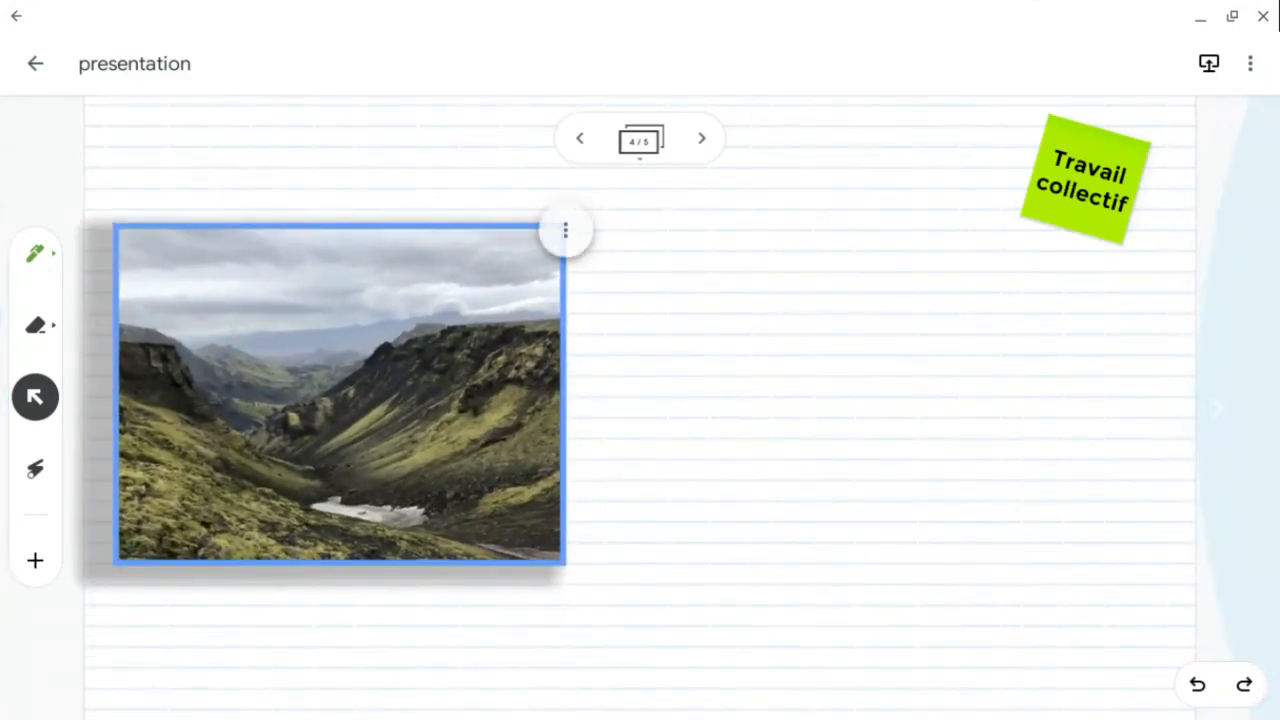
# - Handwrite "Ensemble rédigez un article sur le paysage de montagne" beside the photo with the pen
pyautogui.click(35, 254)
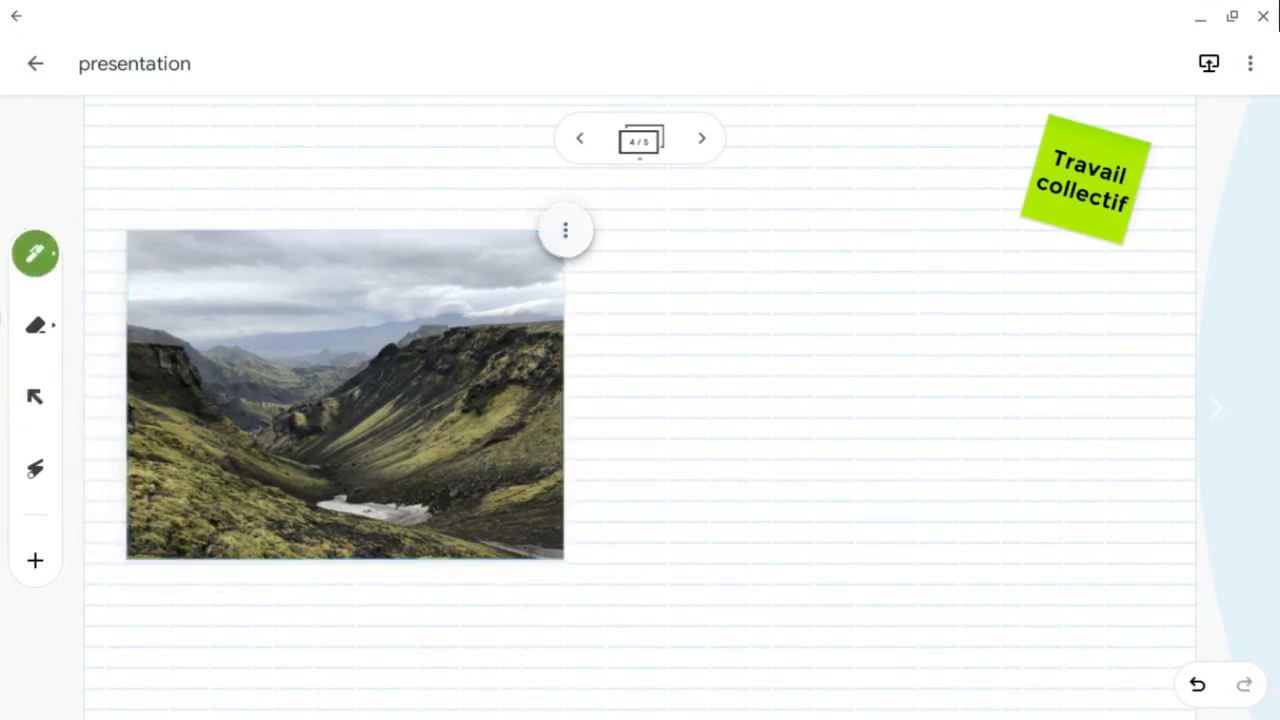
pyautogui.moveTo(634, 210)
pyautogui.mouseDown()
pyautogui.moveTo(704, 286)
pyautogui.moveTo(842, 288)
pyautogui.moveTo(876, 212)
pyautogui.moveTo(920, 224)
pyautogui.moveTo(955, 290)
pyautogui.mouseUp()
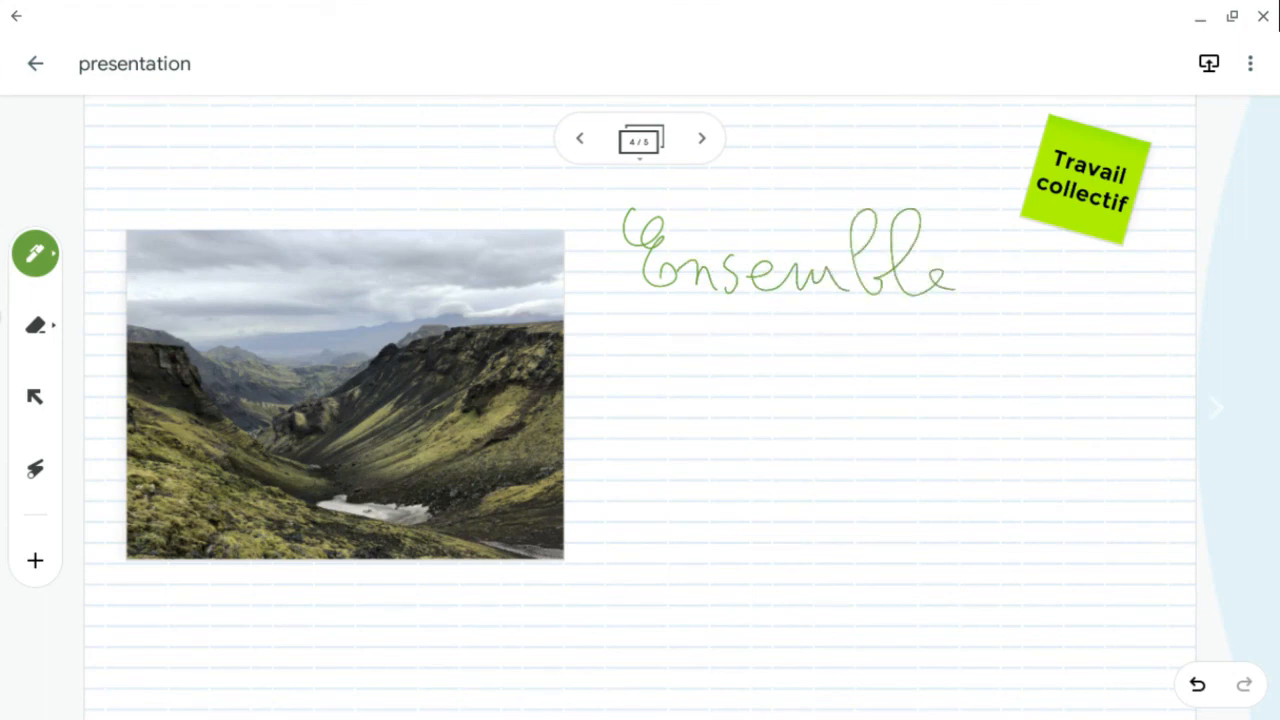
pyautogui.moveTo(608, 334)
pyautogui.mouseDown()
pyautogui.moveTo(622, 372)
pyautogui.moveTo(732, 370)
pyautogui.moveTo(794, 344)
pyautogui.moveTo(838, 380)
pyautogui.moveTo(828, 428)
pyautogui.moveTo(870, 366)
pyautogui.moveTo(1030, 376)
pyautogui.moveTo(1046, 352)
pyautogui.mouseUp()
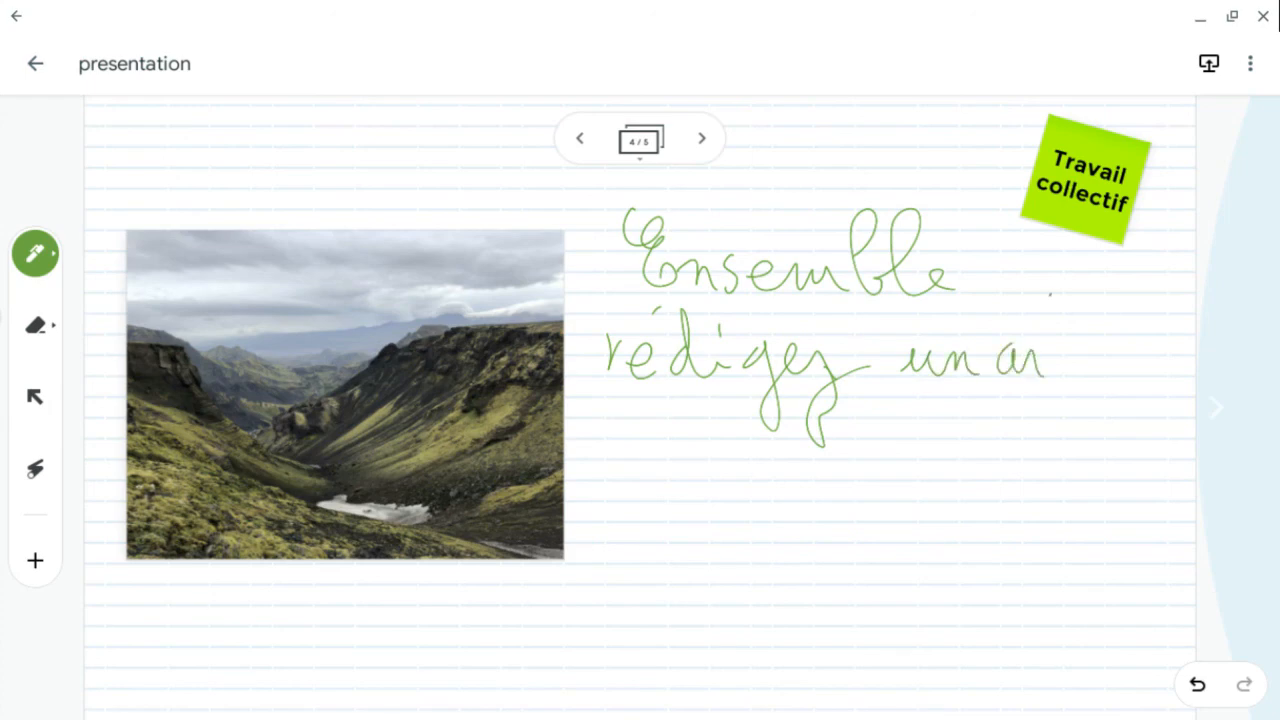
pyautogui.moveTo(1052, 292); pyautogui.dragTo(1086, 374)
pyautogui.moveTo(1036, 312)
pyautogui.mouseDown()
pyautogui.moveTo(1082, 308)
pyautogui.moveTo(1132, 376)
pyautogui.mouseUp()
pyautogui.moveTo(1134, 330); pyautogui.dragTo(1172, 370)
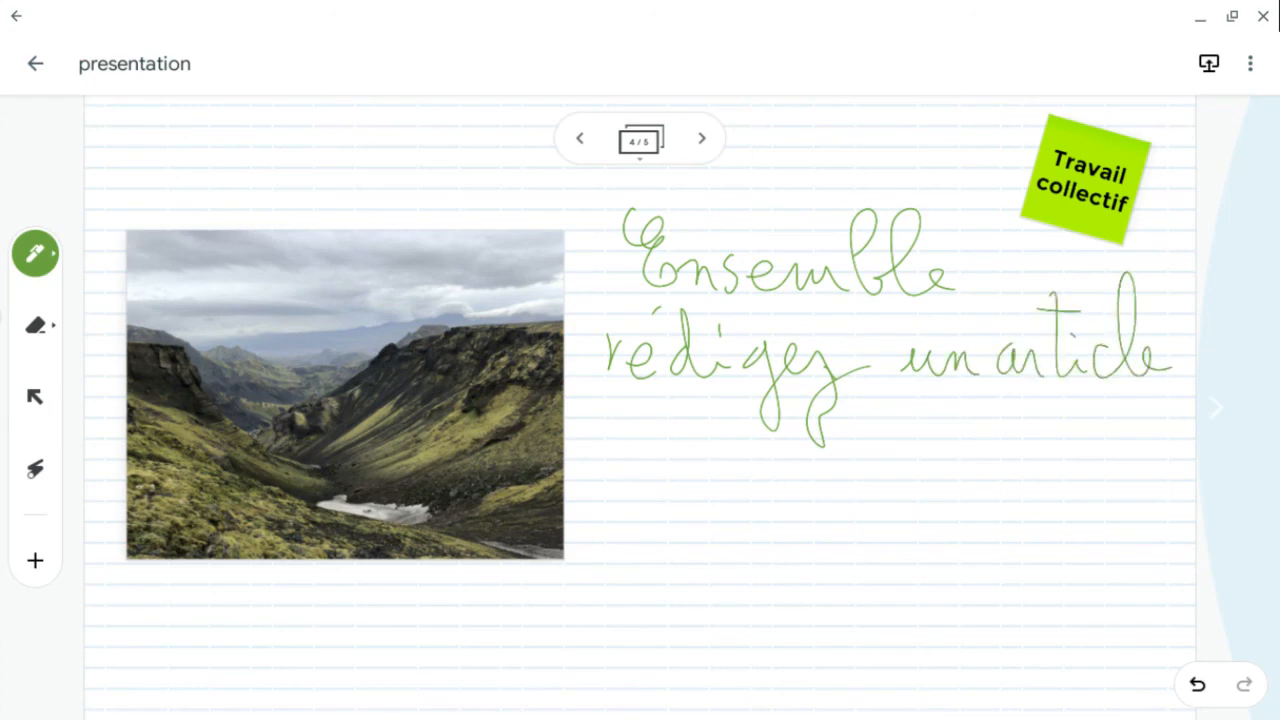
pyautogui.moveTo(582, 482)
pyautogui.mouseDown()
pyautogui.moveTo(664, 462)
pyautogui.moveTo(690, 476)
pyautogui.mouseUp()
pyautogui.moveTo(728, 396)
pyautogui.mouseDown()
pyautogui.moveTo(720, 446)
pyautogui.moveTo(766, 468)
pyautogui.moveTo(828, 454)
pyautogui.moveTo(840, 536)
pyautogui.mouseUp()
pyautogui.moveTo(830, 452)
pyautogui.mouseDown()
pyautogui.moveTo(872, 476)
pyautogui.moveTo(934, 472)
pyautogui.moveTo(960, 452)
pyautogui.moveTo(968, 482)
pyautogui.moveTo(1004, 478)
pyautogui.mouseUp()
pyautogui.moveTo(1028, 450)
pyautogui.mouseDown()
pyautogui.moveTo(1018, 458)
pyautogui.moveTo(1046, 470)
pyautogui.moveTo(1172, 472)
pyautogui.mouseUp()
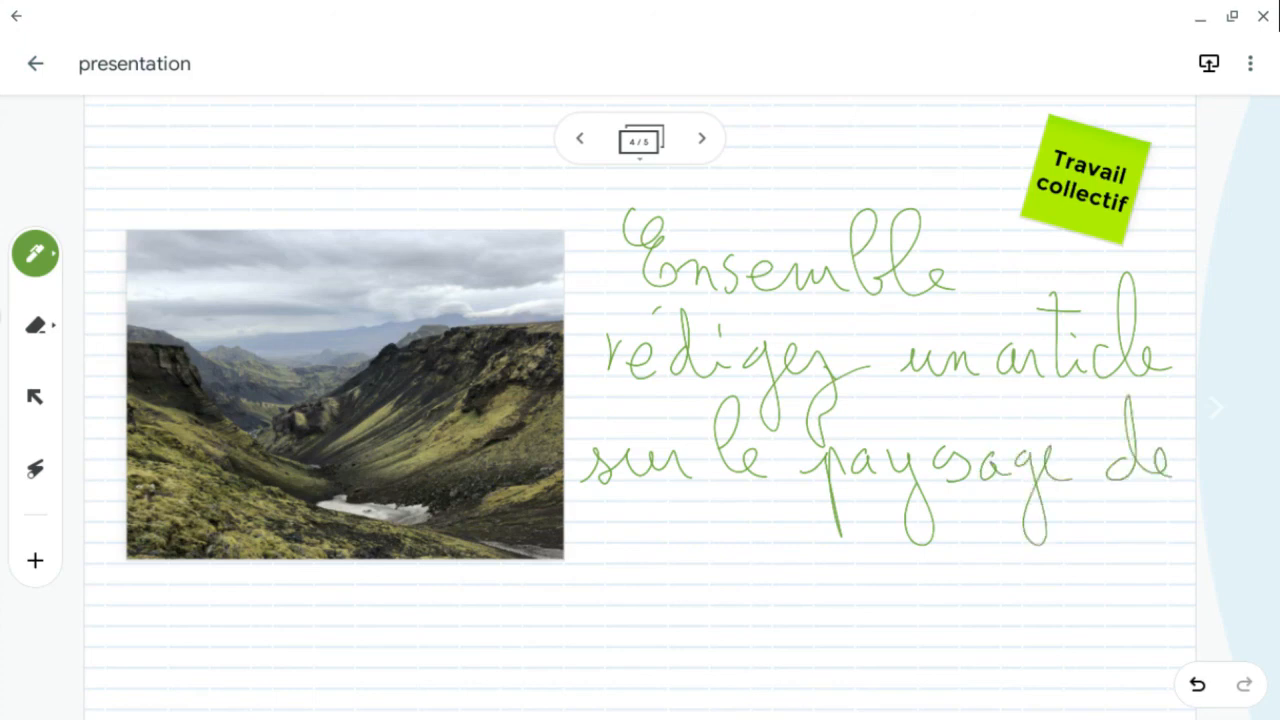
pyautogui.moveTo(588, 578)
pyautogui.mouseDown()
pyautogui.moveTo(670, 560)
pyautogui.moveTo(712, 580)
pyautogui.mouseUp()
pyautogui.moveTo(714, 494); pyautogui.dragTo(728, 582)
pyautogui.moveTo(708, 540)
pyautogui.mouseDown()
pyautogui.moveTo(744, 536)
pyautogui.moveTo(744, 578)
pyautogui.moveTo(806, 630)
pyautogui.moveTo(842, 585)
pyautogui.moveTo(894, 592)
pyautogui.mouseUp()
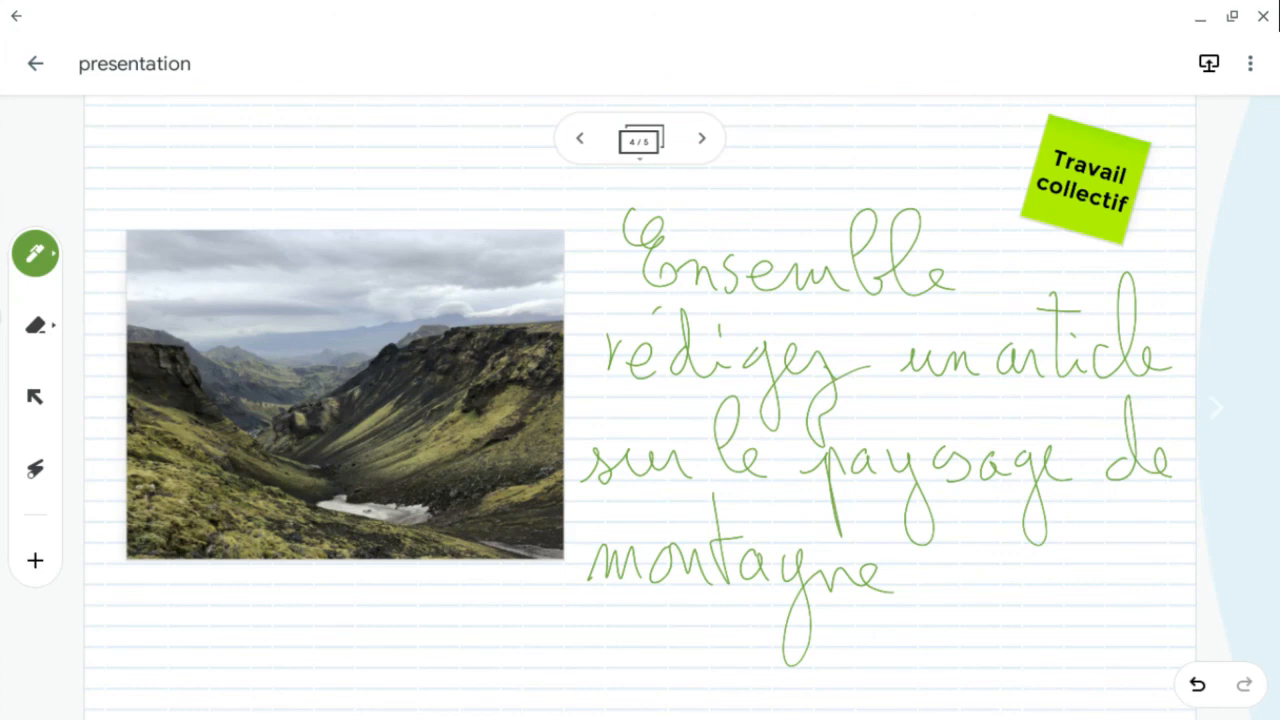
# - Go to frame 5 and handwrite "Drive → lien" and "Classroom → Devoir" on two lines
pyautogui.click(701, 138)
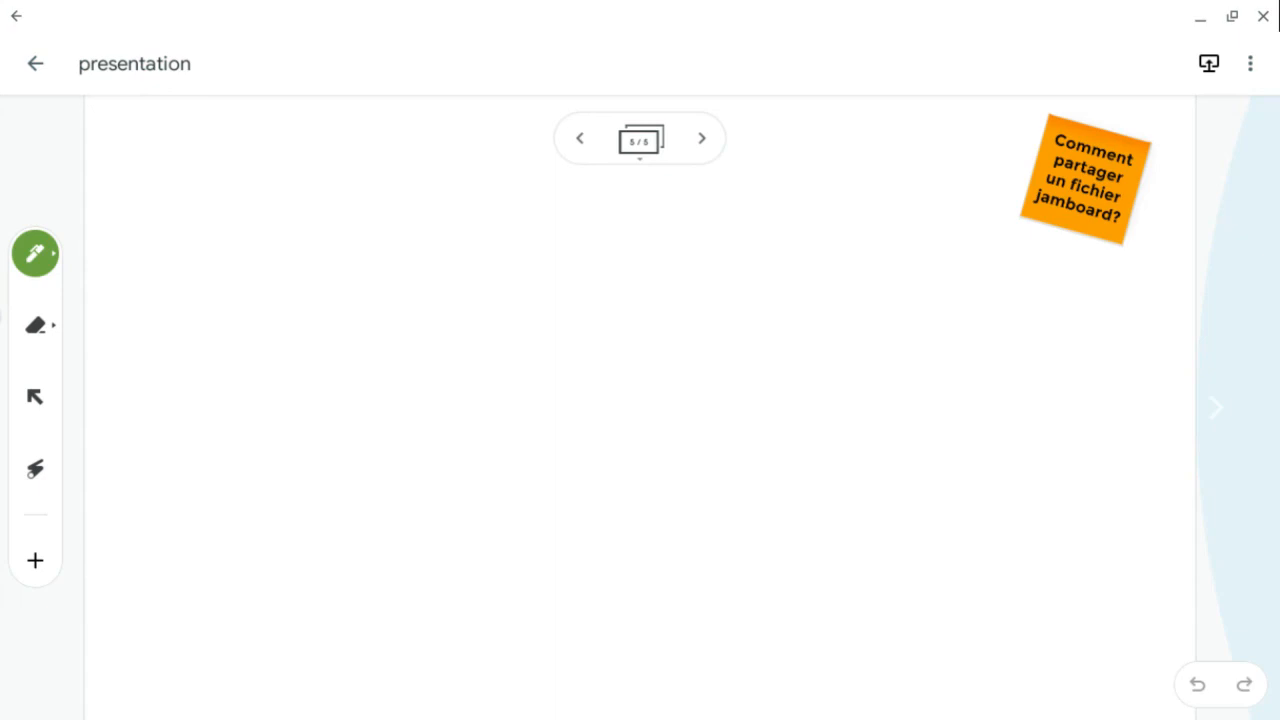
pyautogui.moveTo(178, 228); pyautogui.dragTo(178, 302)
pyautogui.moveTo(122, 230); pyautogui.dragTo(158, 314)
pyautogui.moveTo(214, 284)
pyautogui.mouseDown()
pyautogui.moveTo(246, 266)
pyautogui.moveTo(290, 292)
pyautogui.moveTo(336, 258)
pyautogui.moveTo(376, 292)
pyautogui.moveTo(462, 266)
pyautogui.moveTo(460, 290)
pyautogui.moveTo(564, 290)
pyautogui.moveTo(602, 268)
pyautogui.moveTo(668, 284)
pyautogui.mouseUp()
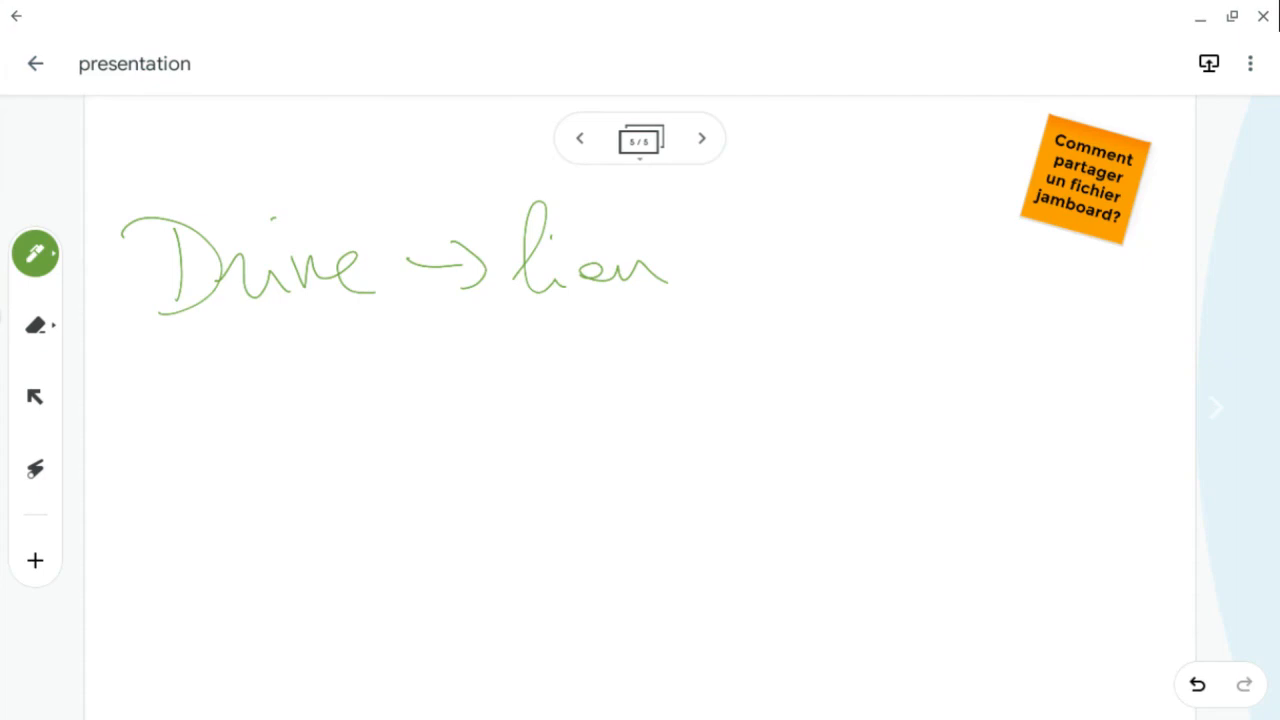
pyautogui.moveTo(164, 352)
pyautogui.mouseDown()
pyautogui.moveTo(160, 424)
pyautogui.moveTo(212, 390)
pyautogui.moveTo(244, 416)
pyautogui.mouseUp()
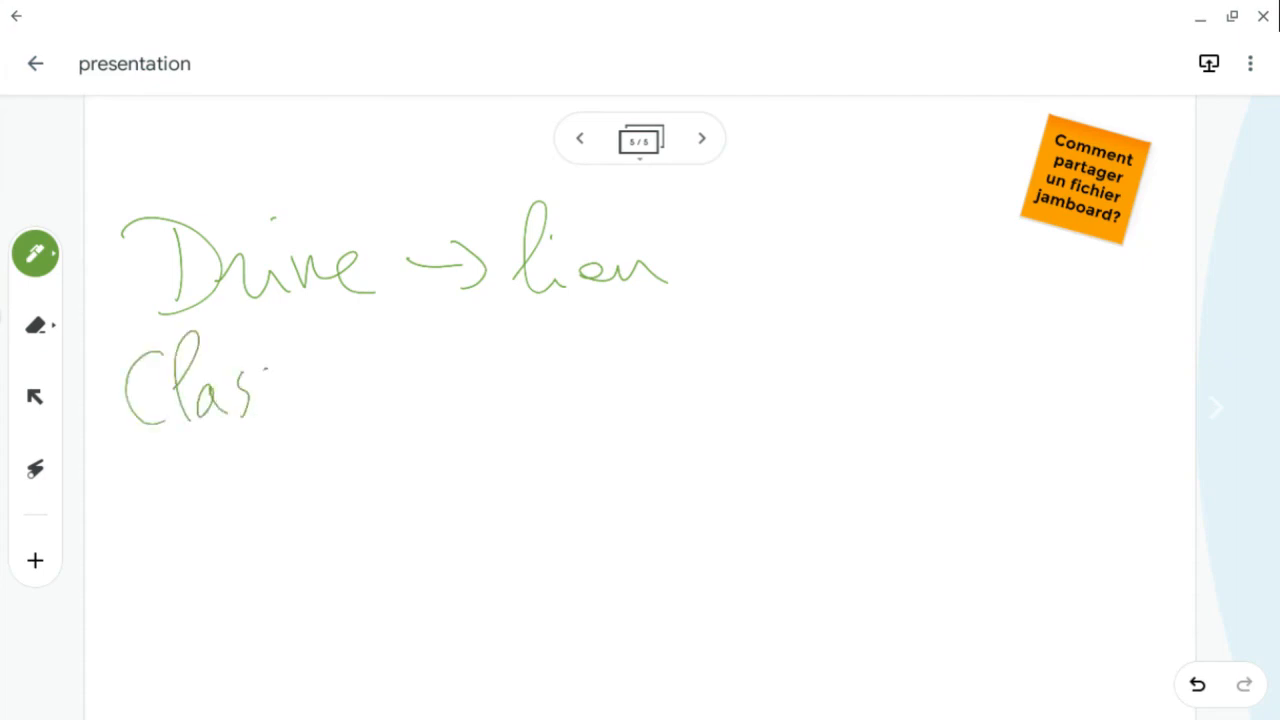
pyautogui.moveTo(272, 372)
pyautogui.mouseDown()
pyautogui.moveTo(256, 428)
pyautogui.moveTo(296, 380)
pyautogui.moveTo(346, 378)
pyautogui.mouseUp()
pyautogui.moveTo(366, 398); pyautogui.dragTo(508, 384)
pyautogui.moveTo(494, 370)
pyautogui.mouseDown()
pyautogui.moveTo(528, 390)
pyautogui.moveTo(496, 408)
pyautogui.mouseUp()
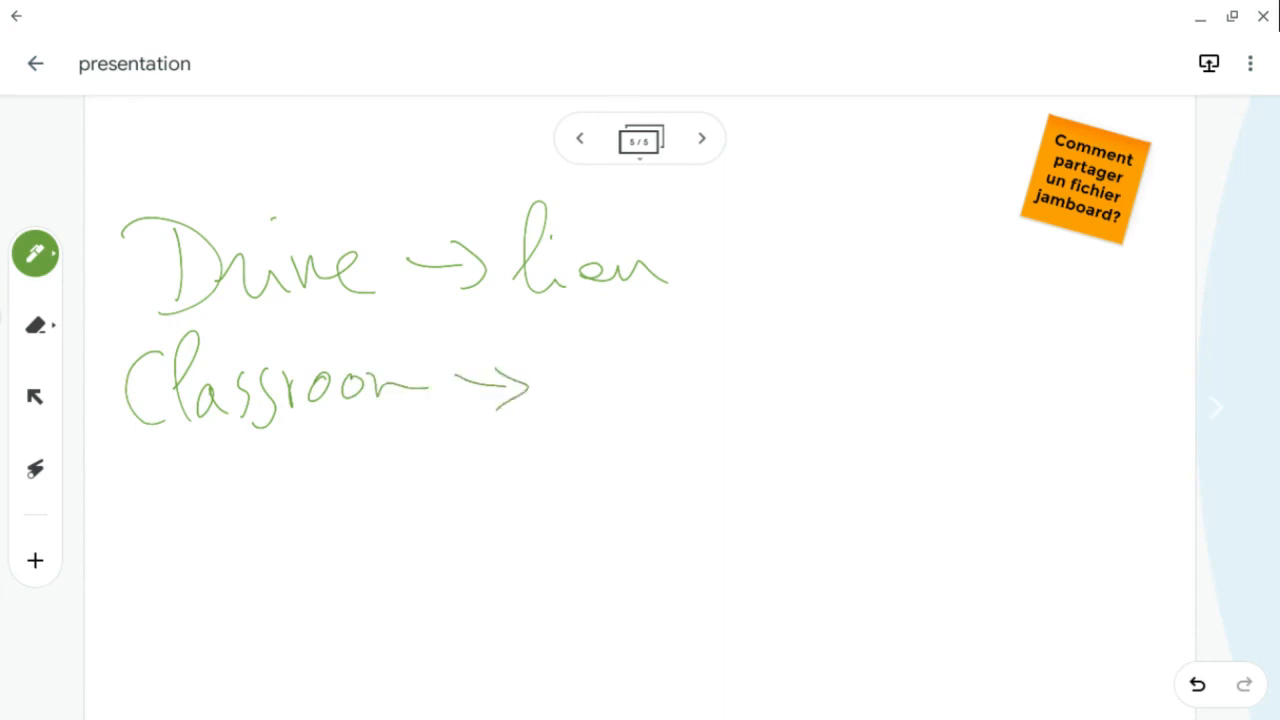
pyautogui.moveTo(578, 358); pyautogui.dragTo(576, 410)
pyautogui.moveTo(540, 352)
pyautogui.mouseDown()
pyautogui.moveTo(574, 410)
pyautogui.moveTo(650, 406)
pyautogui.moveTo(708, 370)
pyautogui.moveTo(730, 378)
pyautogui.mouseUp()
pyautogui.moveTo(744, 374); pyautogui.dragTo(752, 396)
pyautogui.moveTo(776, 356)
pyautogui.mouseDown()
pyautogui.moveTo(780, 390)
pyautogui.moveTo(806, 352)
pyautogui.mouseUp()
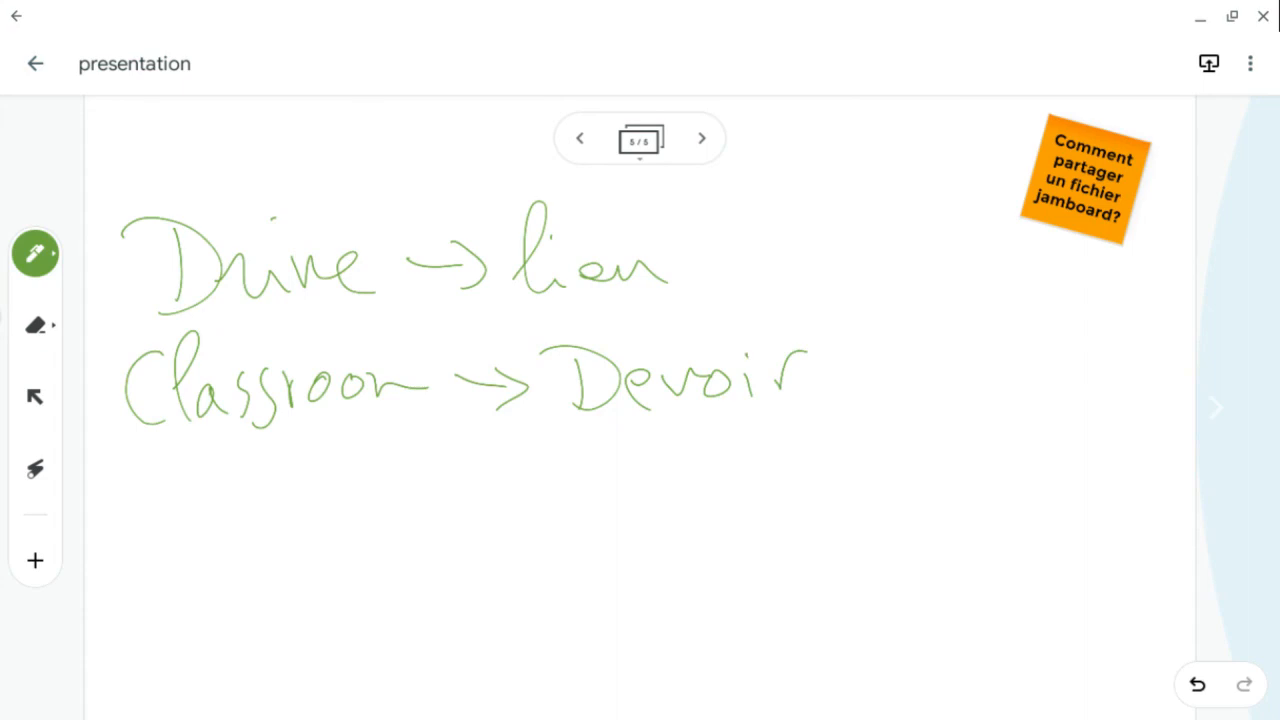
# - Draw a brace after both lines and handwrite "individuel", "collectif" and "groupe" beside it
pyautogui.moveTo(790, 198)
pyautogui.mouseDown()
pyautogui.moveTo(840, 418)
pyautogui.moveTo(805, 424)
pyautogui.mouseUp()
pyautogui.moveTo(884, 258)
pyautogui.mouseDown()
pyautogui.moveTo(886, 284)
pyautogui.moveTo(930, 282)
pyautogui.mouseUp()
pyautogui.moveTo(958, 256); pyautogui.dragTo(956, 274)
pyautogui.moveTo(962, 216)
pyautogui.mouseDown()
pyautogui.moveTo(1006, 282)
pyautogui.moveTo(1022, 290)
pyautogui.moveTo(1066, 268)
pyautogui.moveTo(1076, 288)
pyautogui.mouseUp()
pyautogui.moveTo(1106, 262); pyautogui.dragTo(1088, 286)
pyautogui.moveTo(1100, 234); pyautogui.dragTo(1110, 288)
pyautogui.moveTo(1108, 282)
pyautogui.mouseDown()
pyautogui.moveTo(1172, 262)
pyautogui.moveTo(1186, 290)
pyautogui.mouseUp()
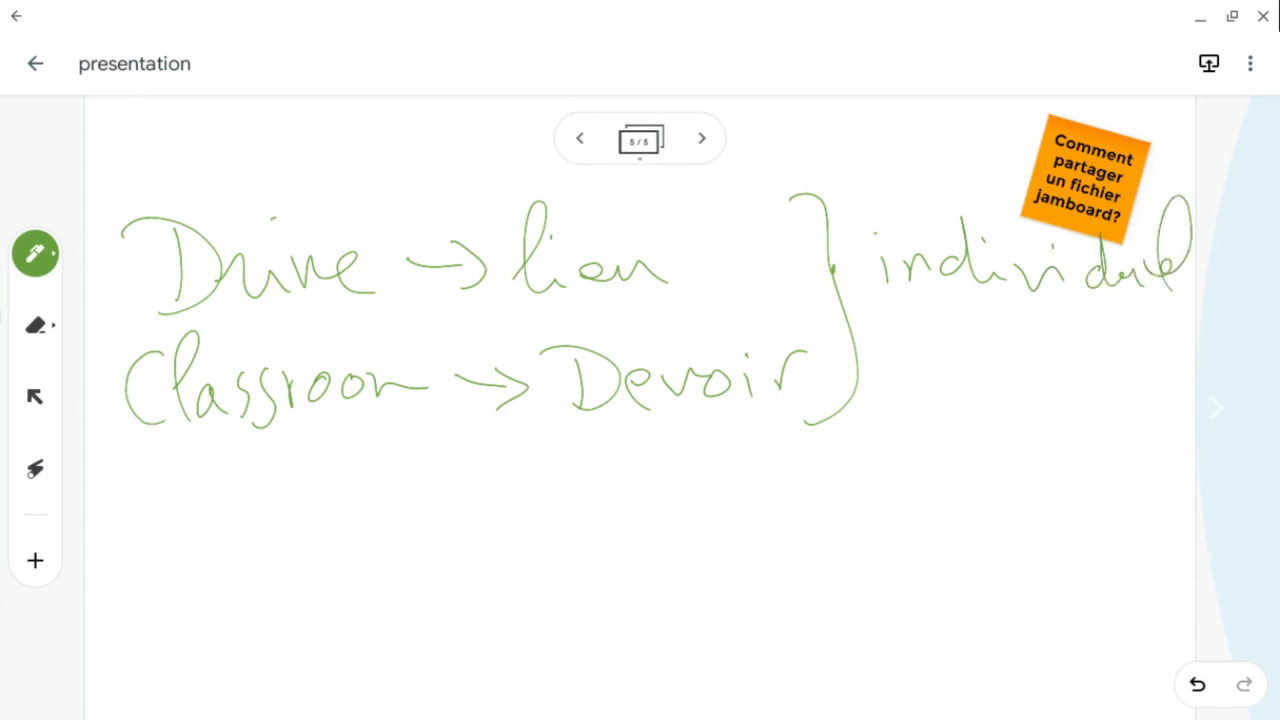
pyautogui.moveTo(906, 362)
pyautogui.mouseDown()
pyautogui.moveTo(900, 398)
pyautogui.moveTo(974, 334)
pyautogui.moveTo(1018, 396)
pyautogui.mouseUp()
pyautogui.moveTo(1046, 366); pyautogui.dragTo(1048, 396)
pyautogui.moveTo(1066, 318); pyautogui.dragTo(1090, 392)
pyautogui.moveTo(1052, 352)
pyautogui.mouseDown()
pyautogui.moveTo(1094, 344)
pyautogui.moveTo(1114, 430)
pyautogui.moveTo(1146, 392)
pyautogui.mouseUp()
pyautogui.moveTo(920, 462)
pyautogui.mouseDown()
pyautogui.moveTo(906, 492)
pyautogui.moveTo(990, 464)
pyautogui.moveTo(1028, 480)
pyautogui.moveTo(1056, 548)
pyautogui.mouseUp()
pyautogui.click(1048, 474)
pyautogui.moveTo(1054, 494)
pyautogui.mouseDown()
pyautogui.moveTo(1094, 476)
pyautogui.moveTo(1104, 496)
pyautogui.mouseUp()
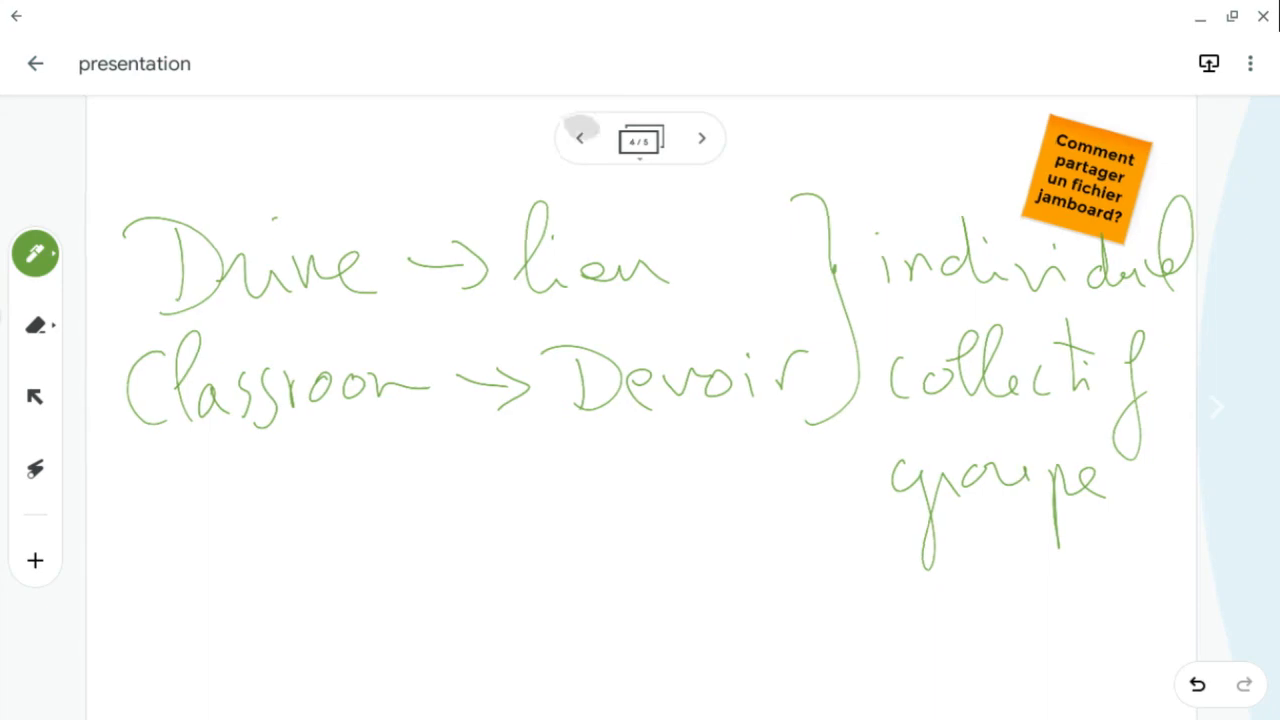
# - Step back to frame 2 and open the frame overview
pyautogui.click(579, 138)
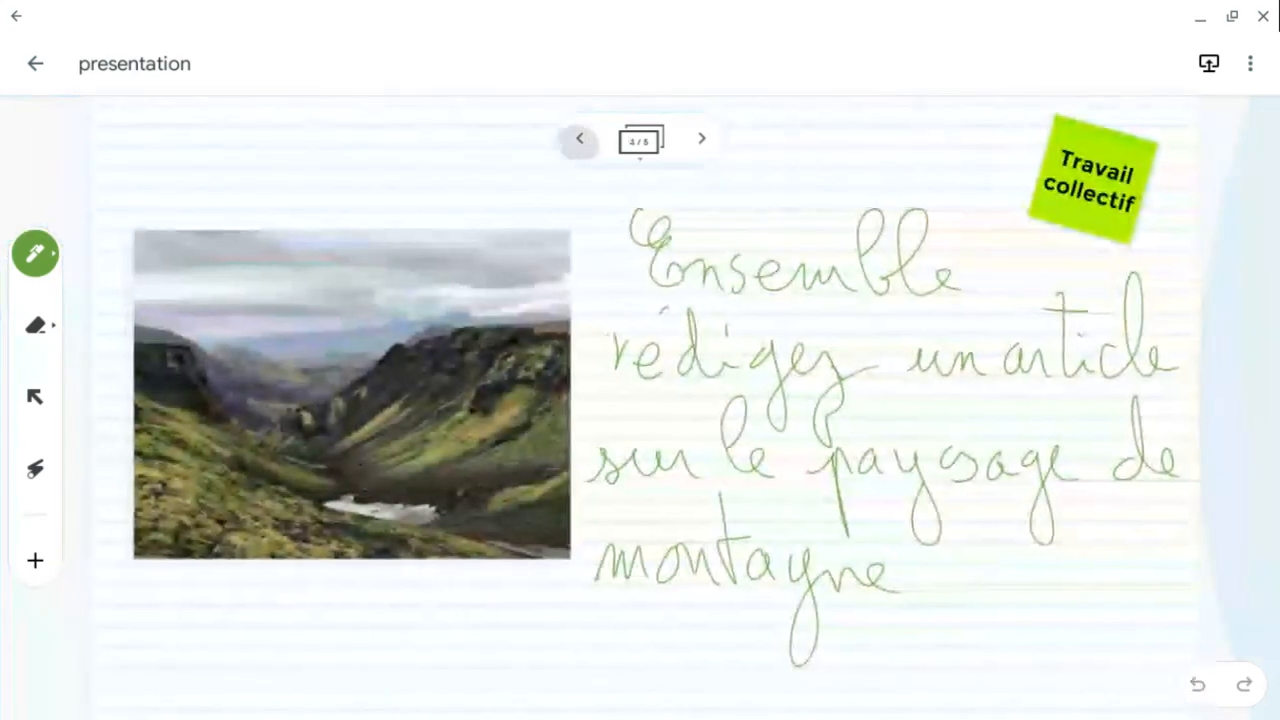
pyautogui.click(579, 138)
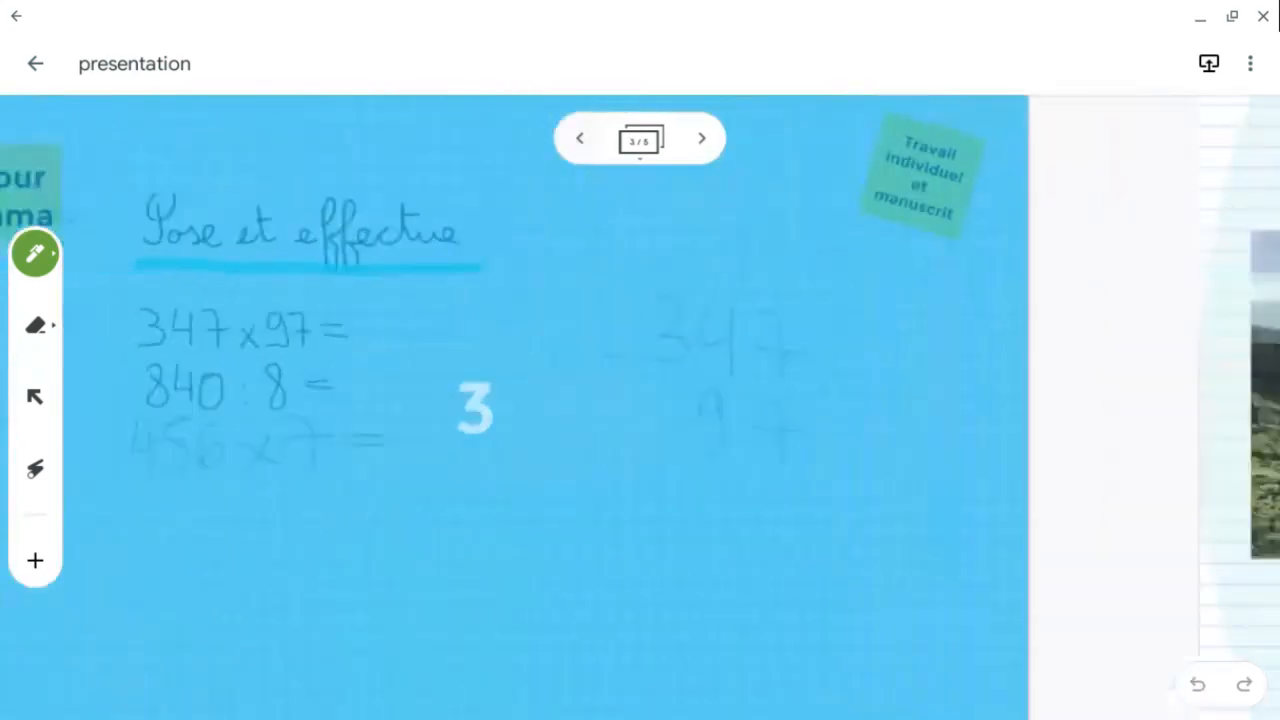
pyautogui.click(579, 138)
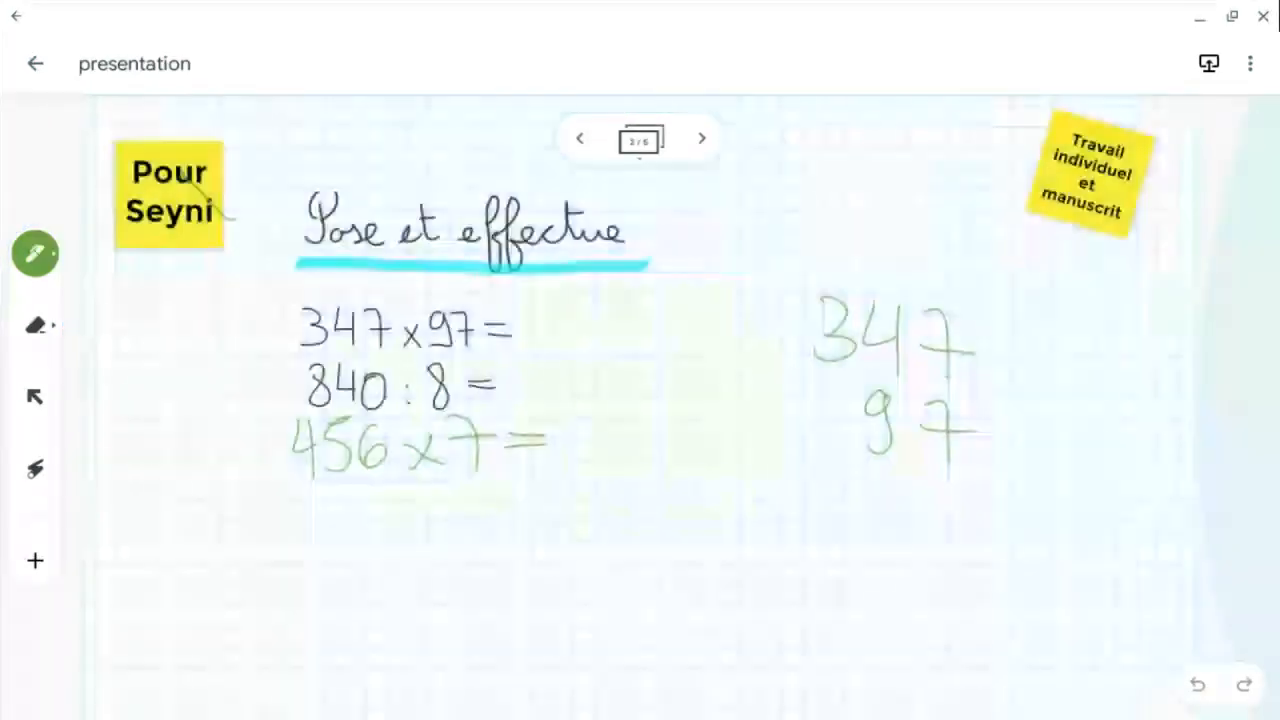
pyautogui.click(640, 140)
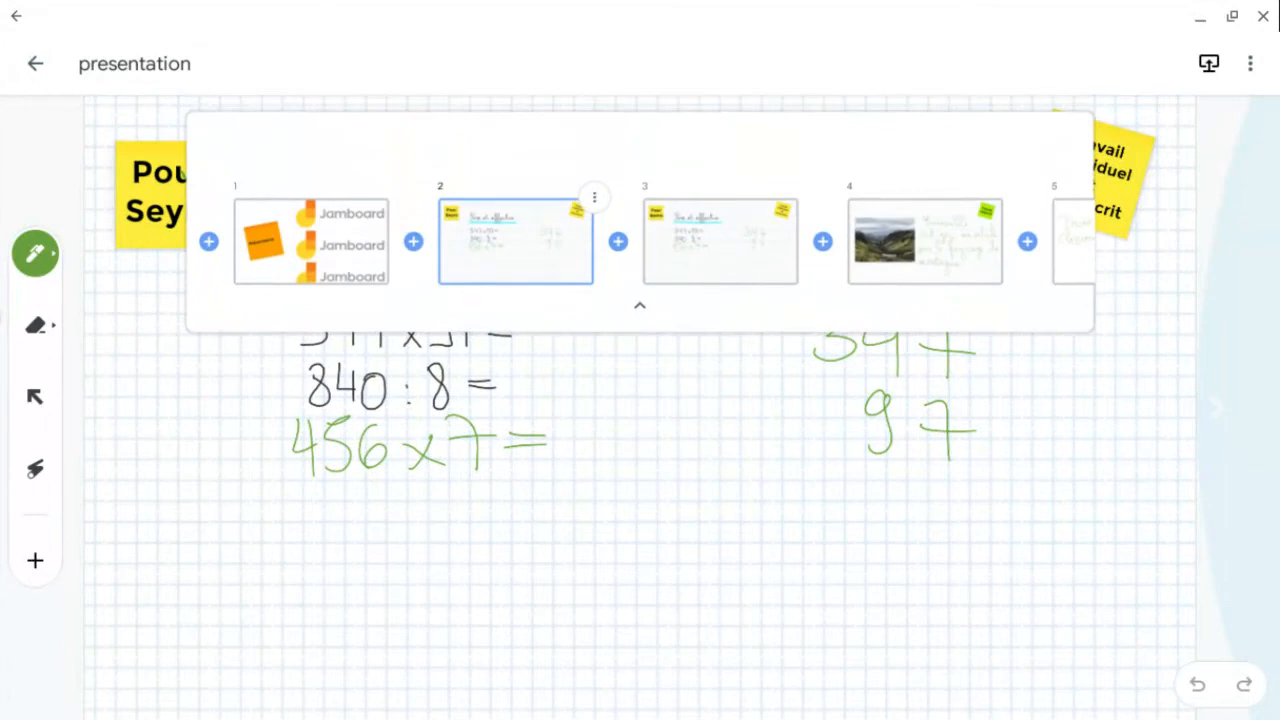
# - Reorder the frames so the mountain photo frame moves from position 4 to position 3, and close the frame overview
pyautogui.moveTo(925, 241); pyautogui.dragTo(650, 238)
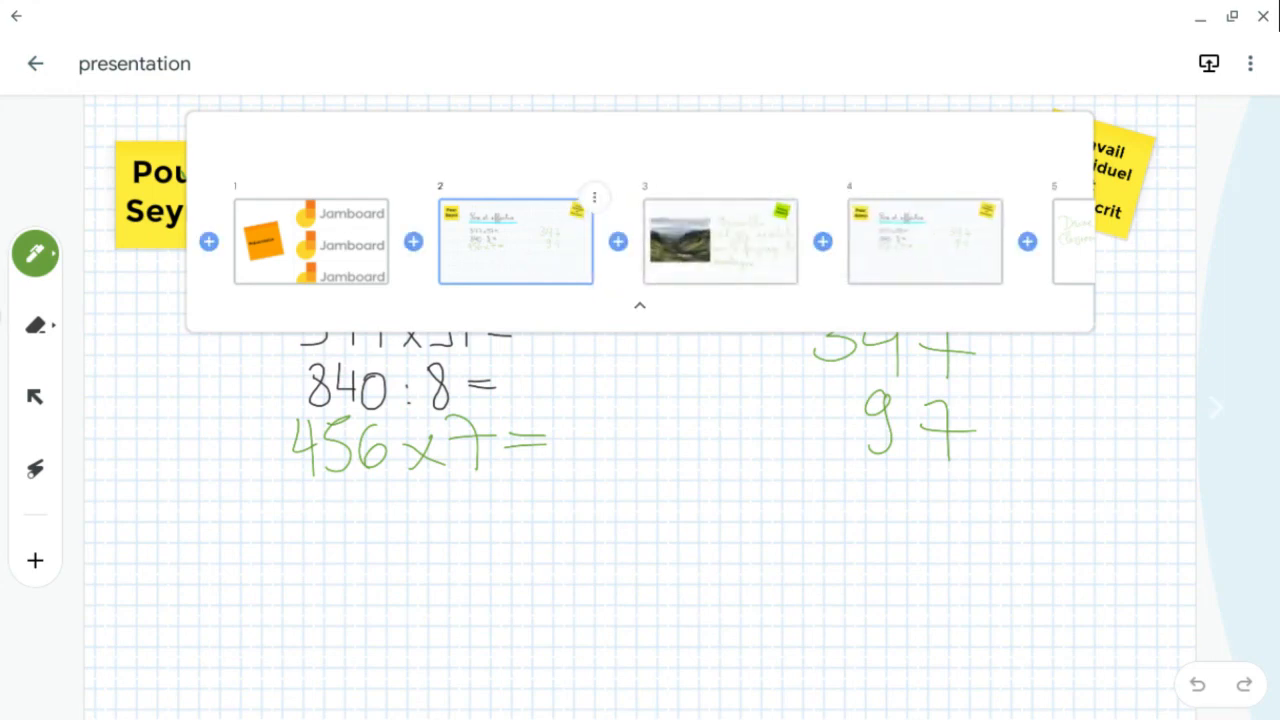
pyautogui.click(661, 565)
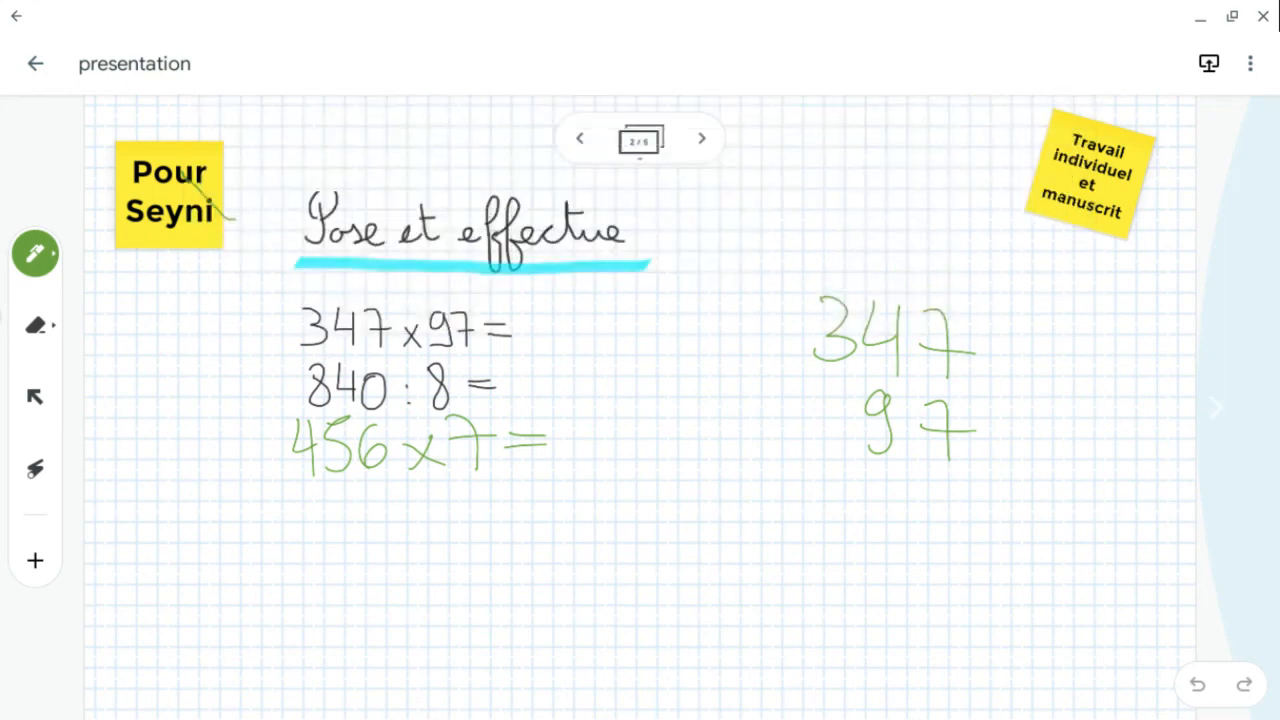
# - With the select tool, move the 'Pose et effectue' title and operations down and to the left on frame 2
pyautogui.click(35, 397)
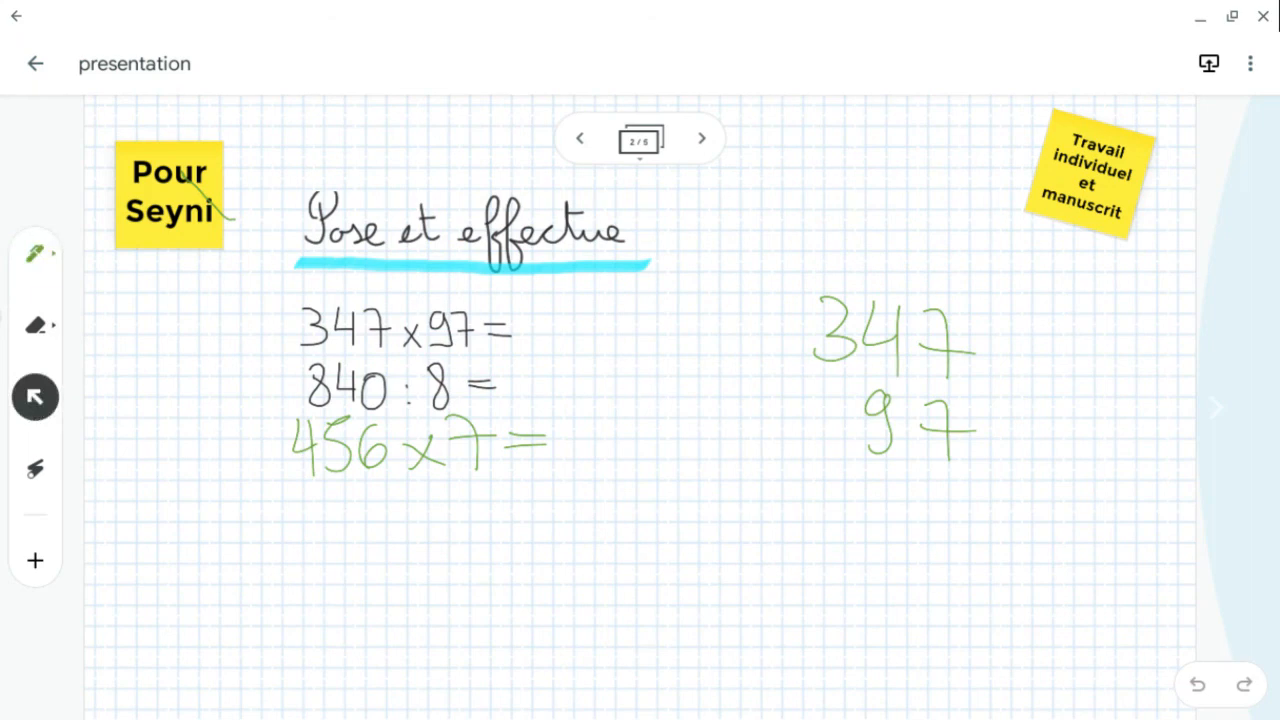
pyautogui.moveTo(440, 148)
pyautogui.mouseDown()
pyautogui.moveTo(242, 250)
pyautogui.moveTo(340, 540)
pyautogui.moveTo(682, 382)
pyautogui.moveTo(600, 177)
pyautogui.moveTo(406, 142)
pyautogui.moveTo(577, 317)
pyautogui.moveTo(534, 194)
pyautogui.moveTo(290, 284)
pyautogui.moveTo(314, 254)
pyautogui.mouseUp()
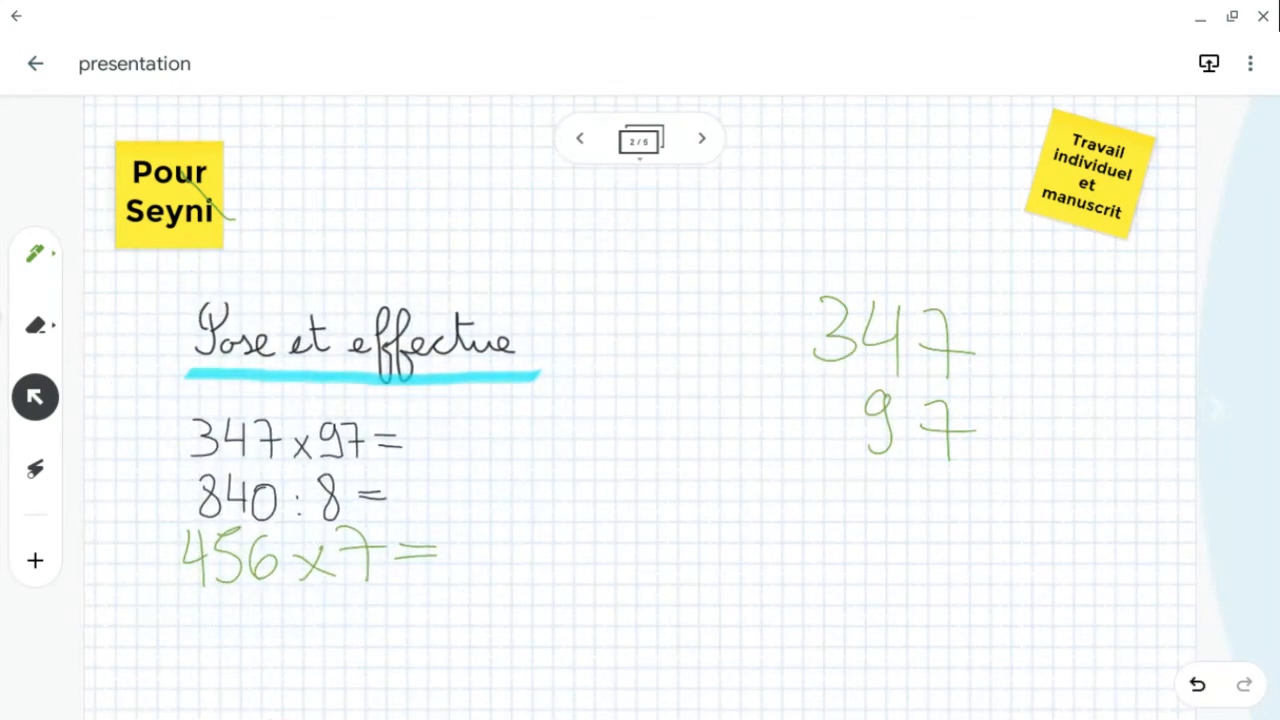
# - Remove the green handwritten 347 and 97 from the frame and go back to frame 1
pyautogui.moveTo(933, 274)
pyautogui.mouseDown()
pyautogui.moveTo(955, 512)
pyautogui.moveTo(848, 268)
pyautogui.mouseUp()
pyautogui.moveTo(933, 369)
pyautogui.mouseDown()
pyautogui.moveTo(846, 522)
pyautogui.moveTo(757, 559)
pyautogui.moveTo(965, 312)
pyautogui.moveTo(735, 506)
pyautogui.moveTo(644, 640)
pyautogui.moveTo(640, 690)
pyautogui.mouseUp()
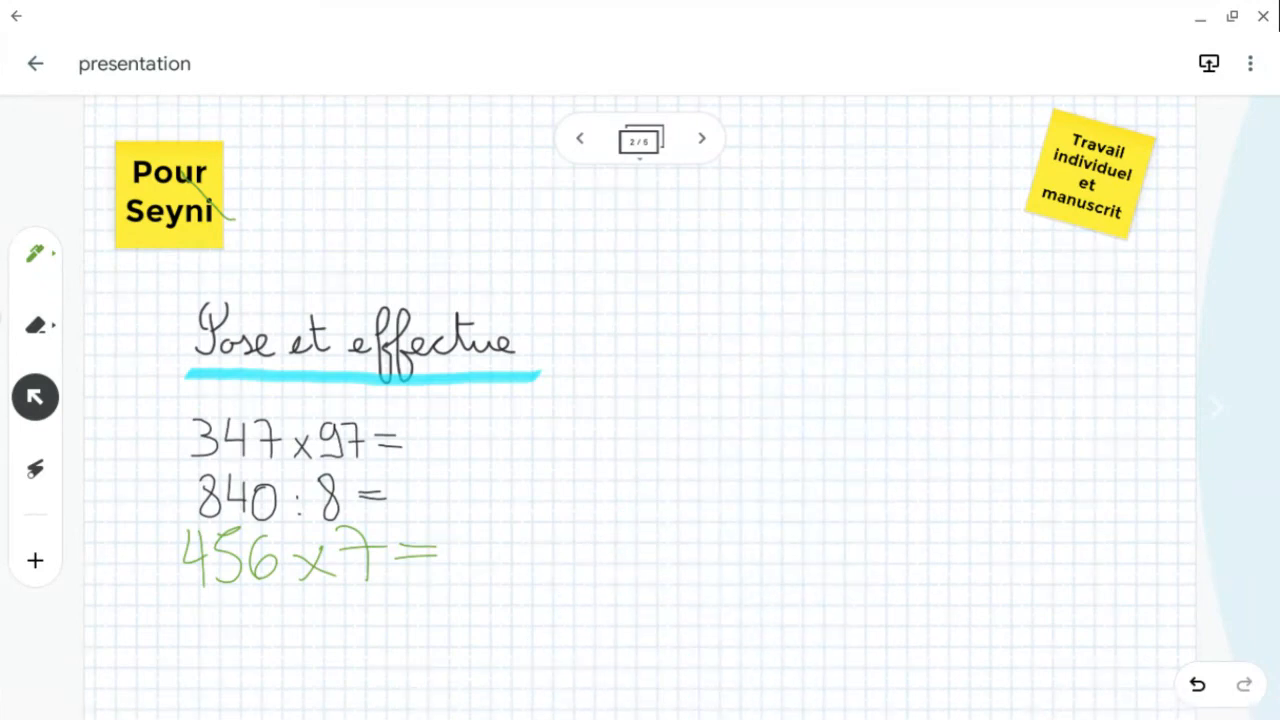
pyautogui.click(580, 138)
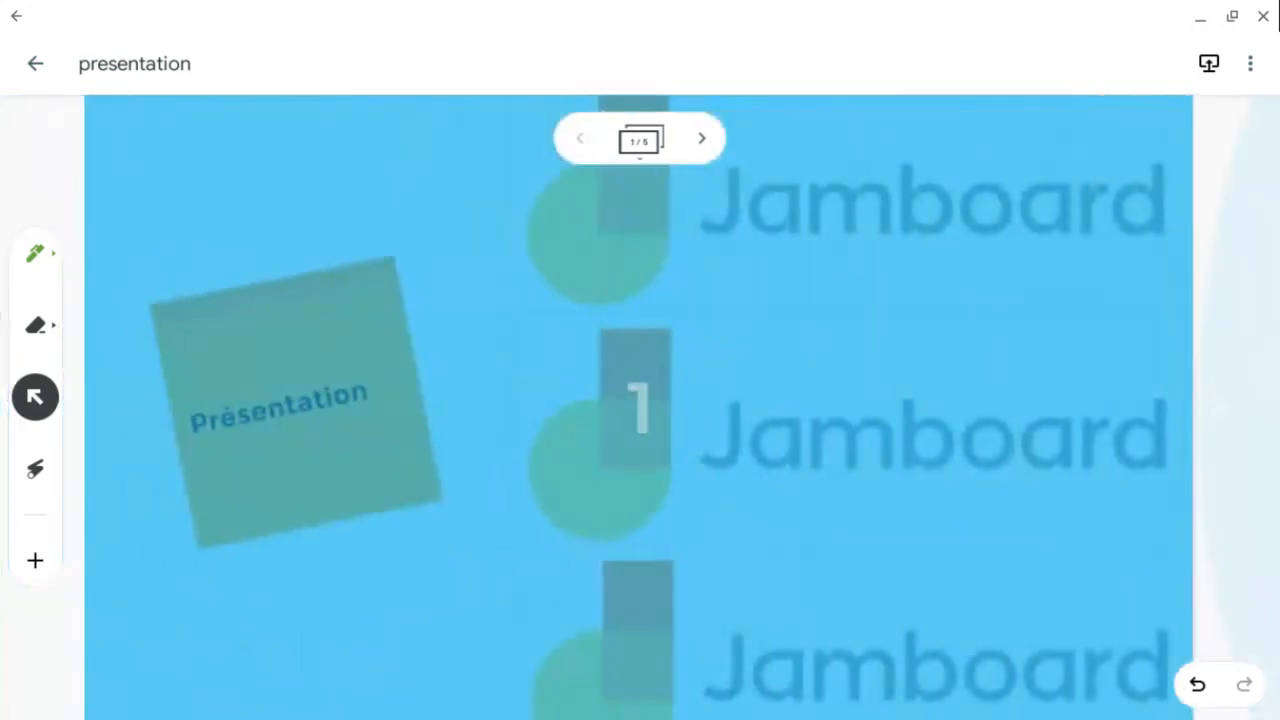